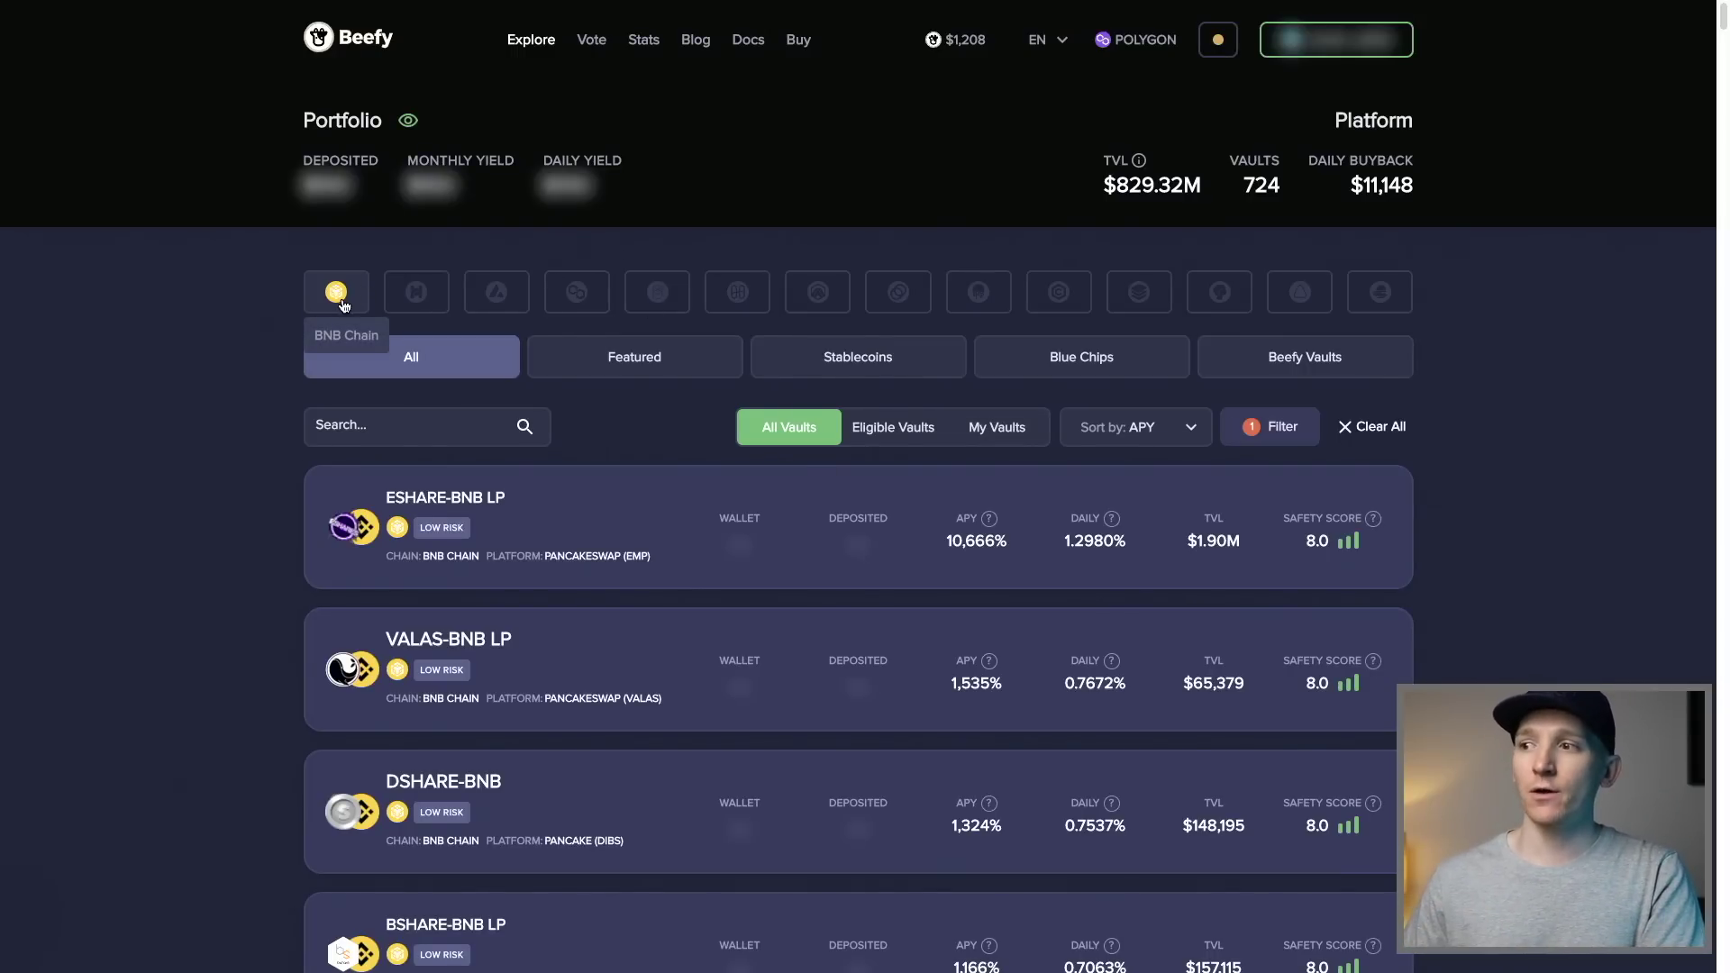
Step: Remove the BNB Chain filter so vaults from all chains are listed again
left_click(343, 306)
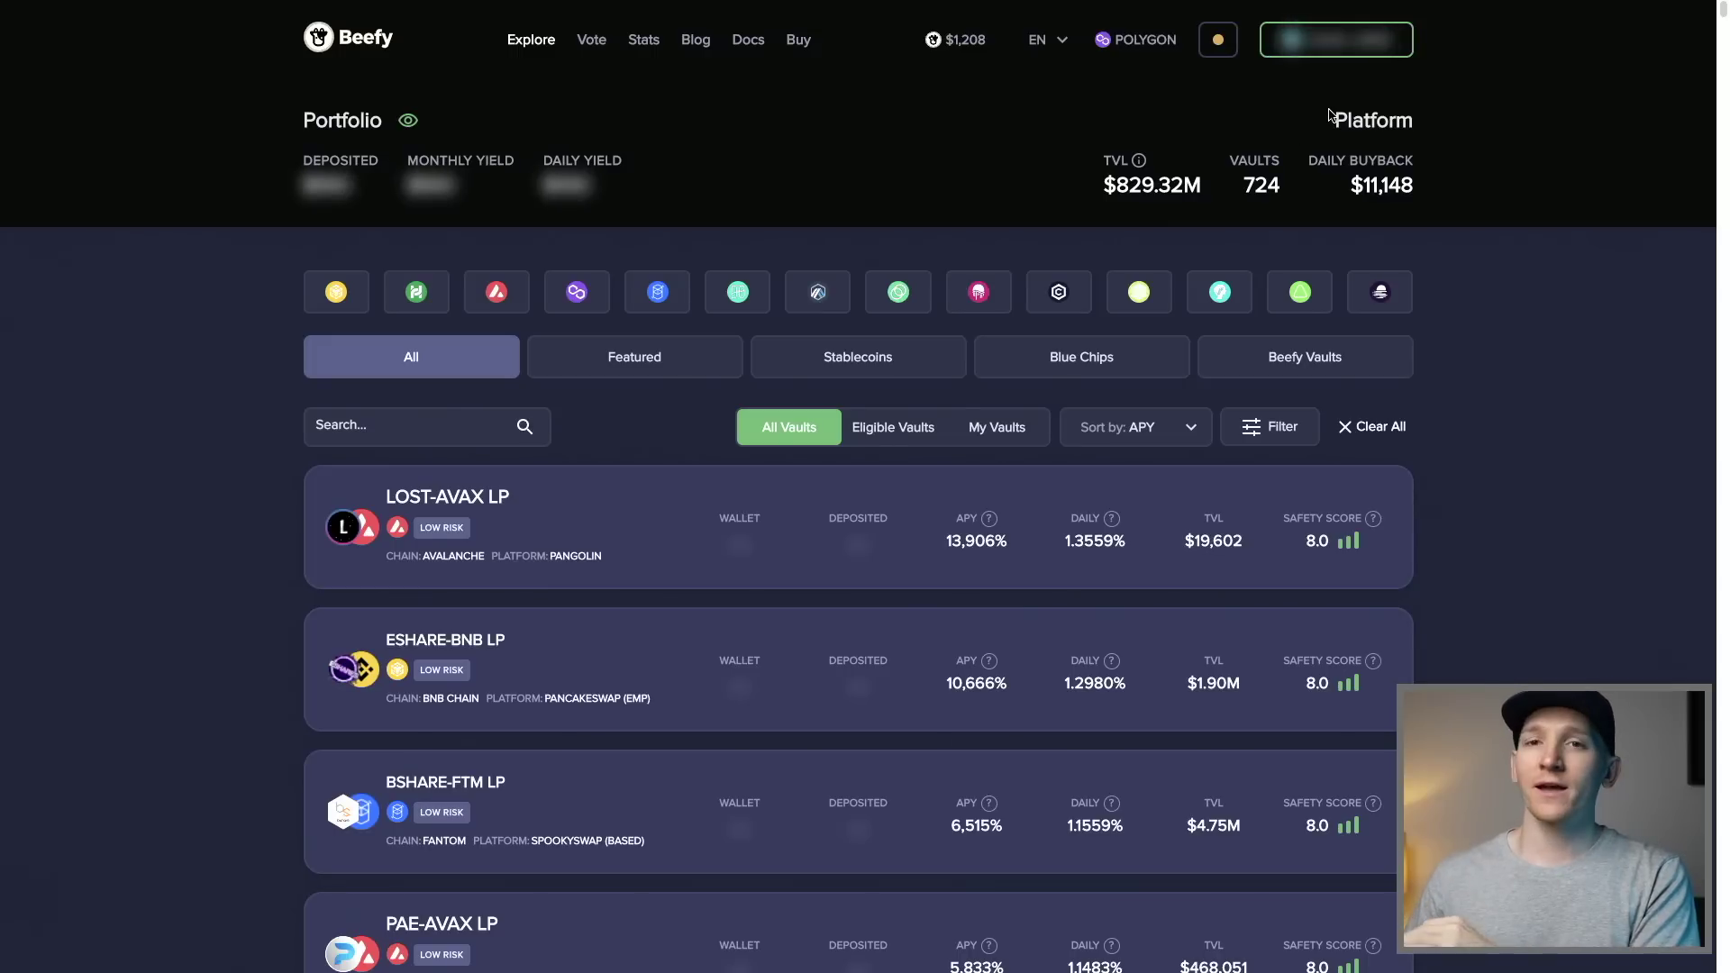
Step: Disconnect the wallet from Beefy and reconnect it using MetaMask
left_click(1340, 51)
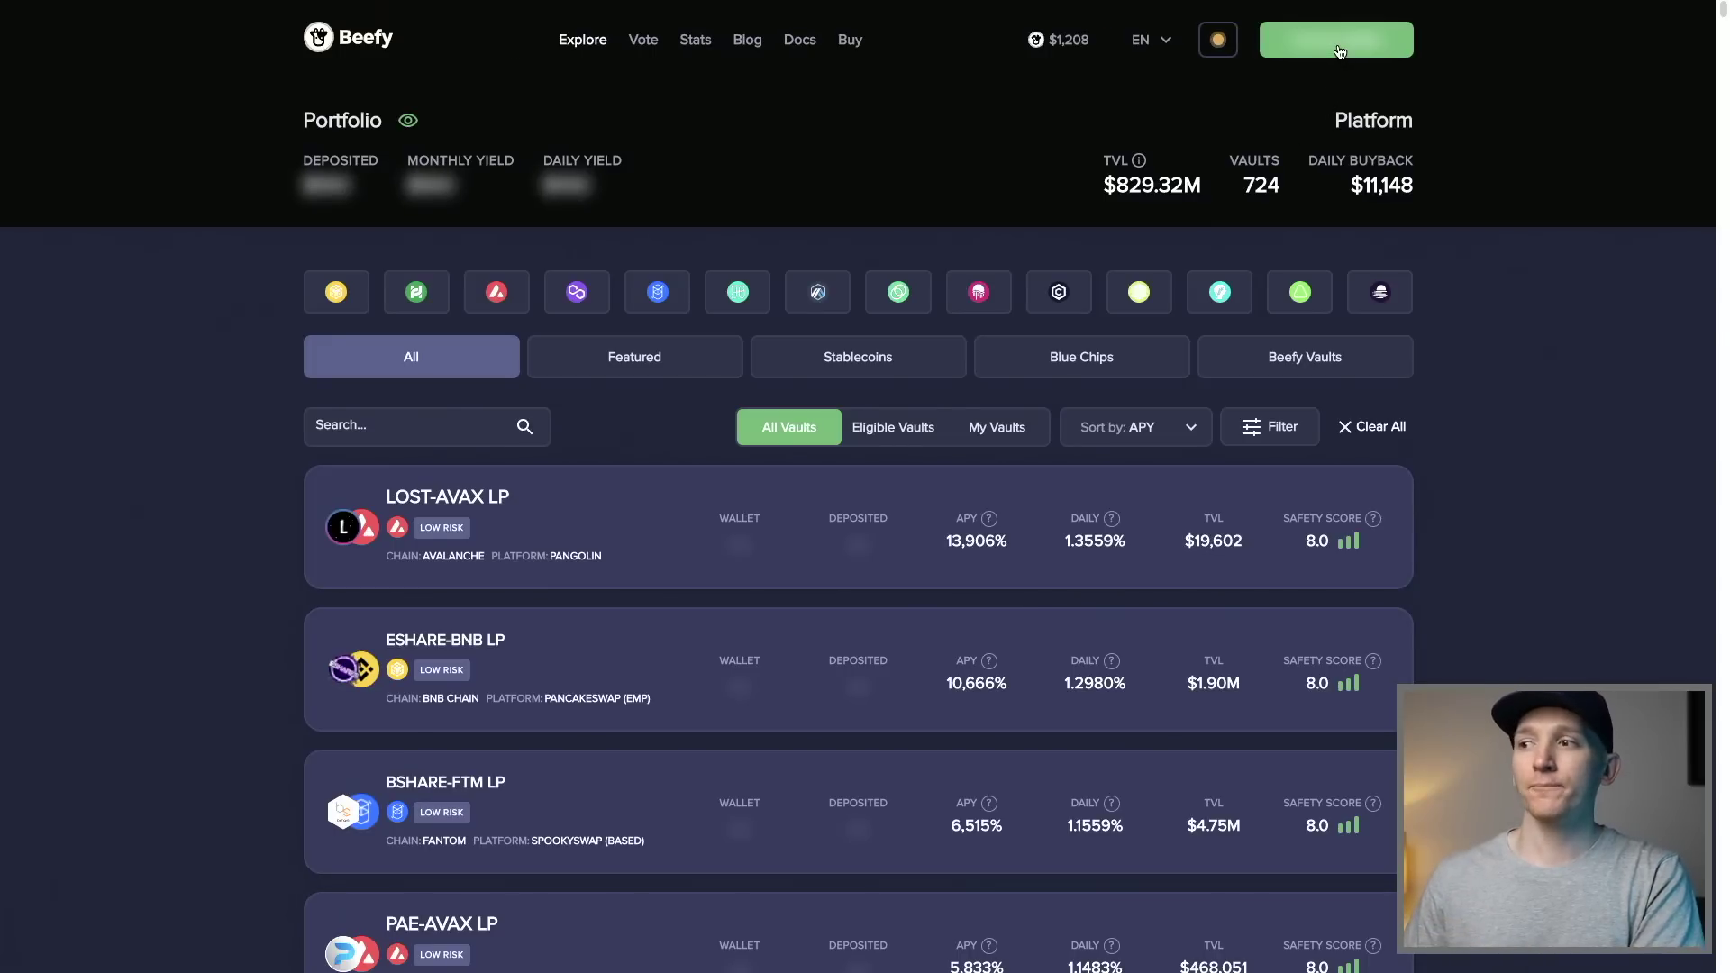
left_click(1328, 46)
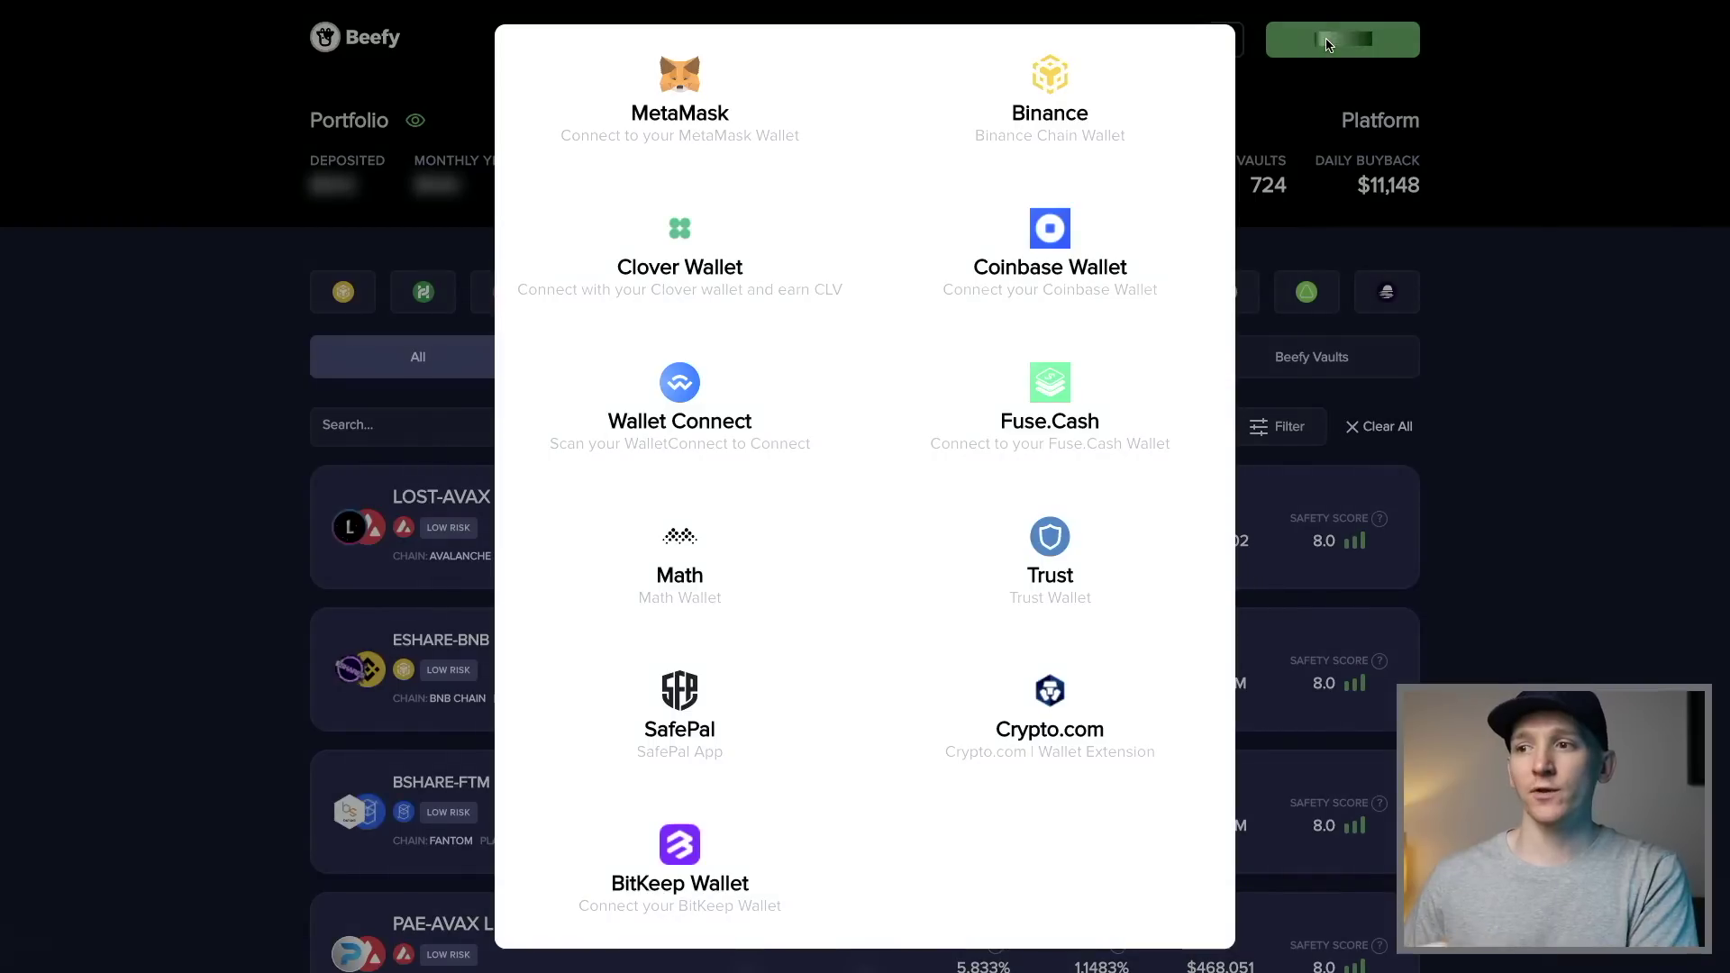
left_click(689, 100)
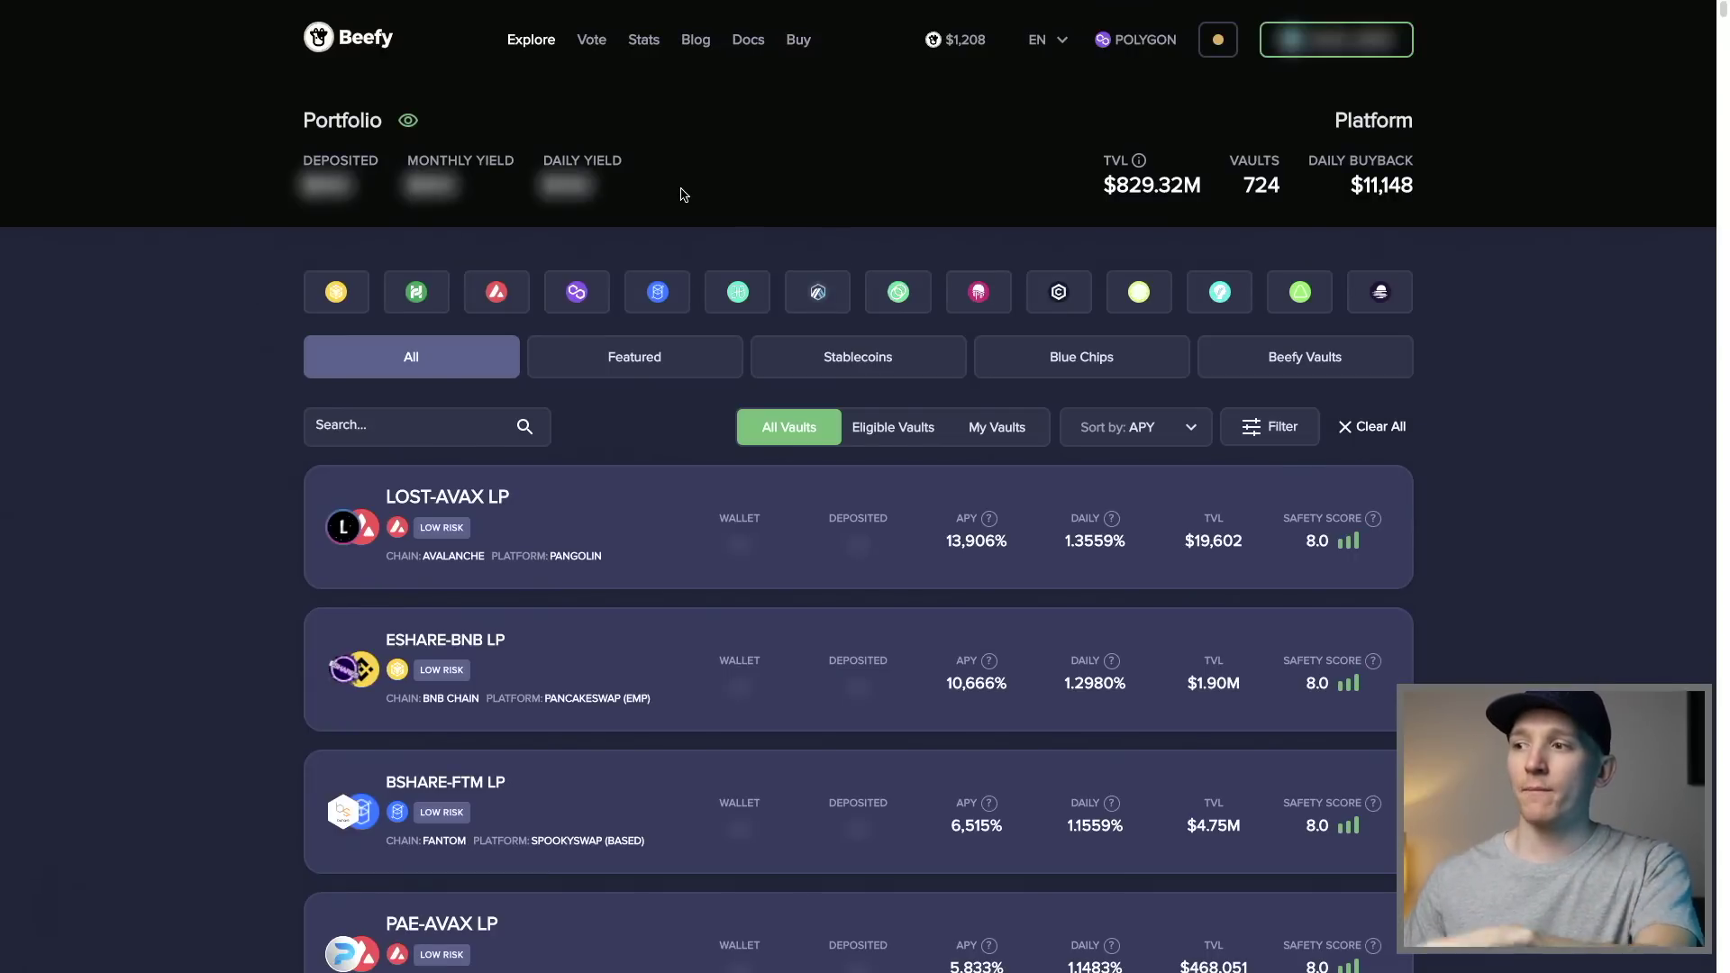
Step: Switch the MetaMask wallet's network to Avalanche Network
key("alt+shift+m")
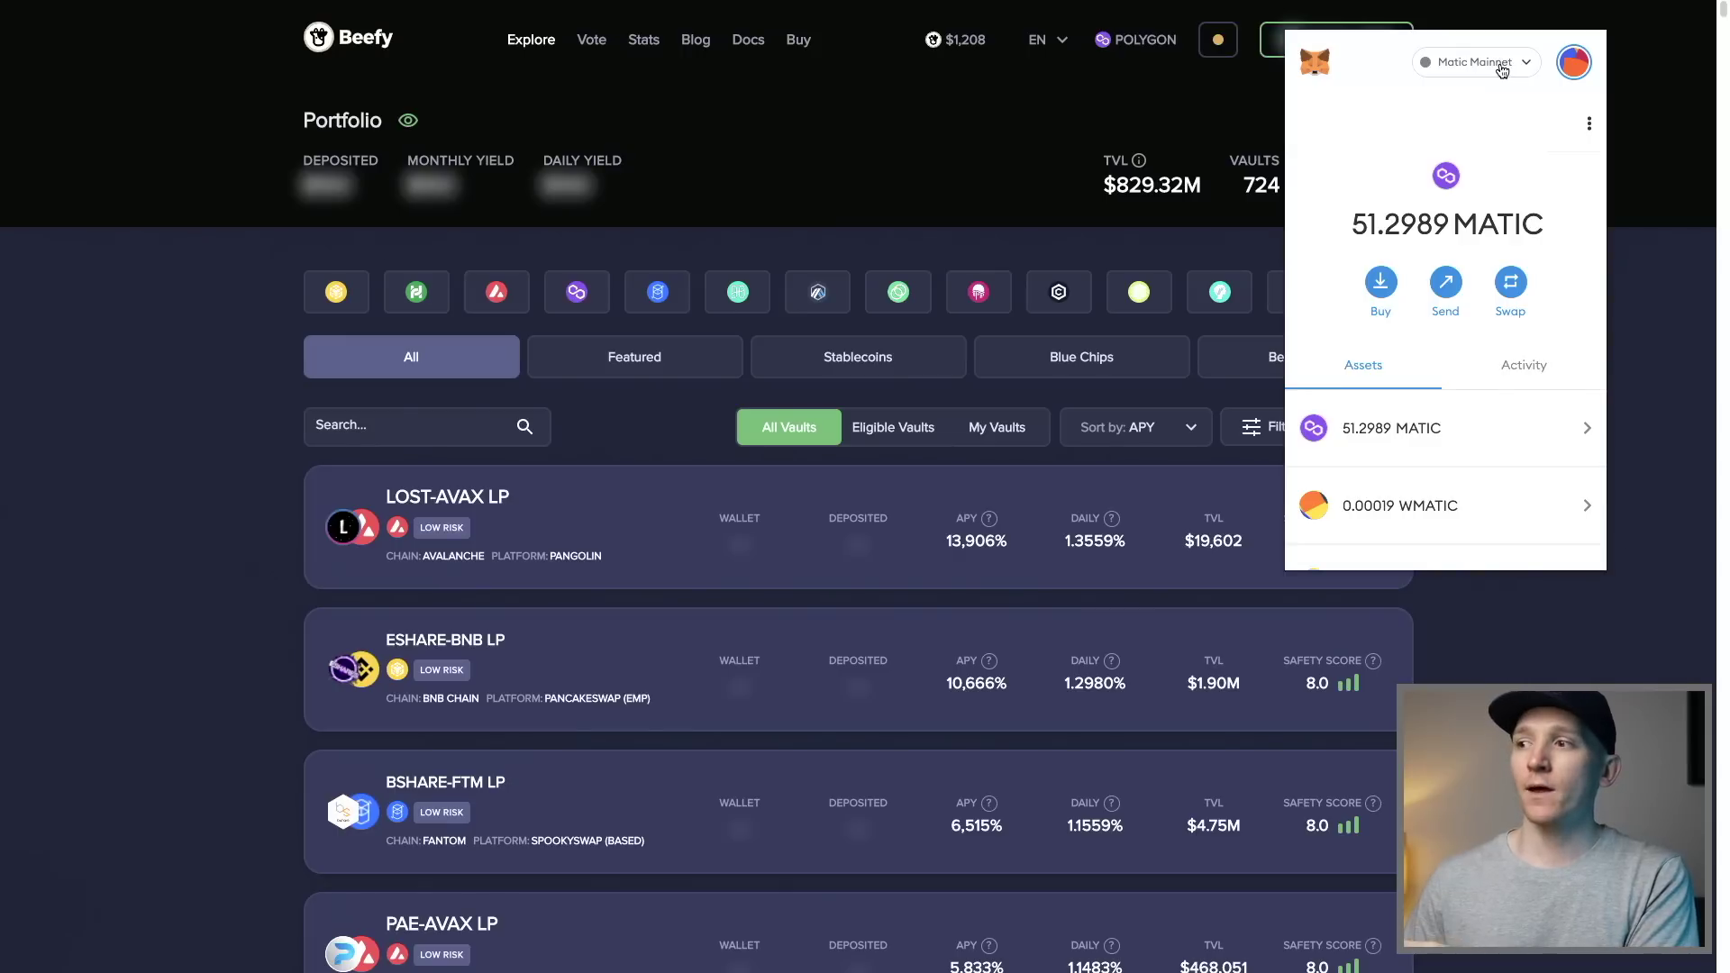
left_click(1499, 64)
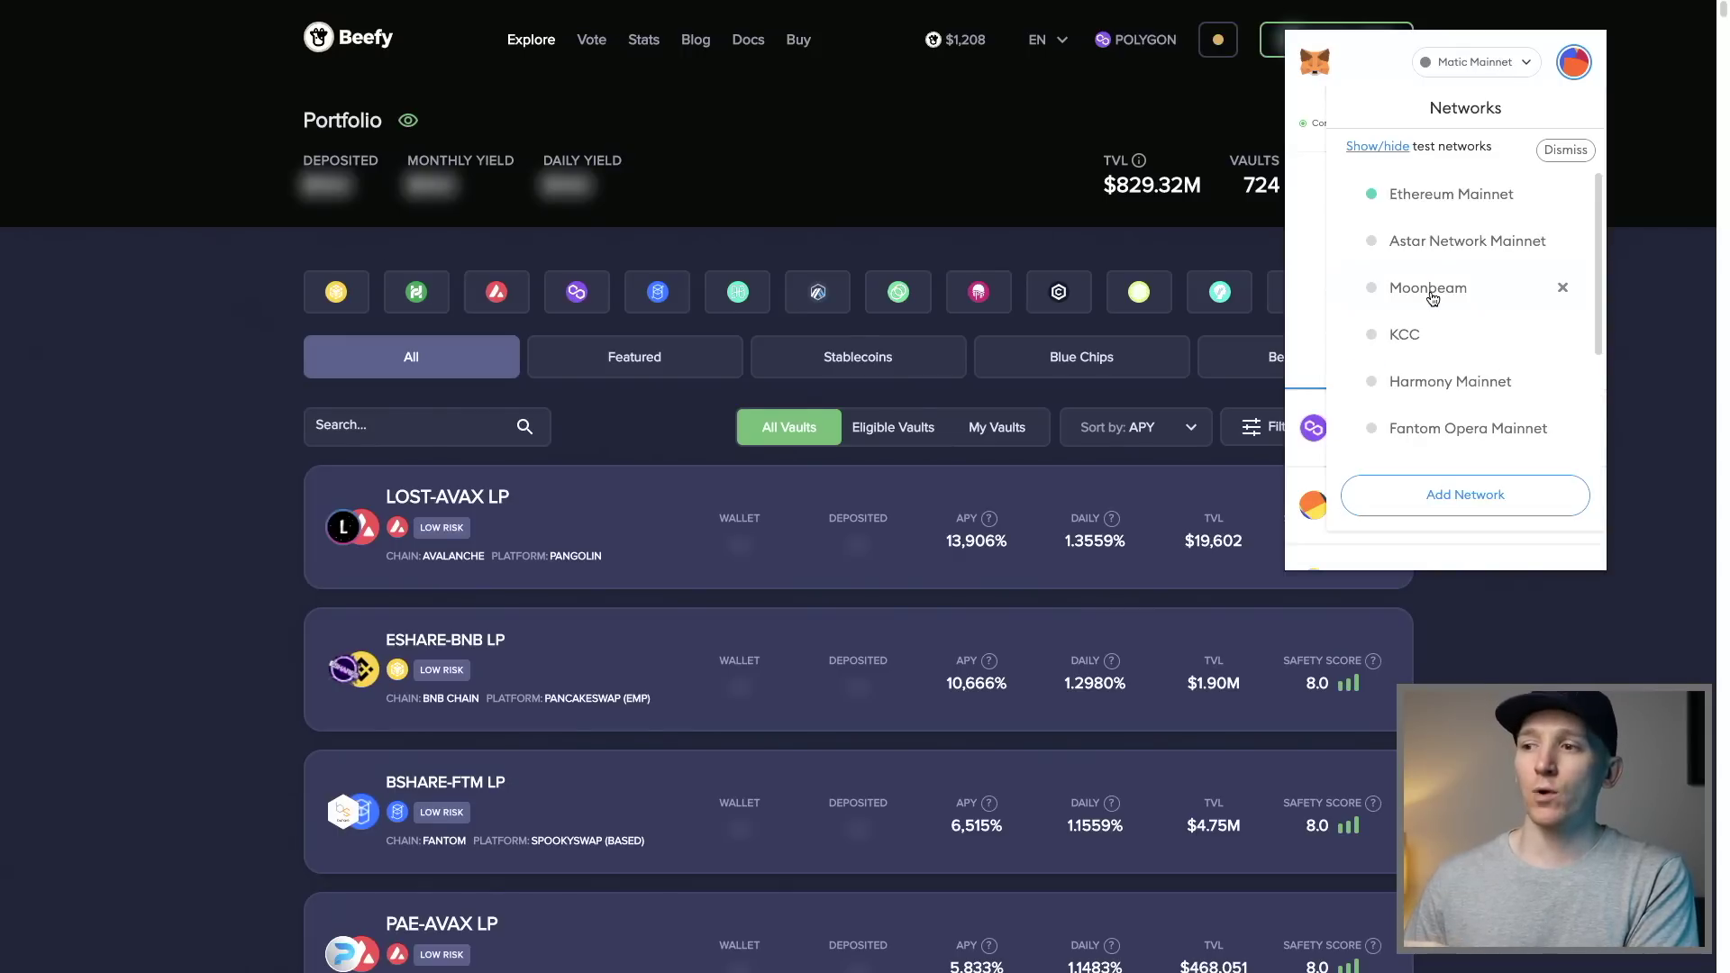
scroll(1432, 298, "down", 2)
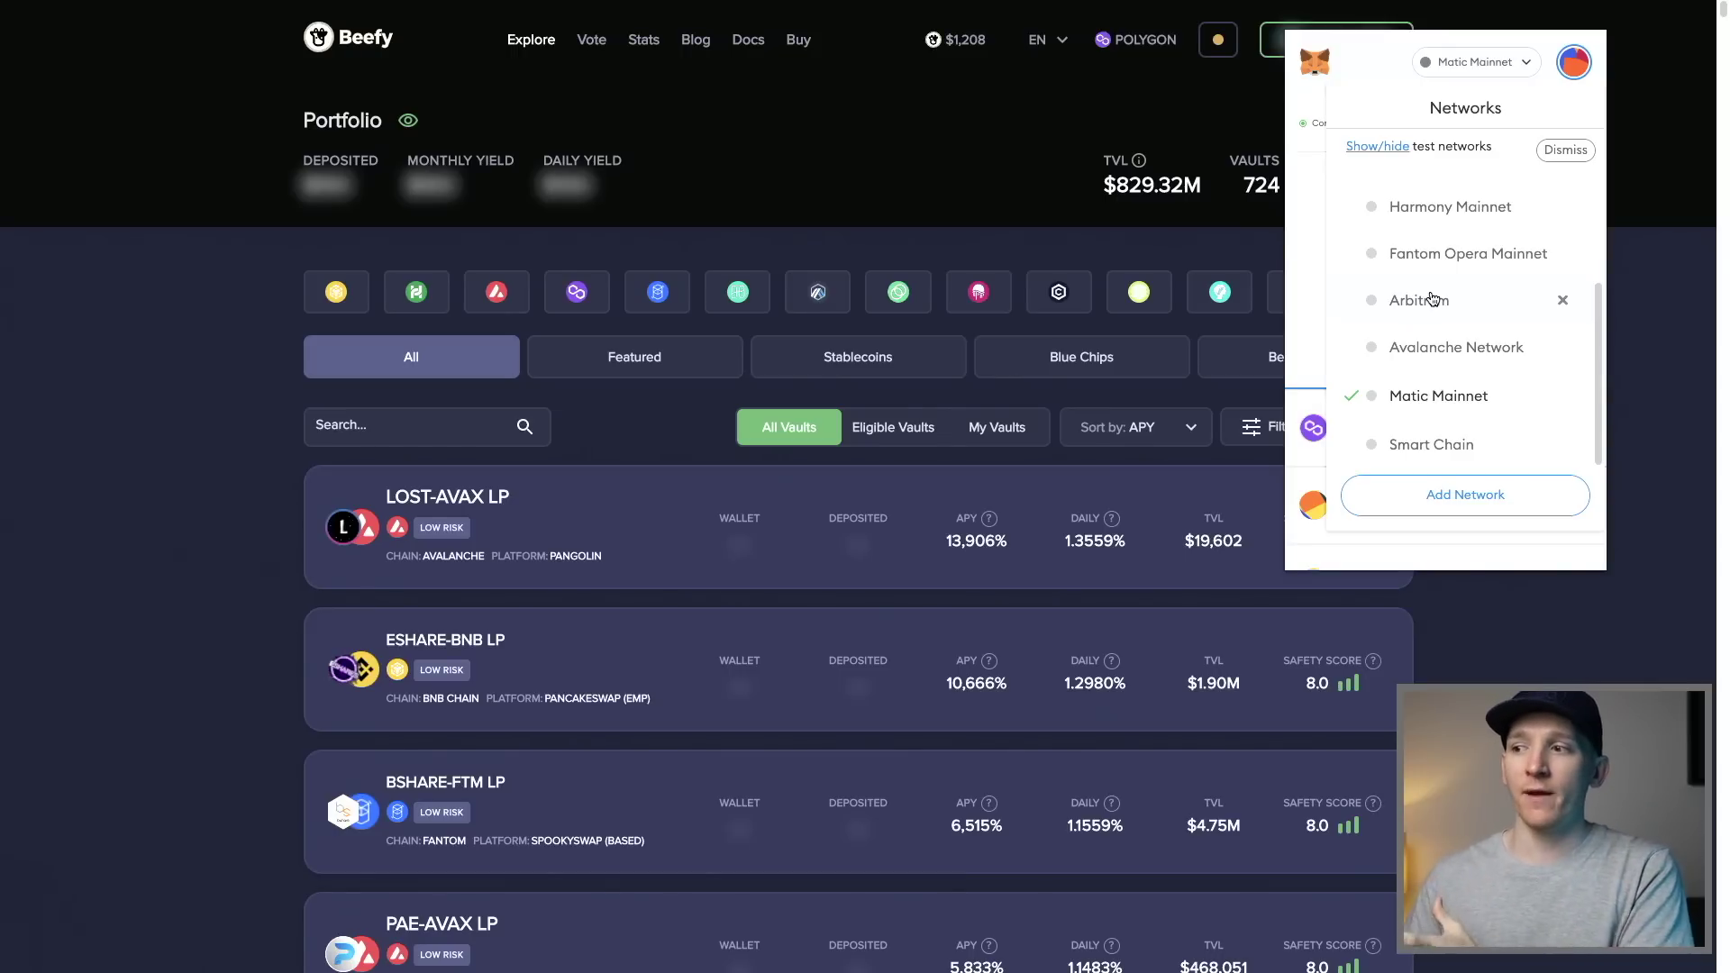
left_click(1426, 349)
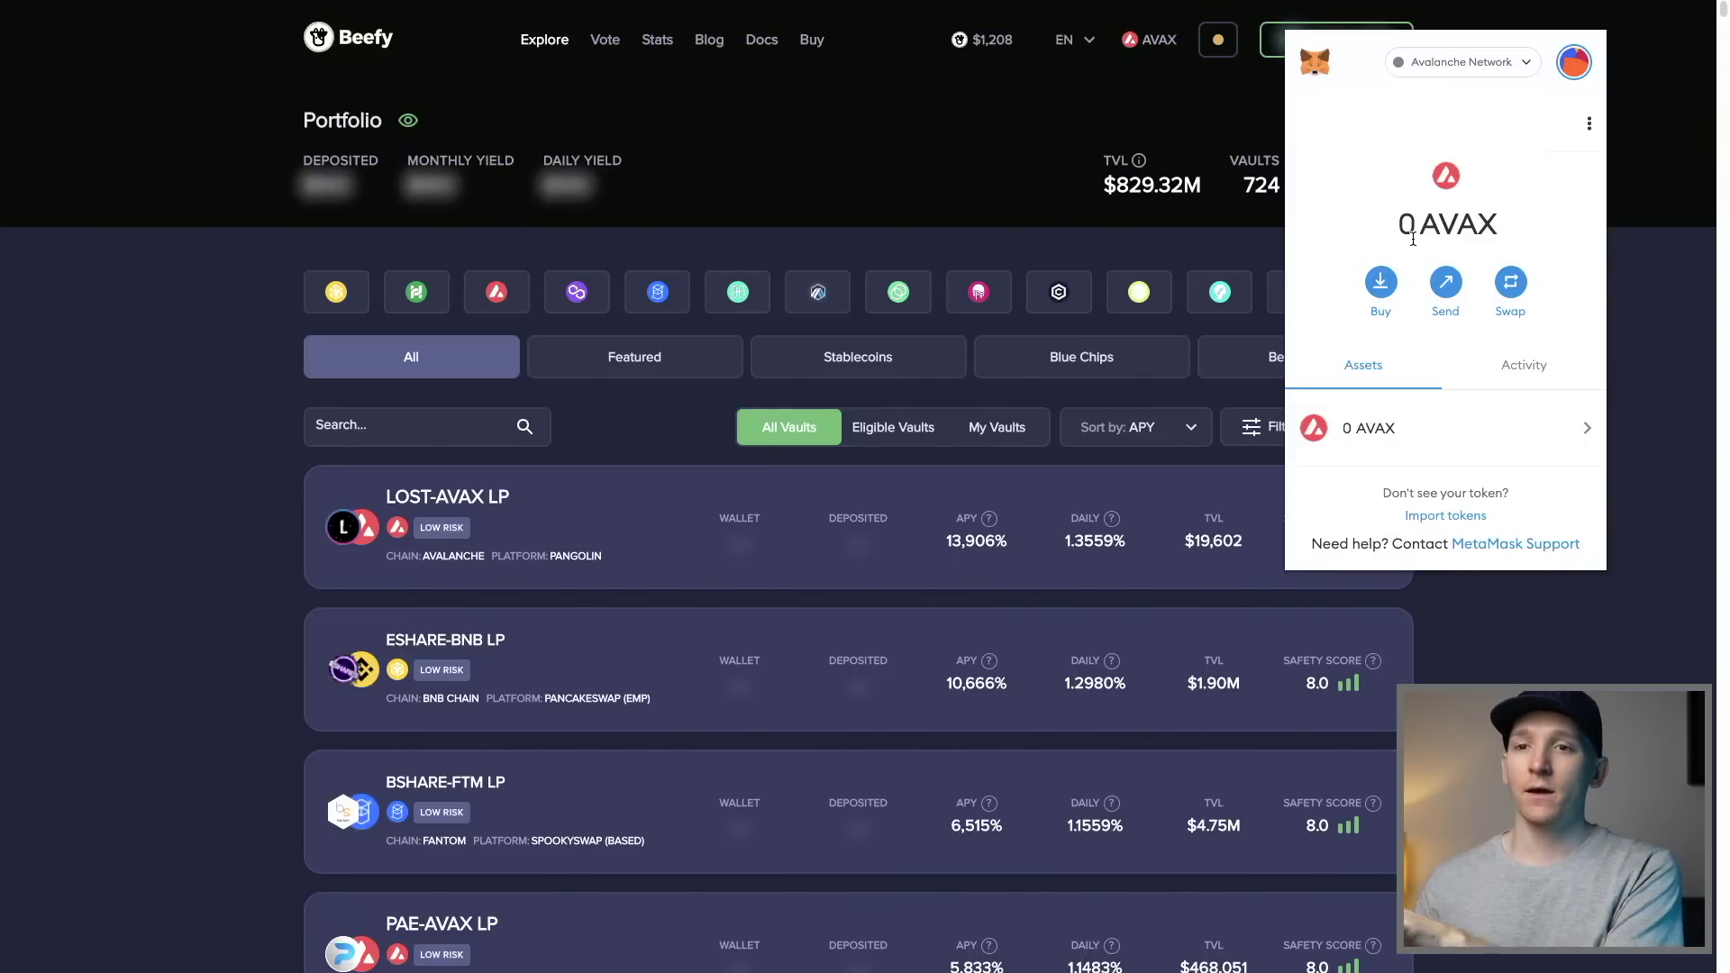
left_click(889, 209)
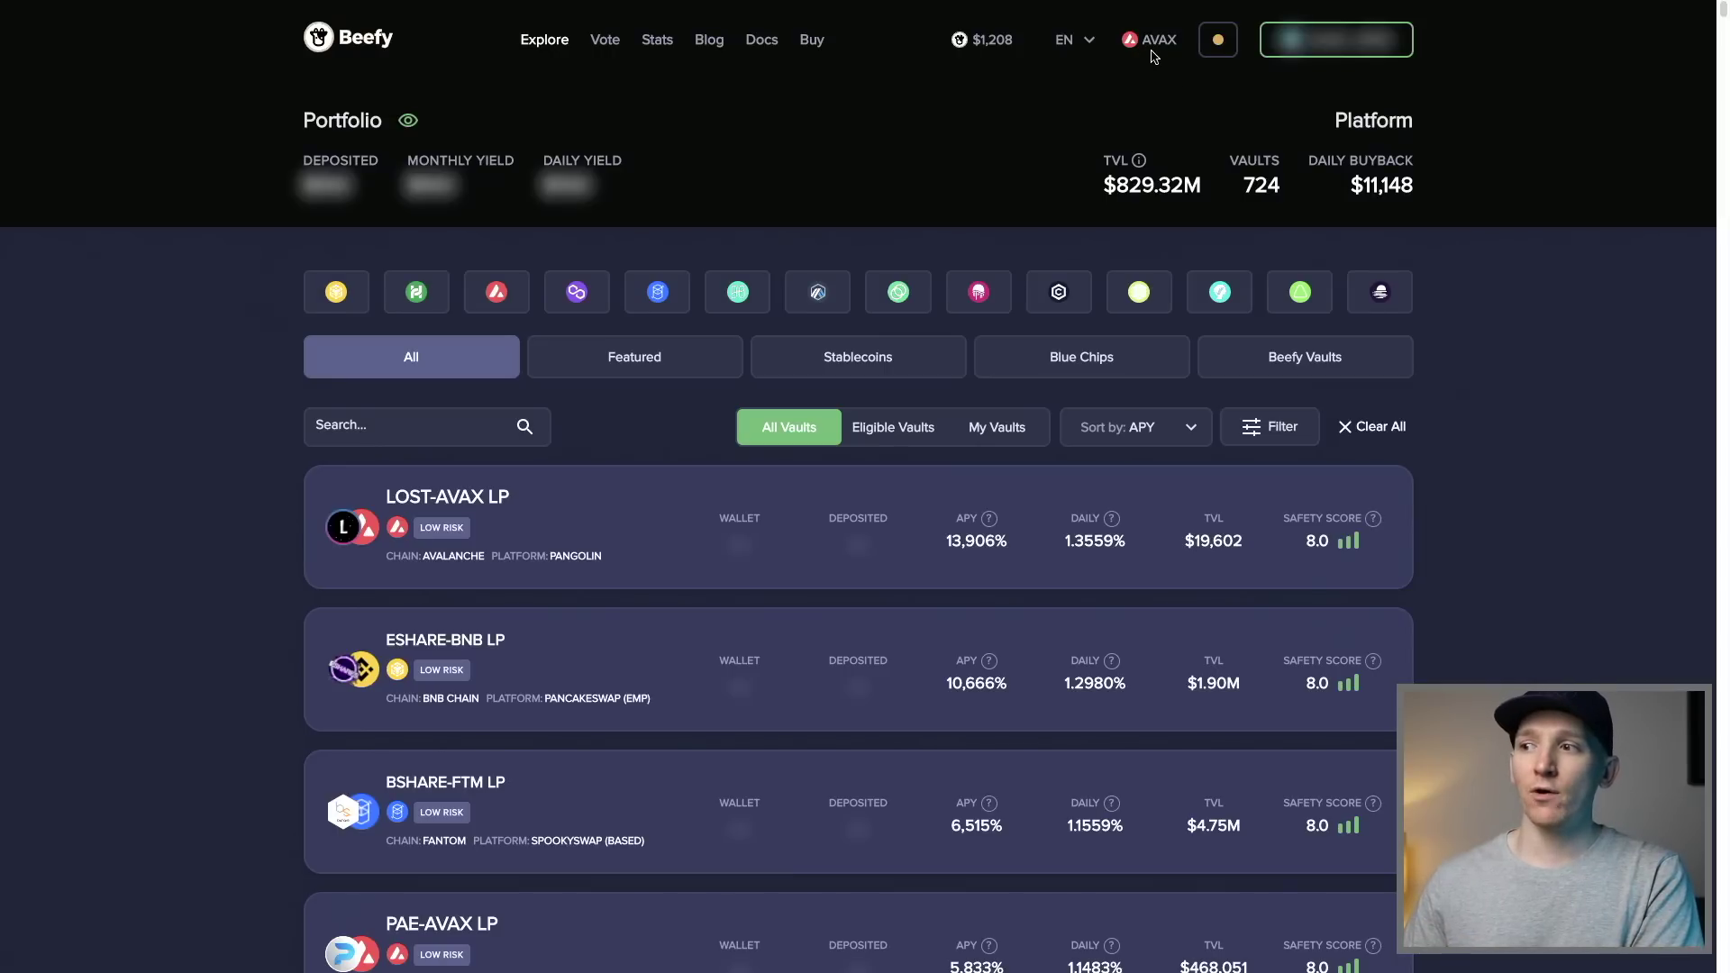
Step: Reconnect MetaMask to the site and switch the wallet back to Matic Mainnet
left_click(1336, 38)
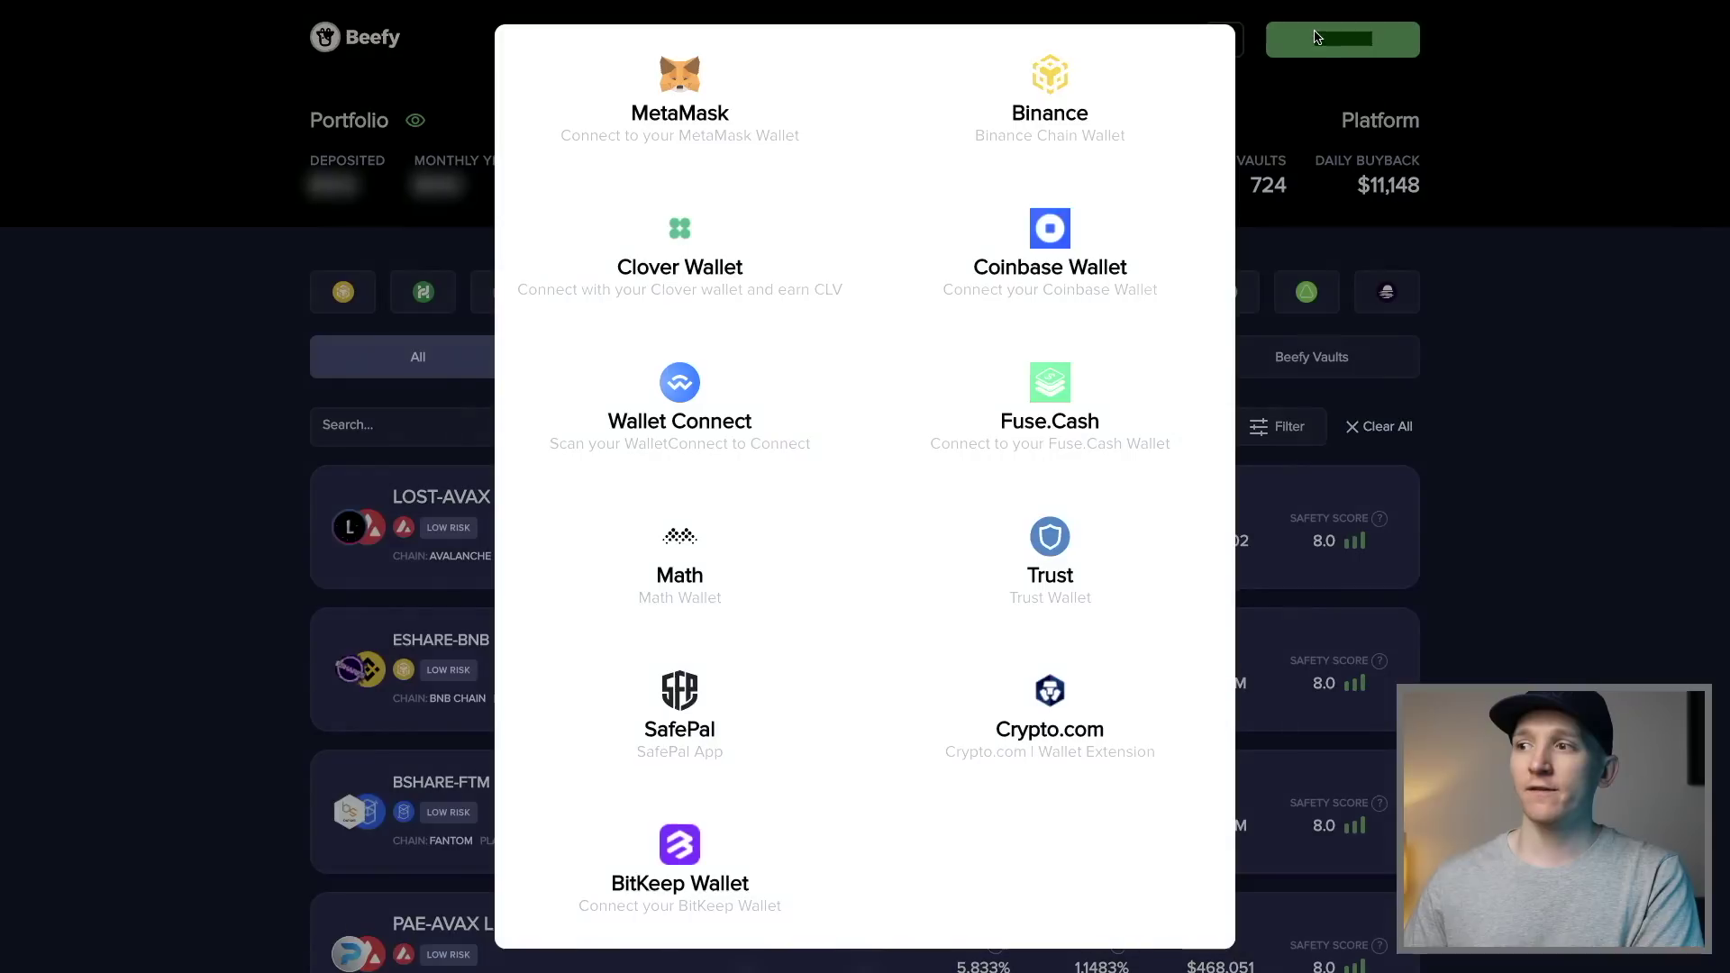
left_click(795, 129)
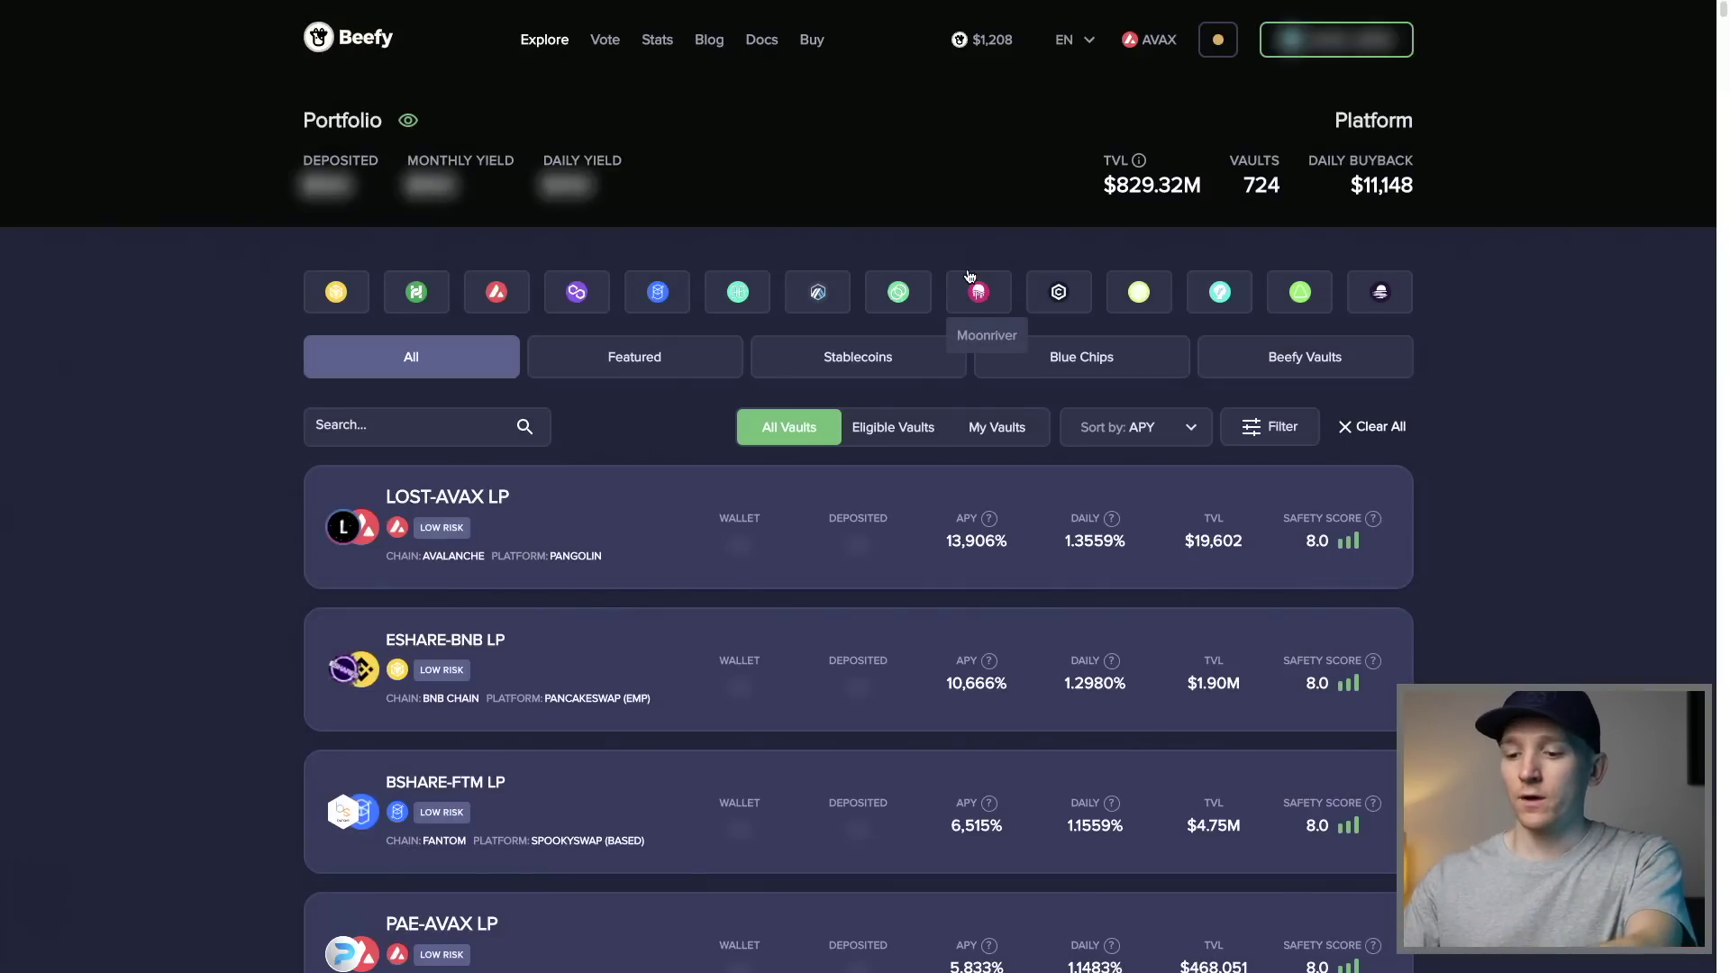
key("alt+shift+m")
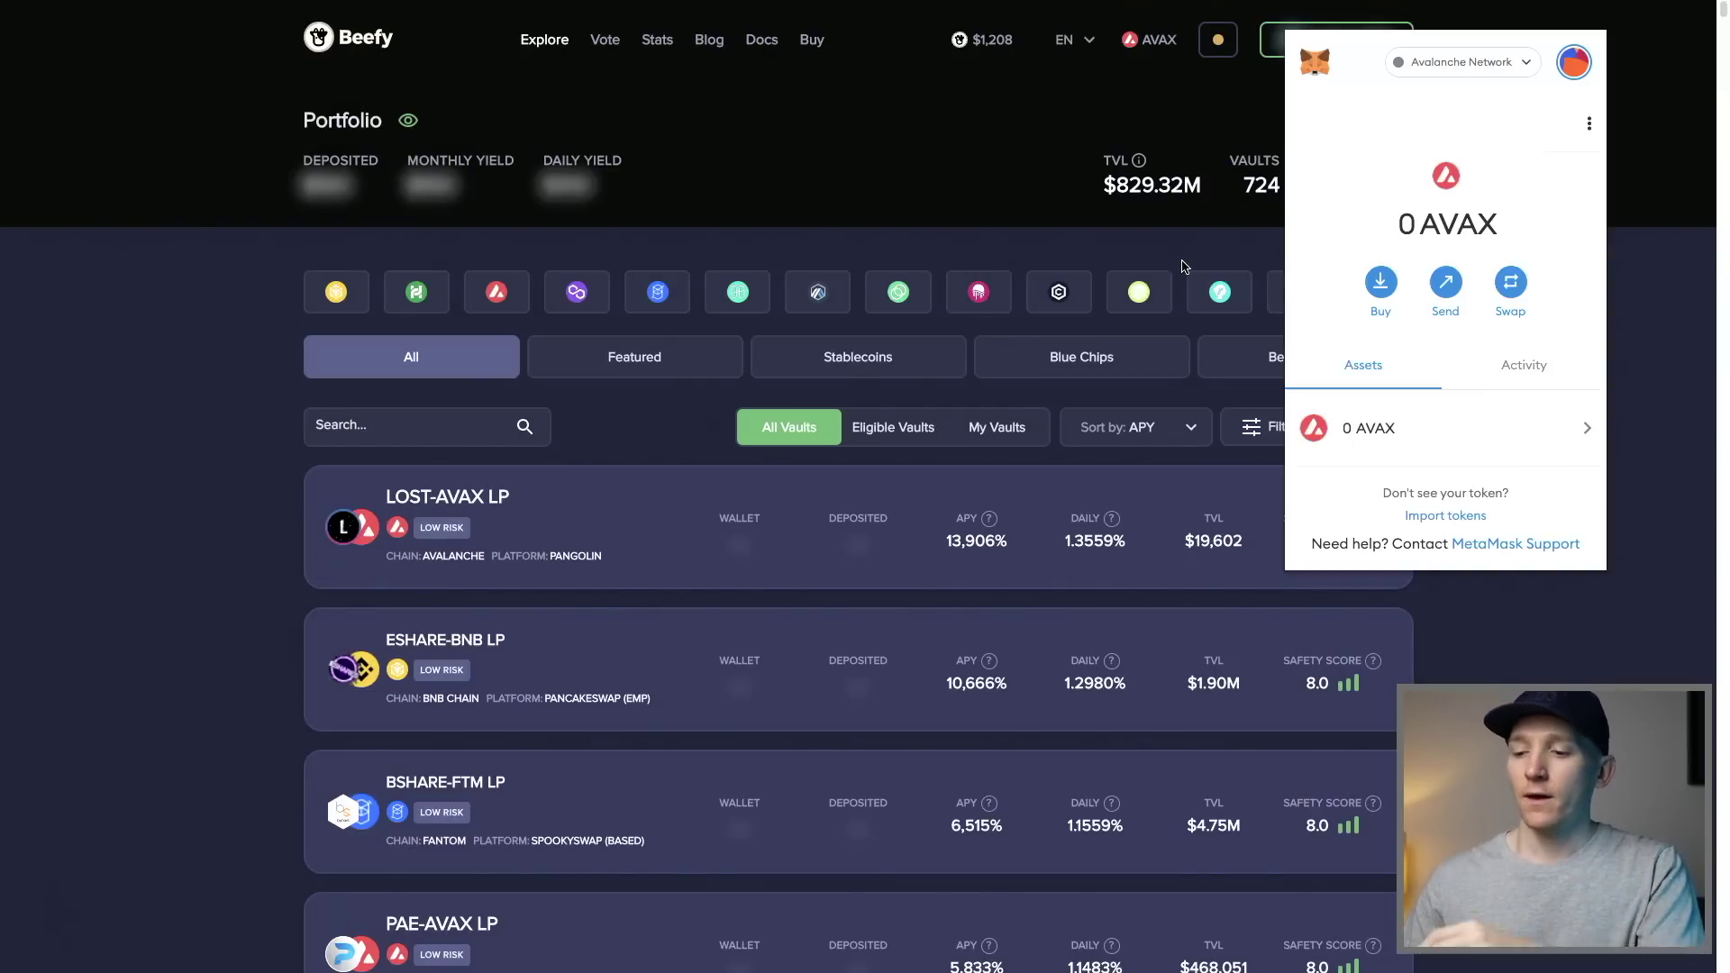
left_click(1465, 65)
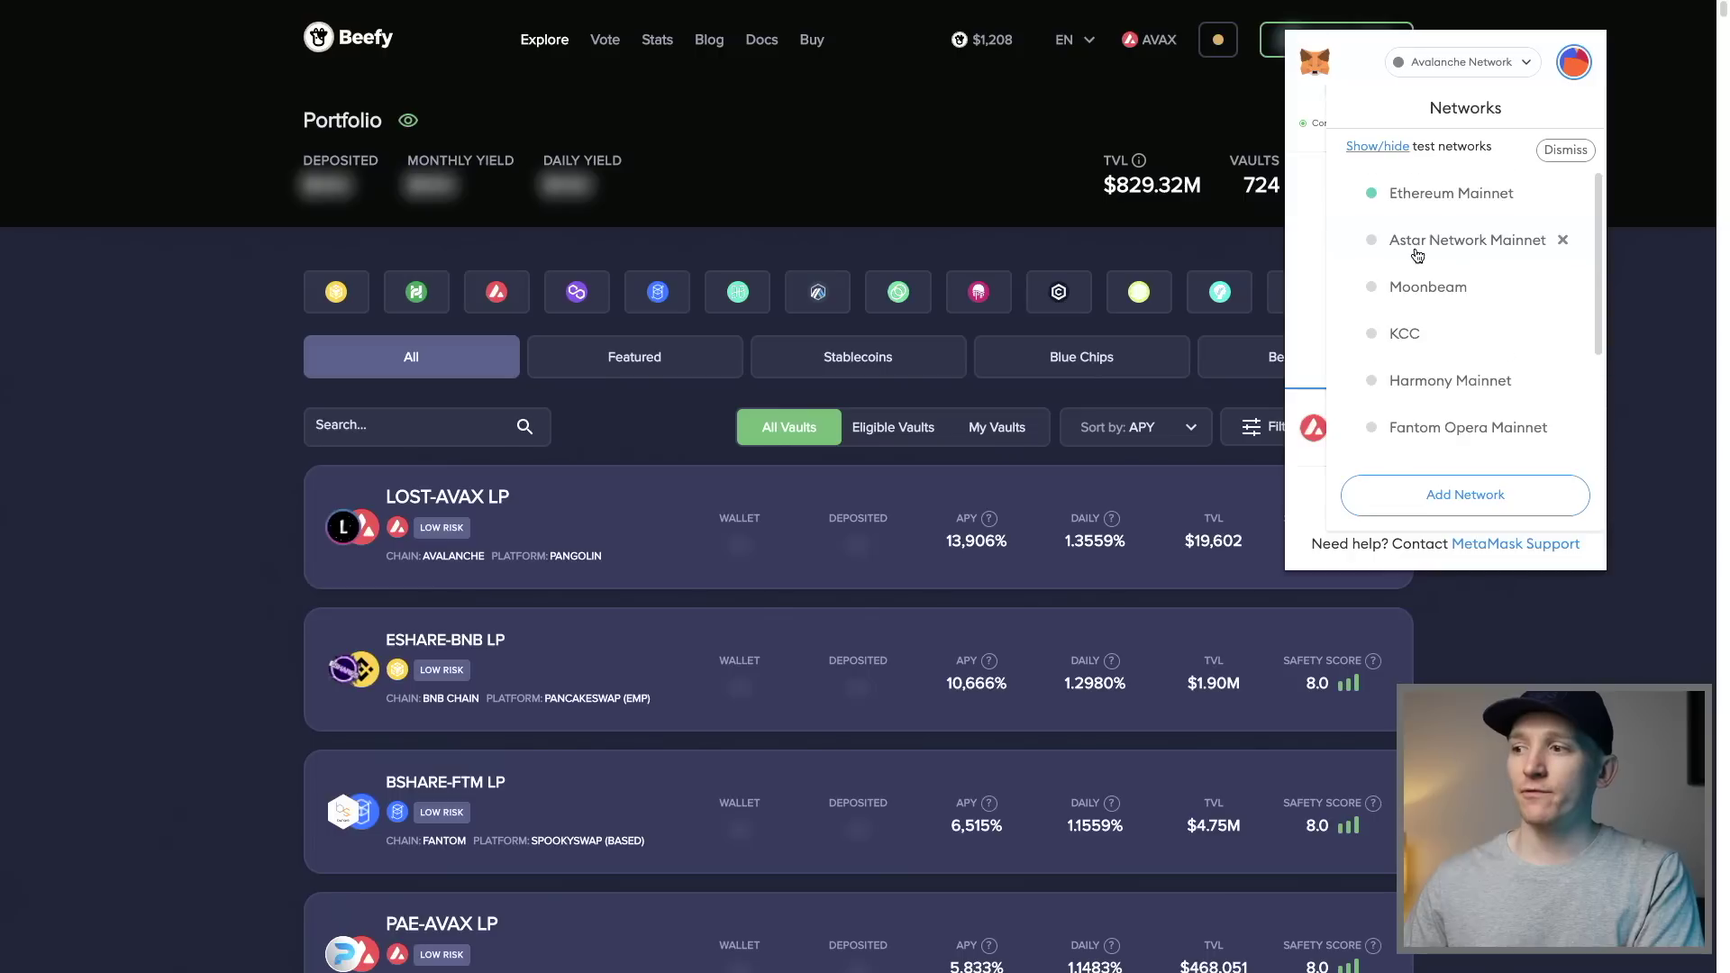
scroll(1417, 270, "down", 3)
left_click(1422, 396)
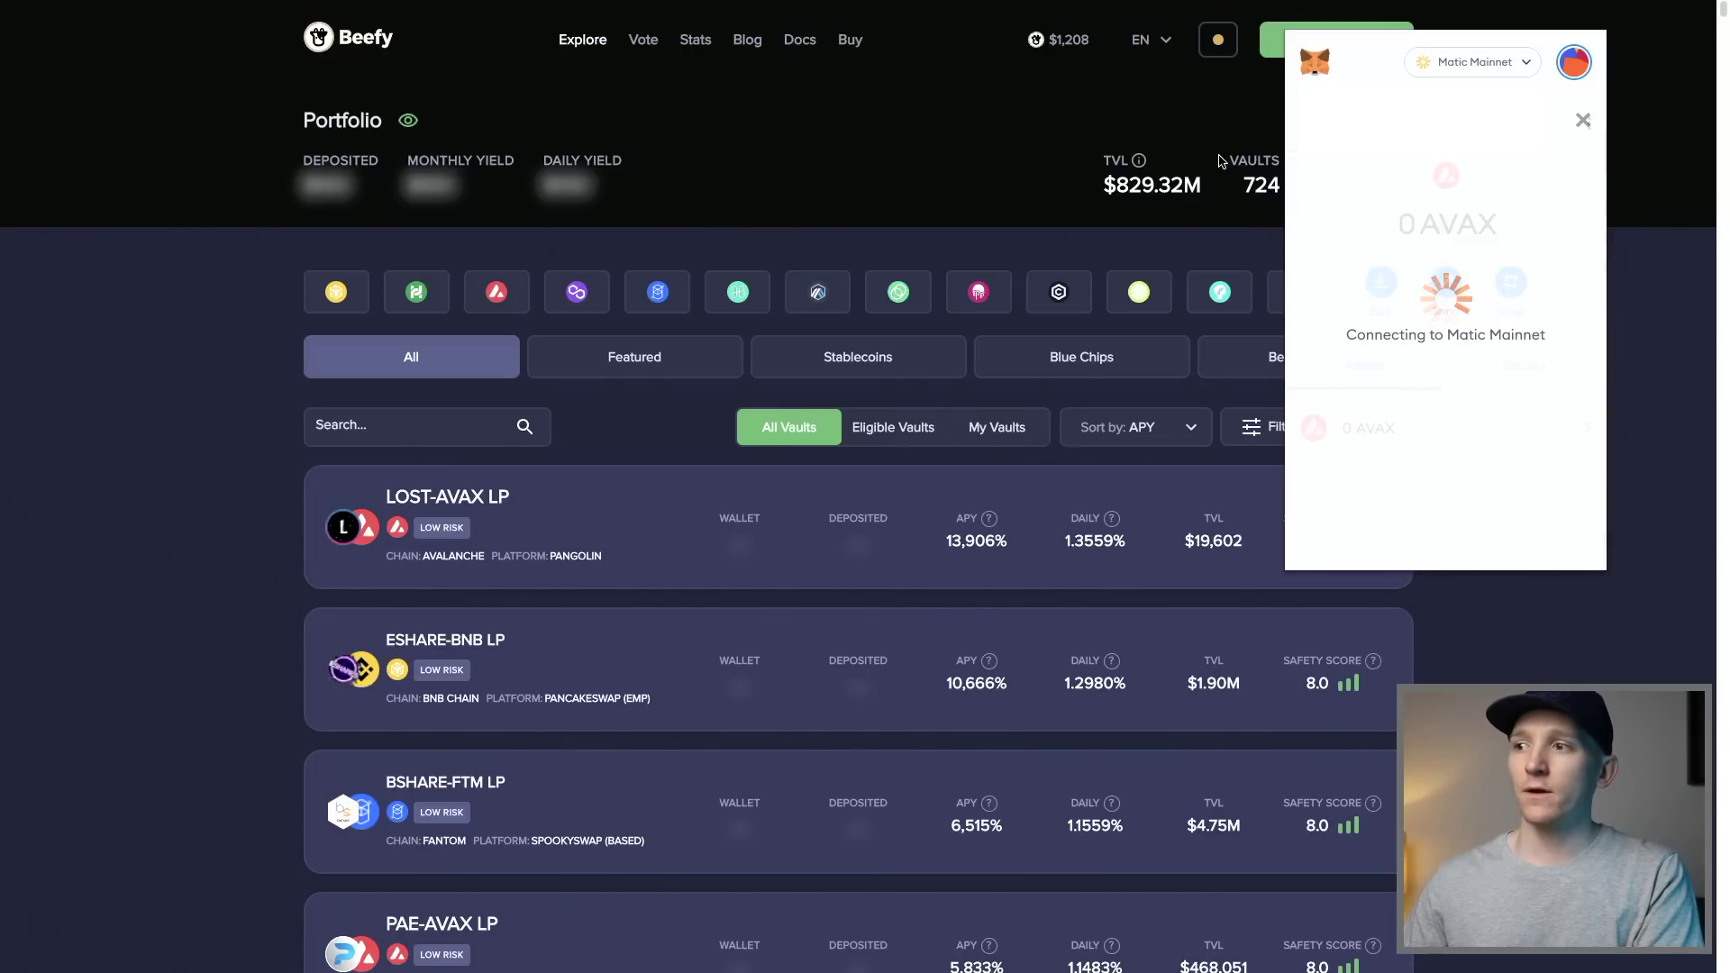
left_click(242, 288)
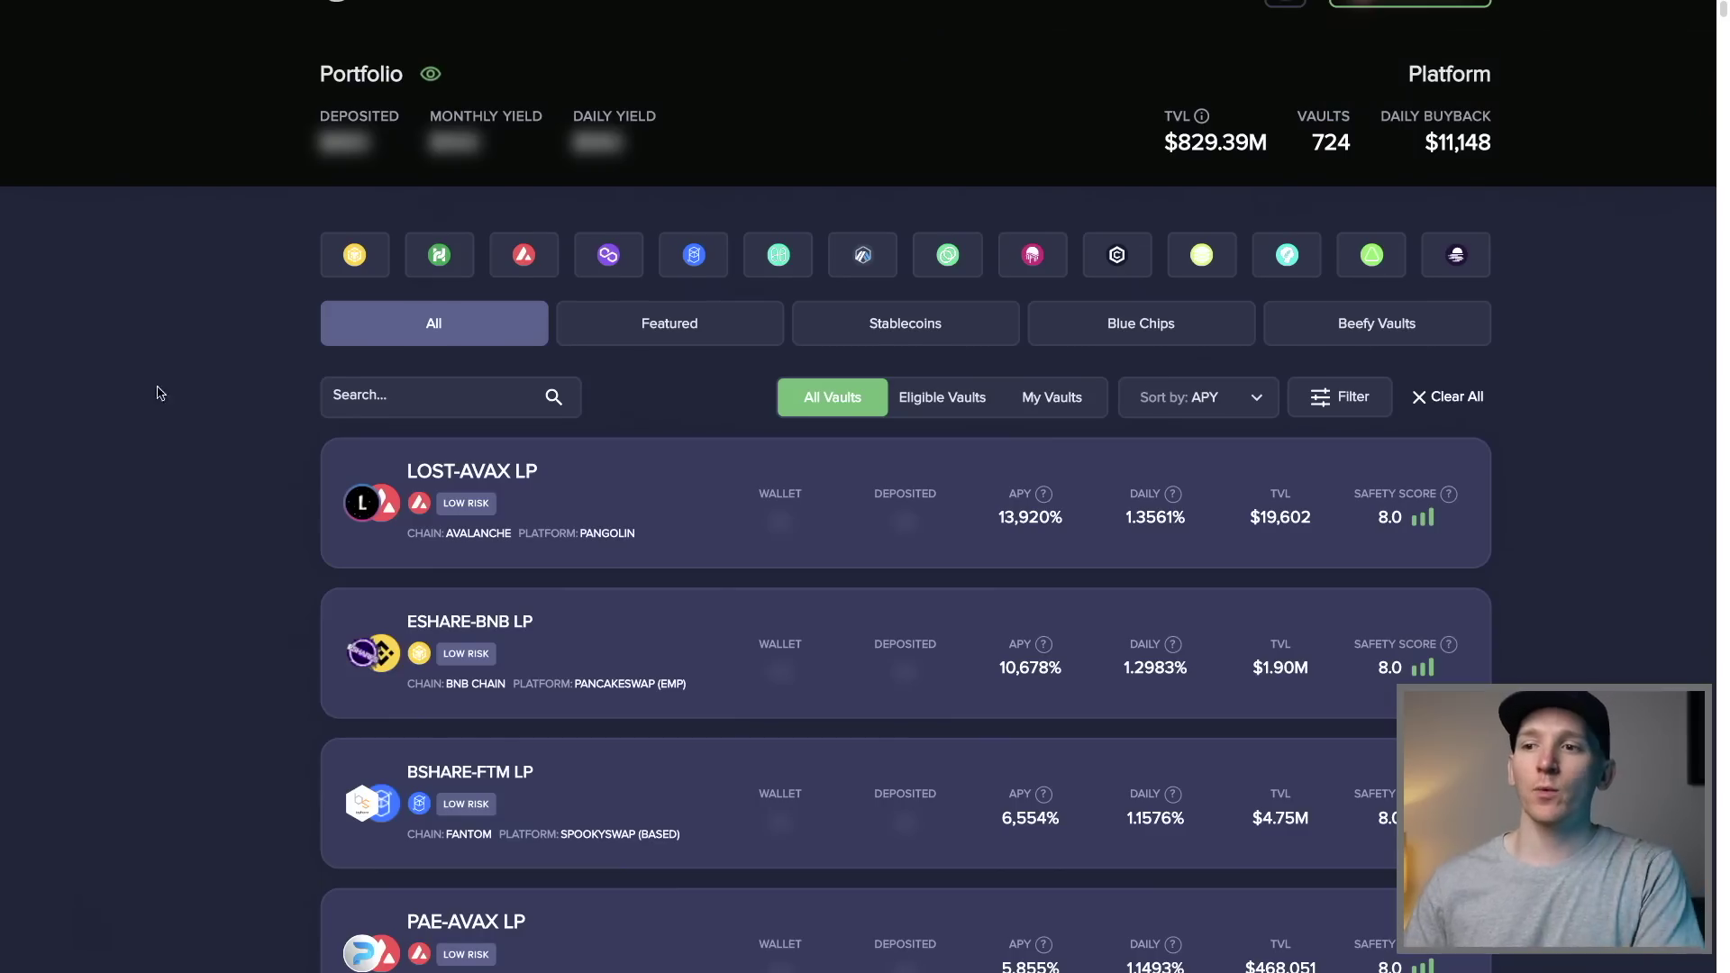
scroll(198, 405, "up", 1)
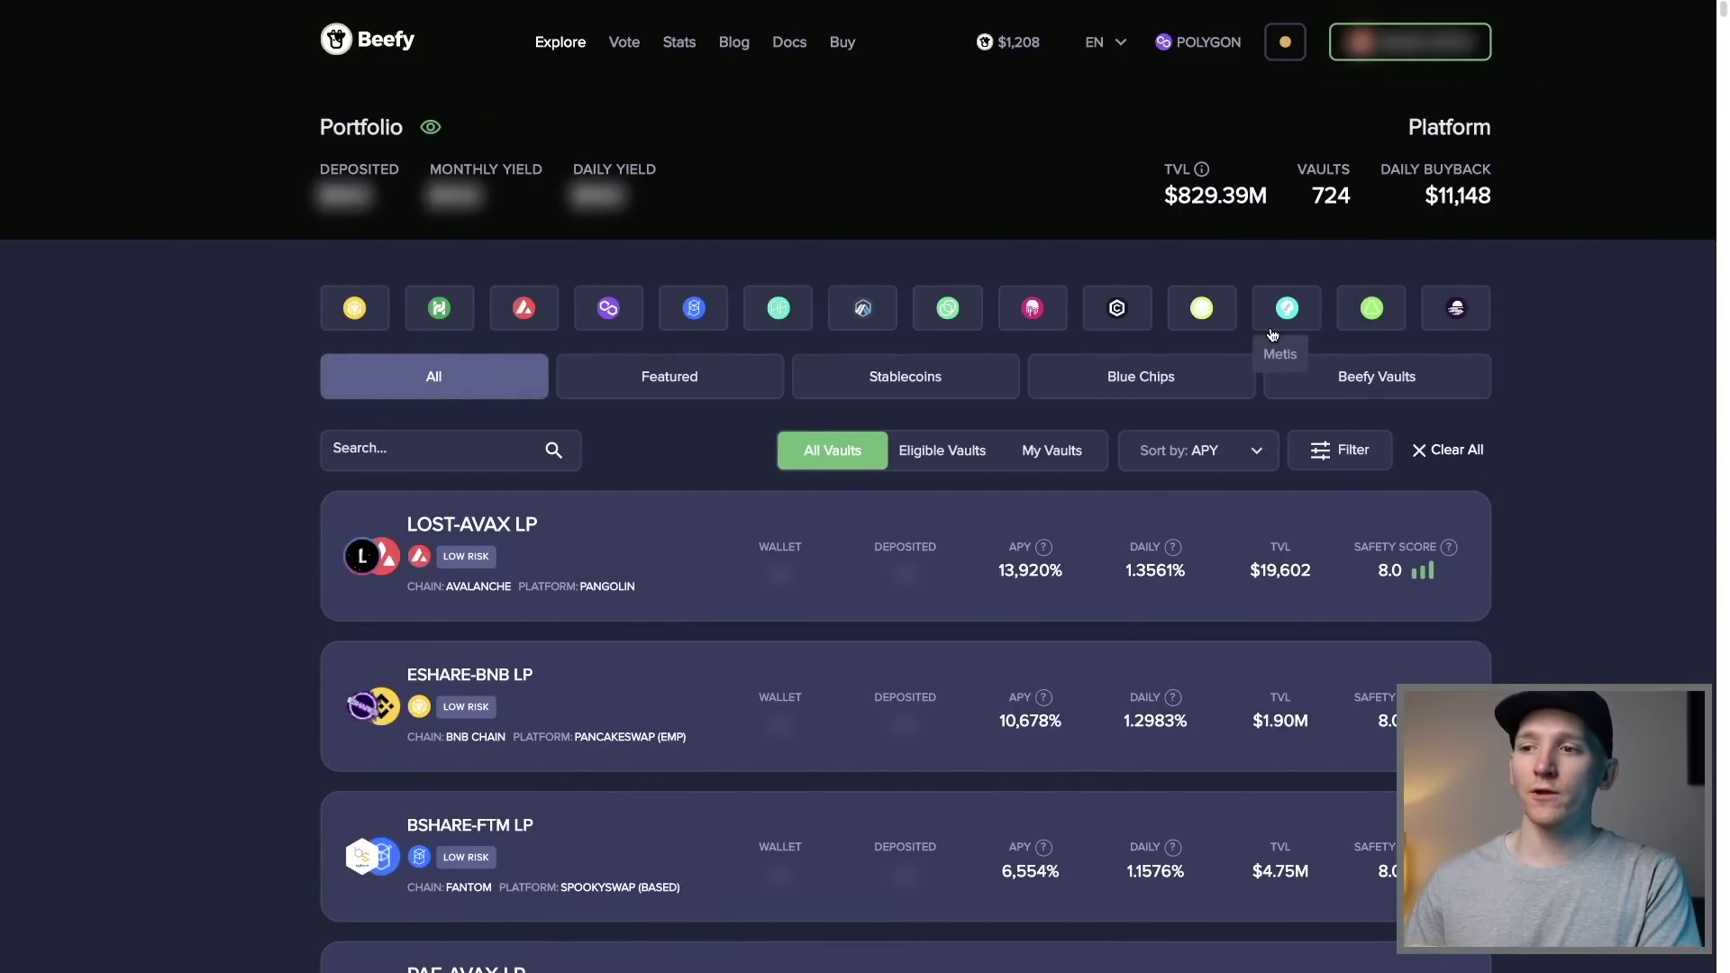
Step: Filter vaults to BNB Chain, Avalanche and Polygon, showing only the Stablecoins category
left_click(378, 305)
left_click(519, 309)
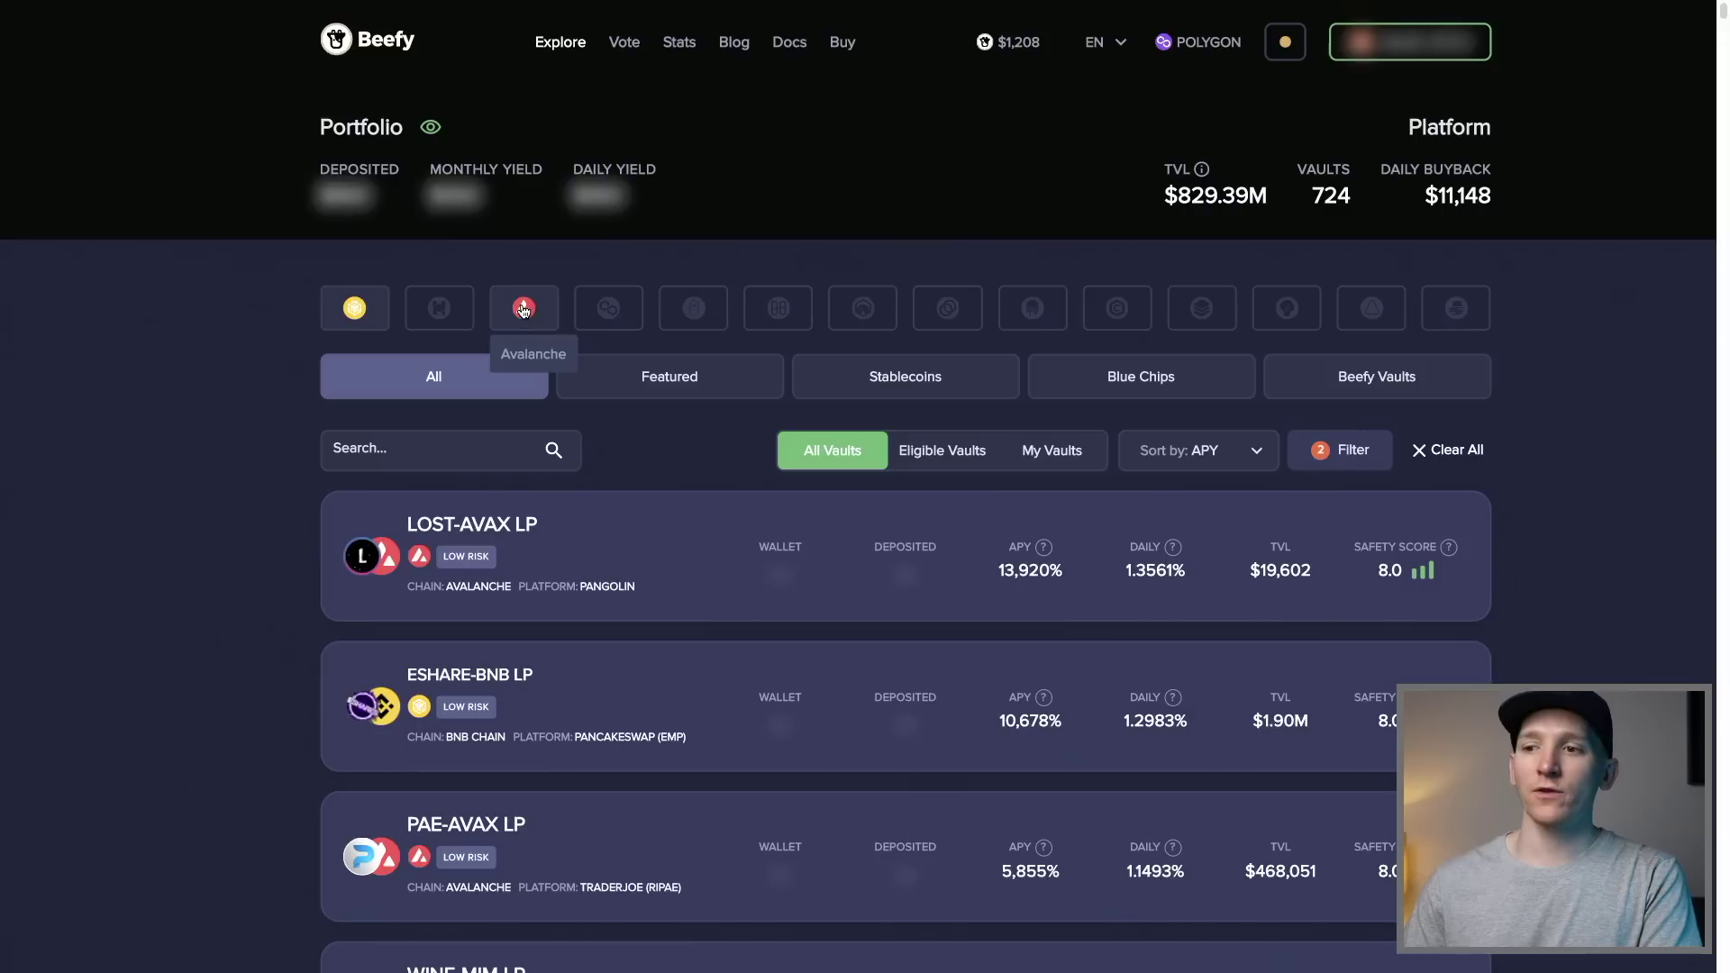
left_click(611, 310)
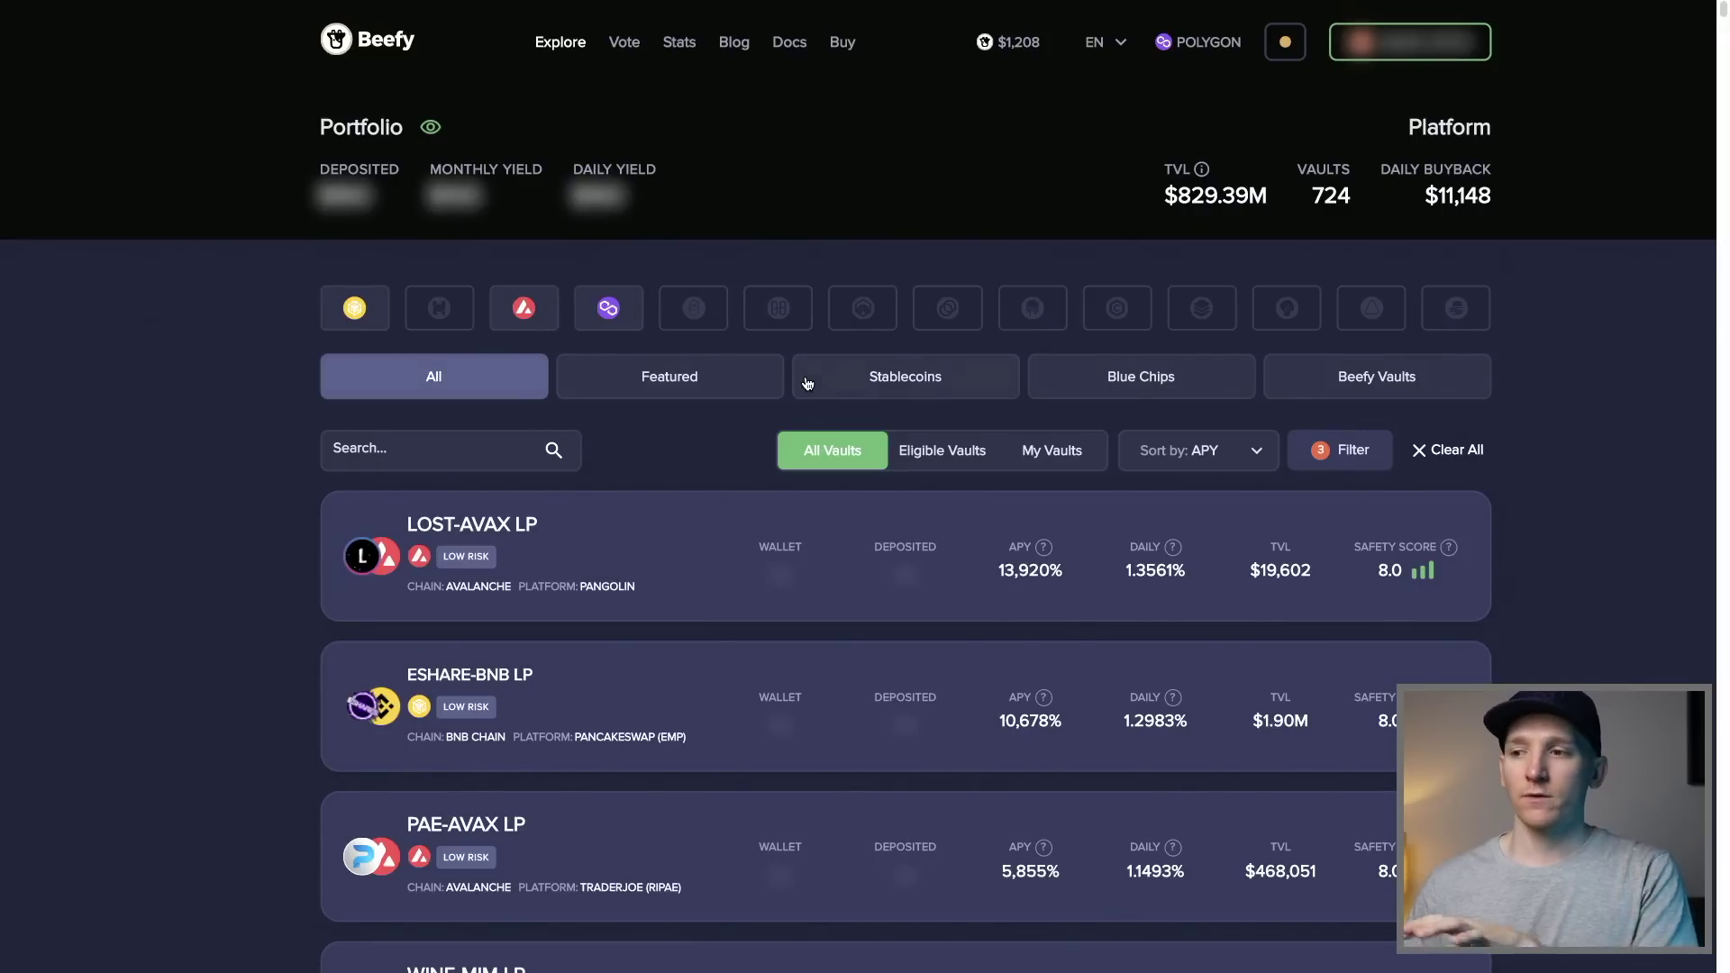
left_click(920, 388)
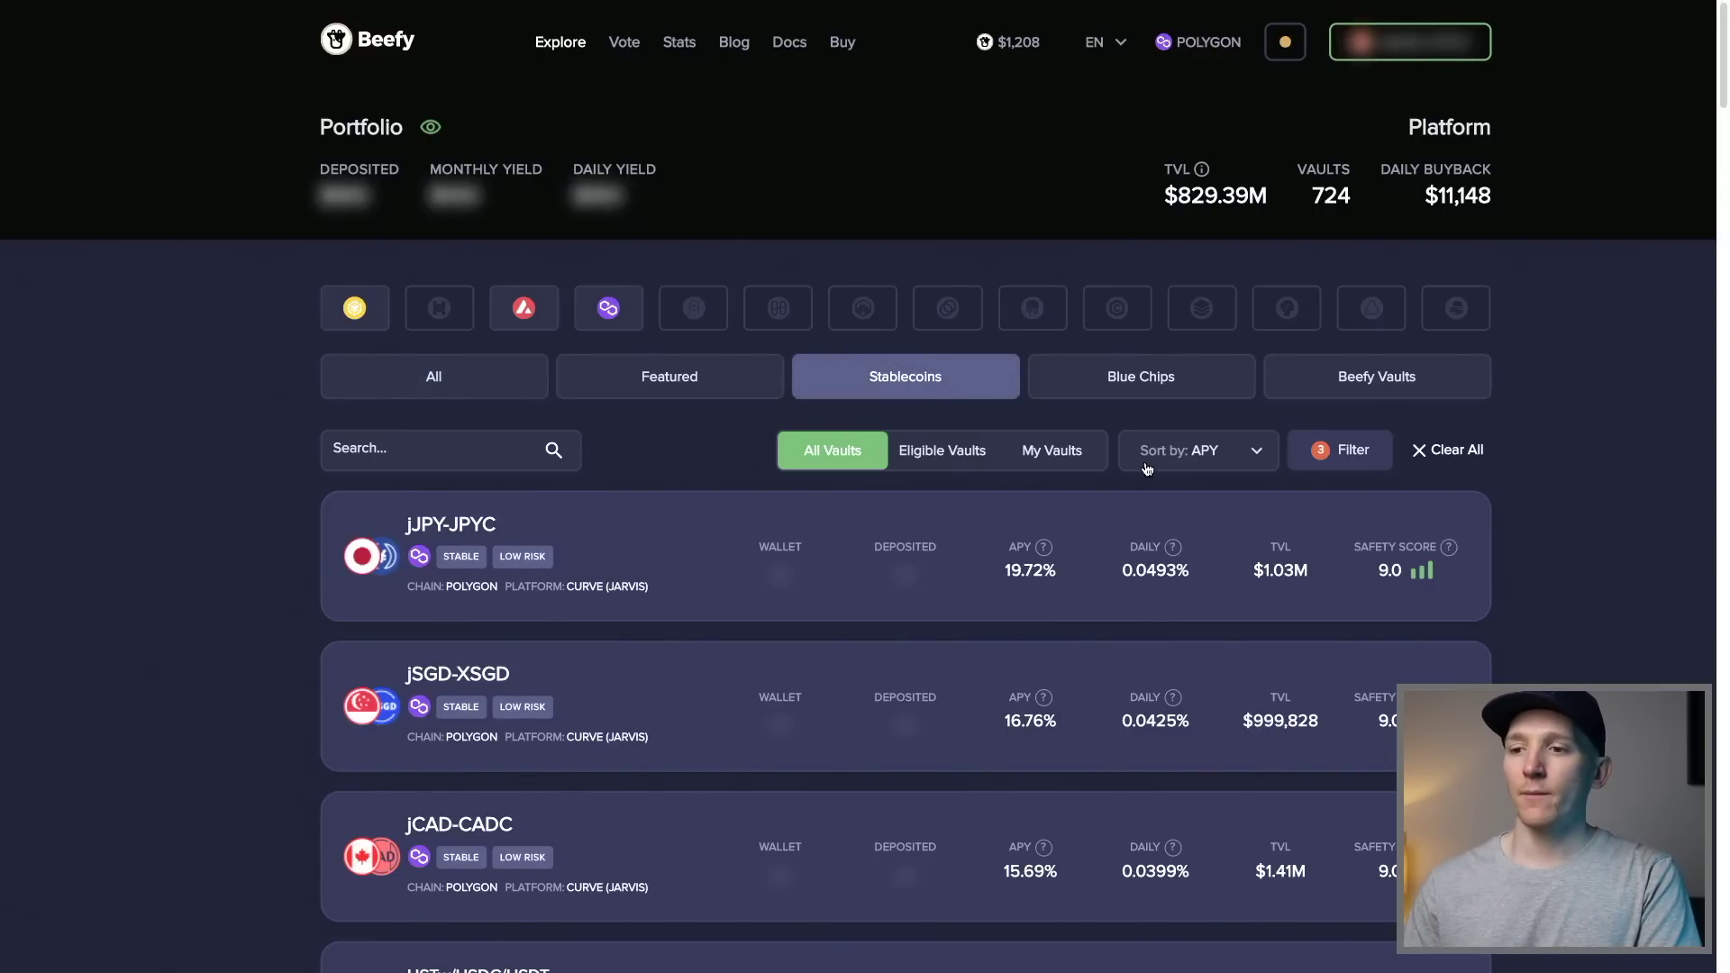
Step: Try a 'usdt' search, clear it, and sort the stablecoin vaults by TVL
left_click(382, 454)
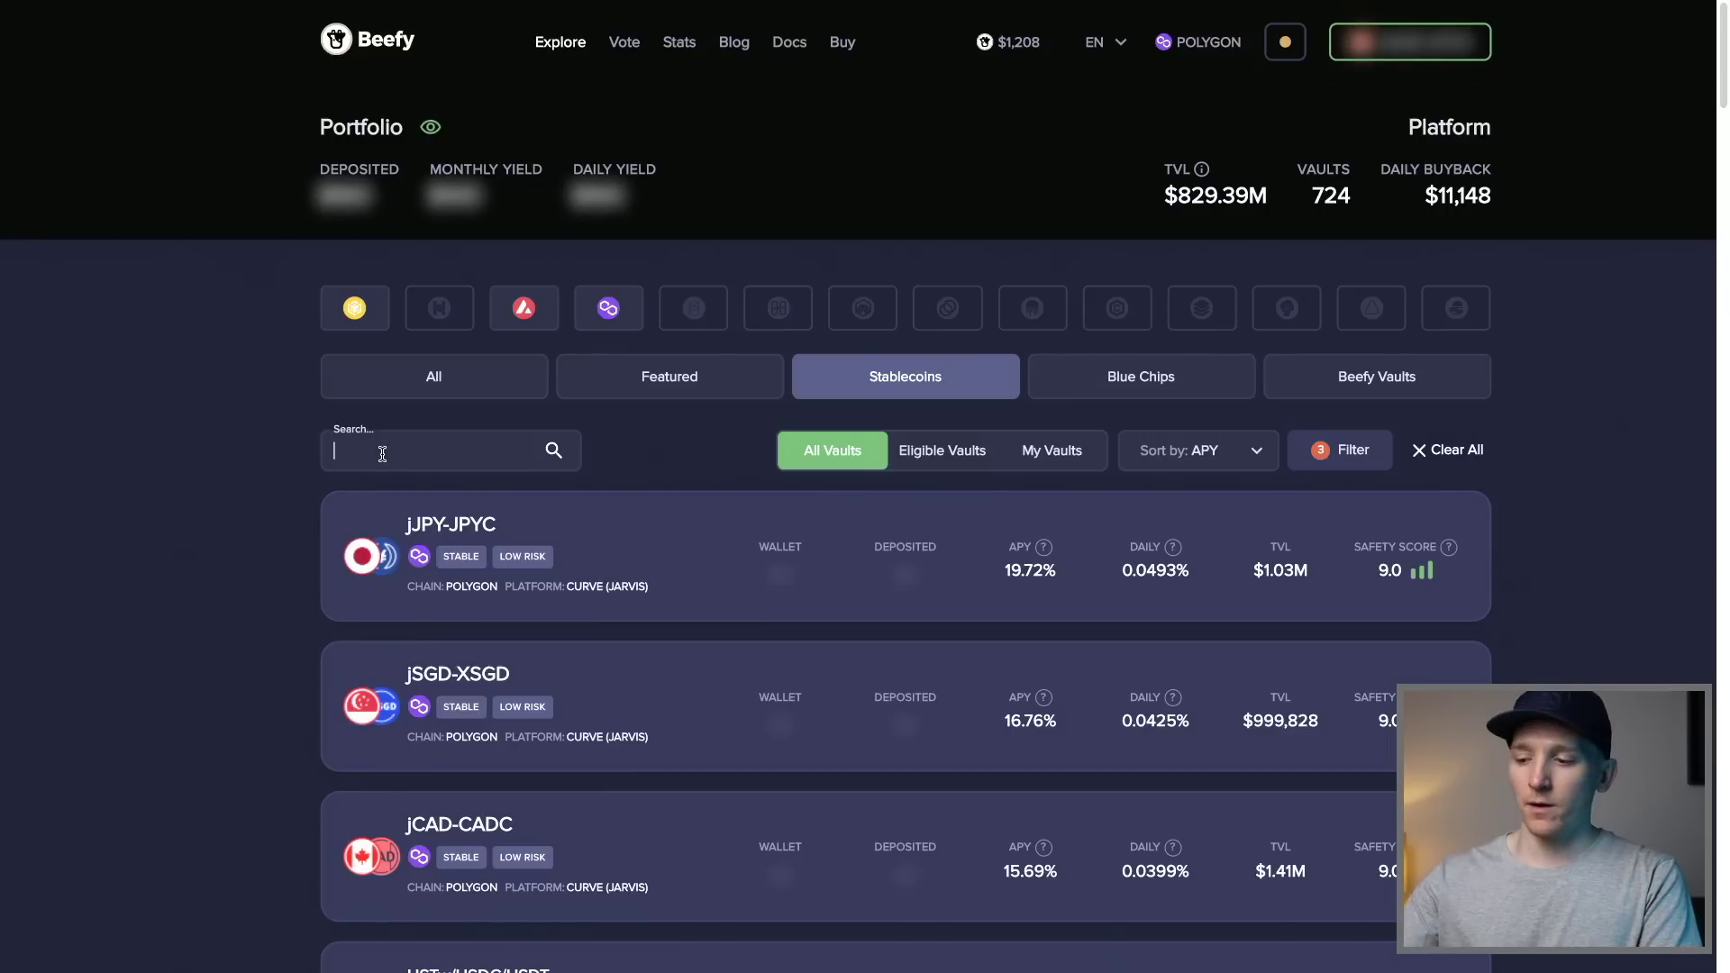
type("usdt")
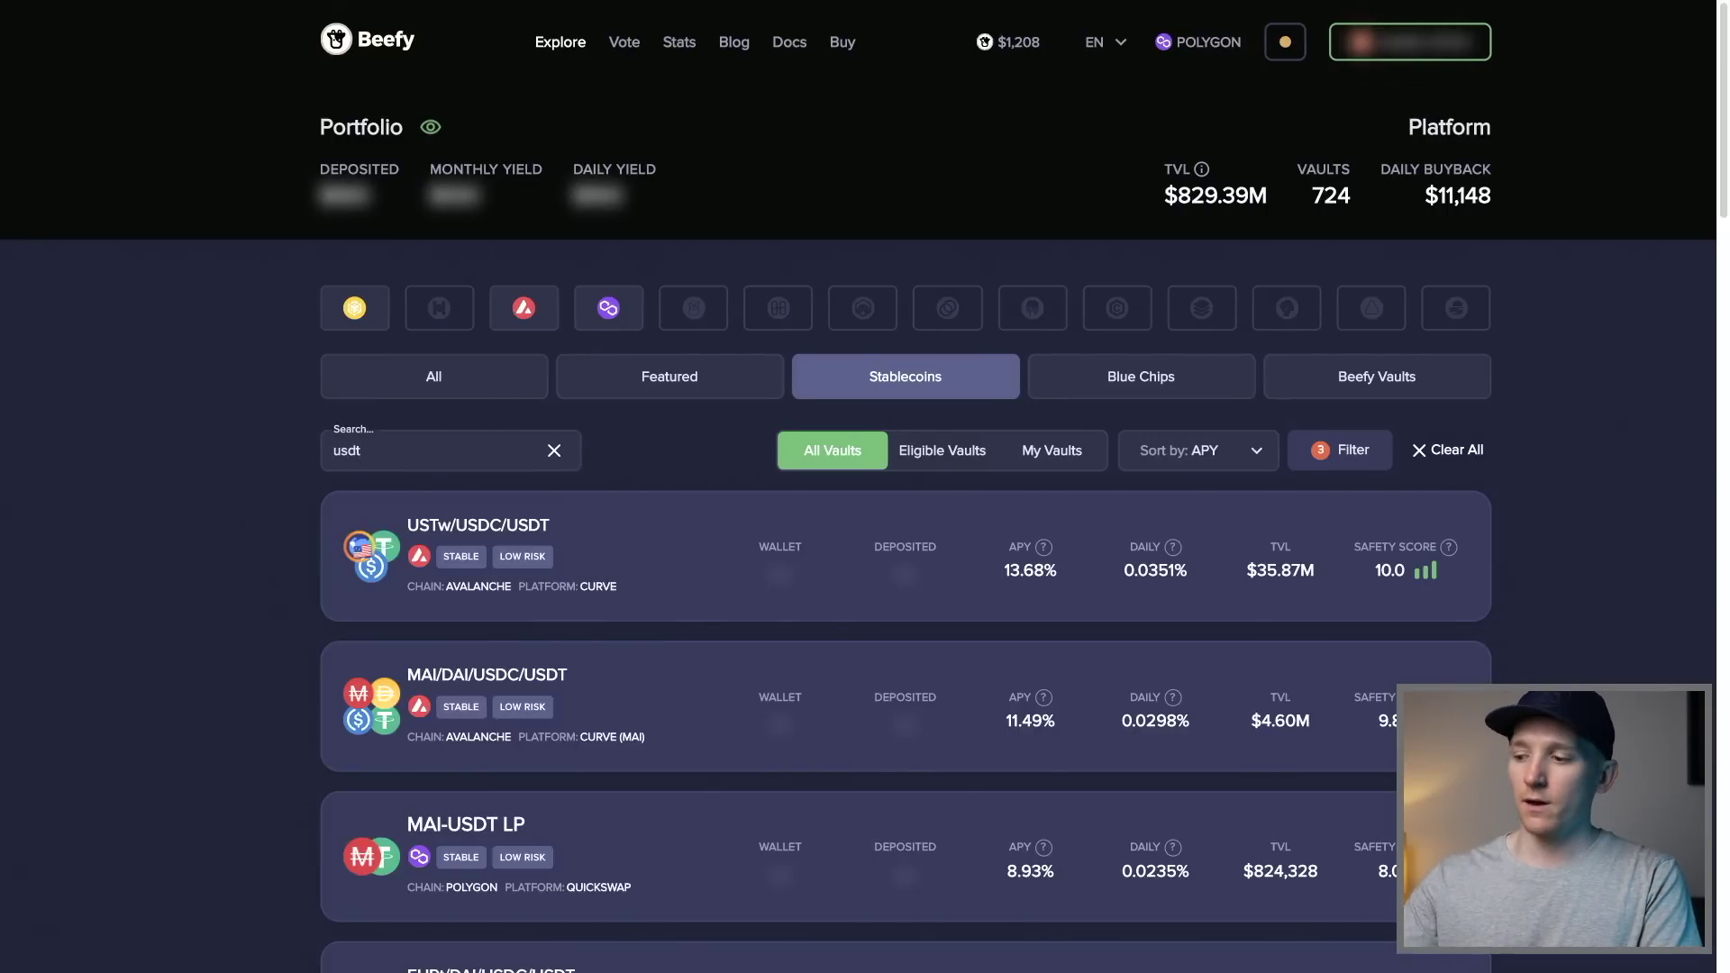
key("BackSpace")
key("BackSpace")
key("BackSpace")
key("BackSpace")
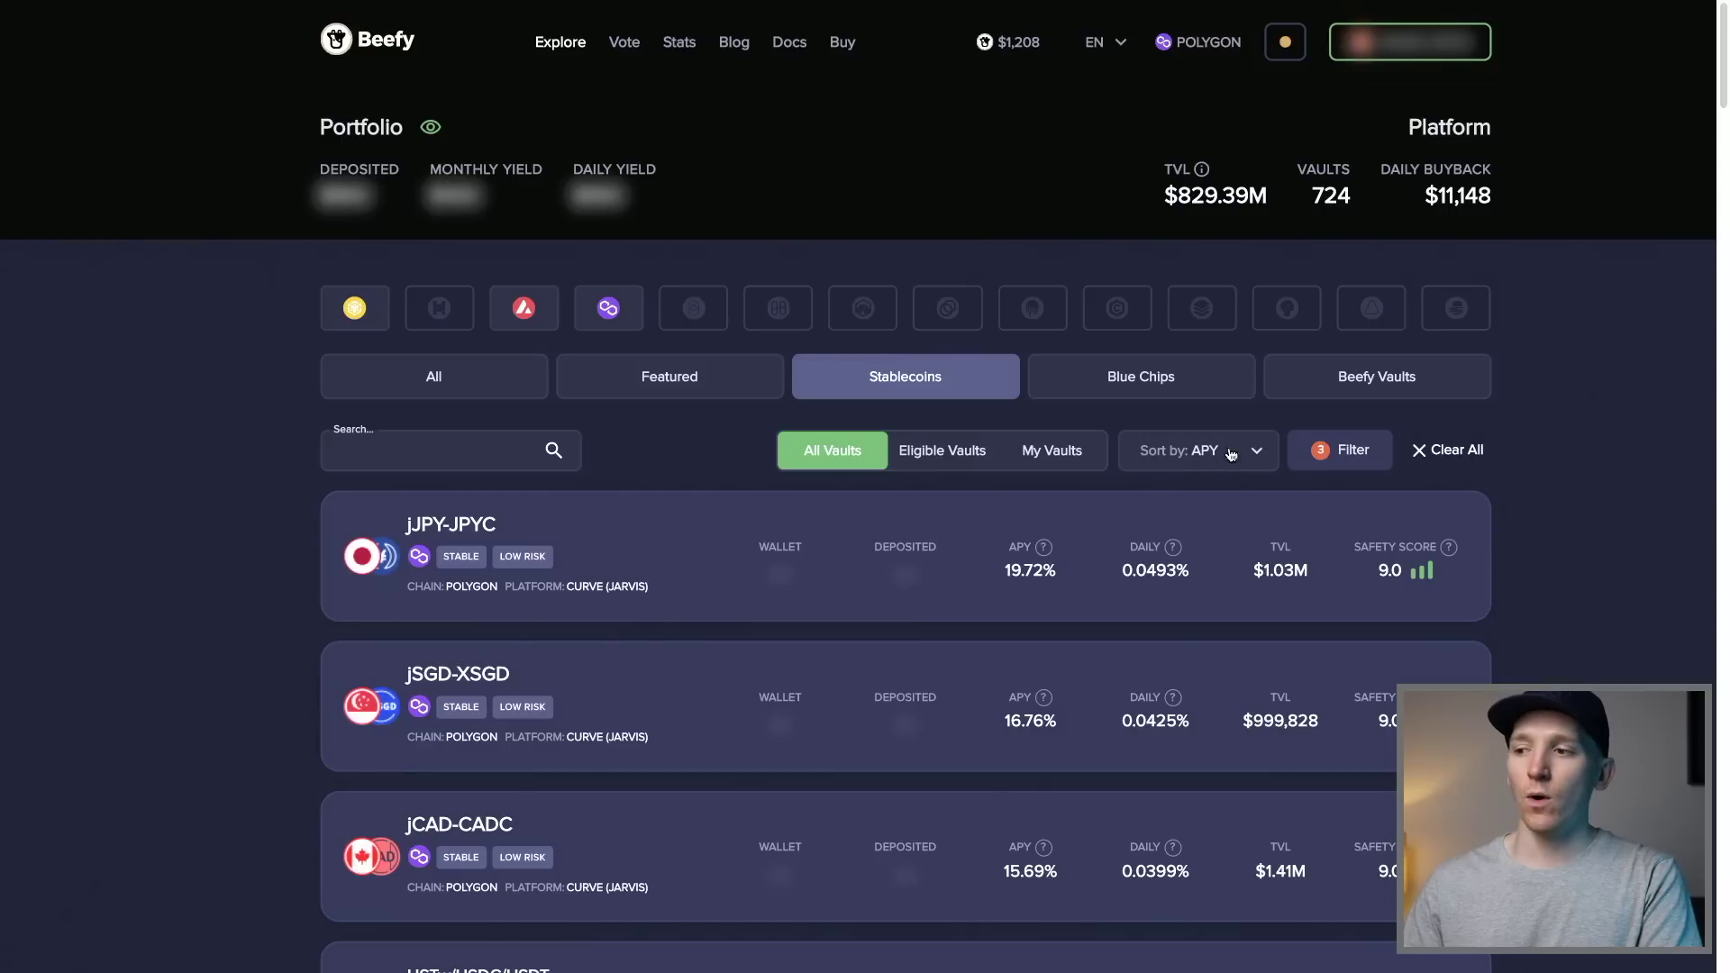
left_click(1231, 453)
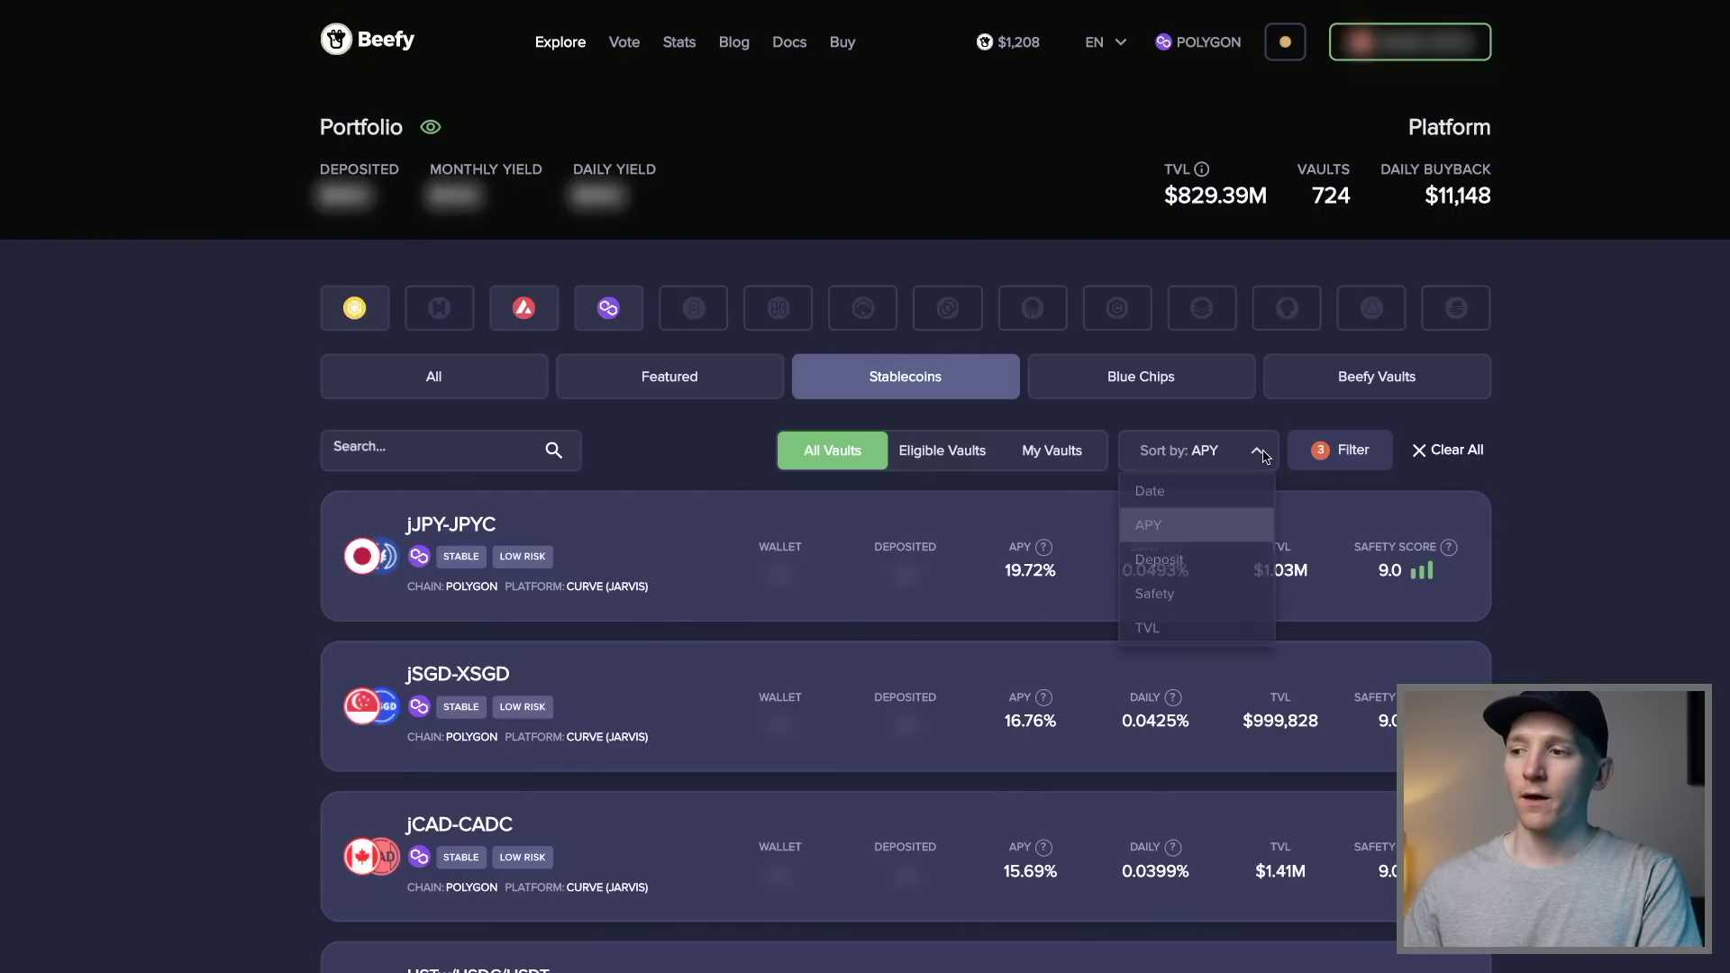
left_click(1154, 634)
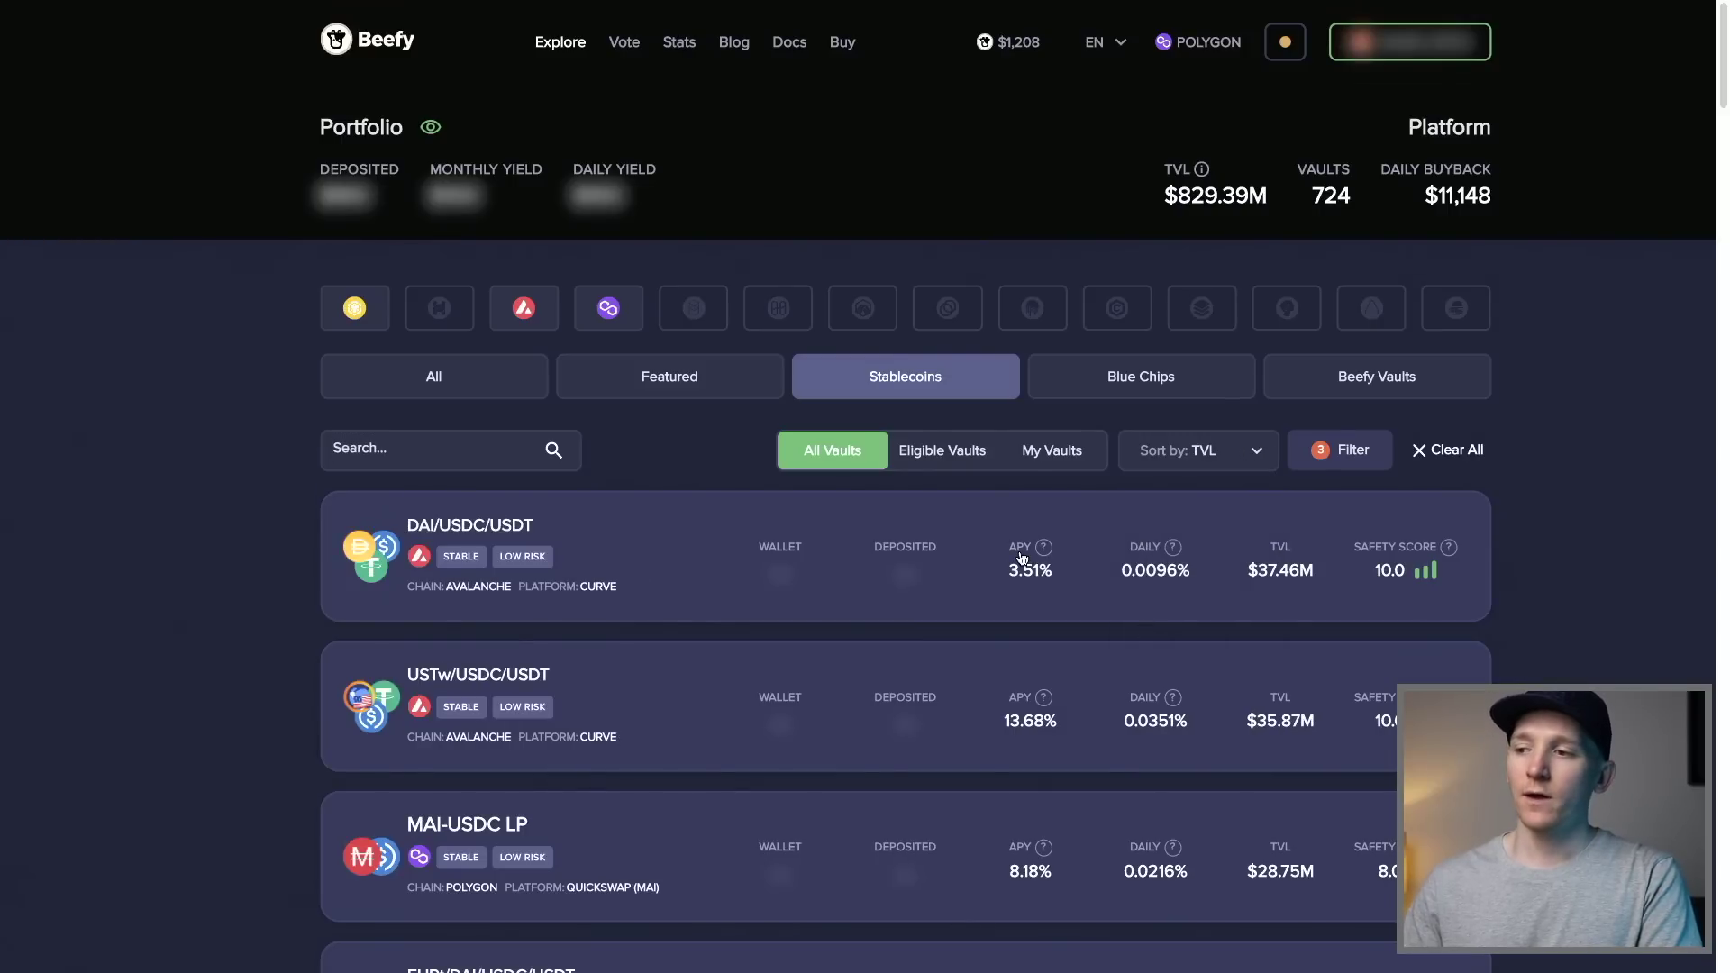
scroll(1022, 558, "up", 3)
scroll(1021, 558, "down", 3)
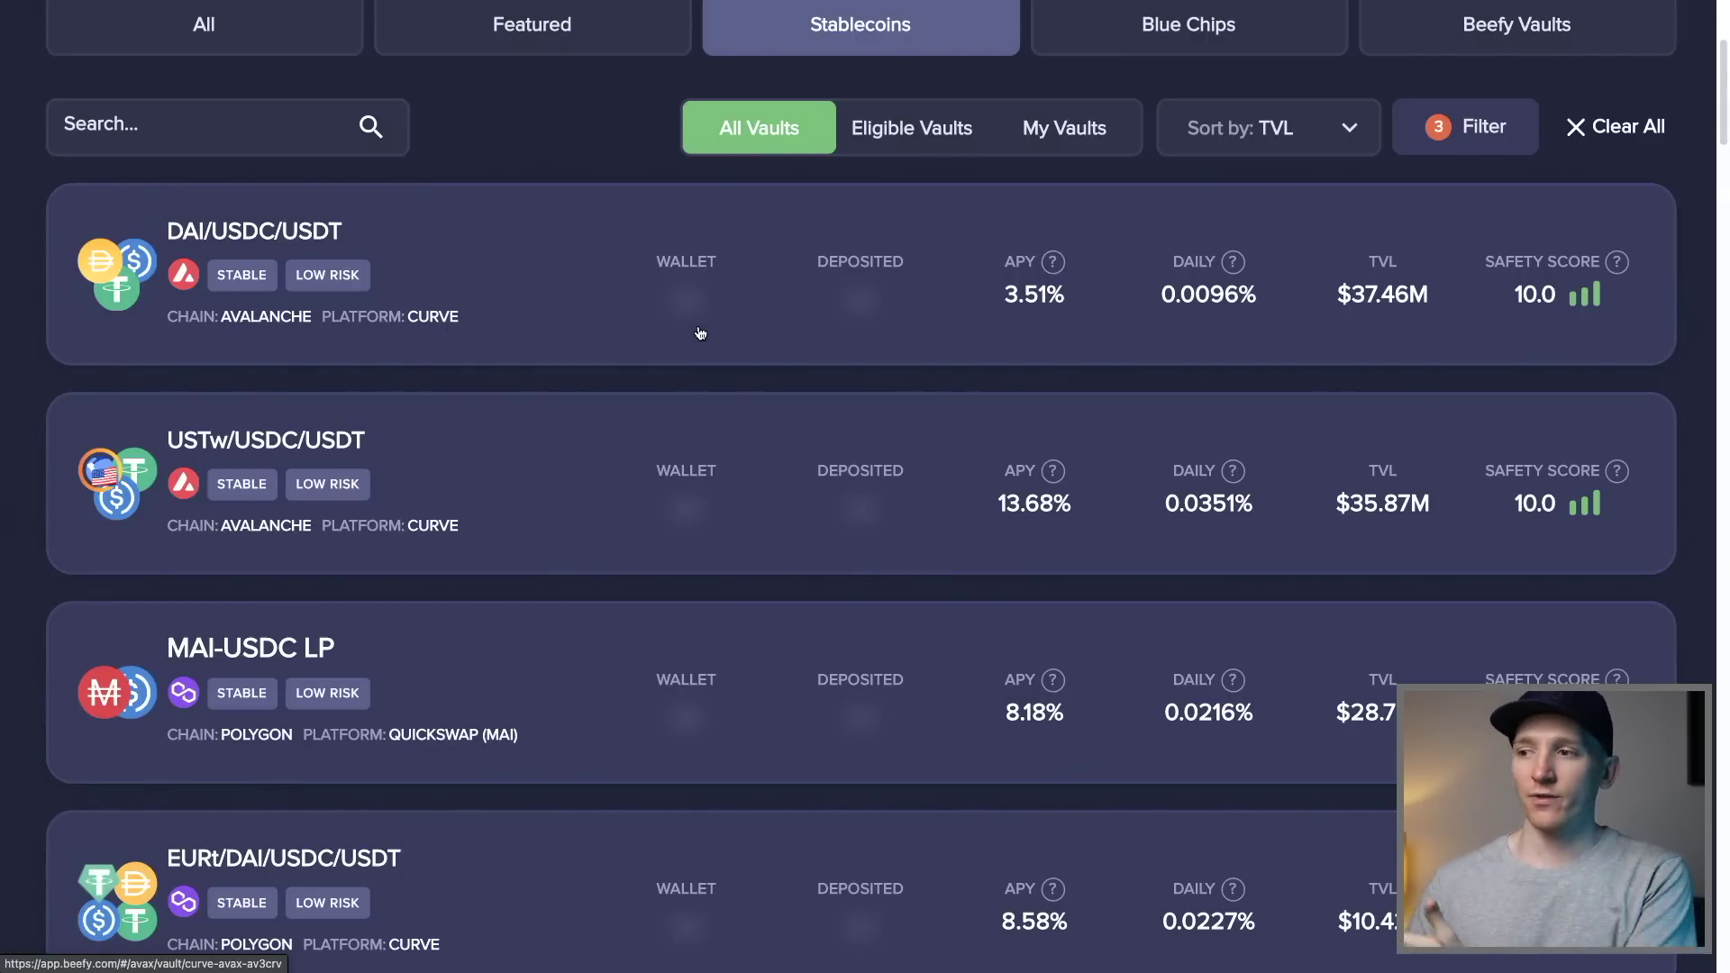
Step: Open the DAI/USDC/USDT vault's details and swipe back to the vault list
left_click(1192, 336)
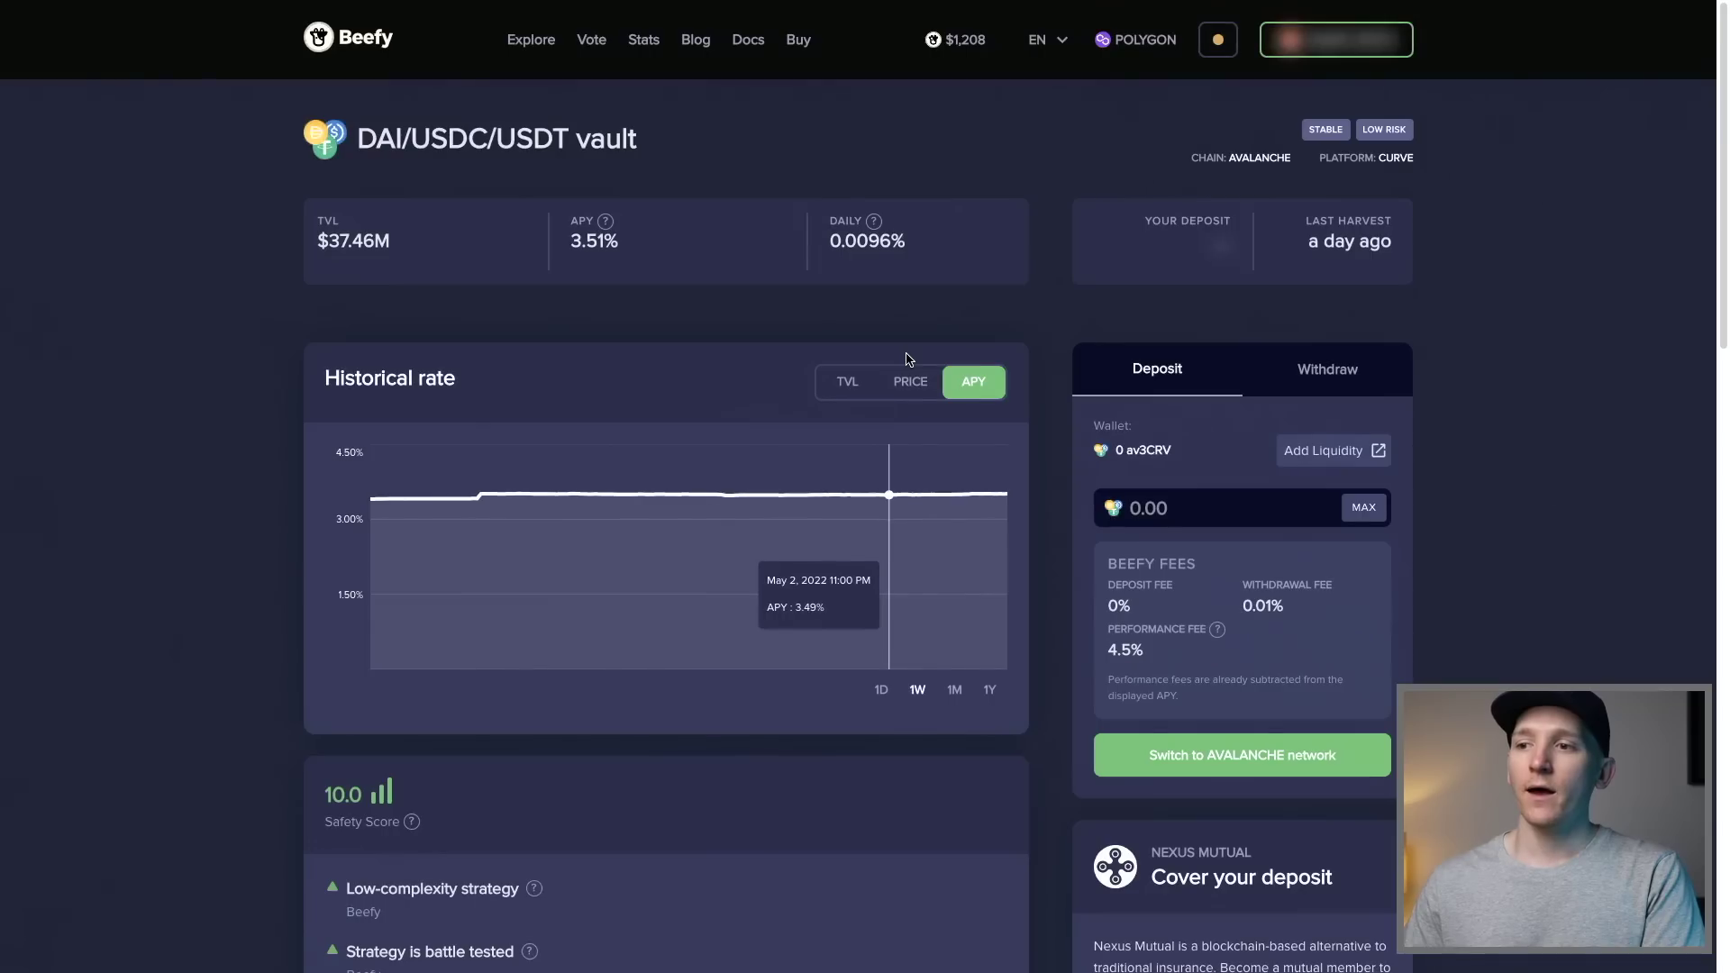
scroll(908, 359, "left", 5)
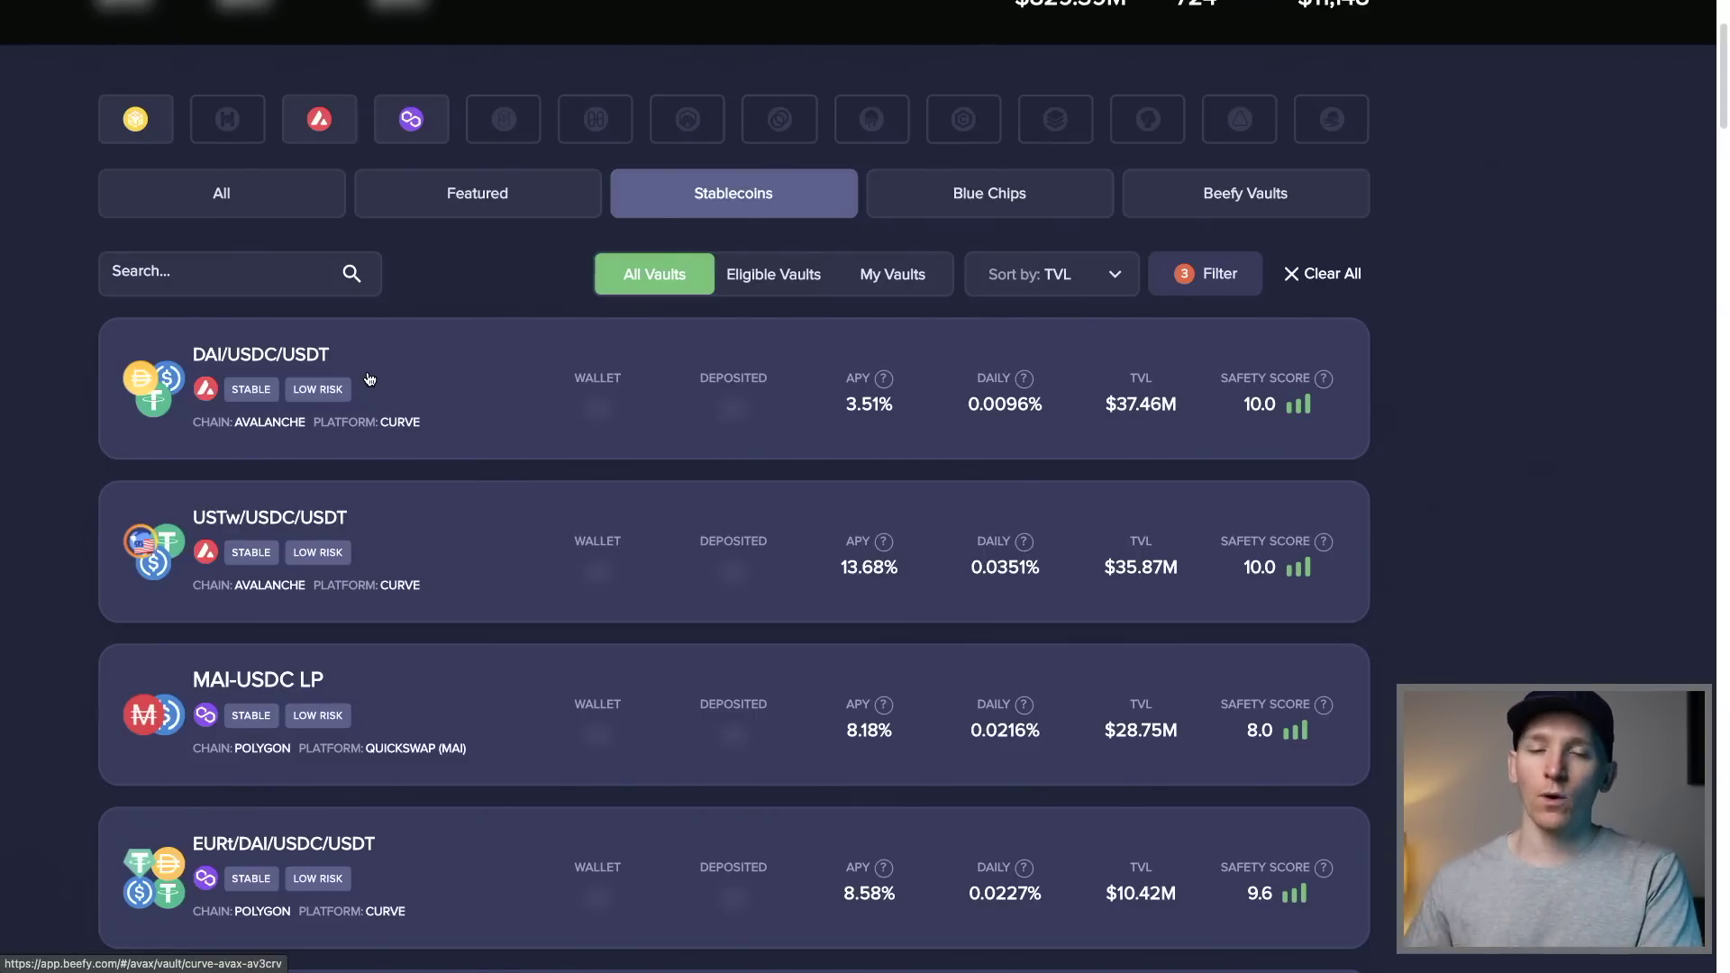
scroll(368, 378, "up", 2)
scroll(637, 591, "down", 1)
scroll(641, 591, "up", 1)
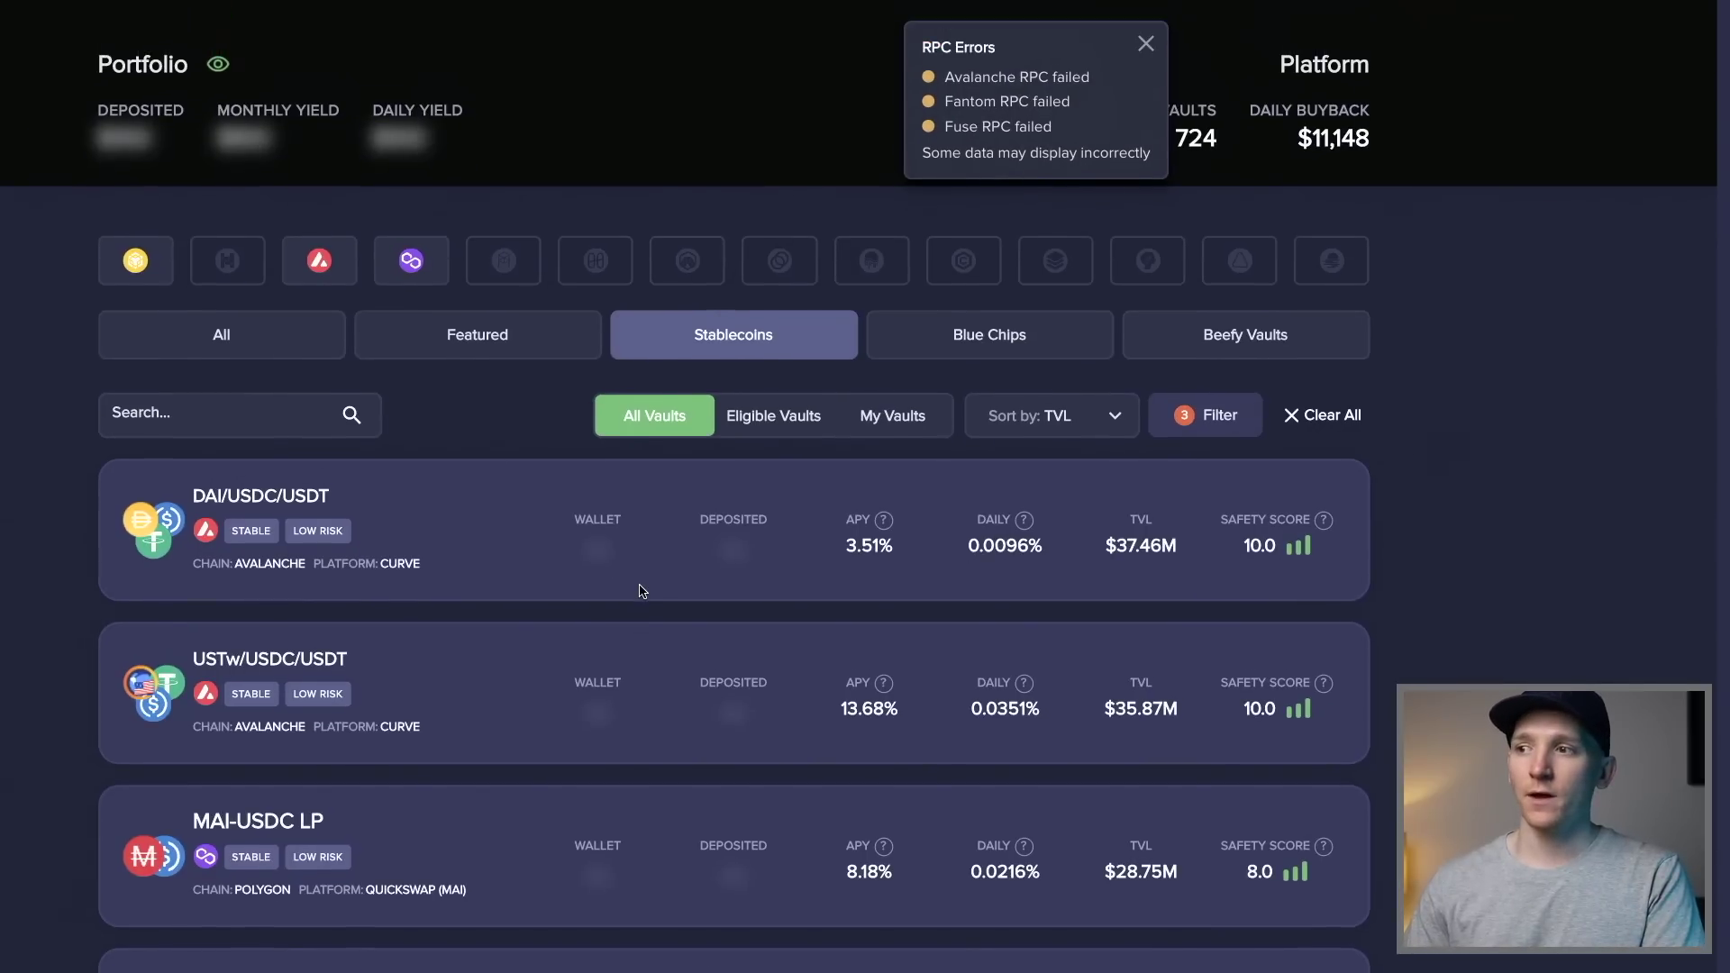
Step: Dismiss the RPC errors notice and open the 'Sort by: TVL' dropdown
left_click(1141, 49)
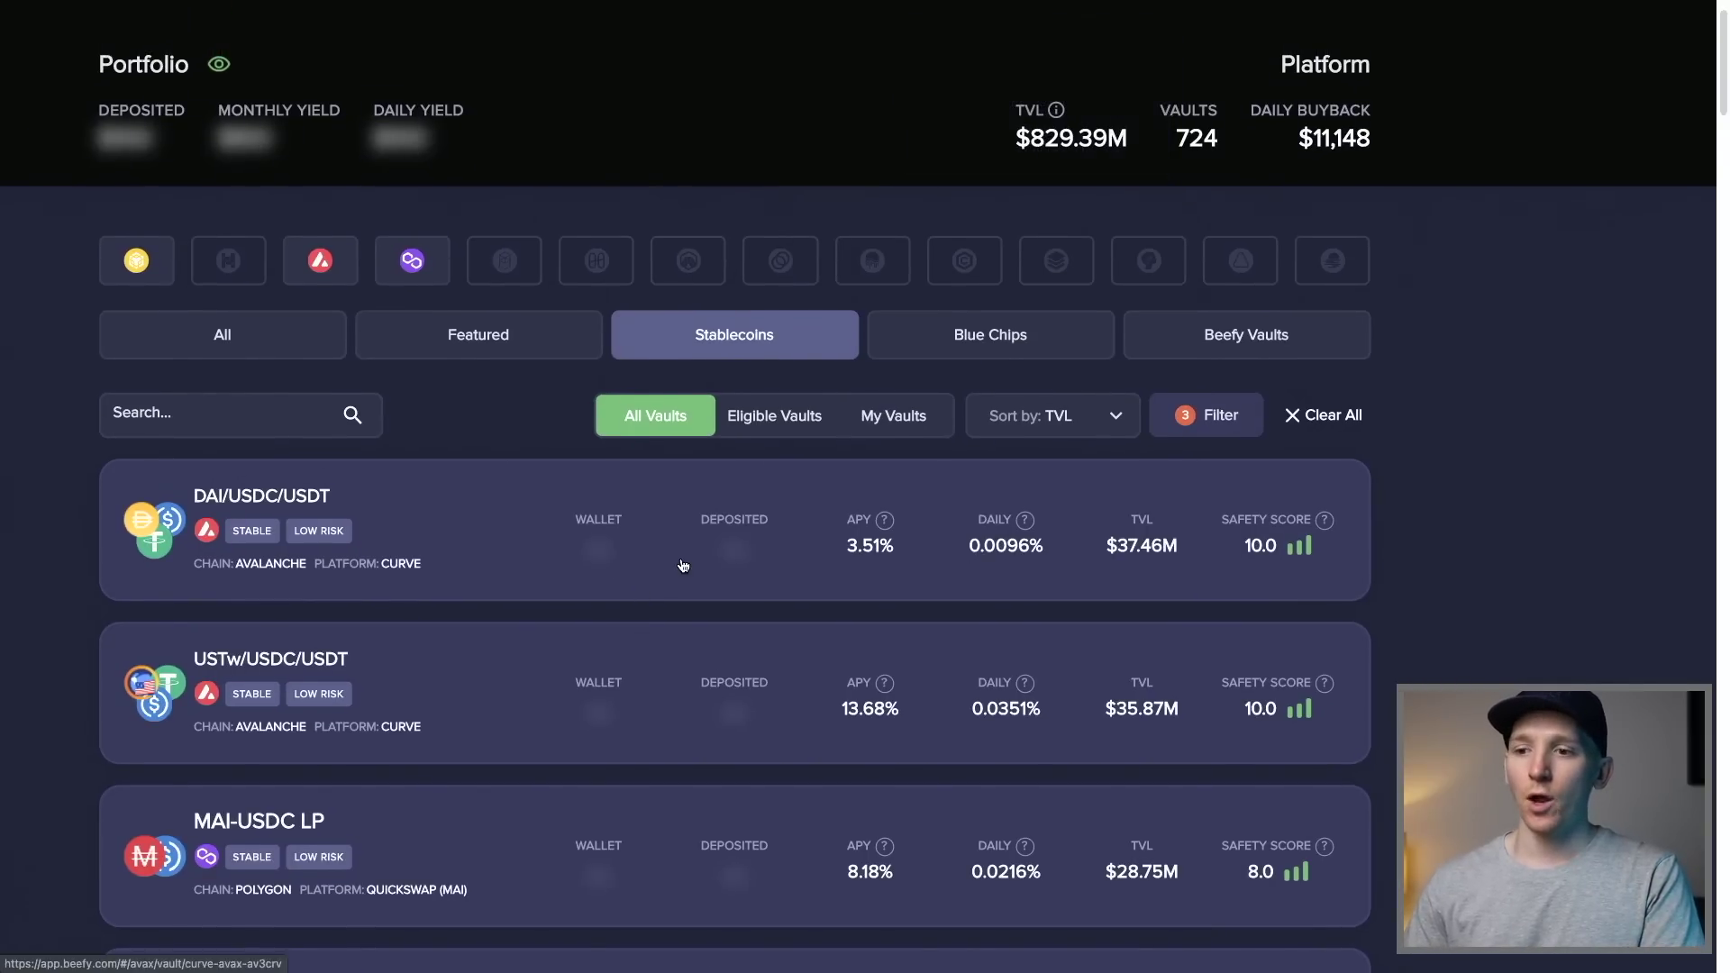
scroll(683, 564, "down", 3)
scroll(637, 515, "down", 2)
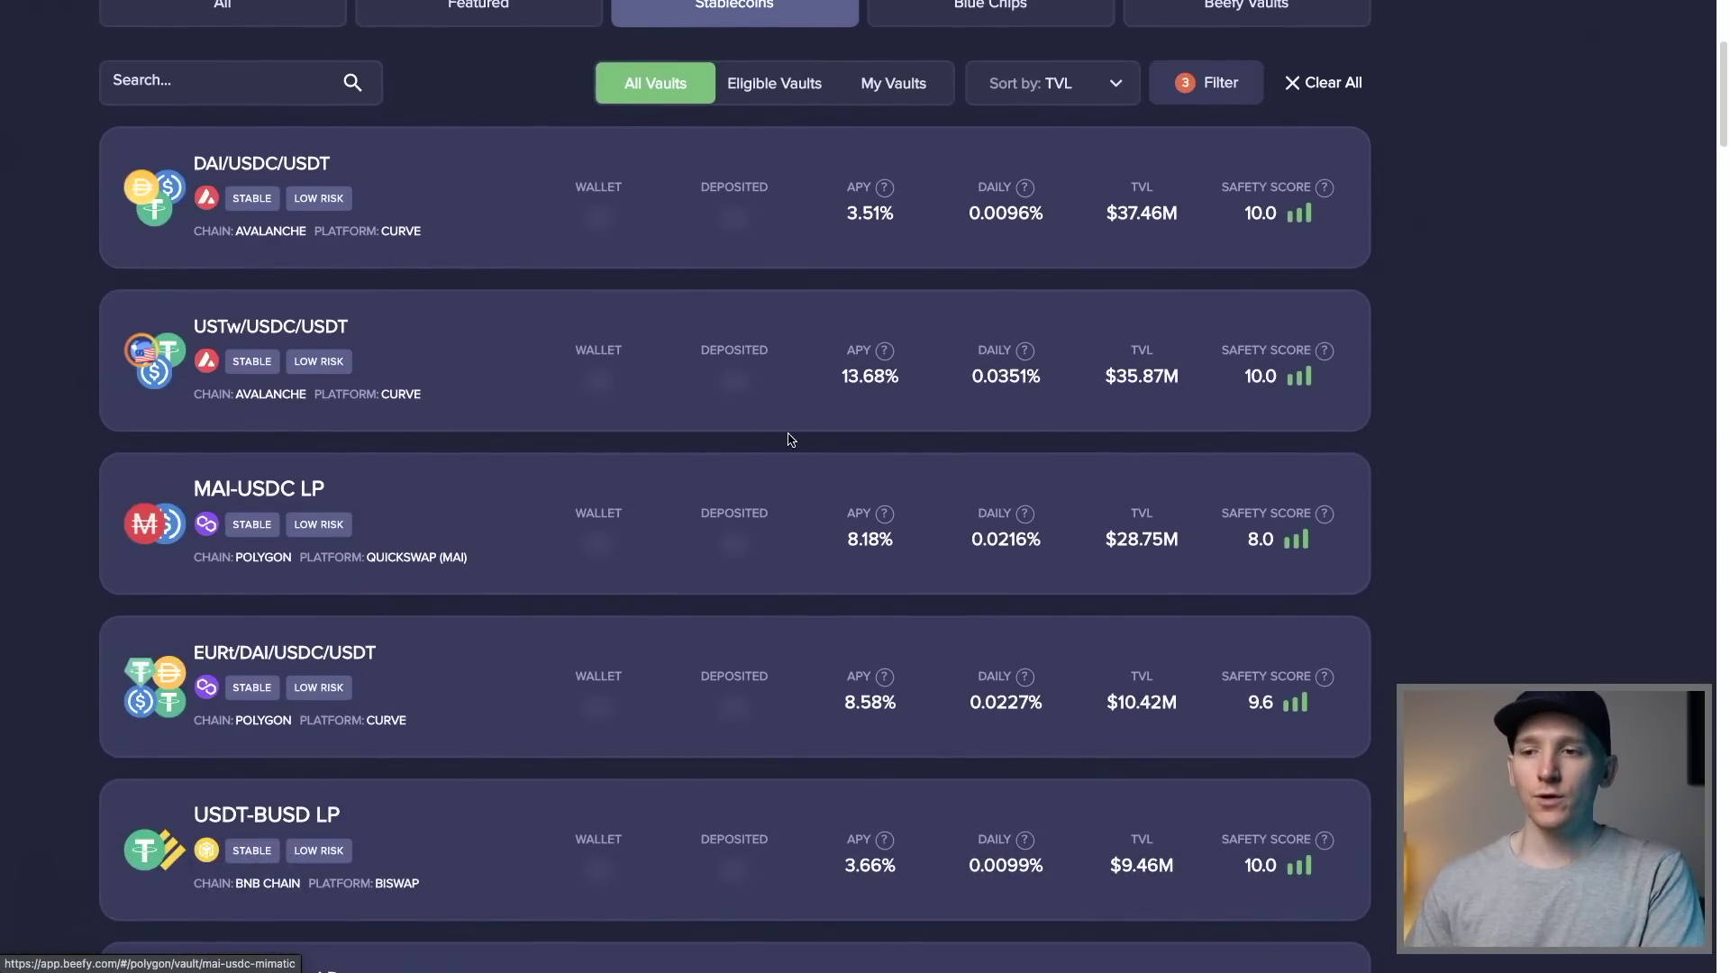
scroll(591, 397, "down", 1)
scroll(591, 397, "up", 3)
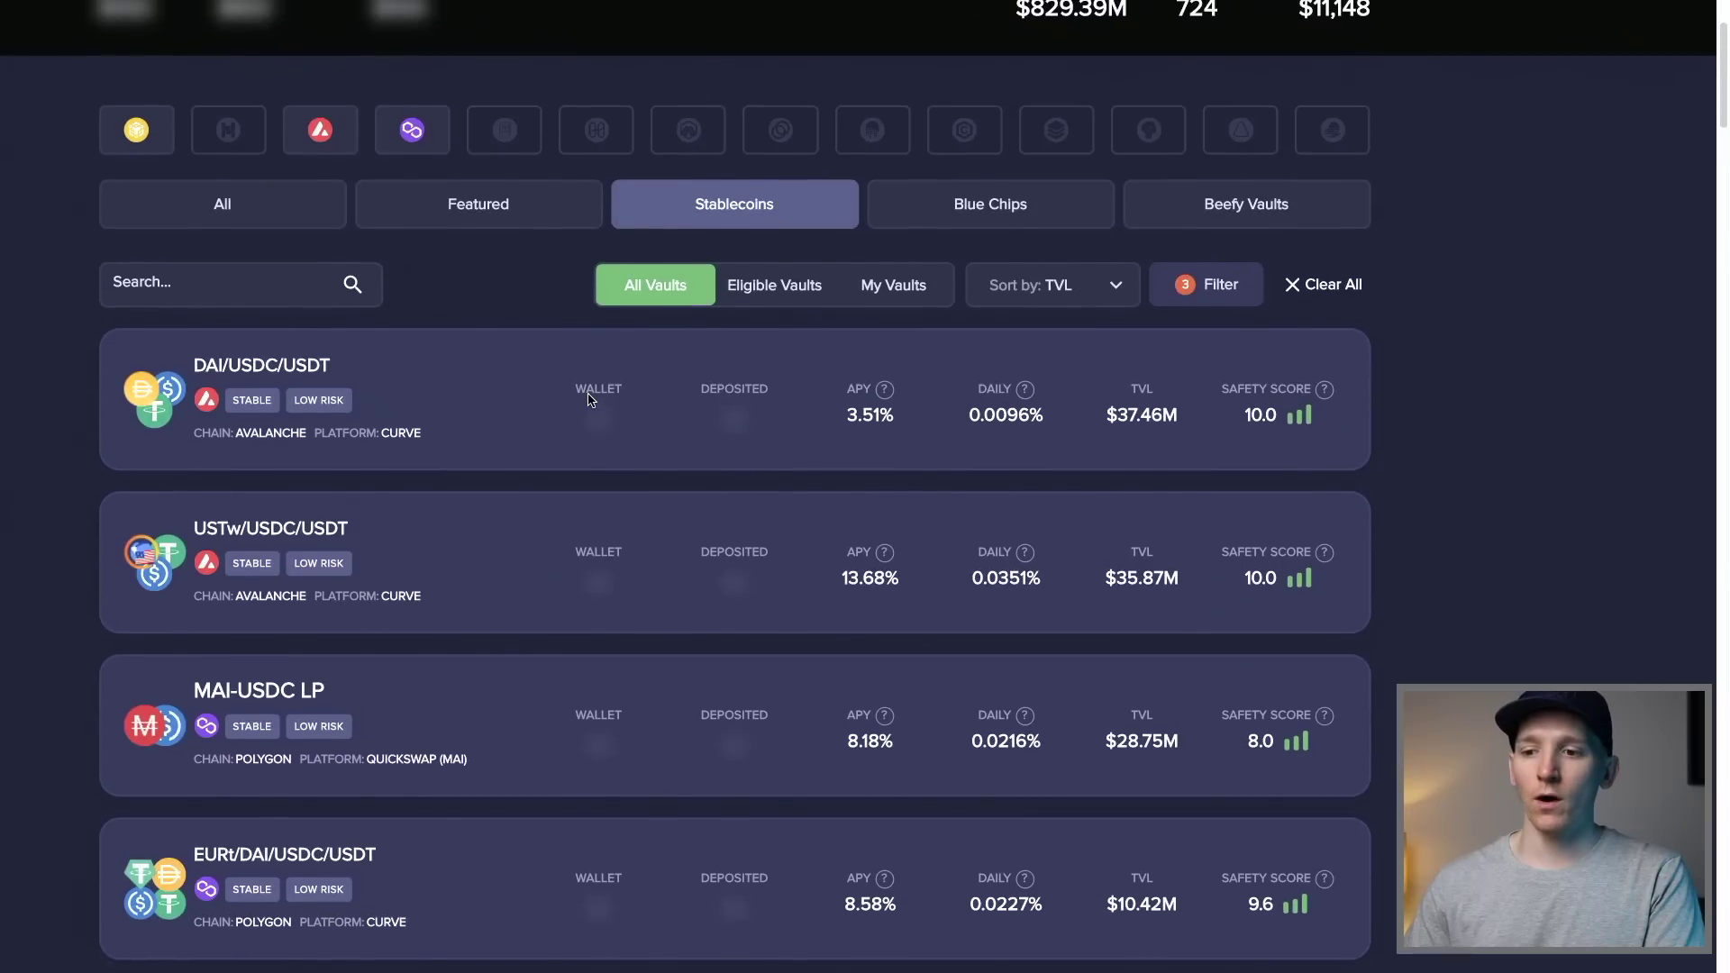
left_click(1121, 286)
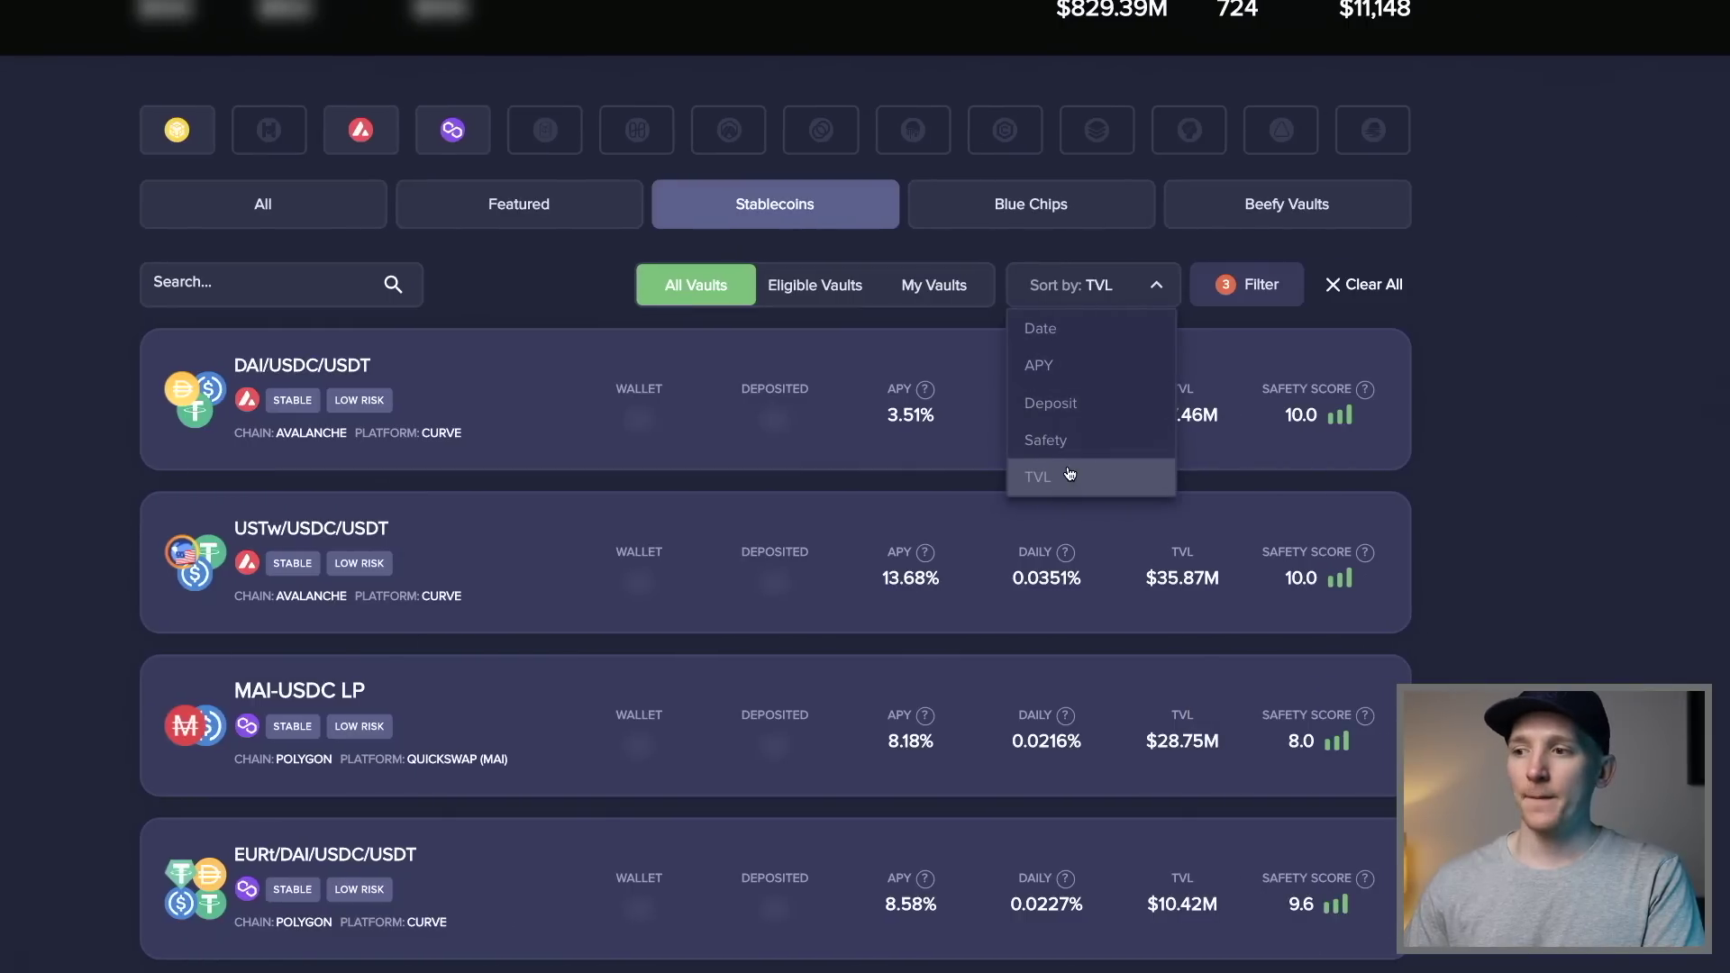
Step: Sort the stablecoin vaults by APY and scroll down through the re-sorted list
left_click(1037, 364)
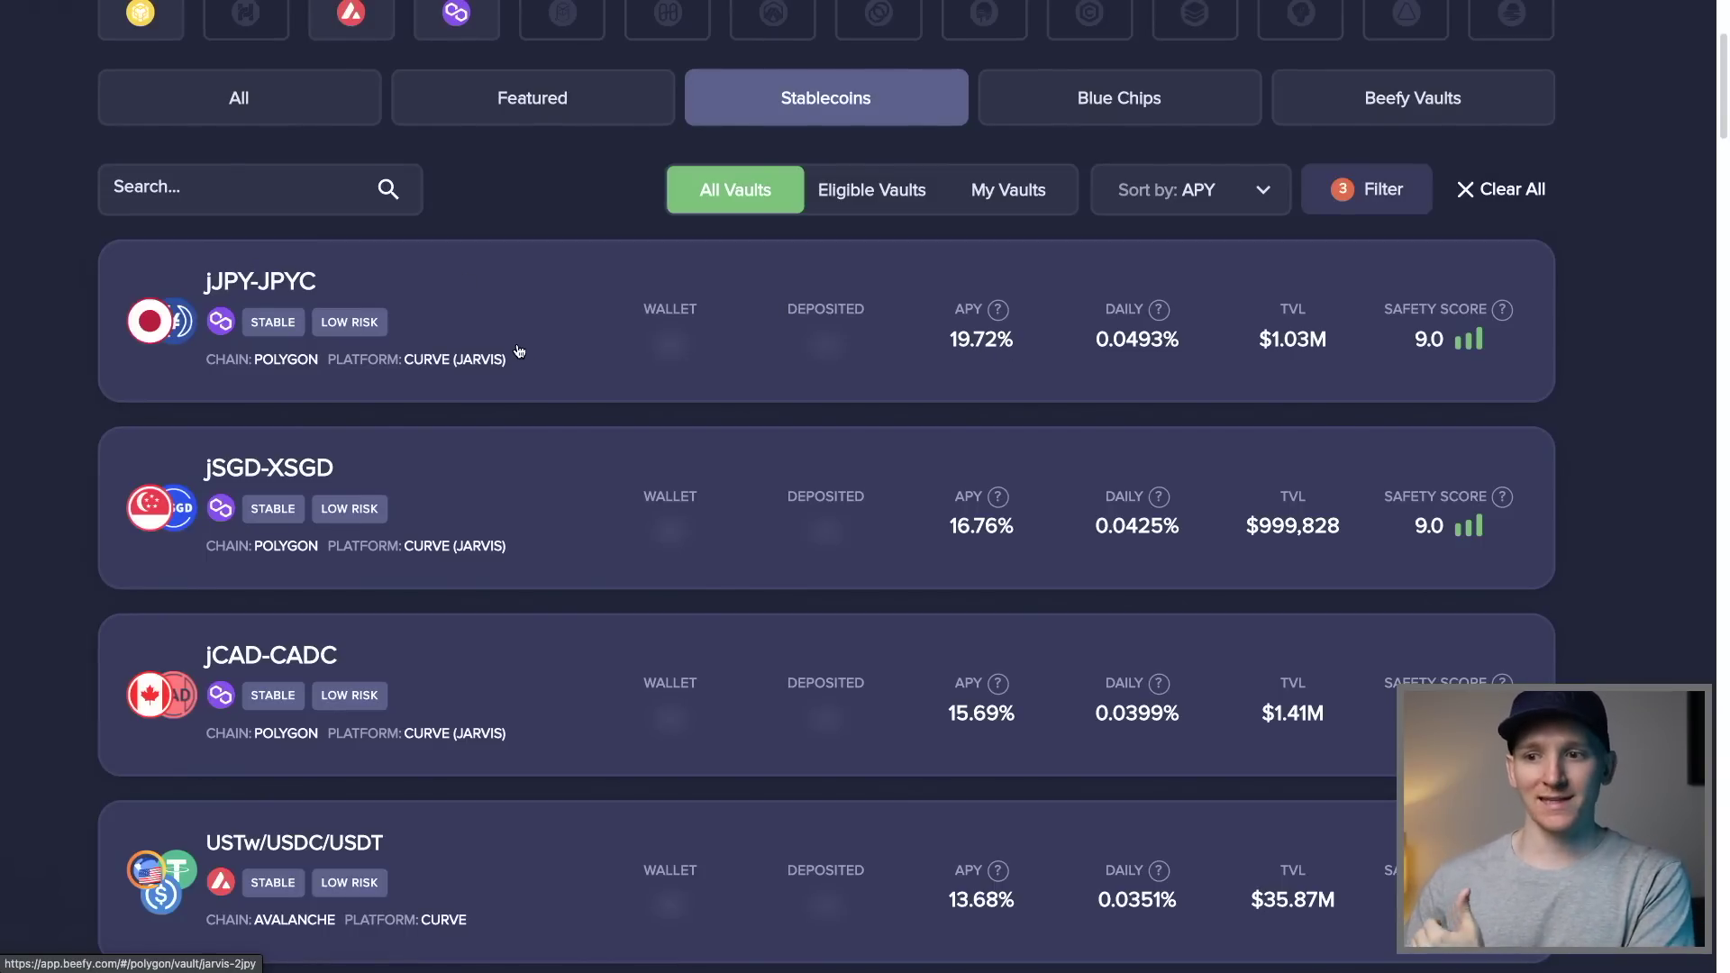
scroll(520, 350, "down", 5)
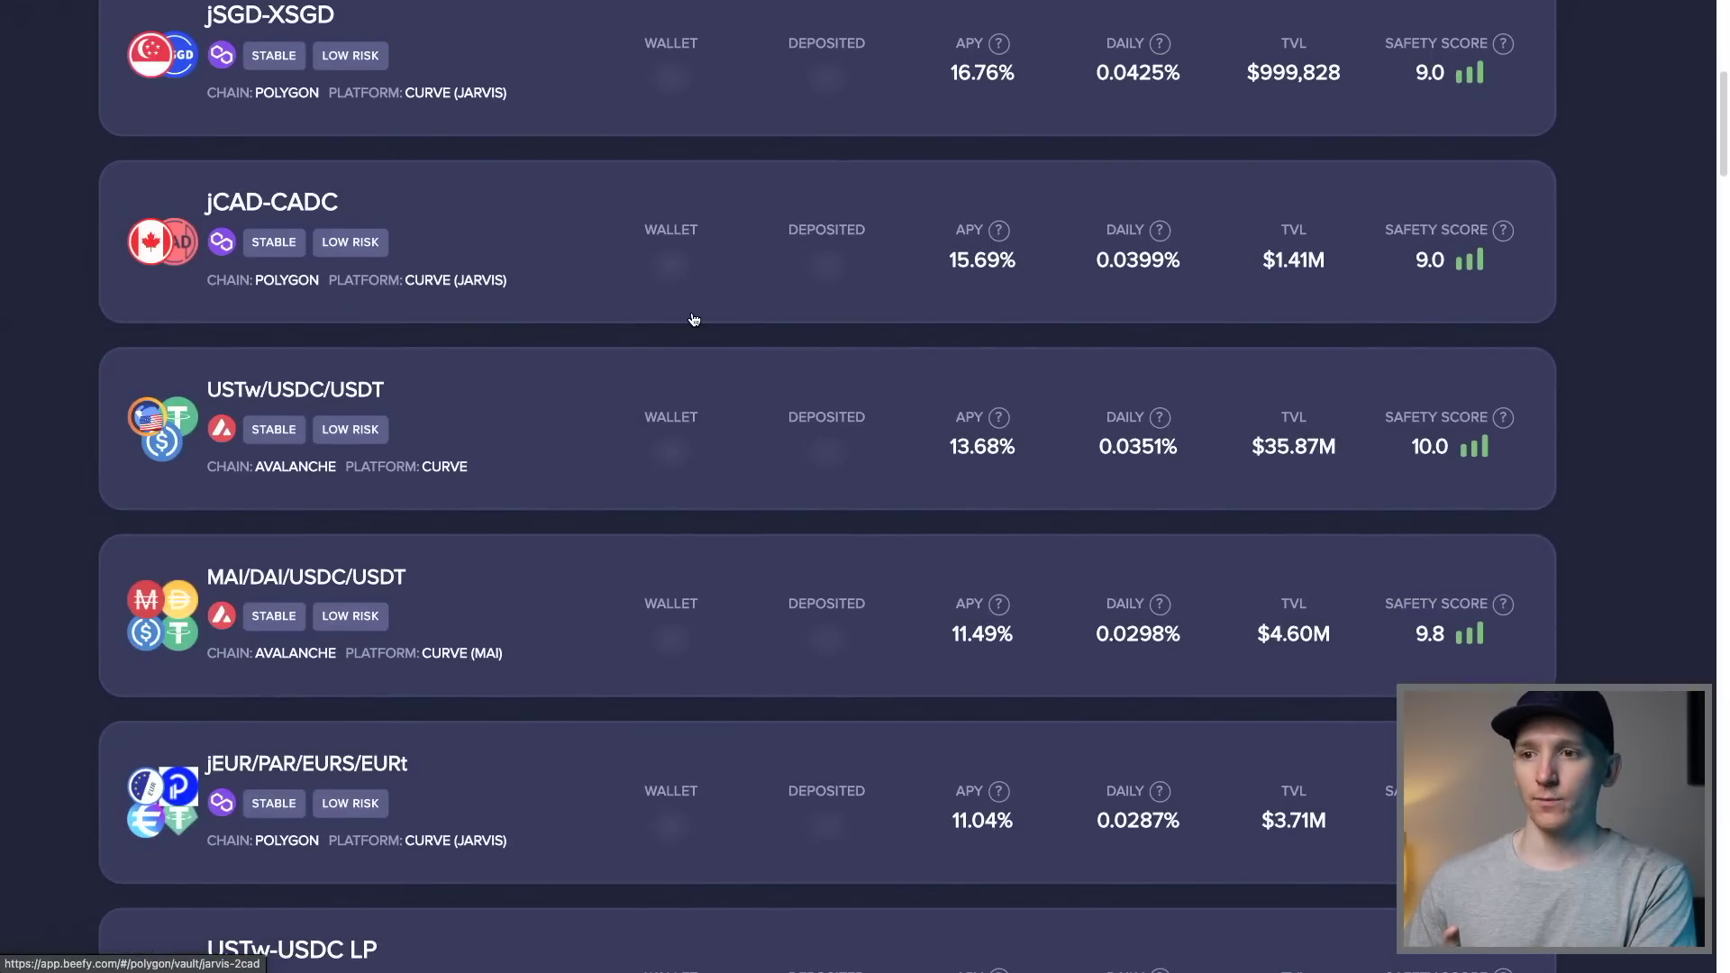
scroll(693, 320, "down", 3)
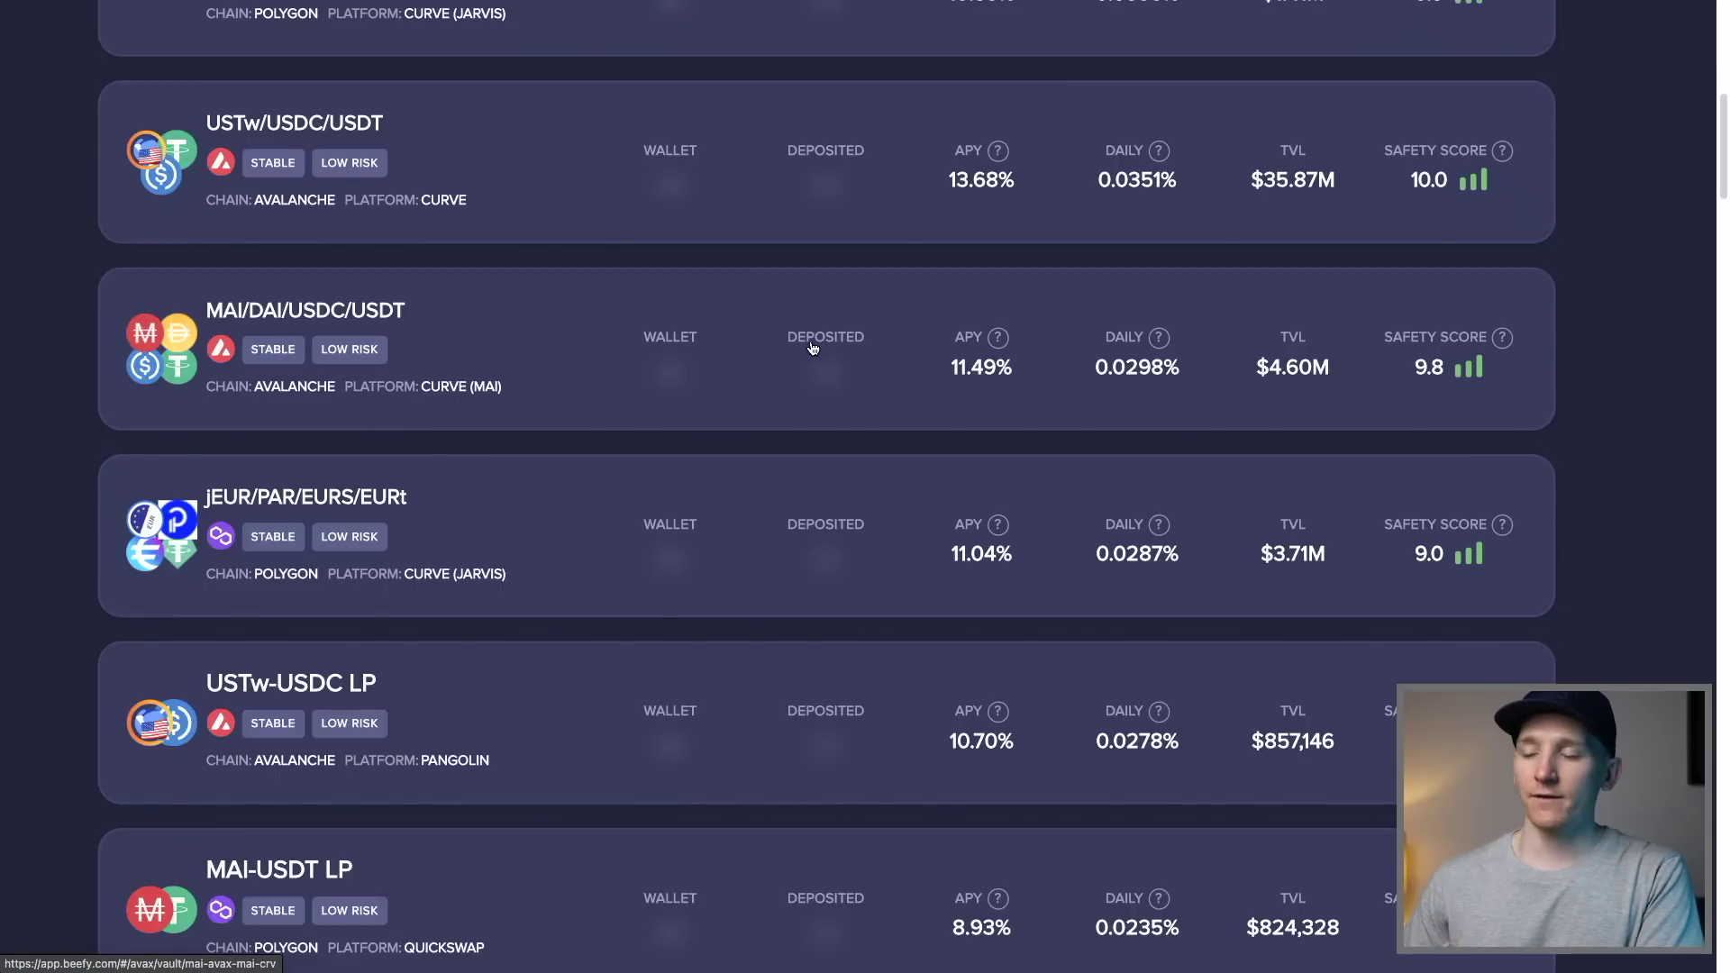
scroll(824, 348, "right", 1)
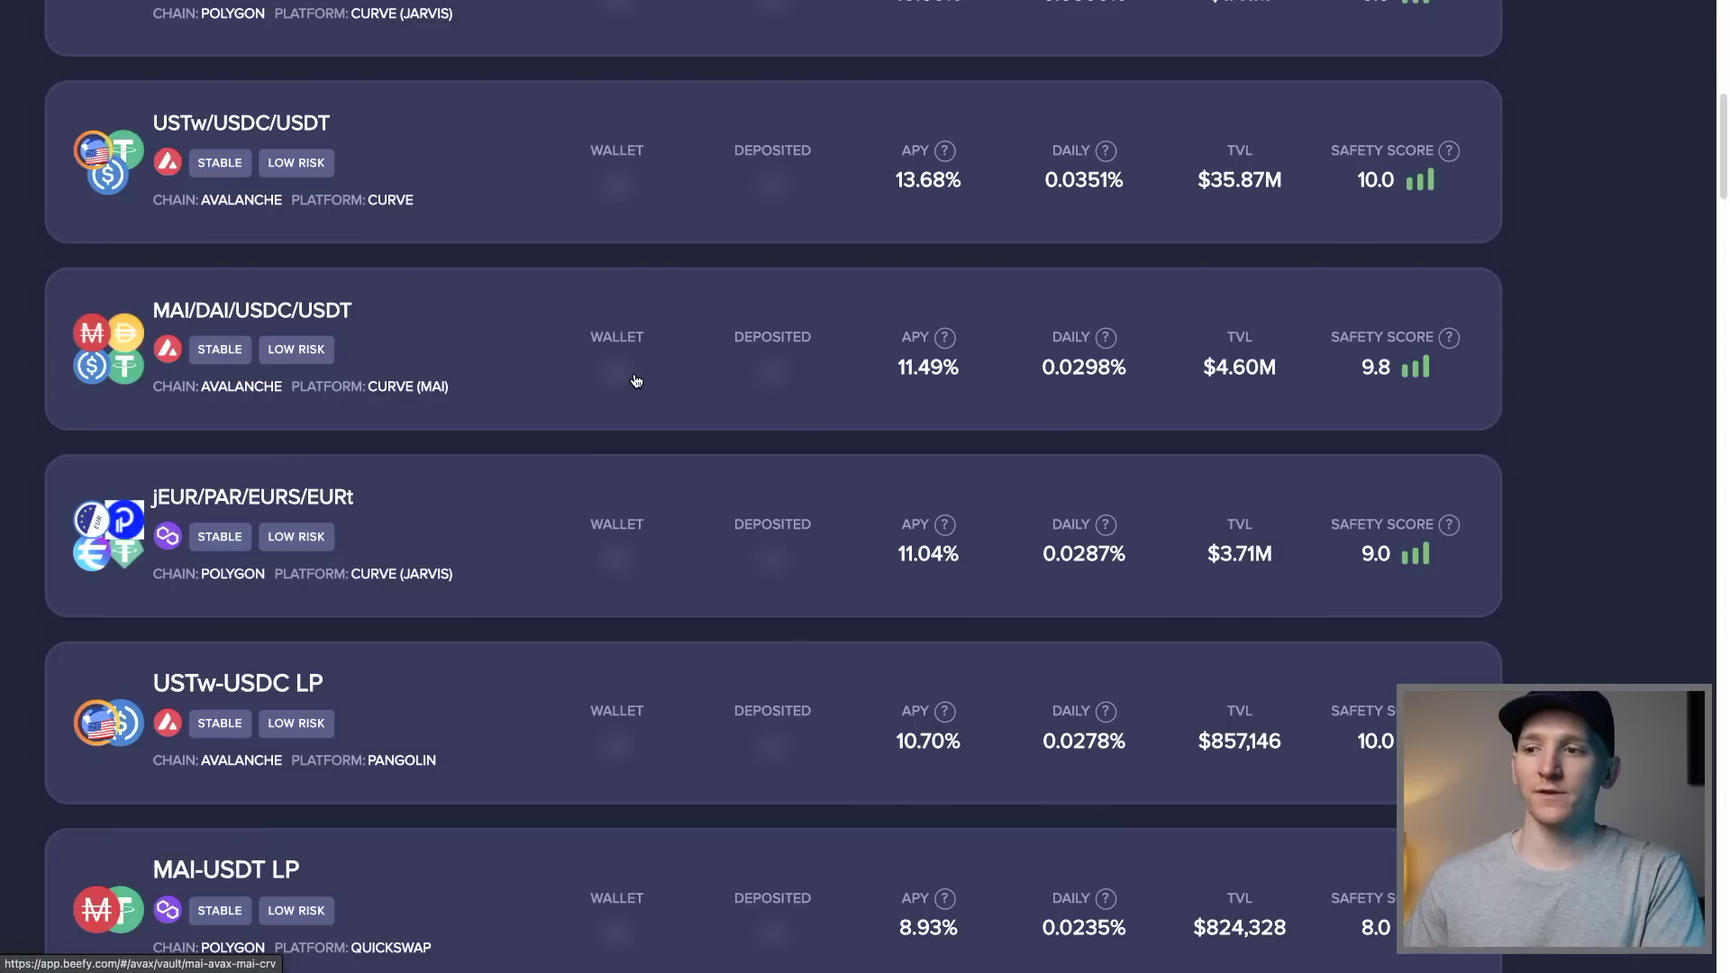
scroll(636, 380, "down", 2)
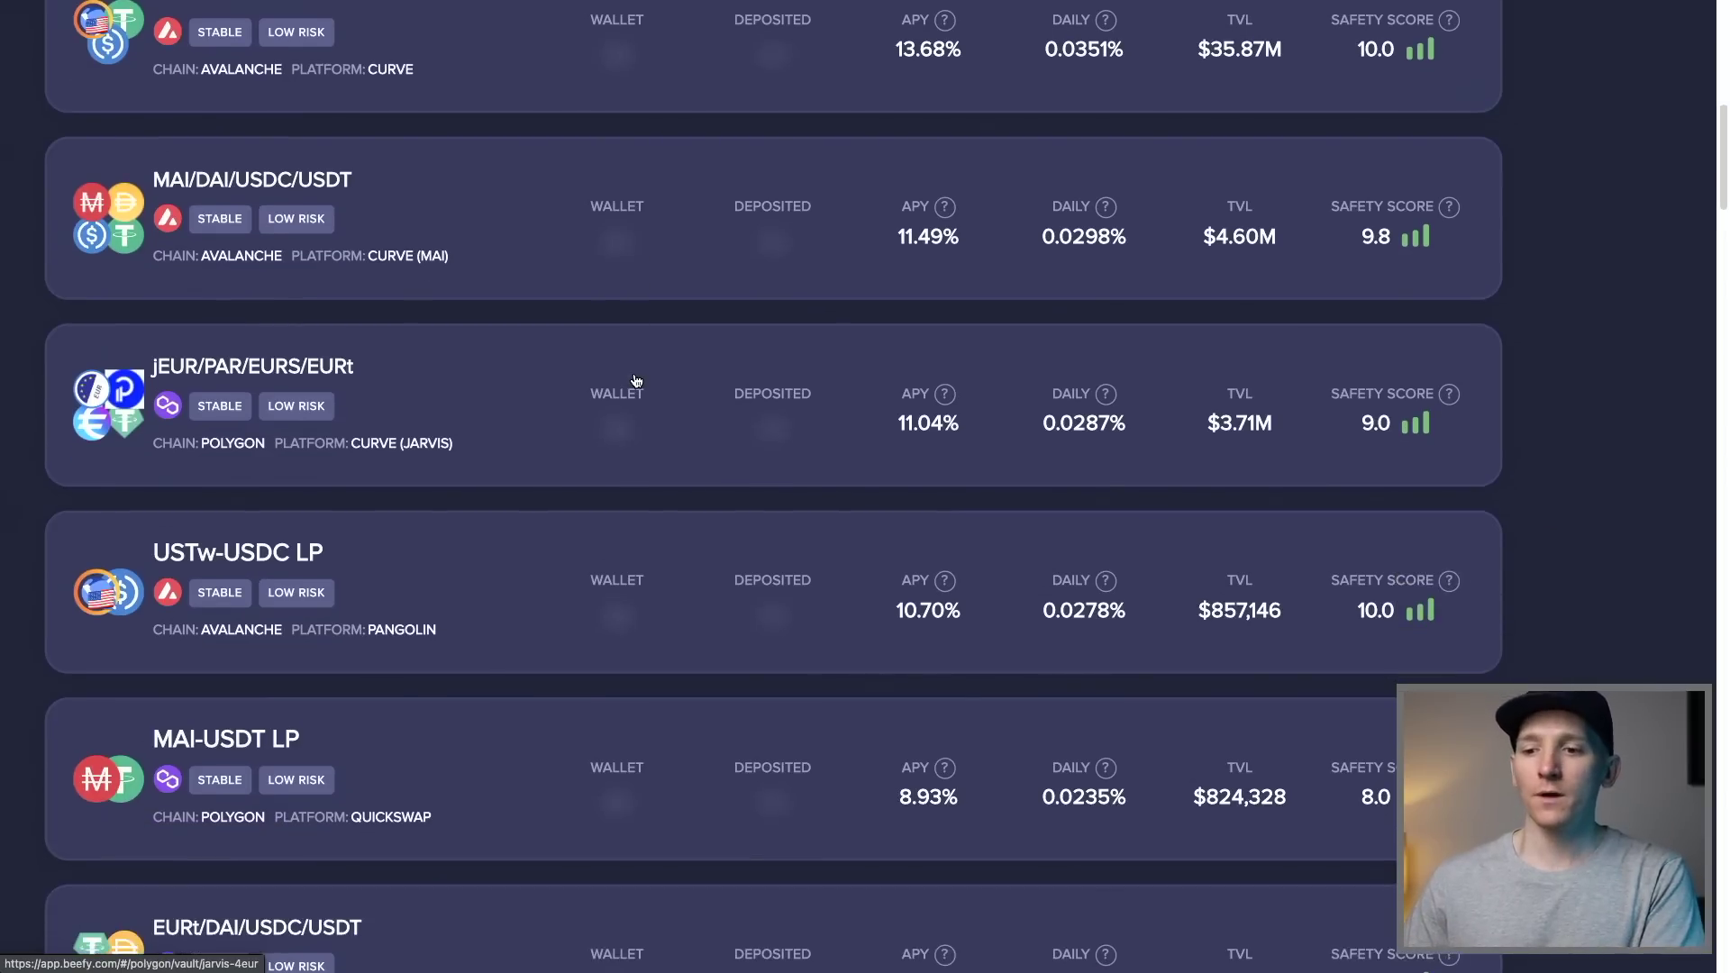
scroll(636, 380, "down", 4)
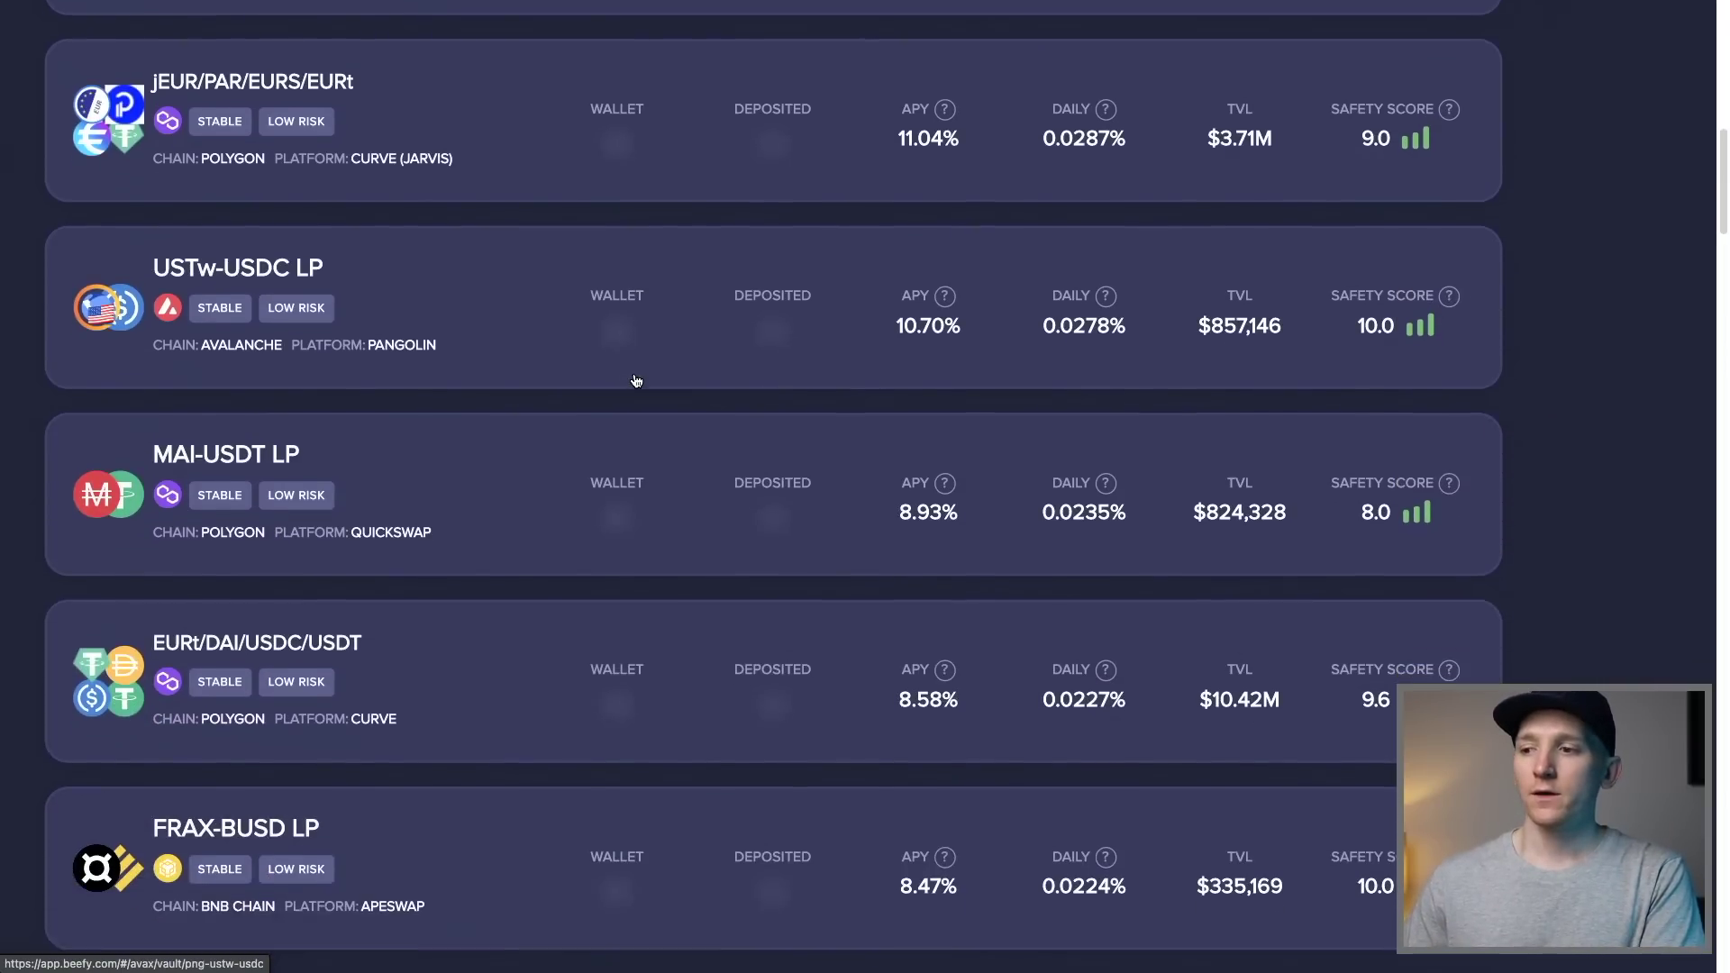
scroll(636, 380, "down", 2)
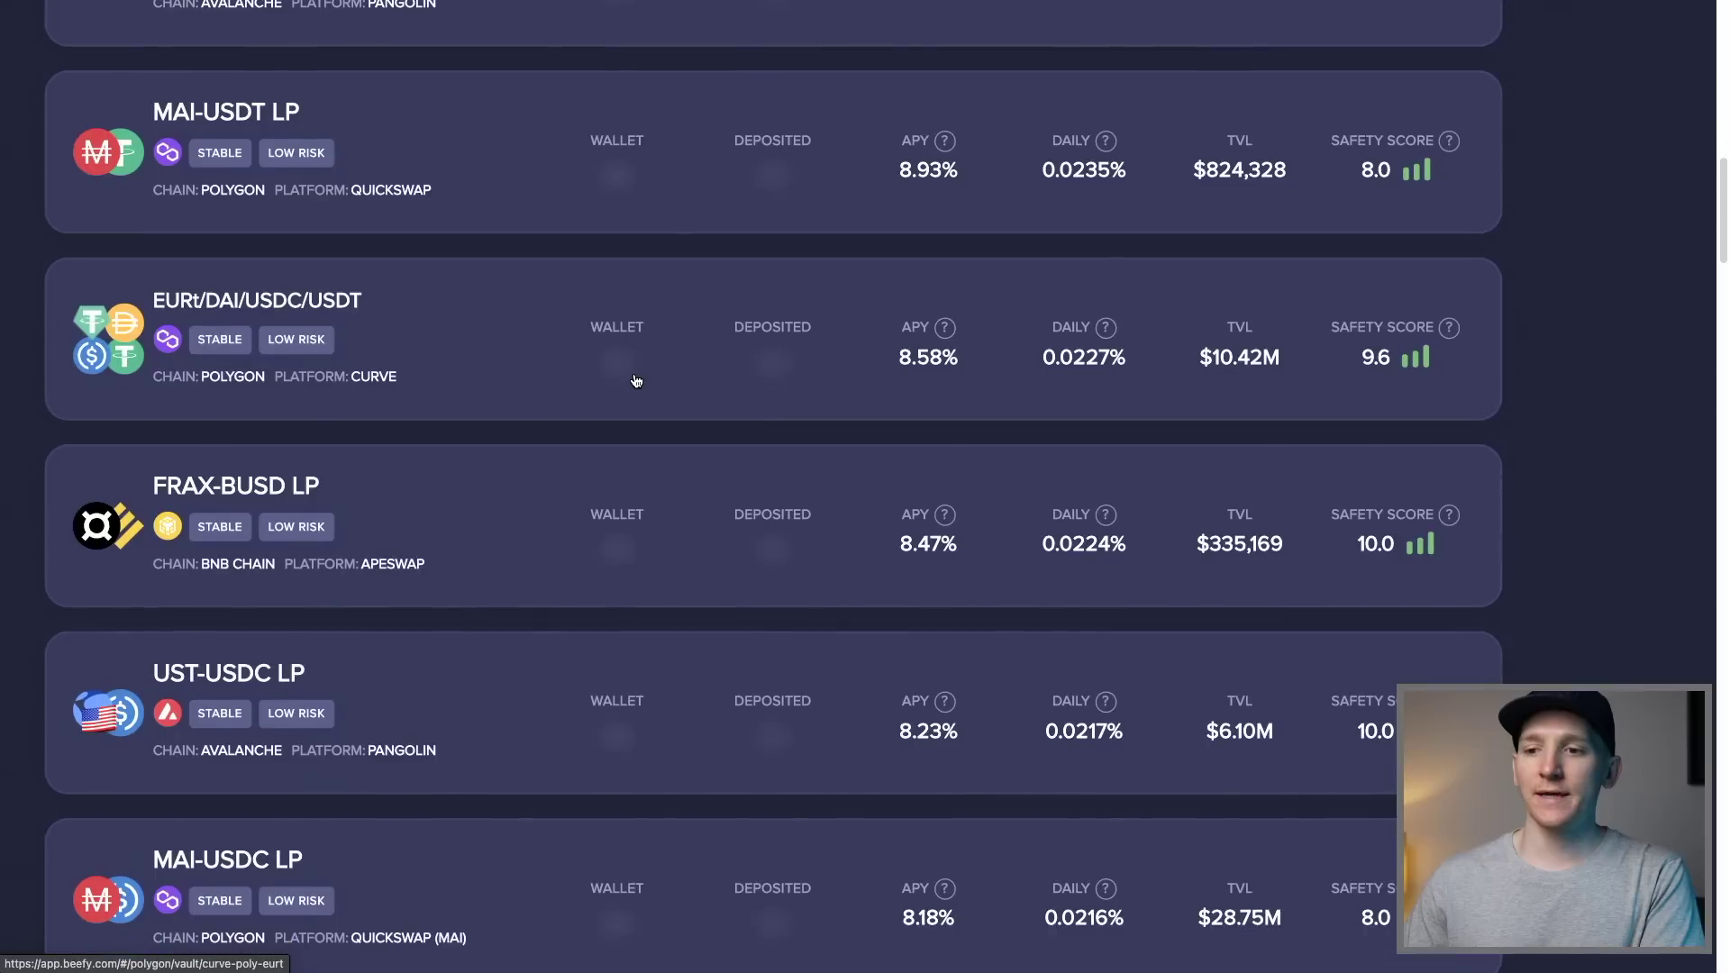
scroll(636, 380, "down", 5)
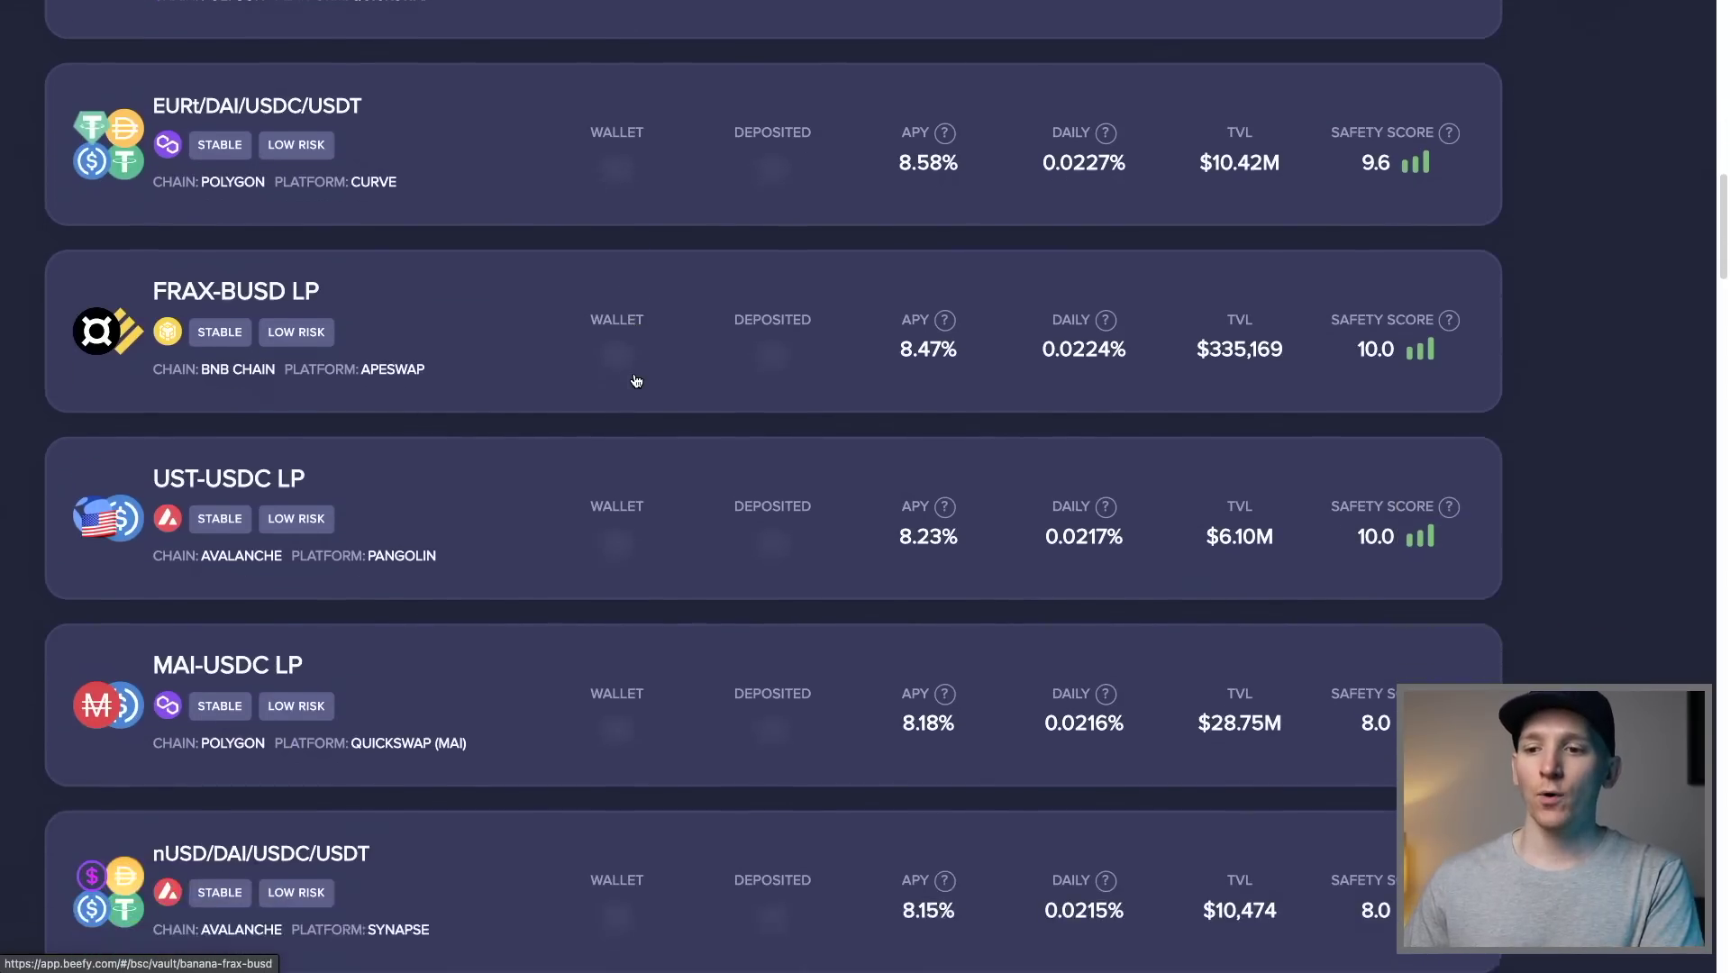
scroll(636, 380, "down", 6)
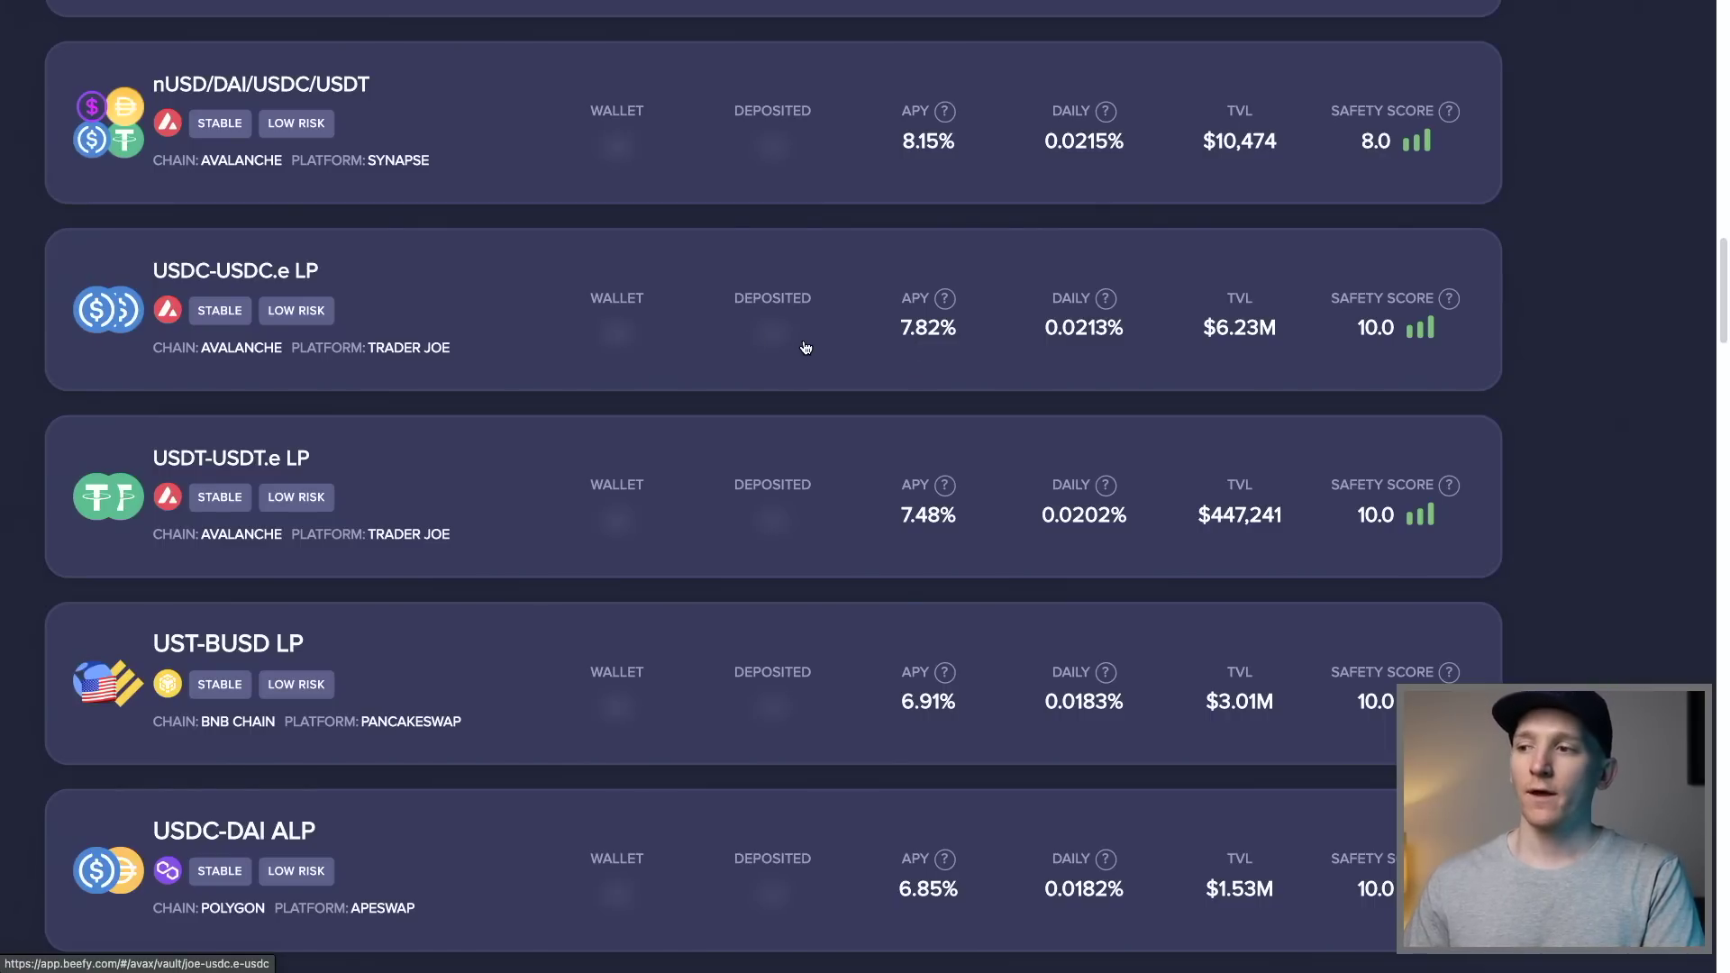
key("super+minus")
scroll(831, 468, "down", 3)
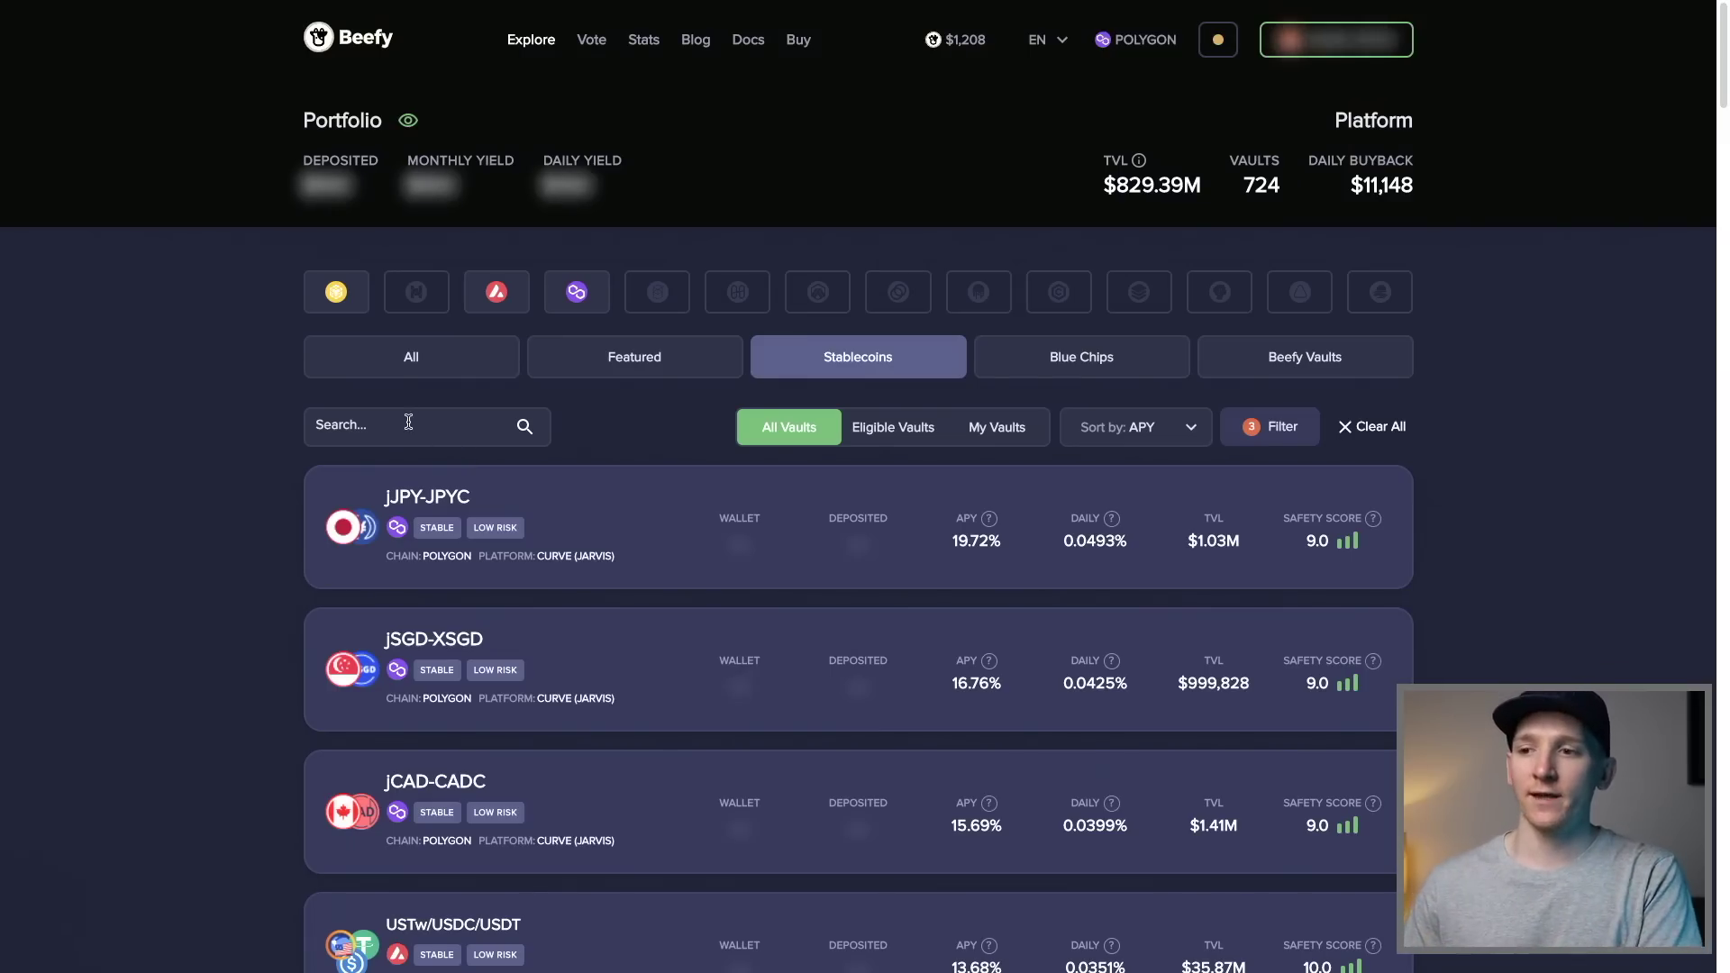
Step: Clear the Stablecoins filter, choose All categories, and search 'mati' for MATIC pairs
left_click(831, 362)
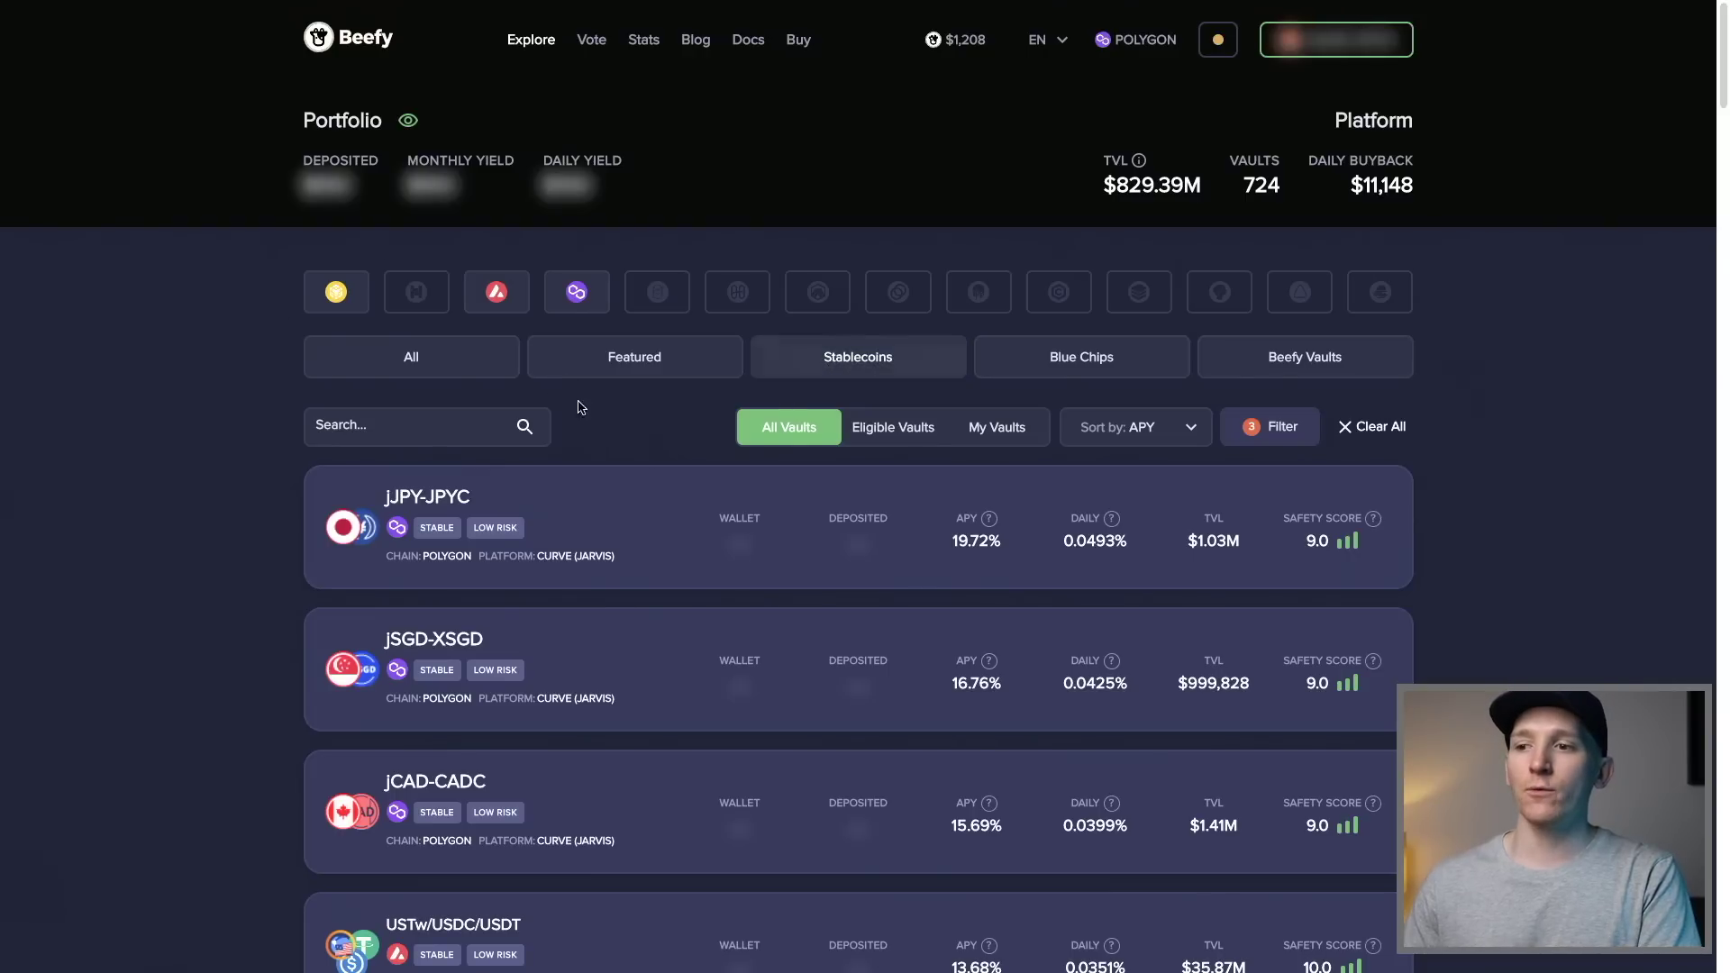
left_click(446, 365)
left_click(380, 424)
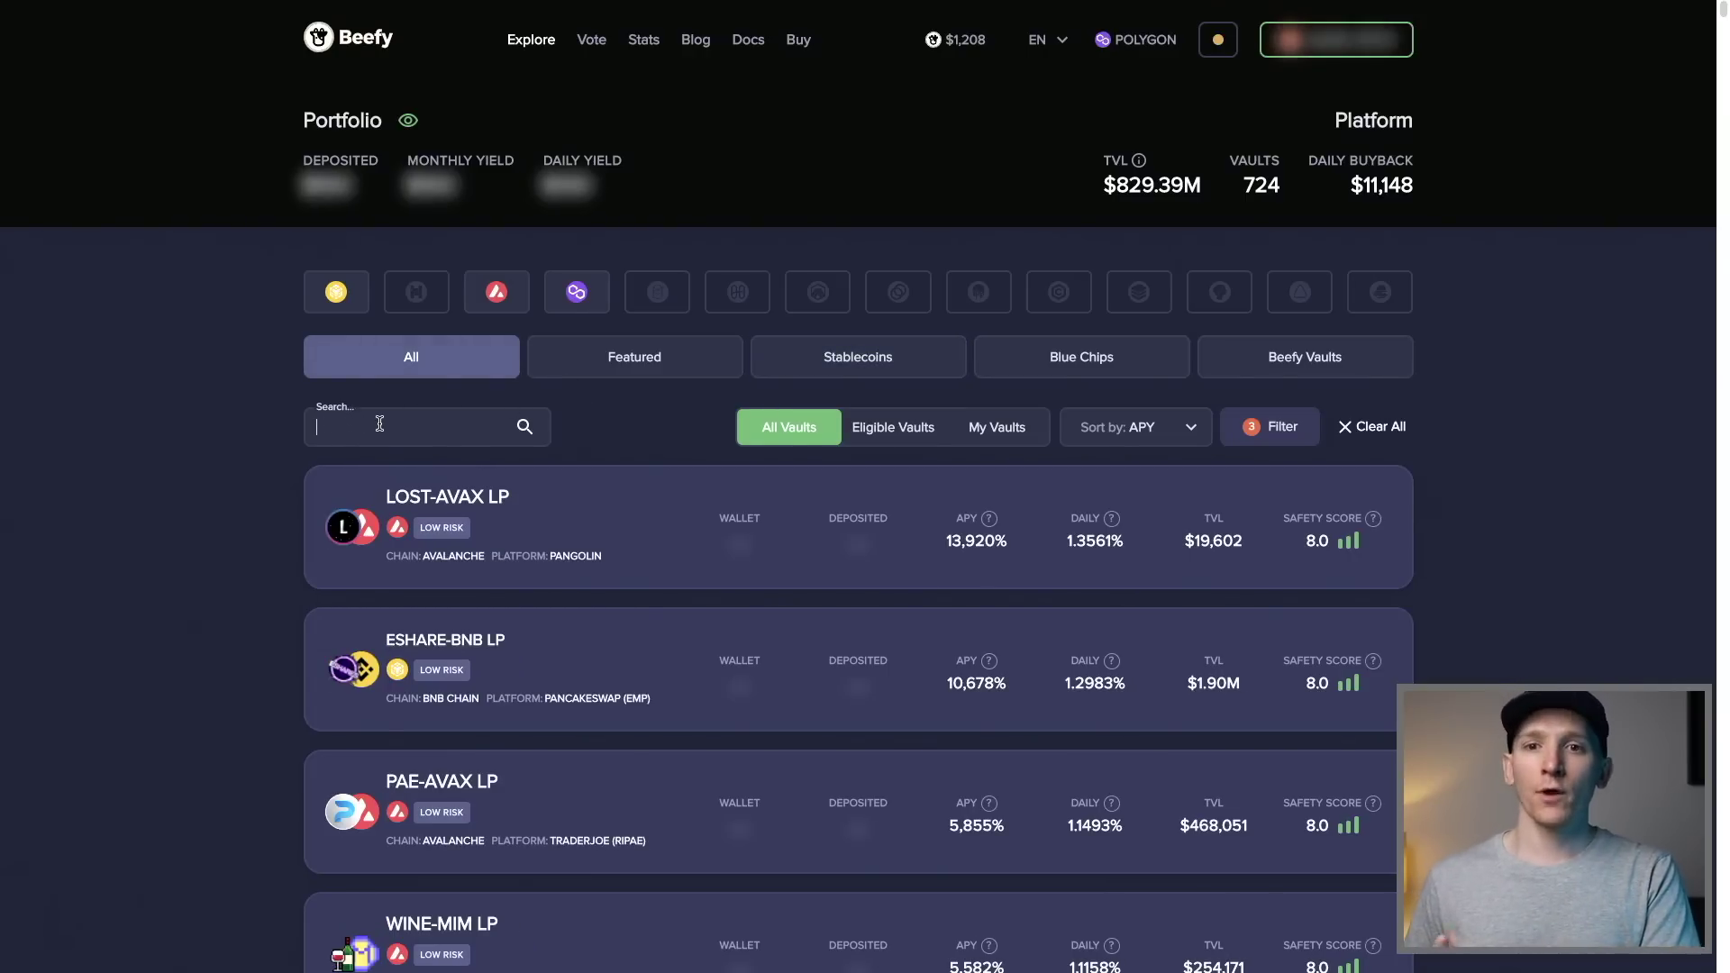
type("matic")
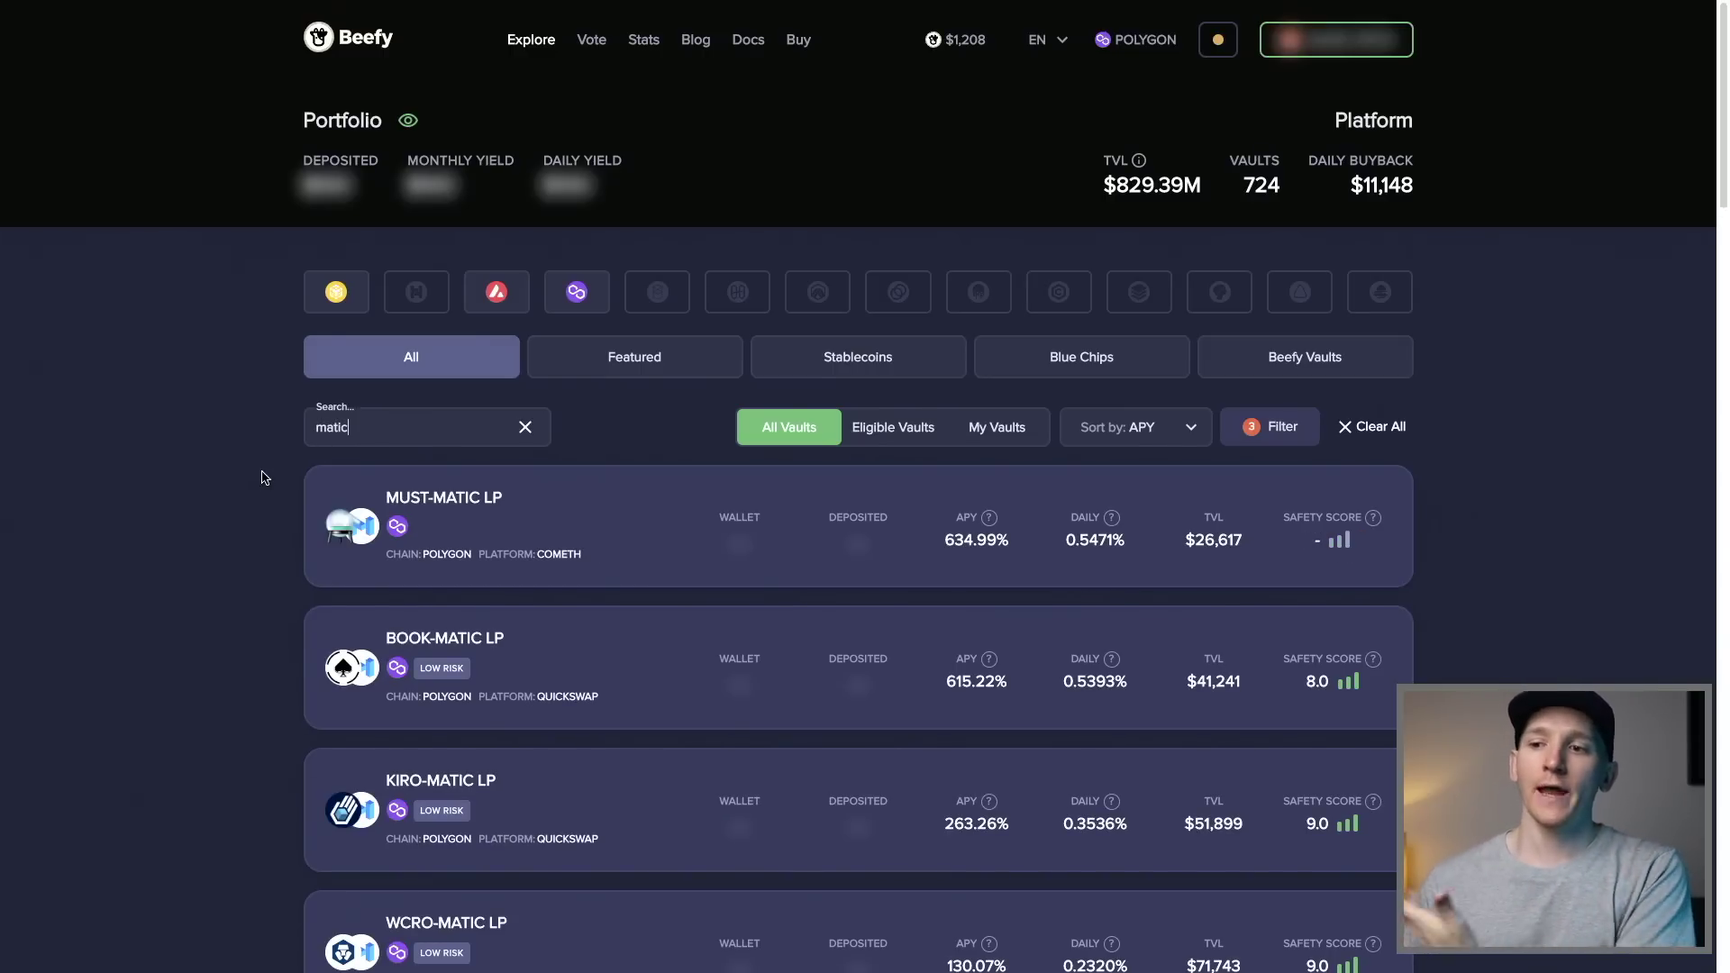
scroll(264, 436, "down", 1)
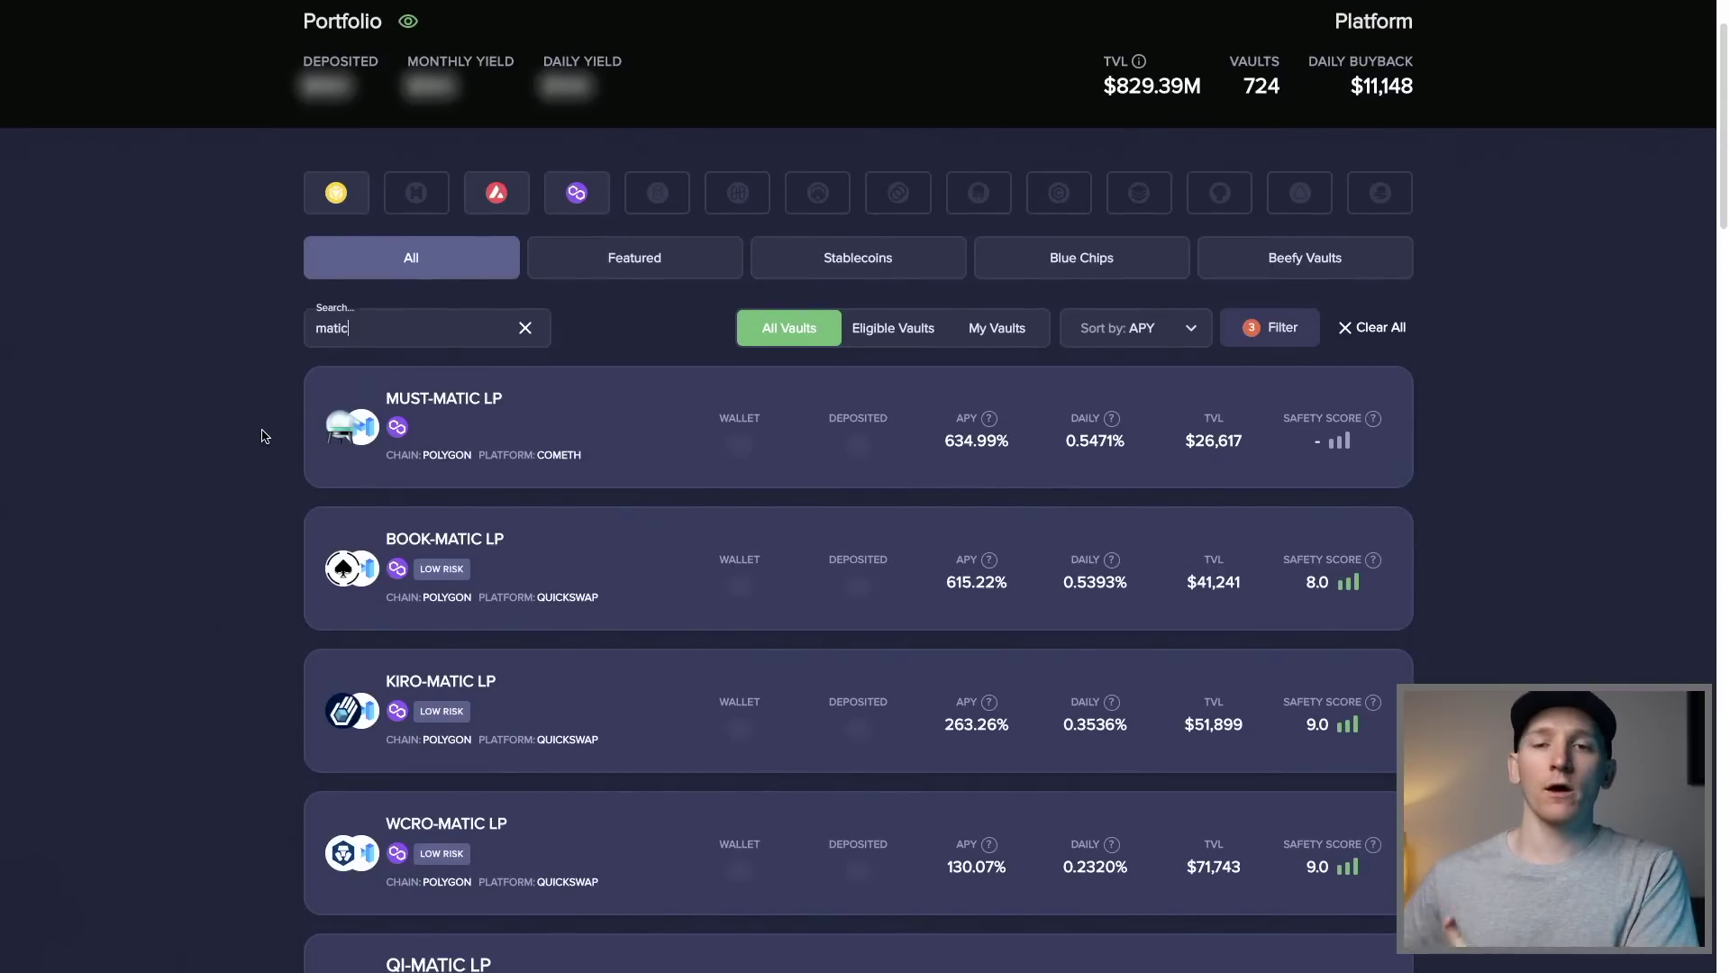
scroll(264, 436, "down", 1)
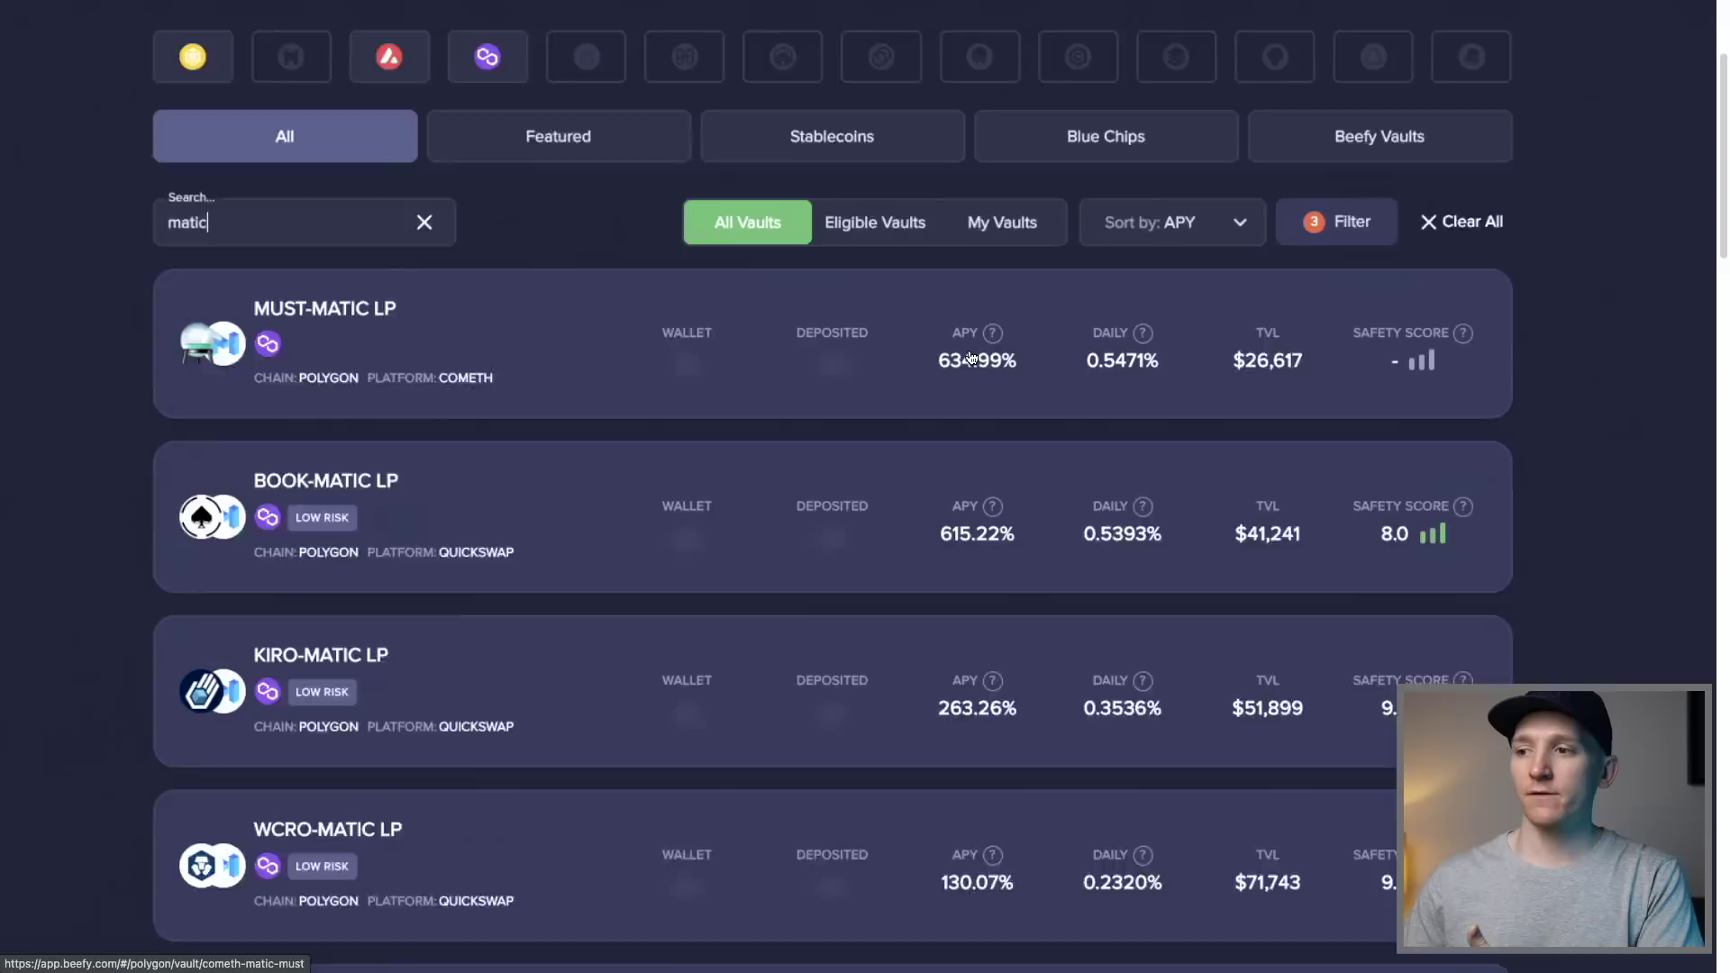
Step: Scroll through the APY-sorted MATIC vault results, with MUST-MATIC LP on top
scroll(969, 359, "right", 1)
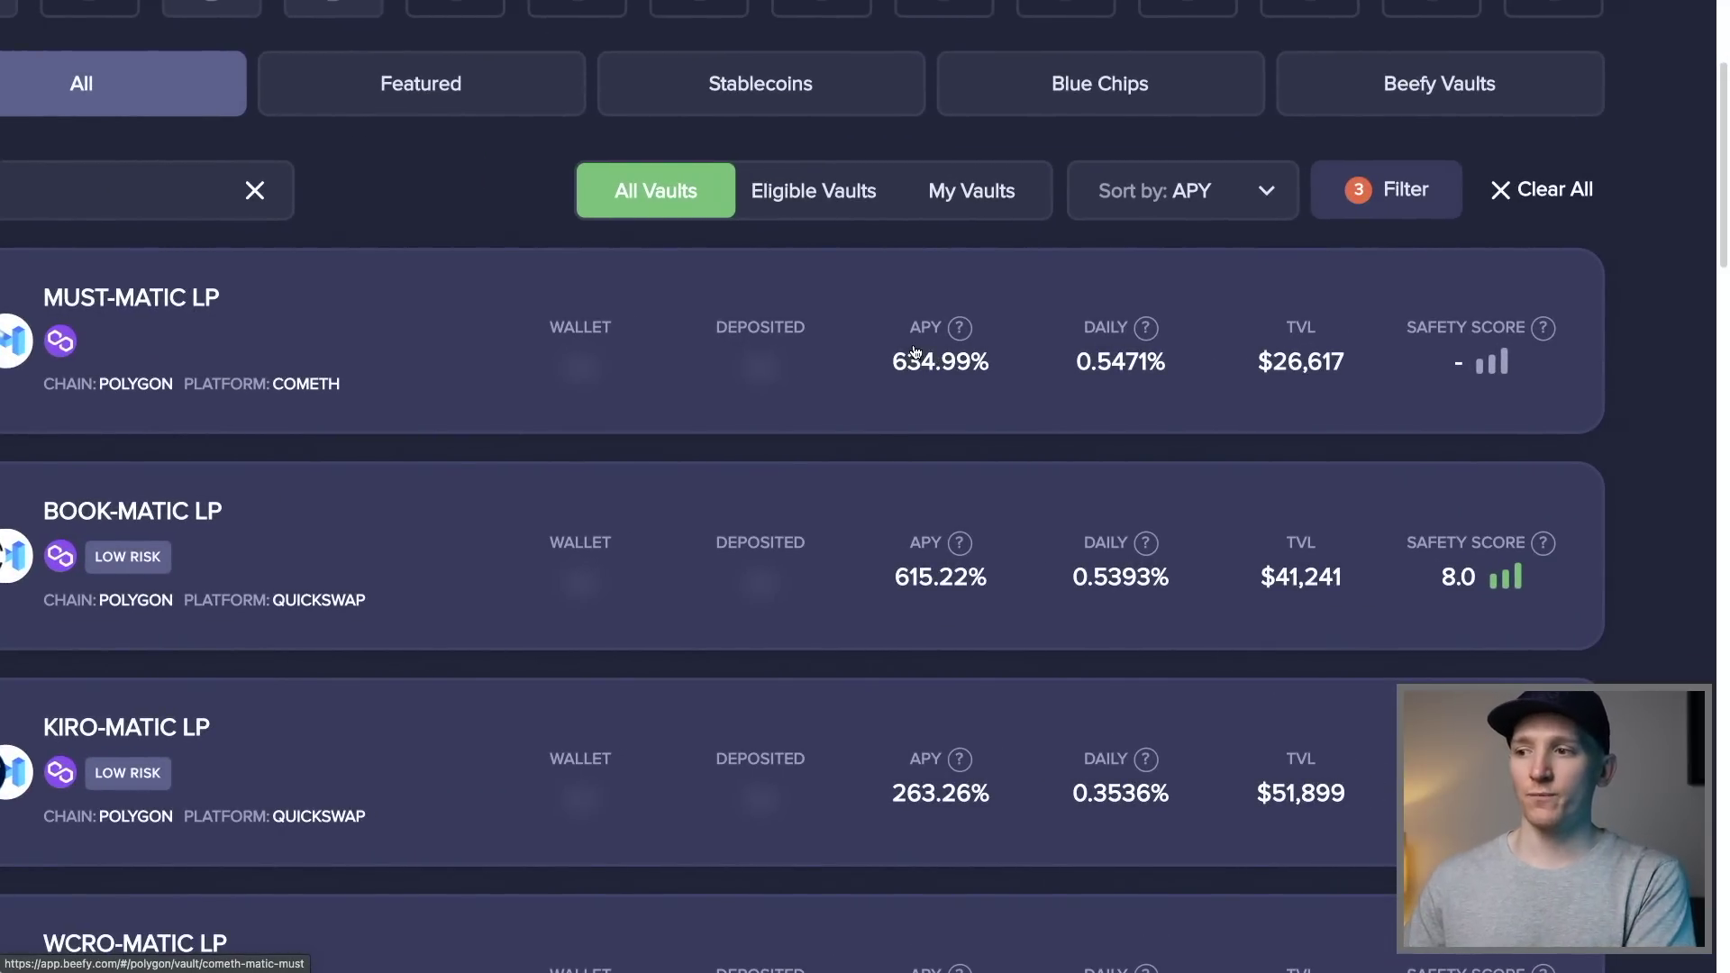
scroll(919, 354, "left", 2)
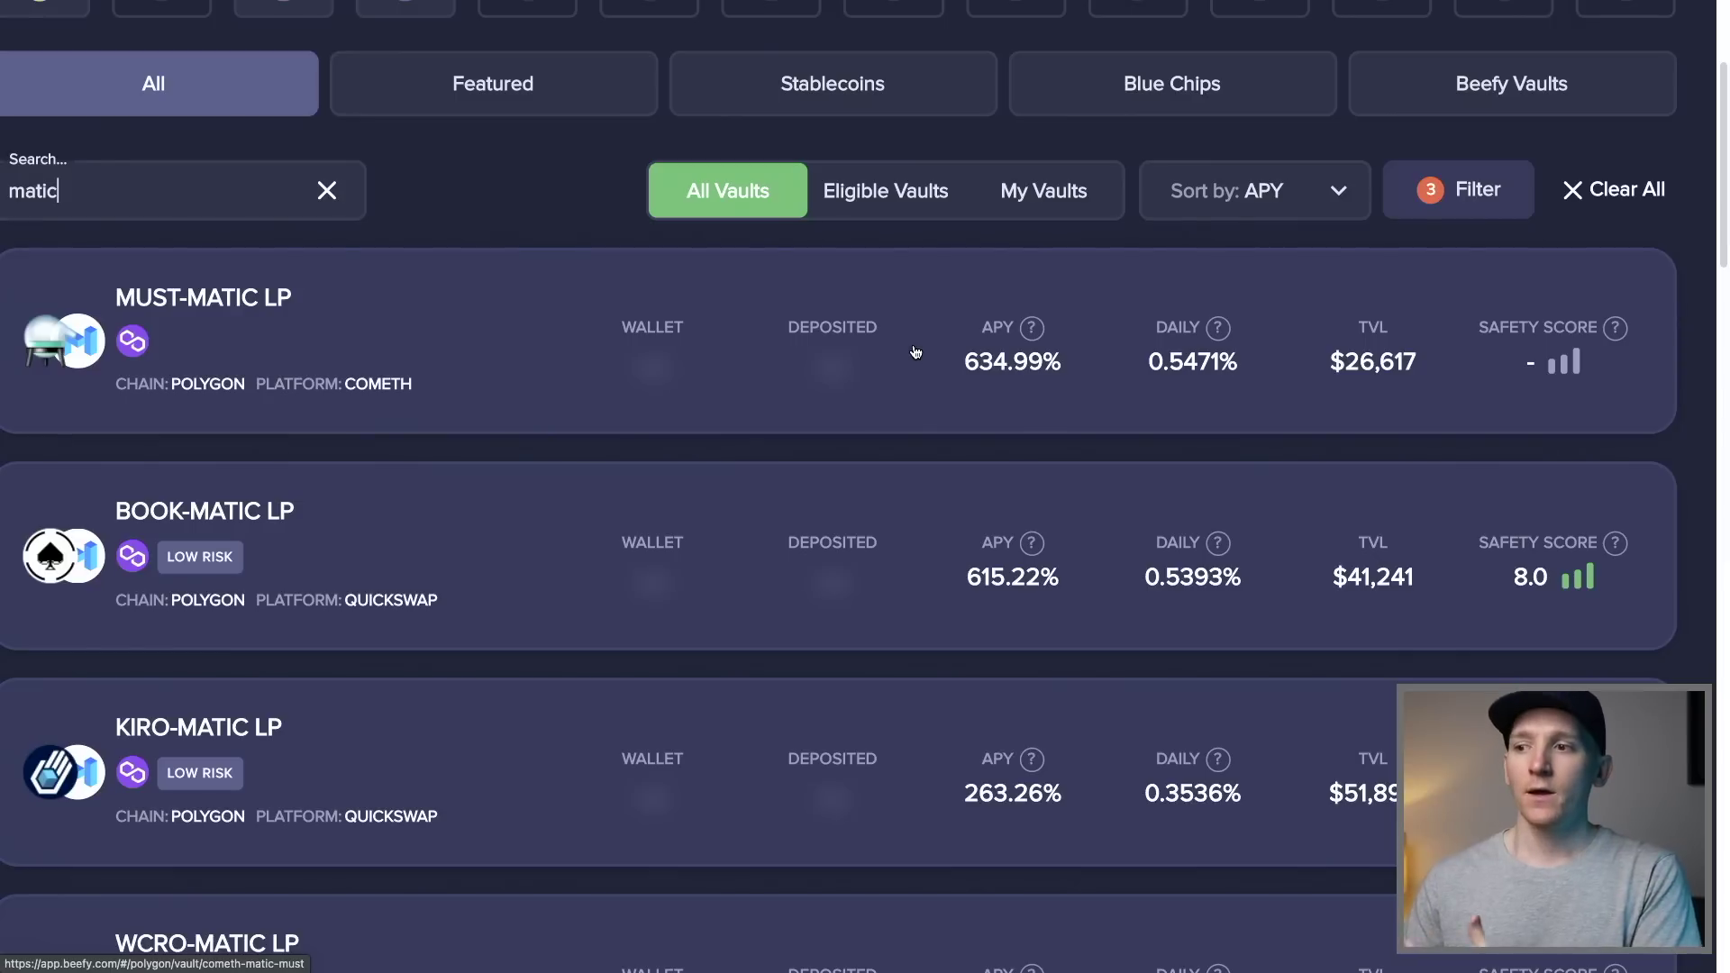
scroll(654, 378, "left", 3)
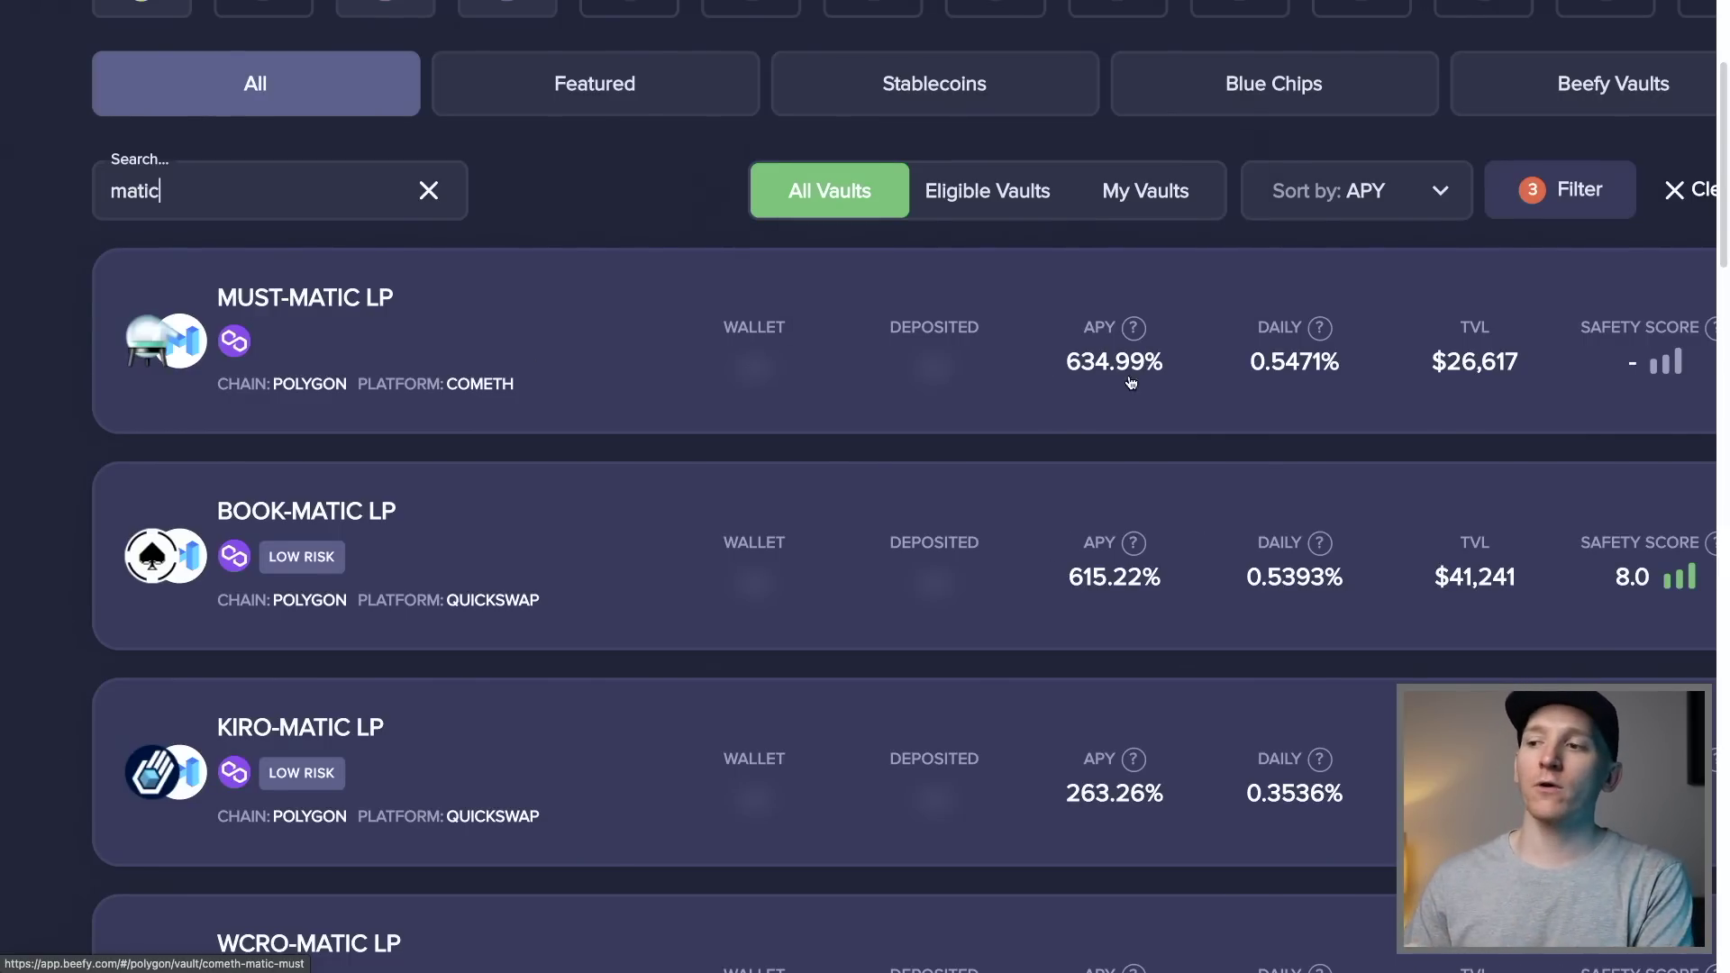
scroll(1115, 363, "right", 2)
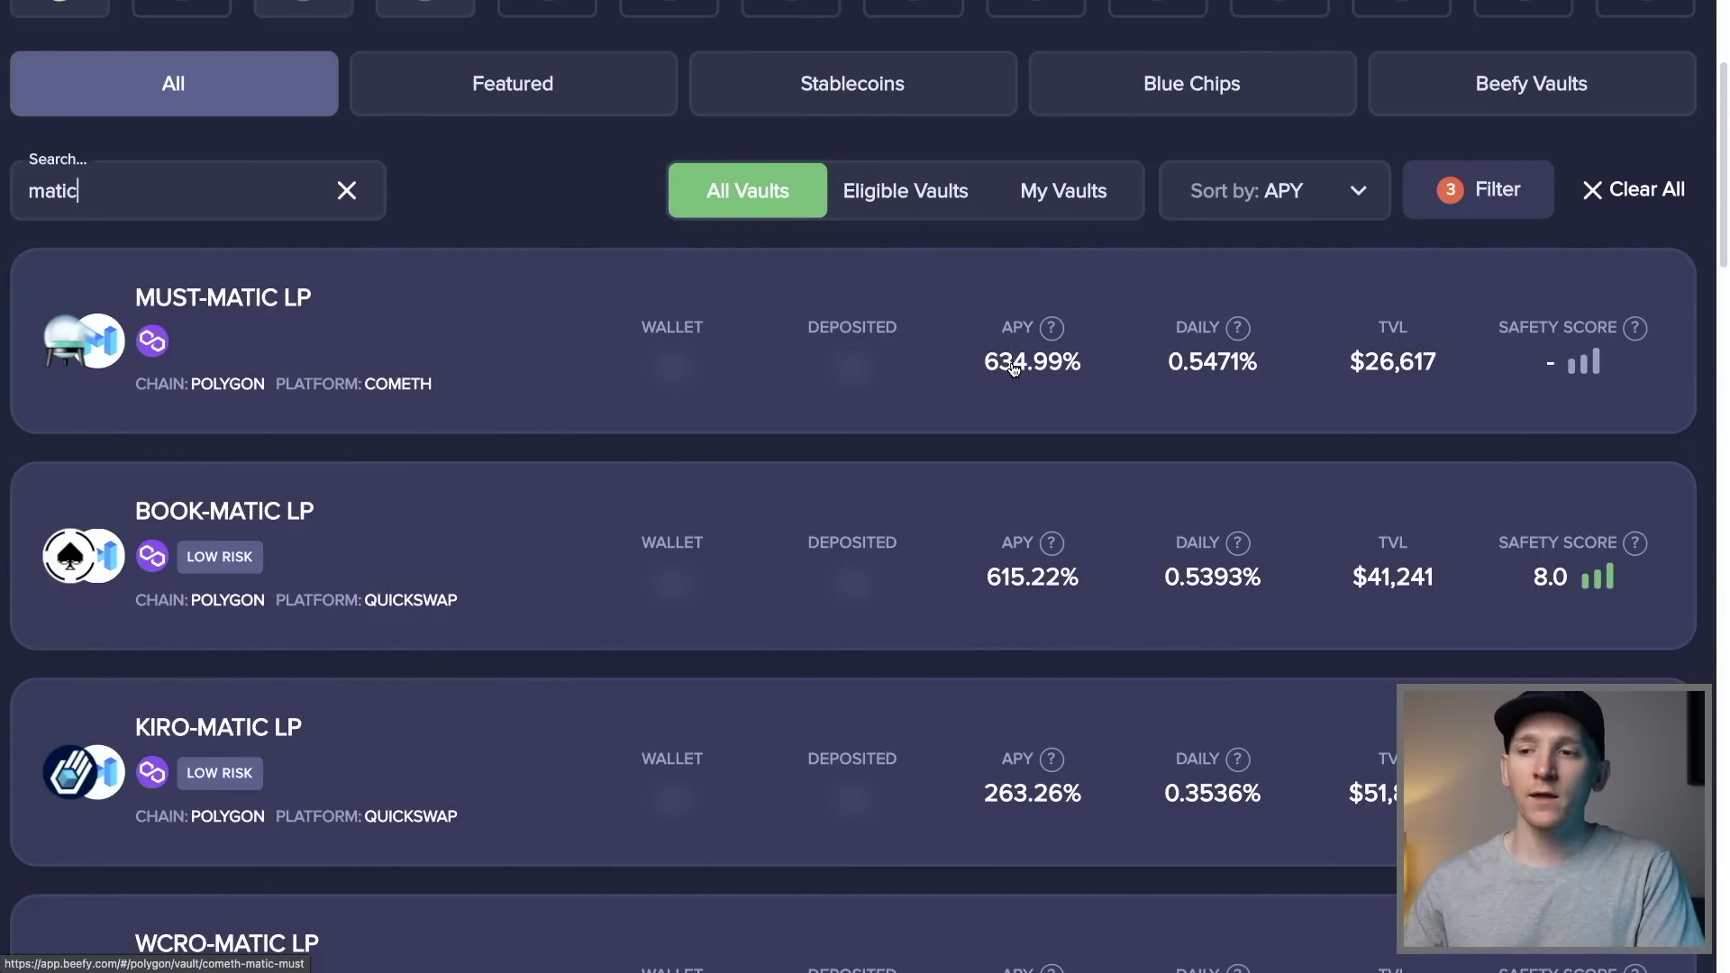
scroll(1013, 369, "left", 2)
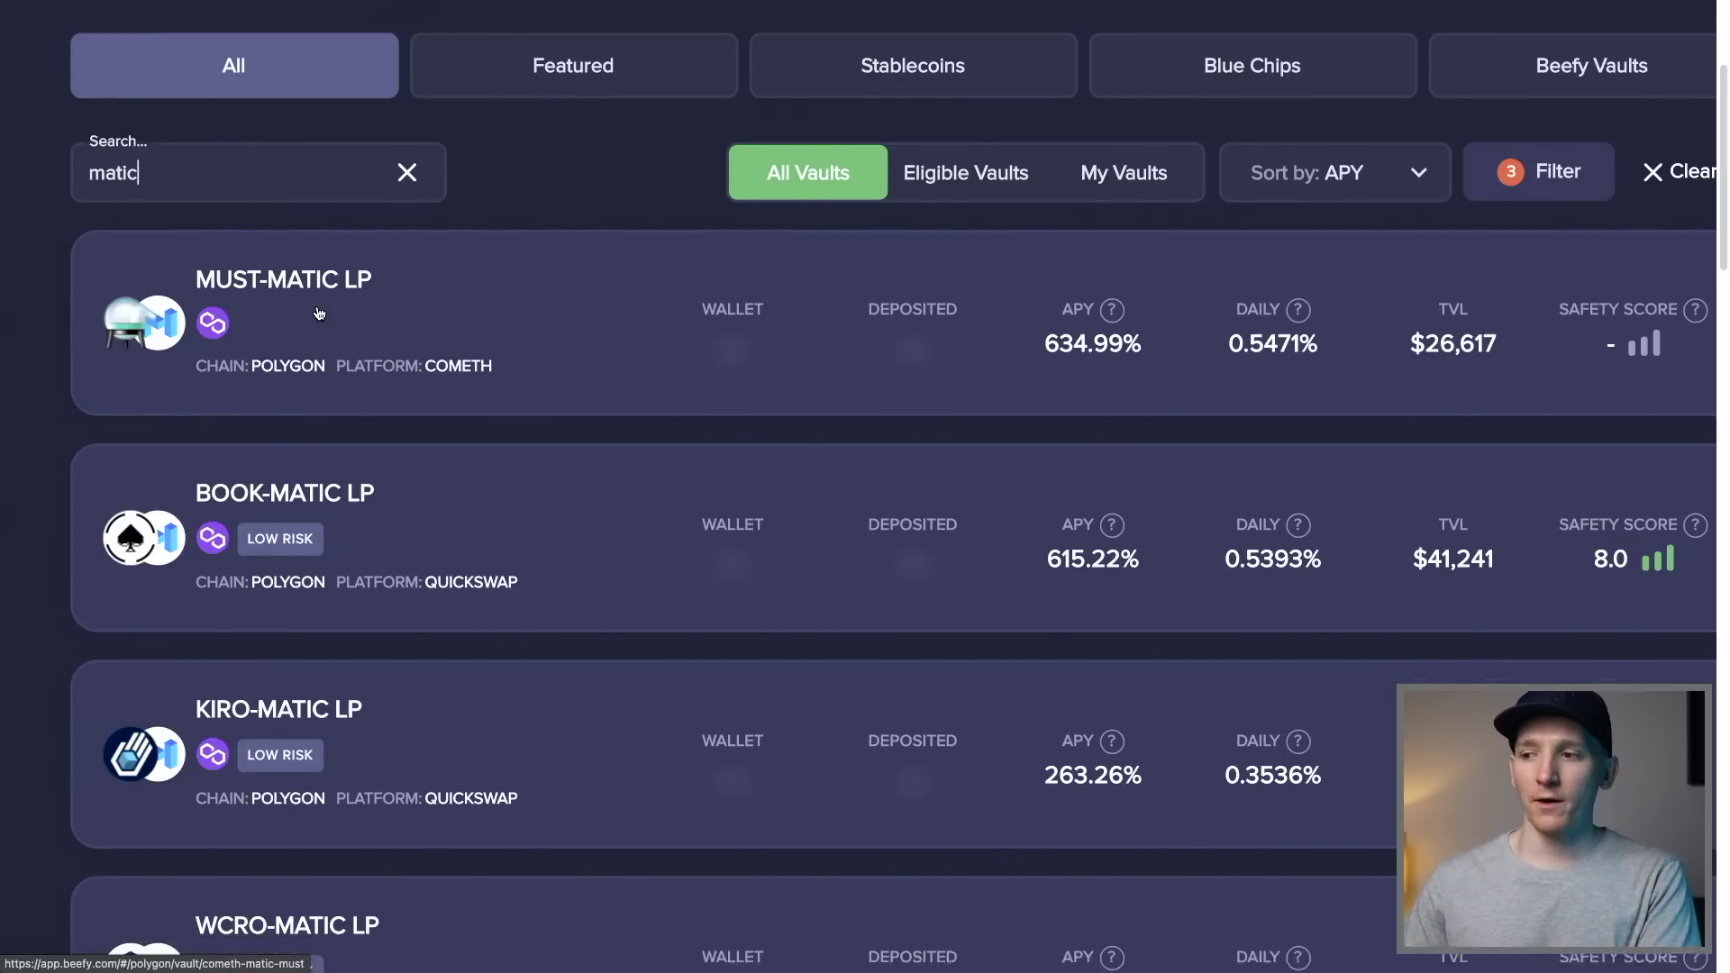
scroll(223, 312, "down", 1)
scroll(270, 464, "right", 2)
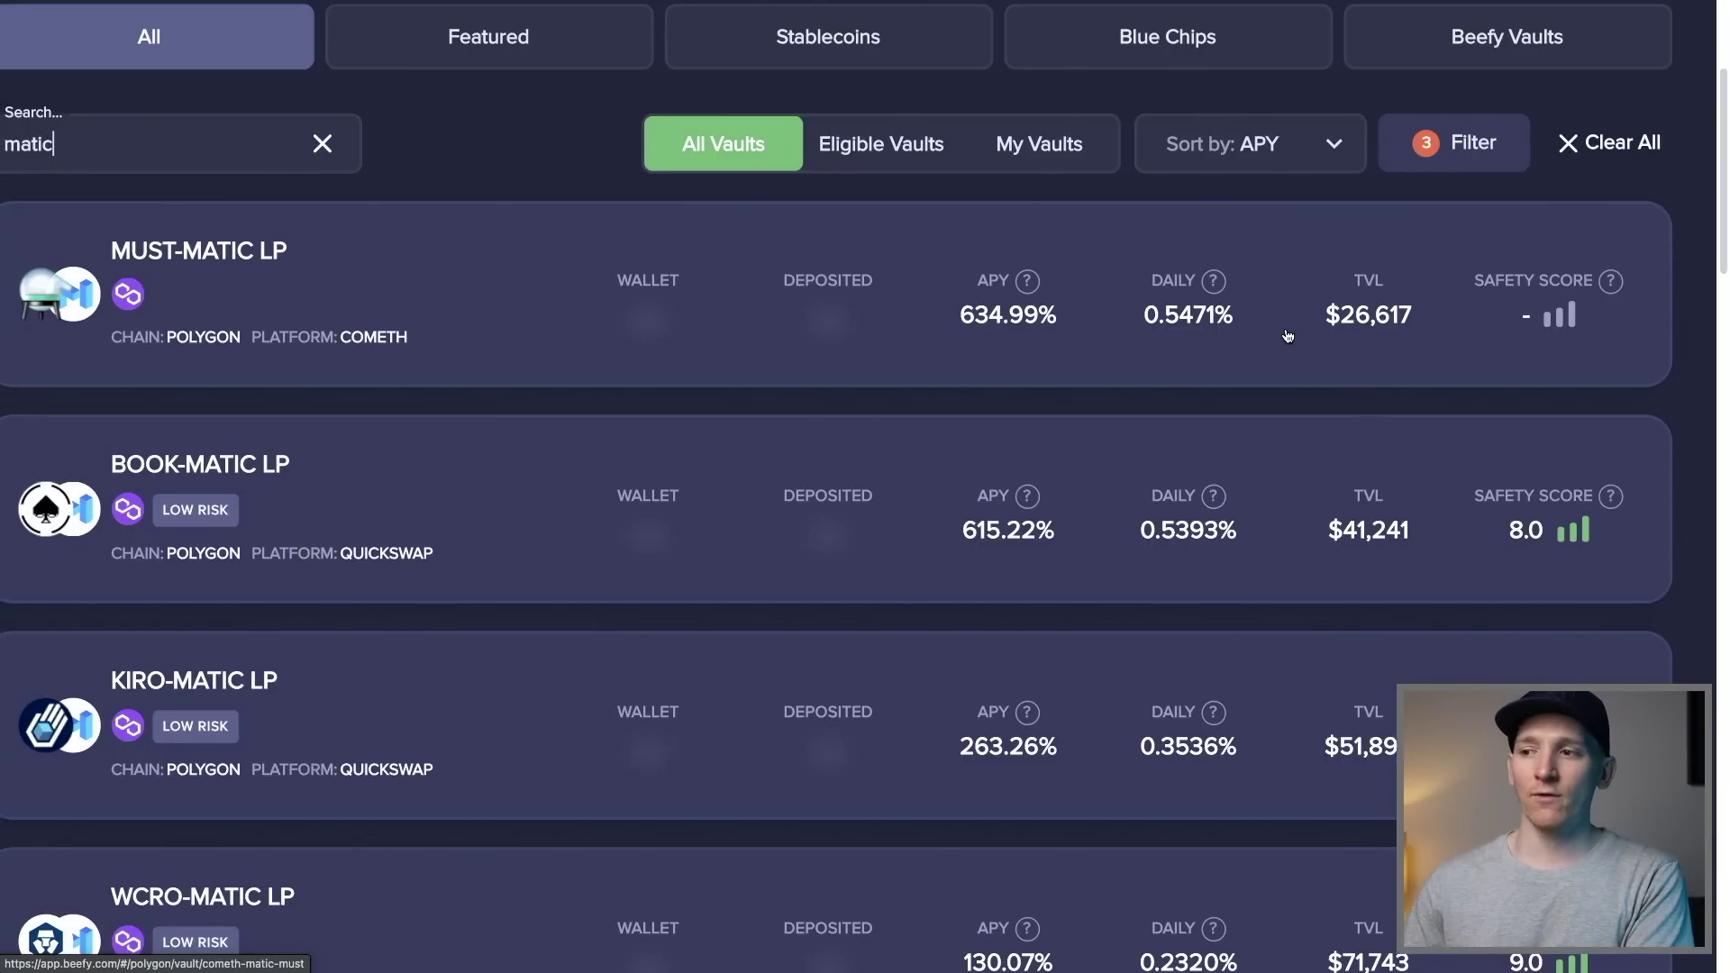
scroll(1286, 335, "left", 1)
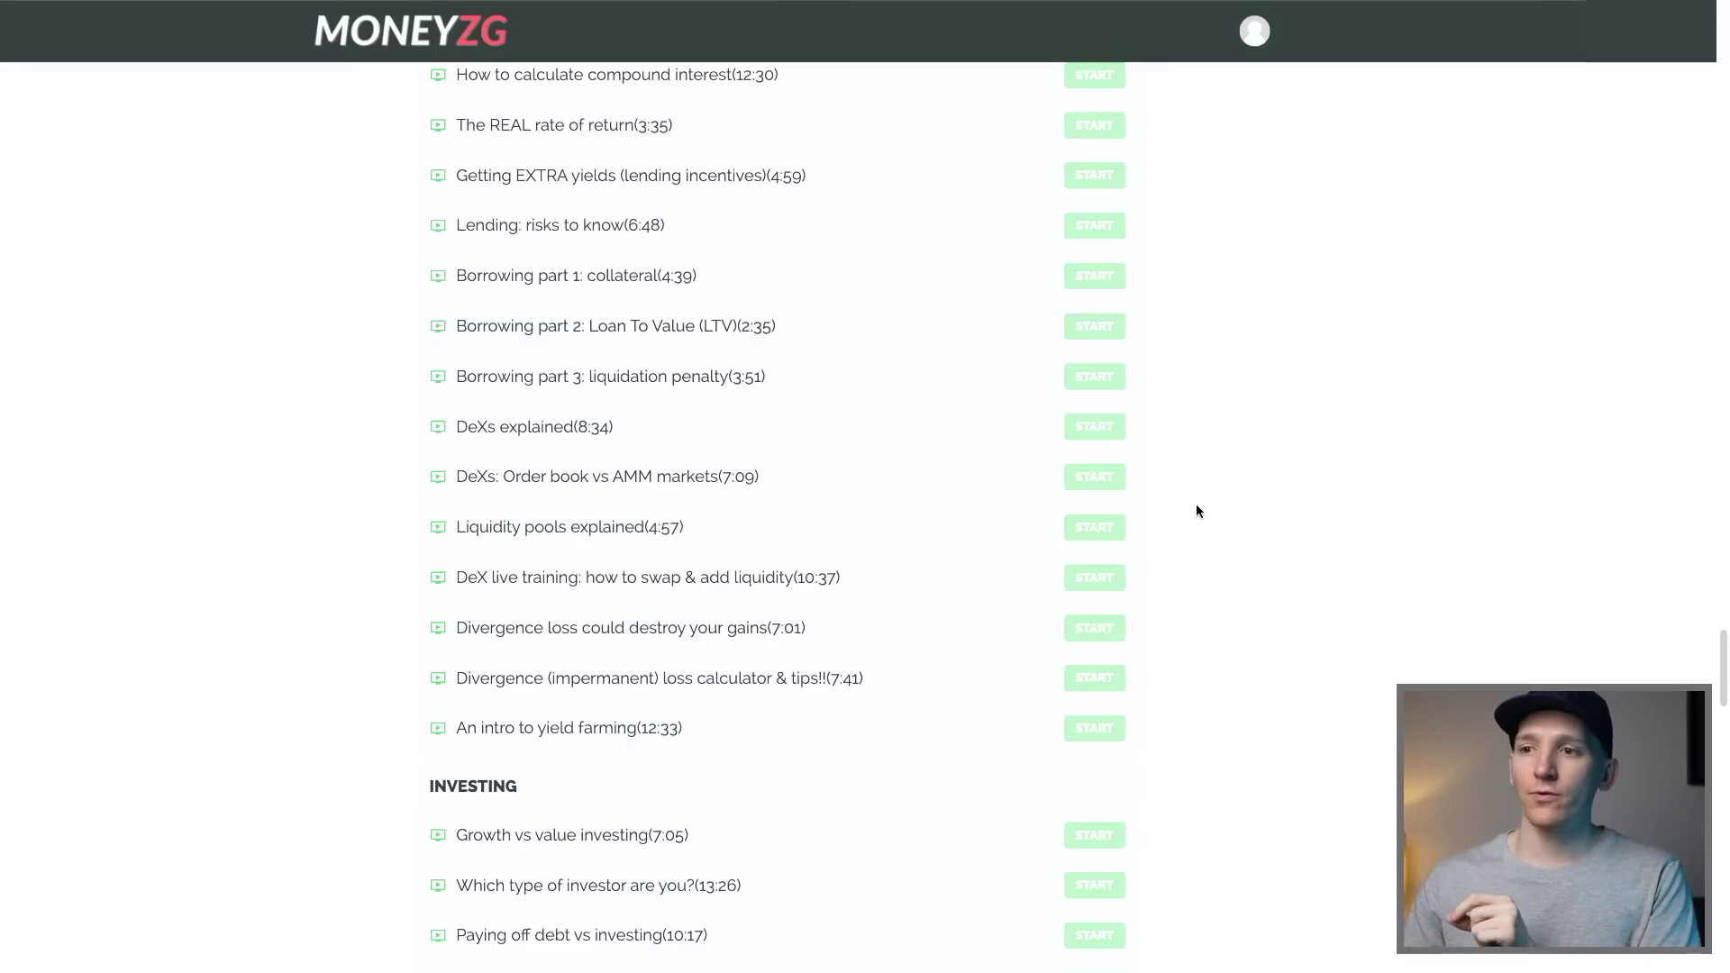
scroll(1196, 511, "up", 1)
scroll(1196, 511, "down", 2)
scroll(1197, 511, "right", 1)
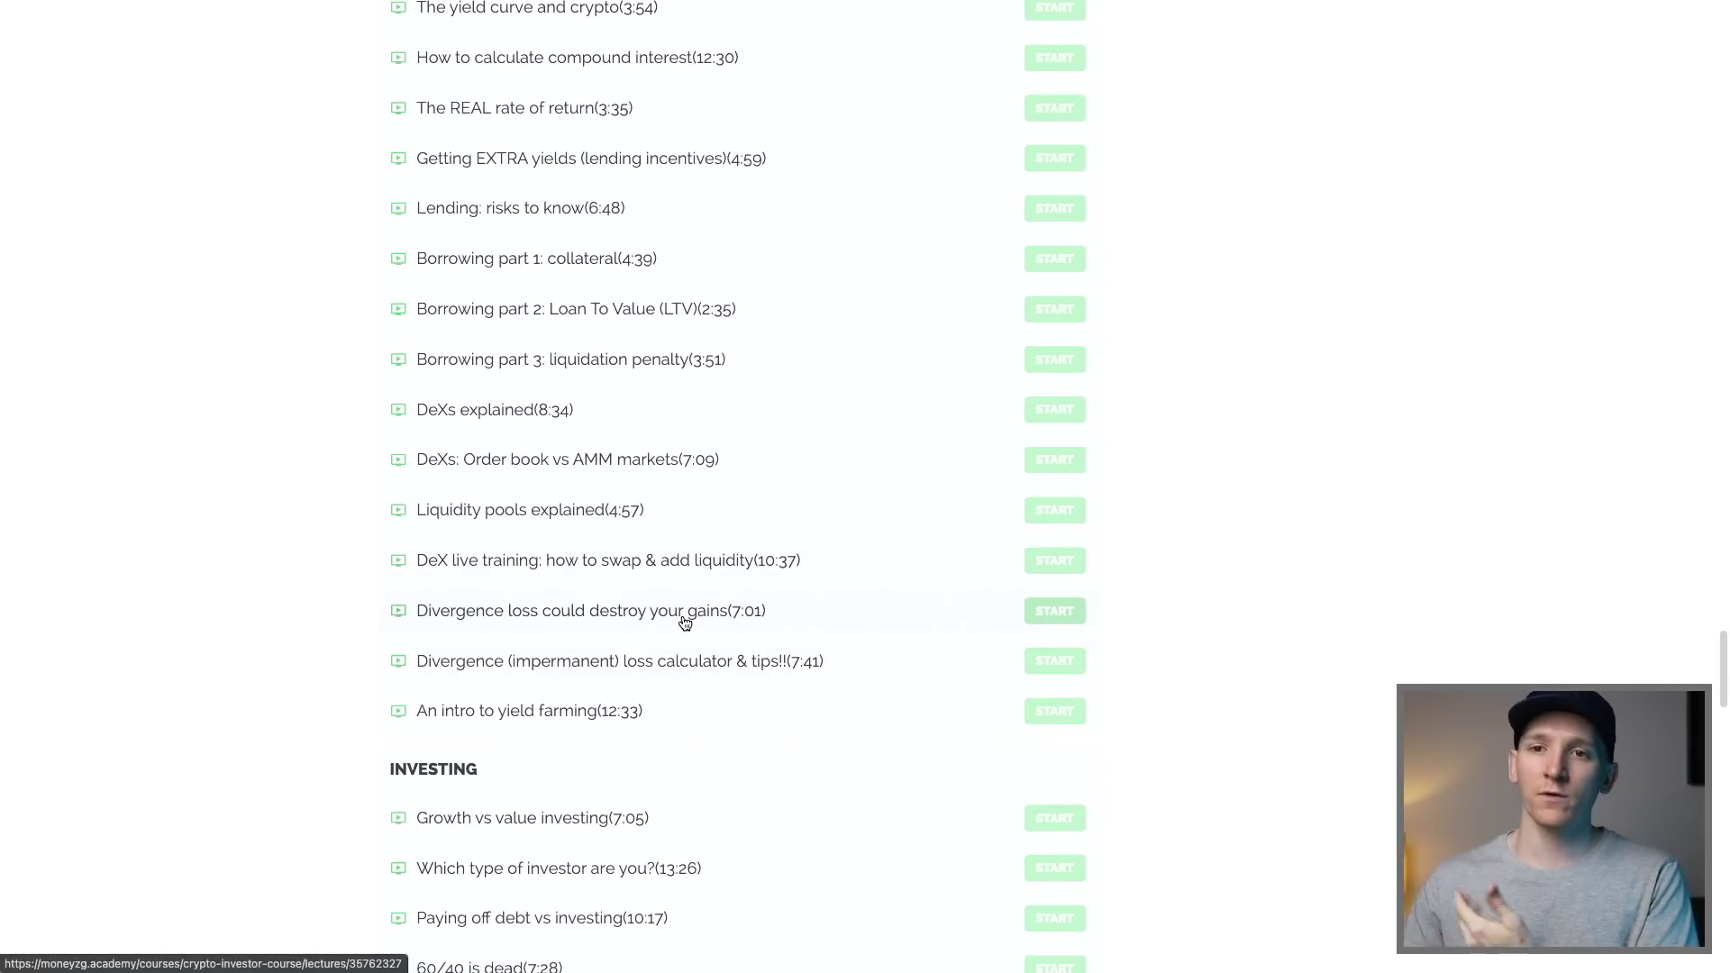
scroll(1238, 595, "up", 5)
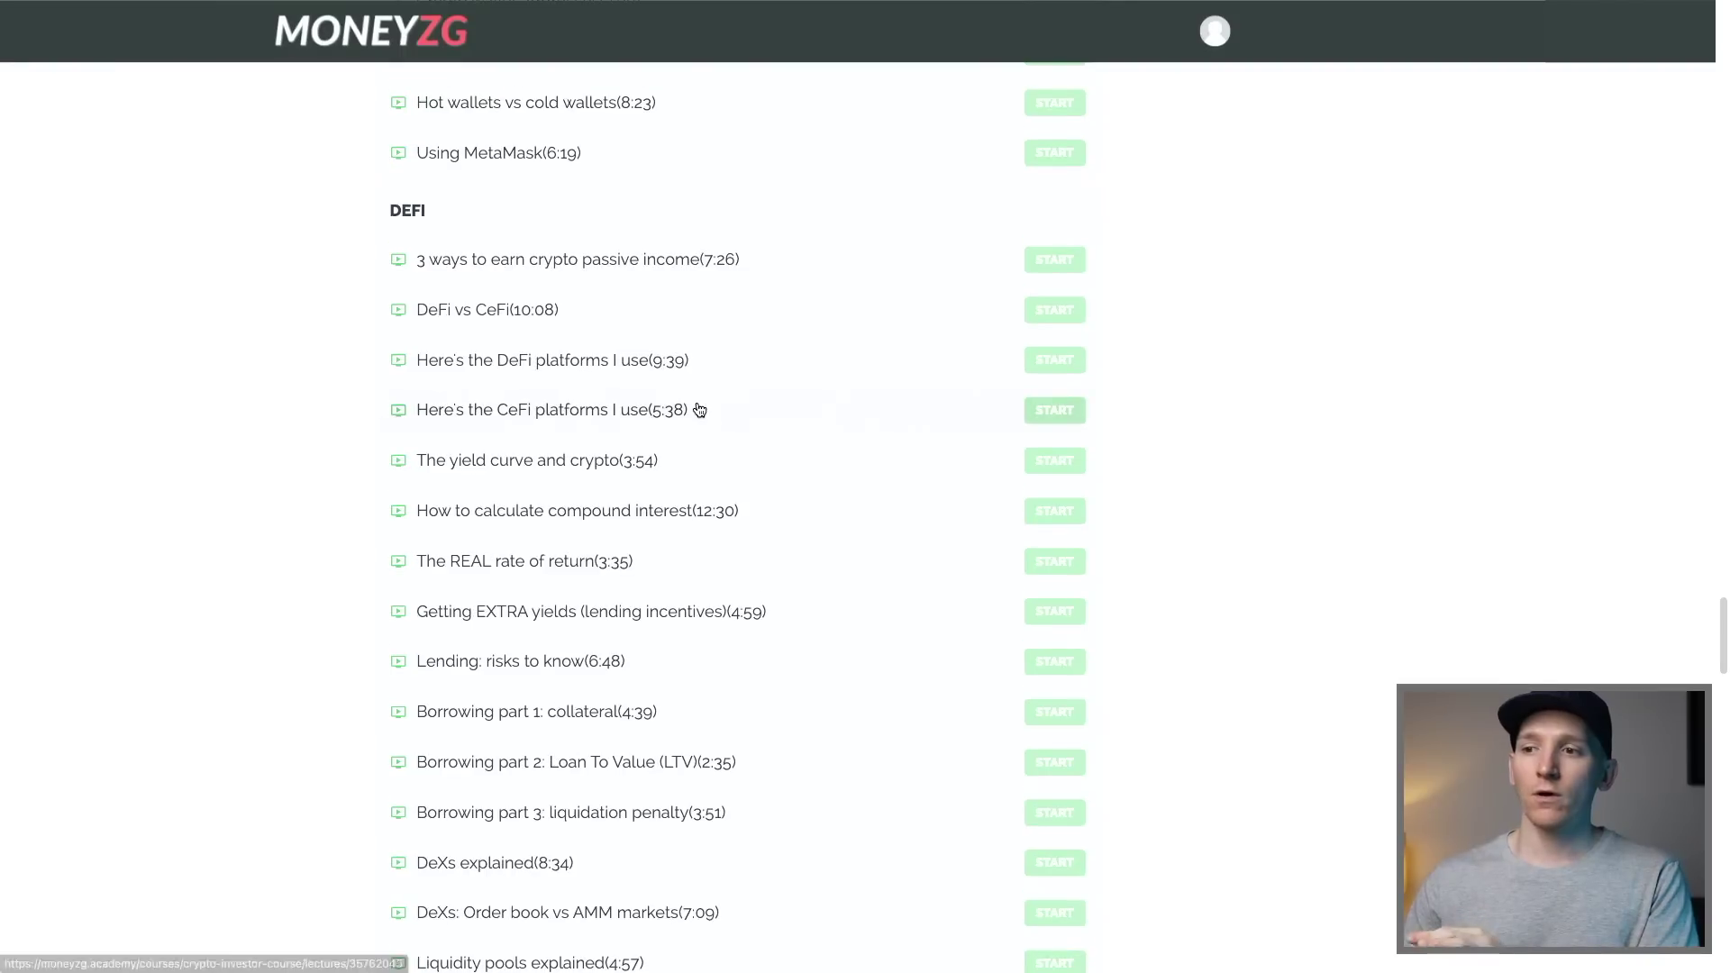
scroll(567, 275, "down", 1)
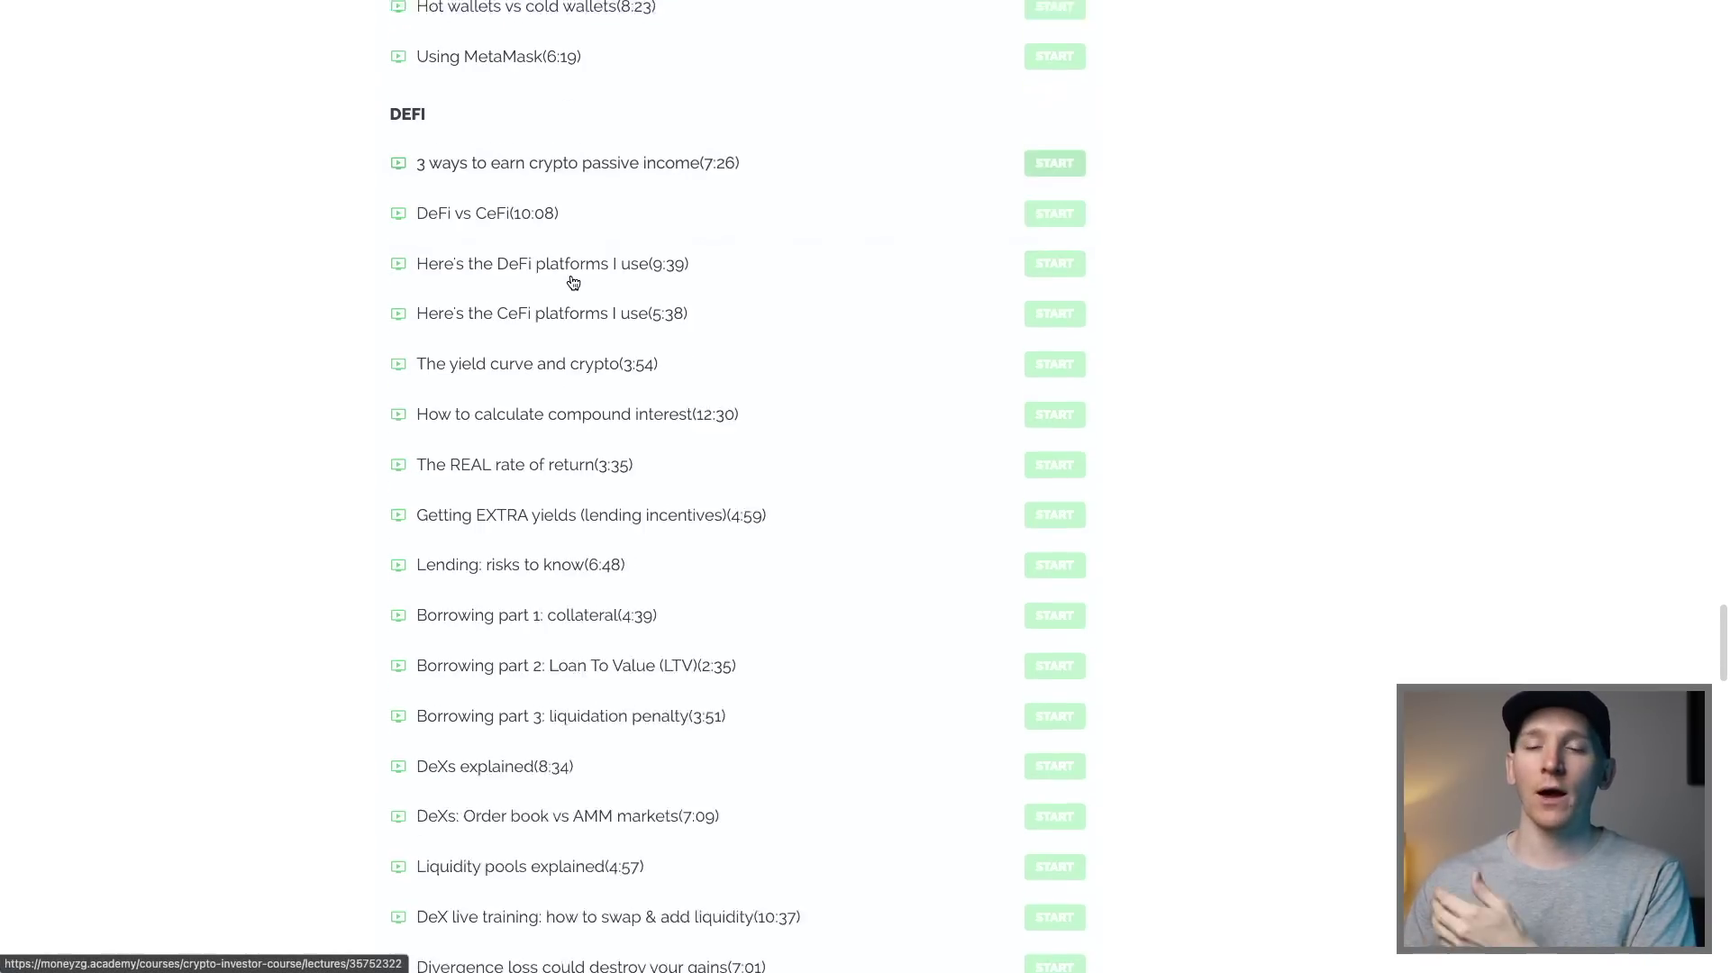
scroll(573, 282, "down", 1)
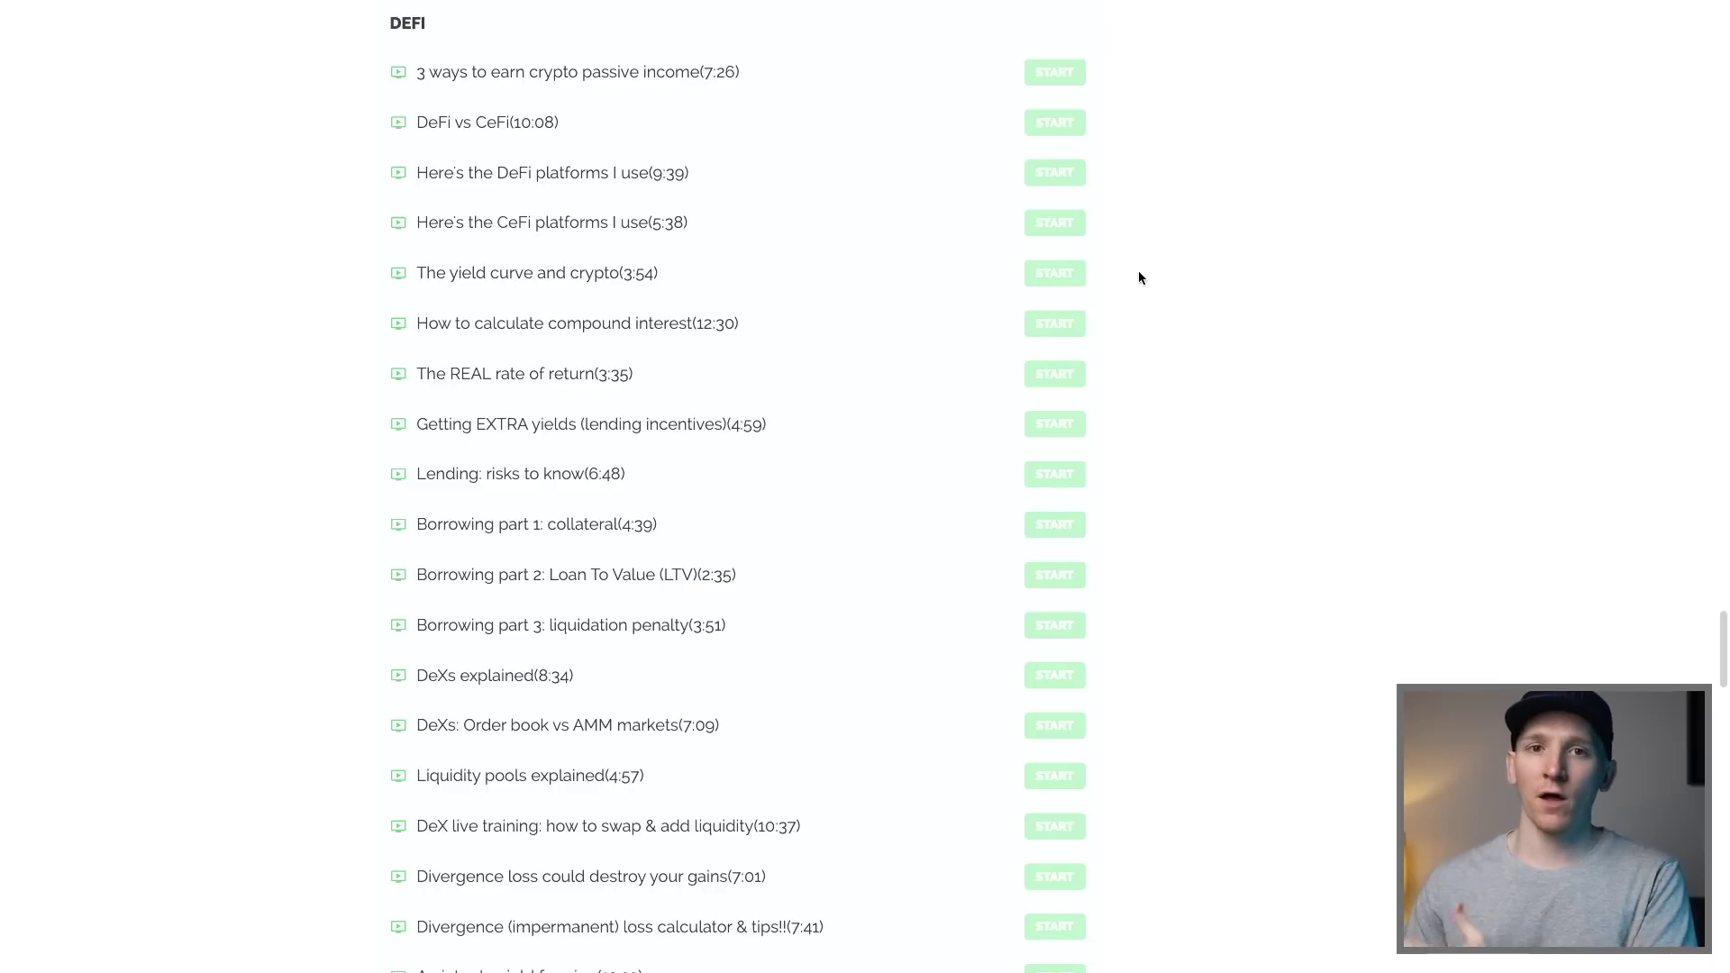
scroll(1135, 257, "down", 1)
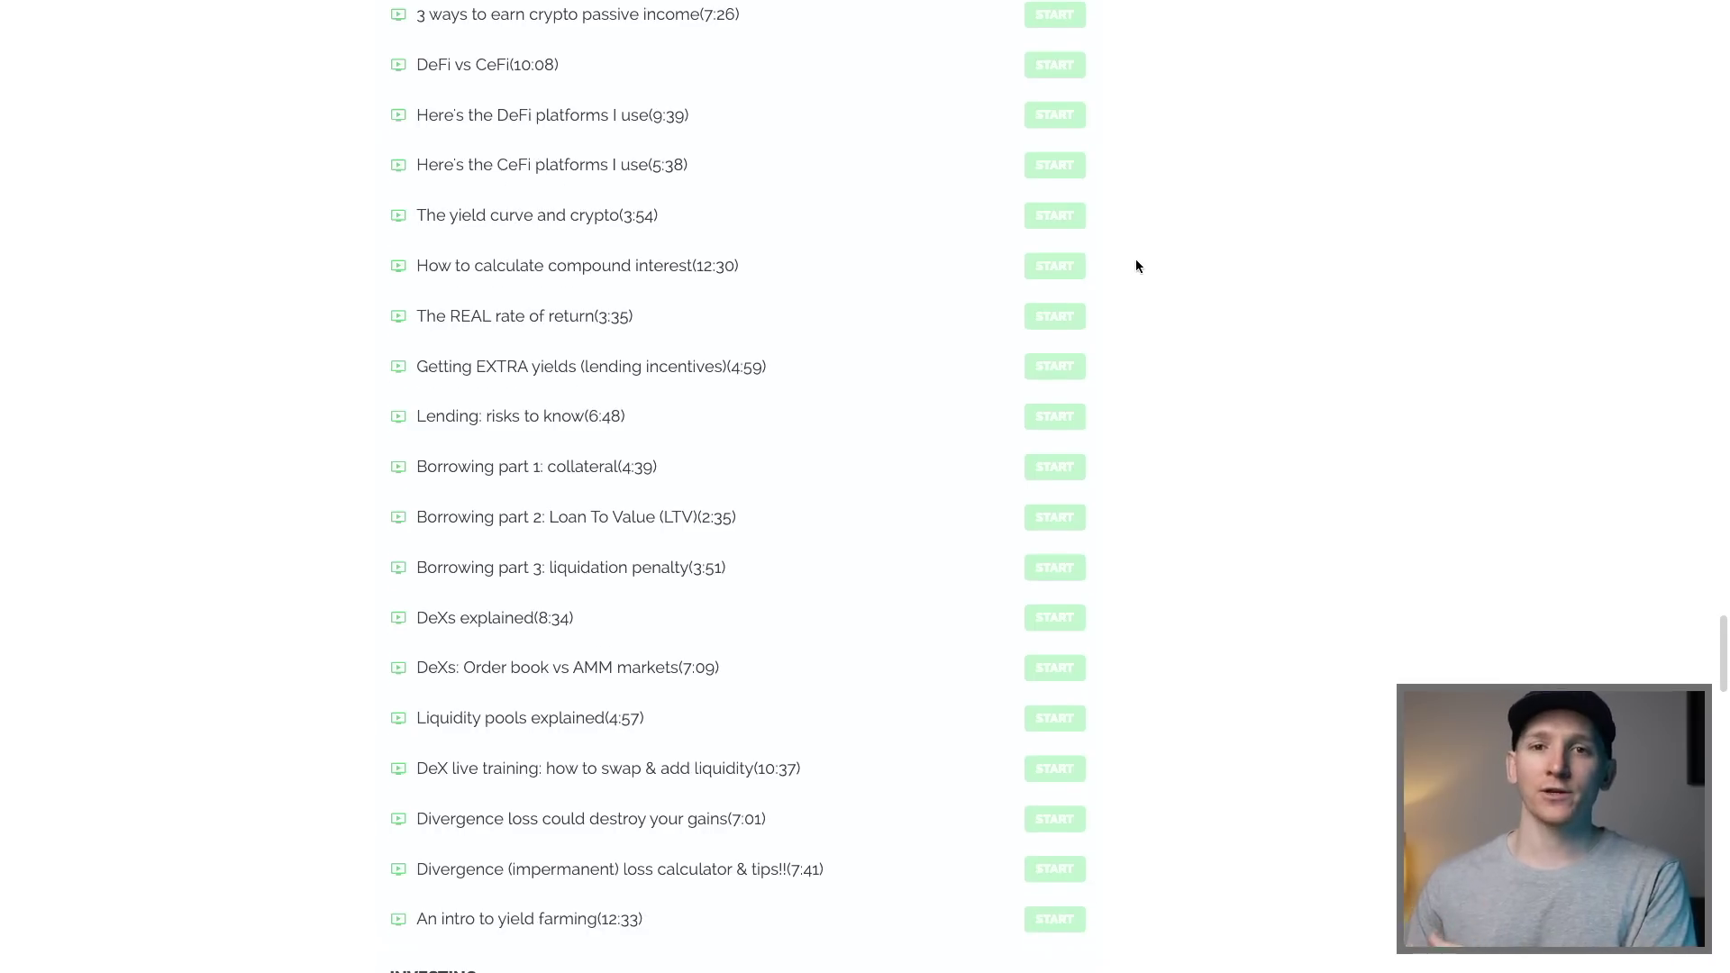
scroll(1135, 262, "down", 2)
scroll(1136, 298, "up", 3)
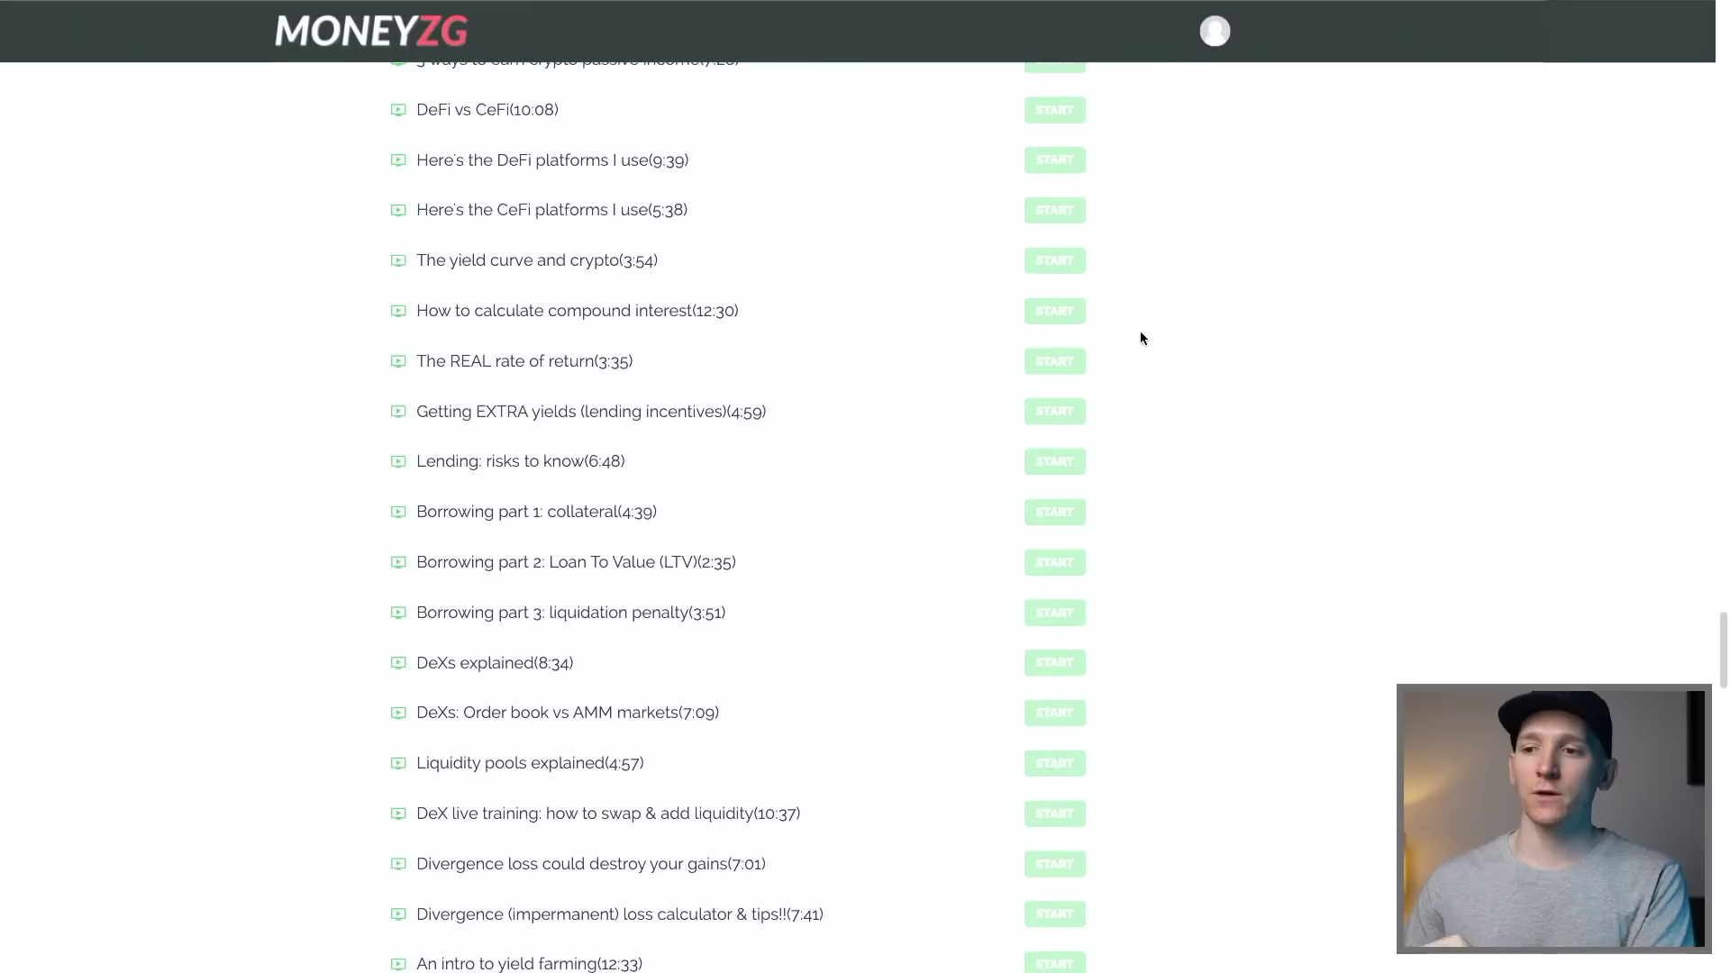
scroll(646, 430, "up", 3)
scroll(586, 348, "down", 1)
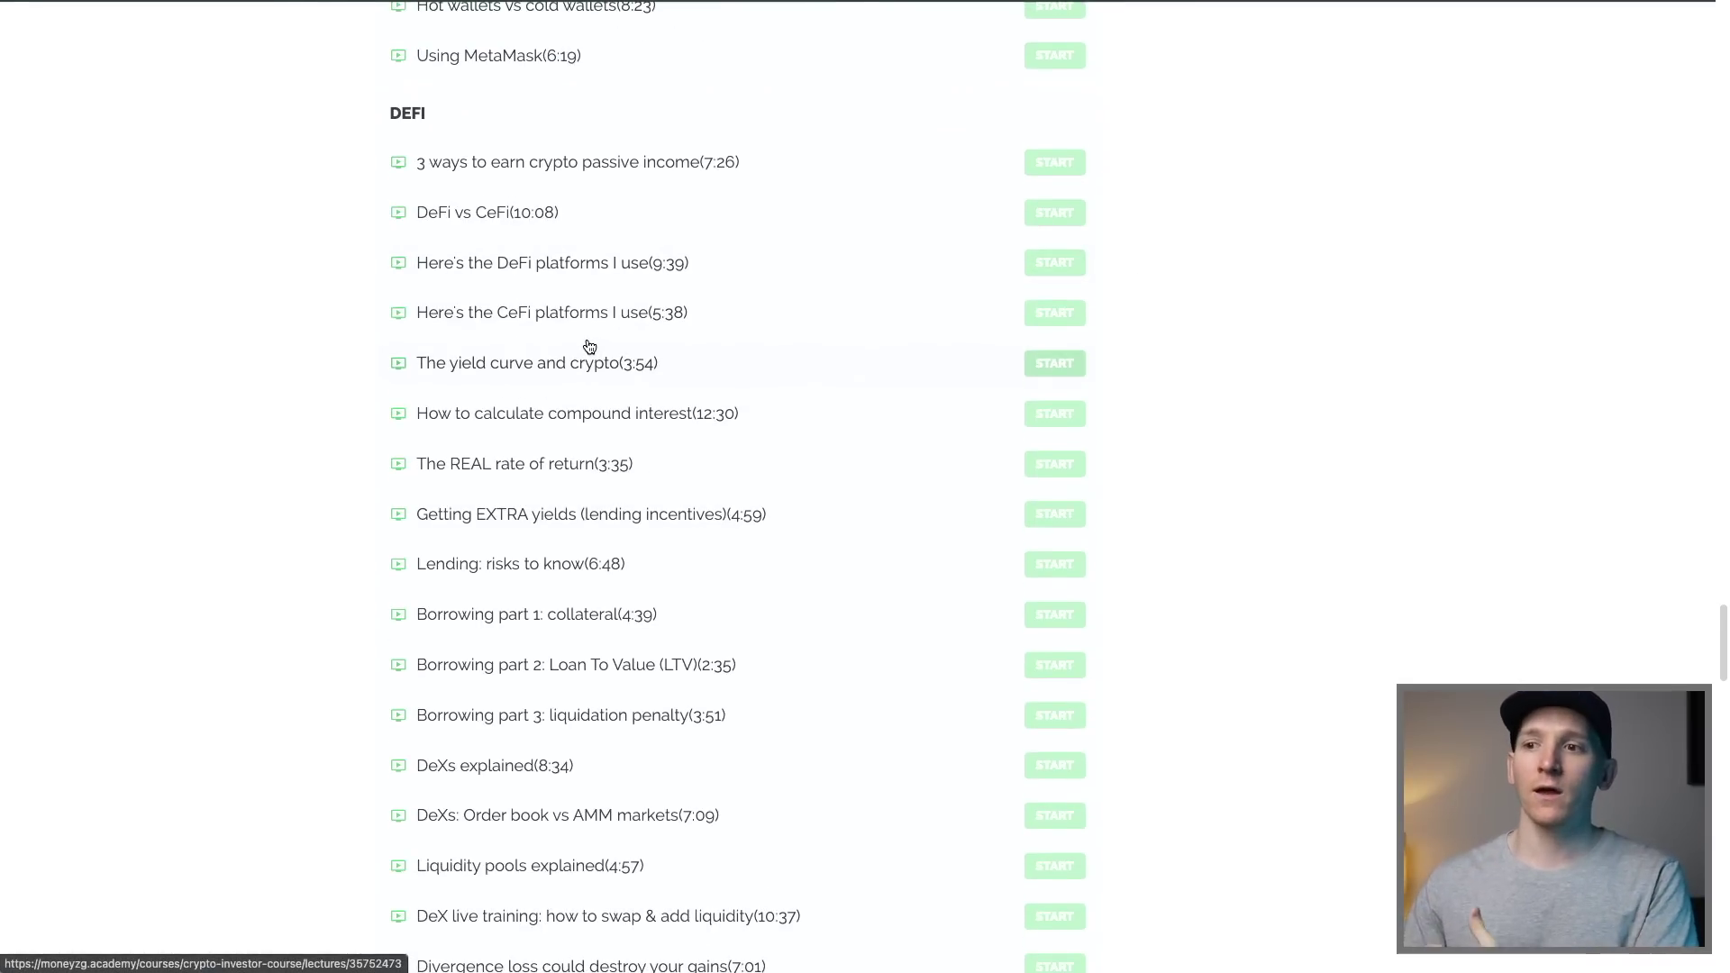
scroll(589, 347, "down", 5)
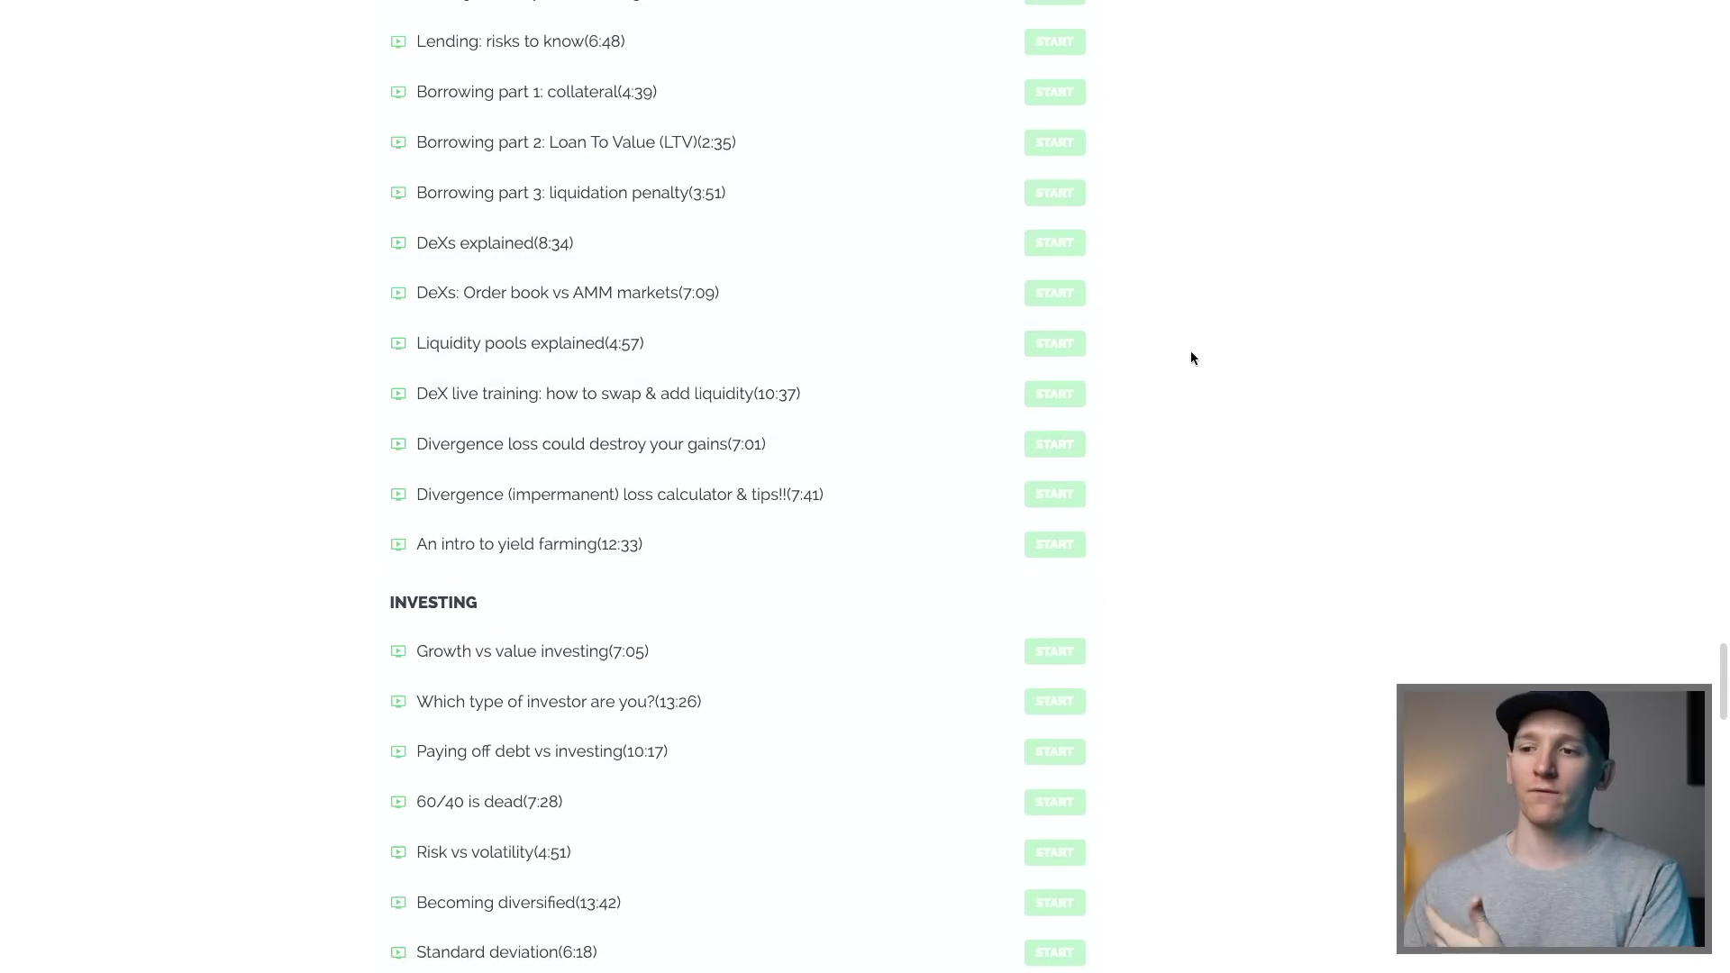
scroll(1191, 359, "up", 1)
scroll(1191, 358, "down", 2)
scroll(1191, 359, "down", 1)
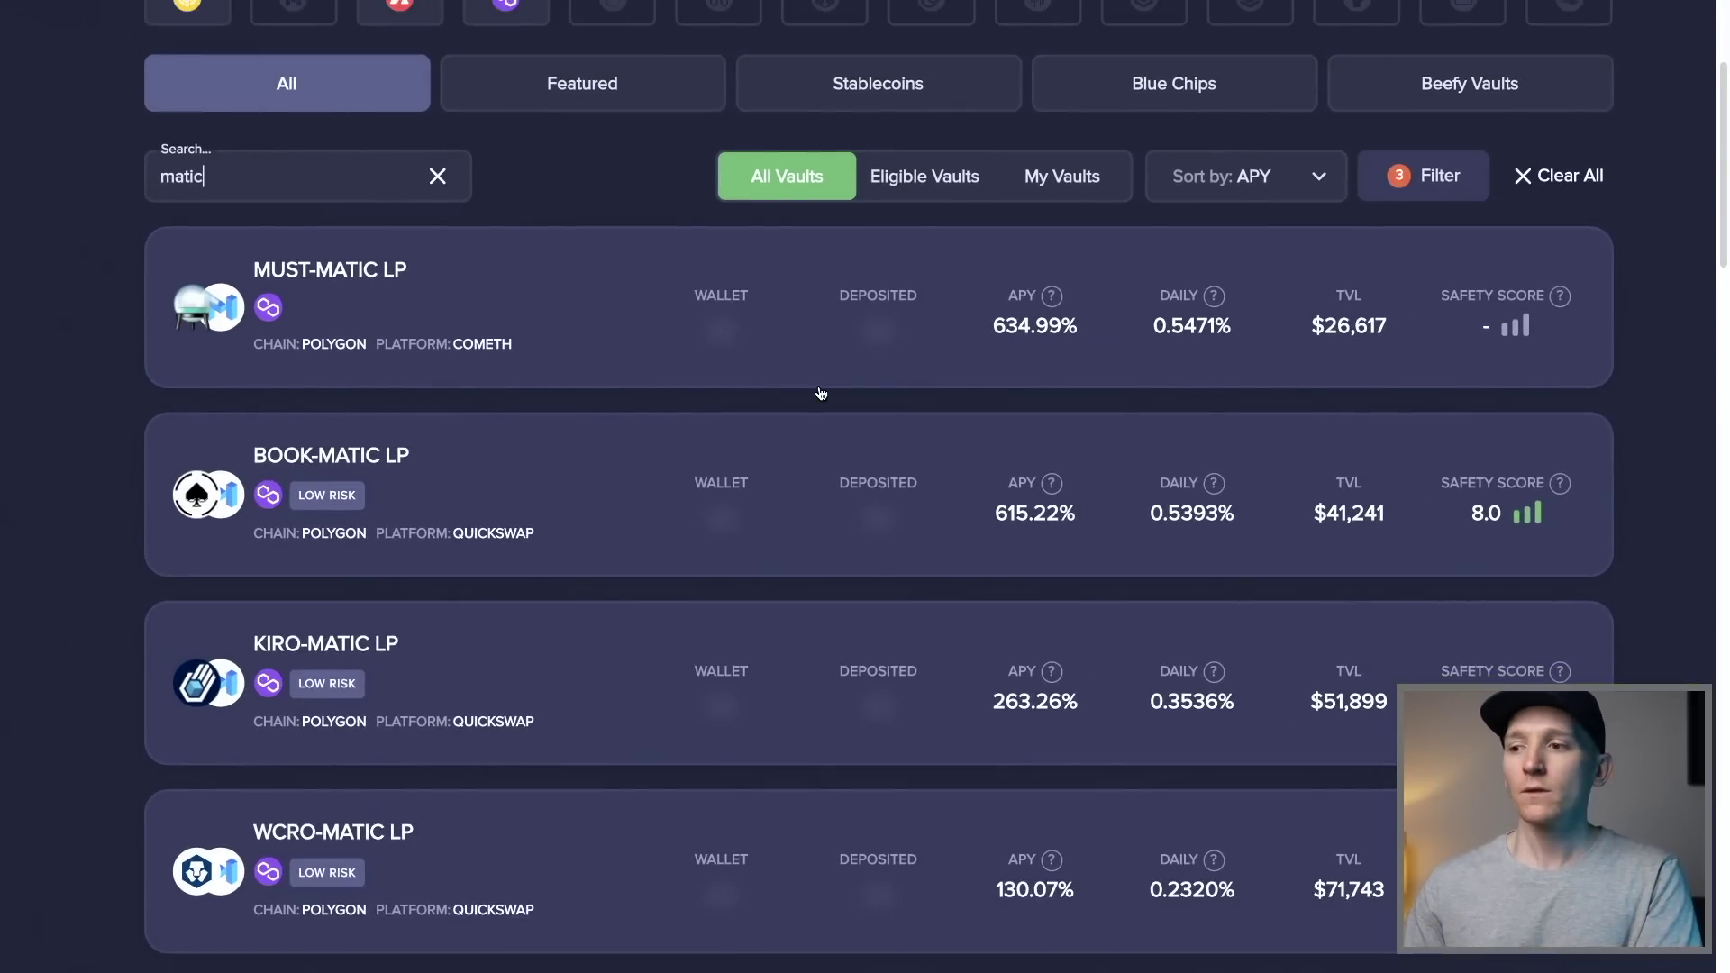
Step: Scroll down the vault list to reach the MaticX-MATIC LP vault
scroll(684, 389, "down", 3)
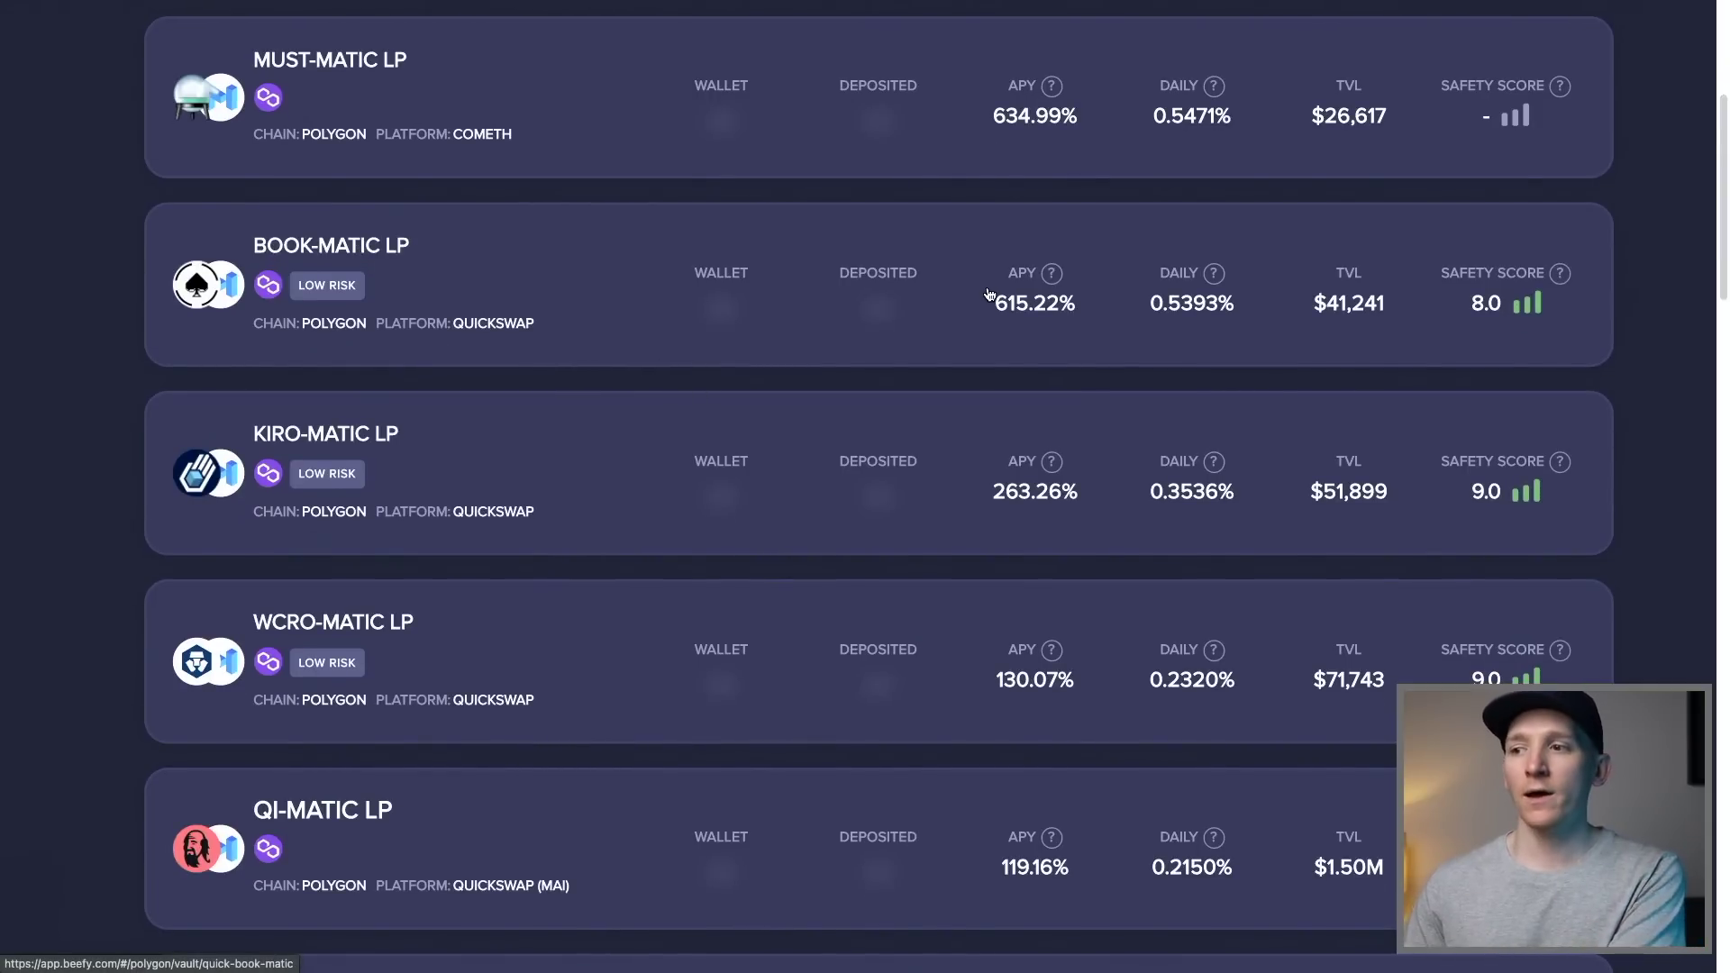
scroll(1010, 289, "down", 1)
scroll(1010, 289, "down", 5)
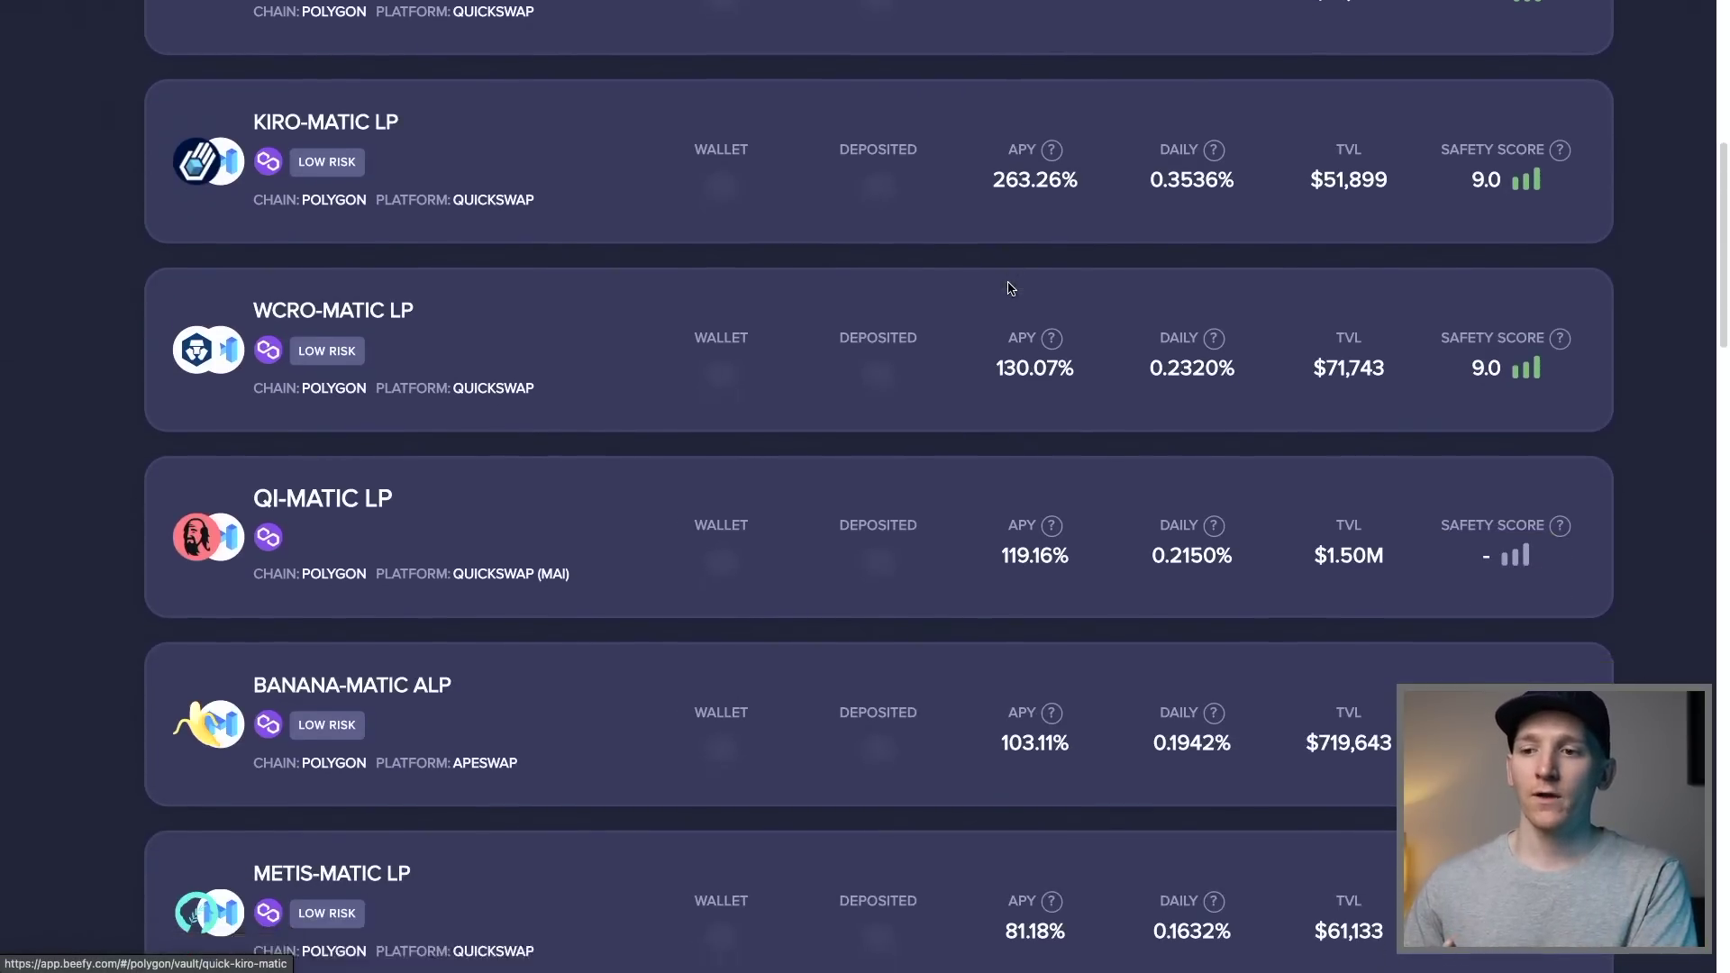
scroll(1010, 289, "down", 2)
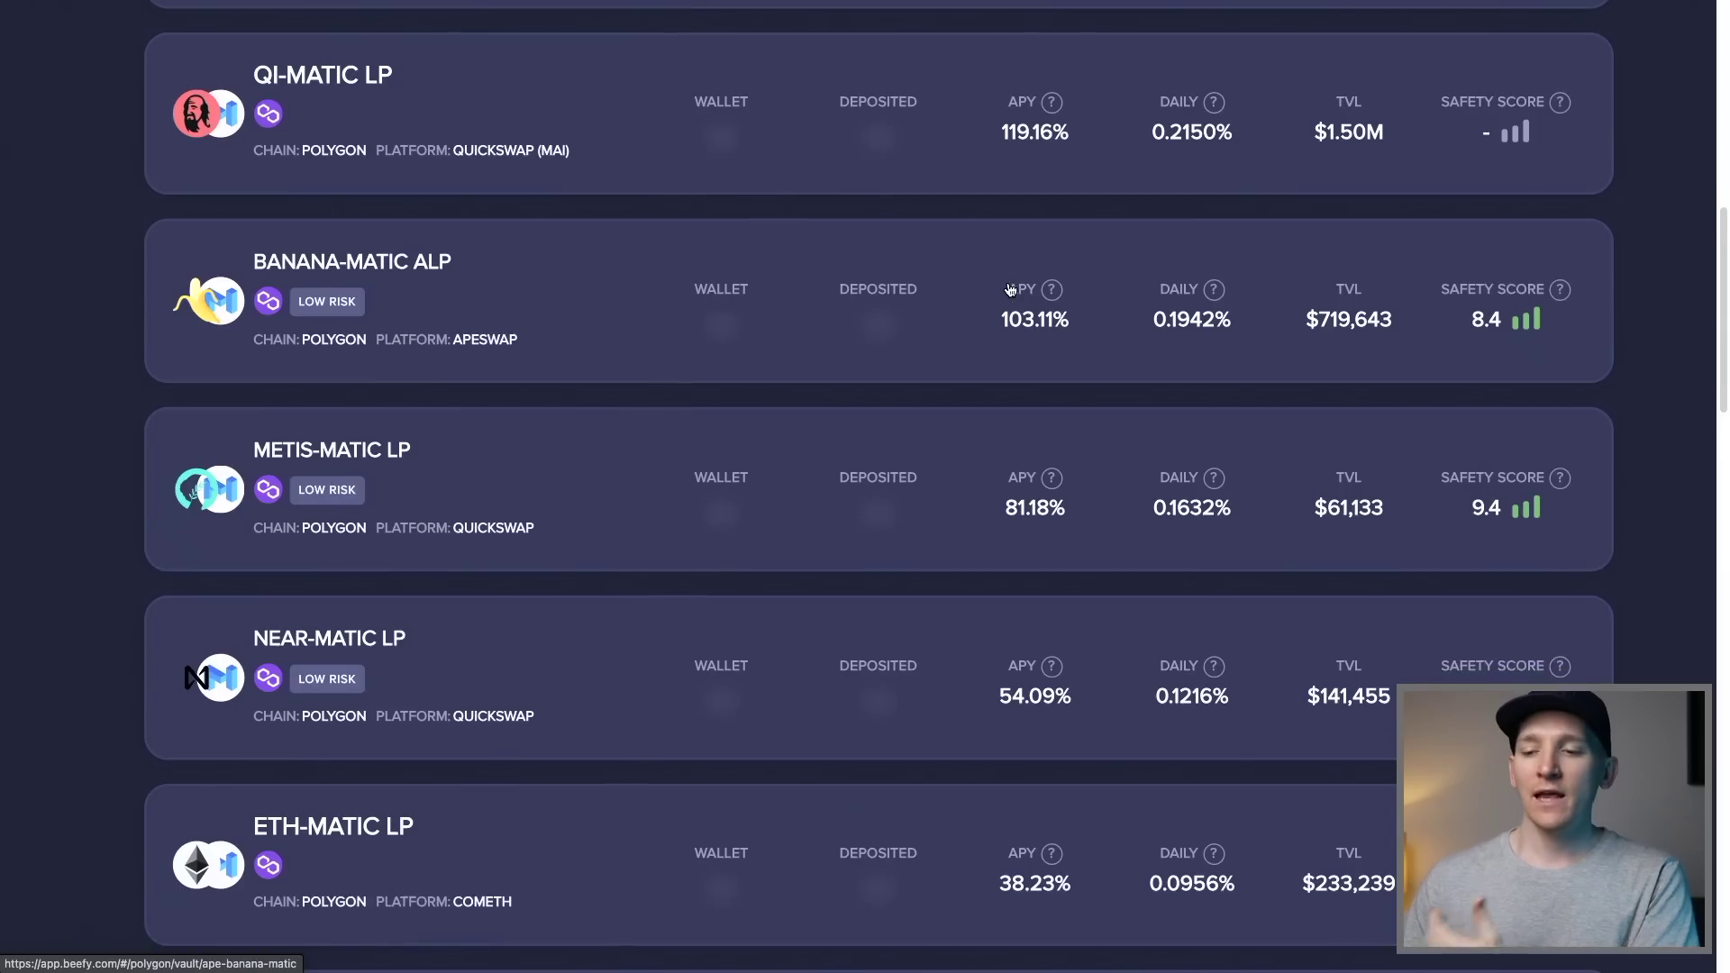
scroll(1010, 289, "down", 3)
scroll(887, 351, "down", 2)
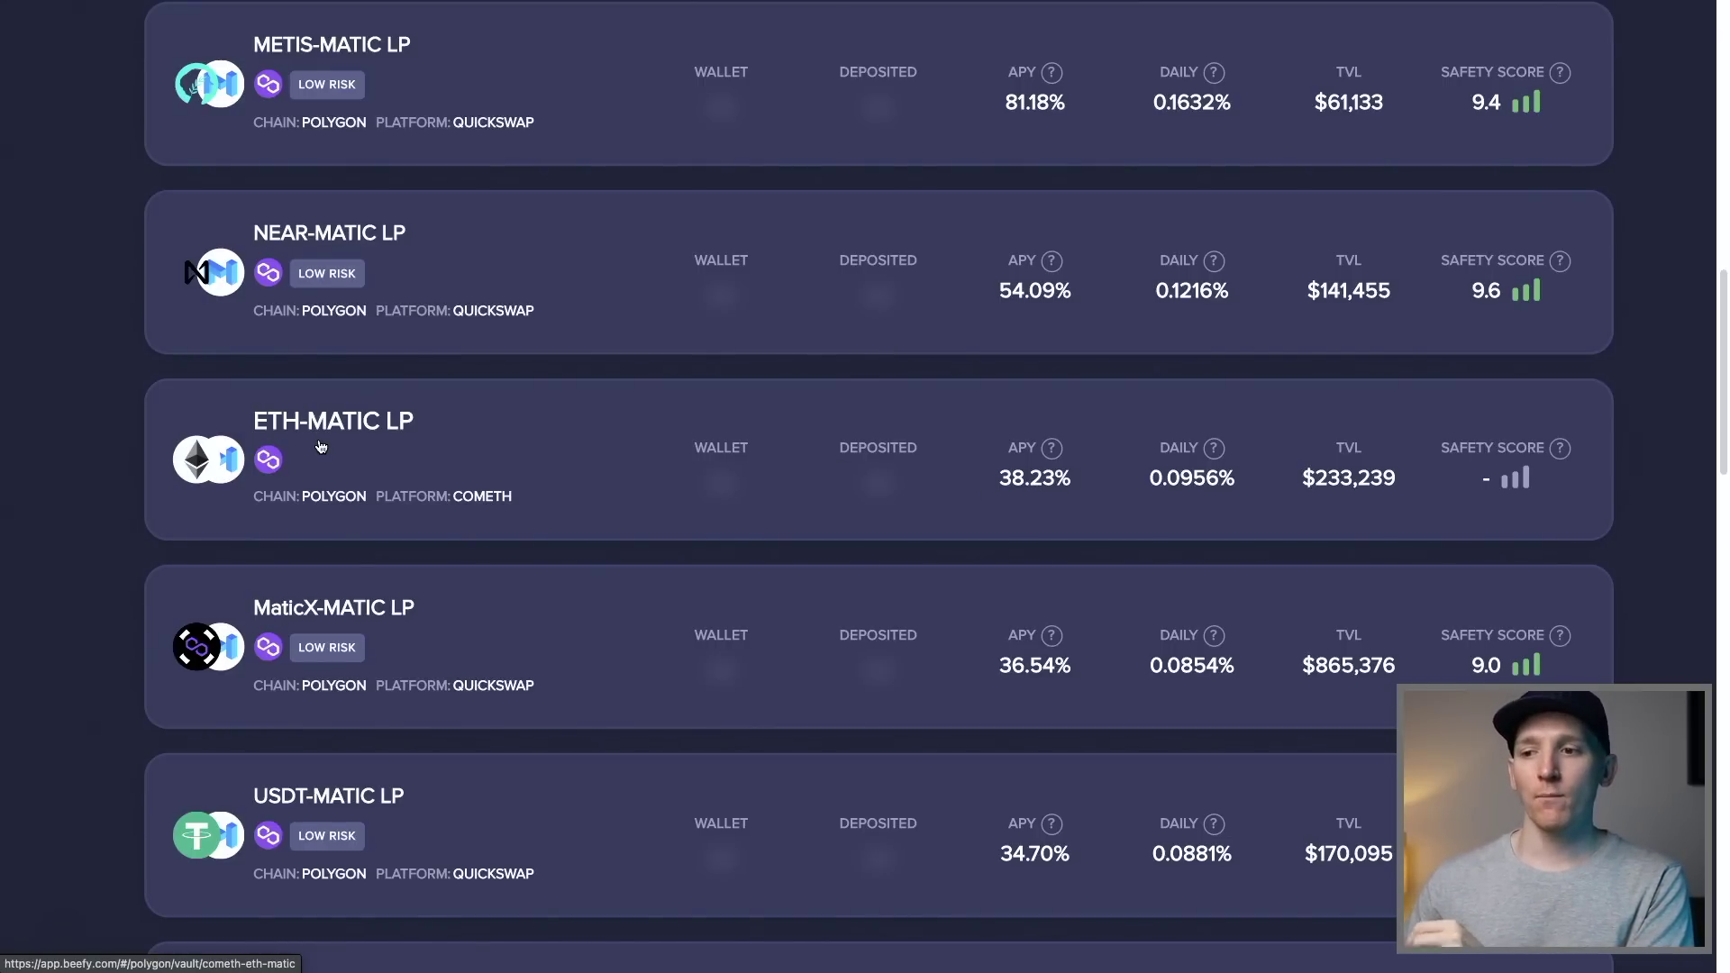
scroll(728, 444, "down", 2)
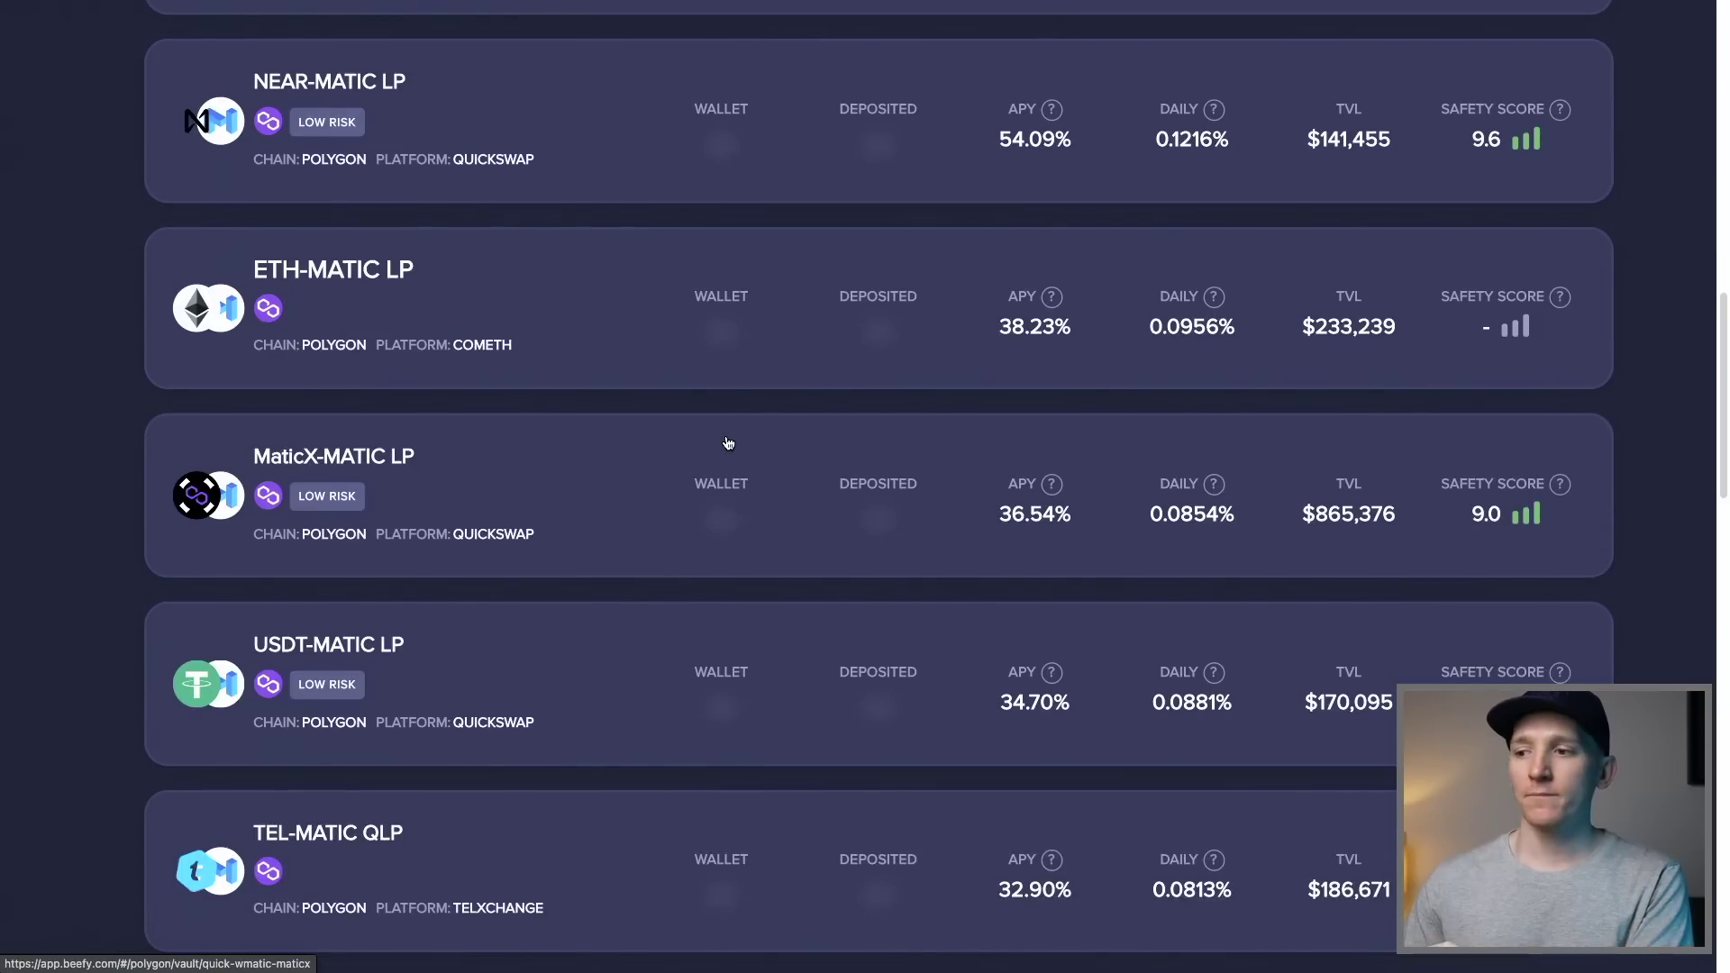
scroll(700, 495, "down", 1)
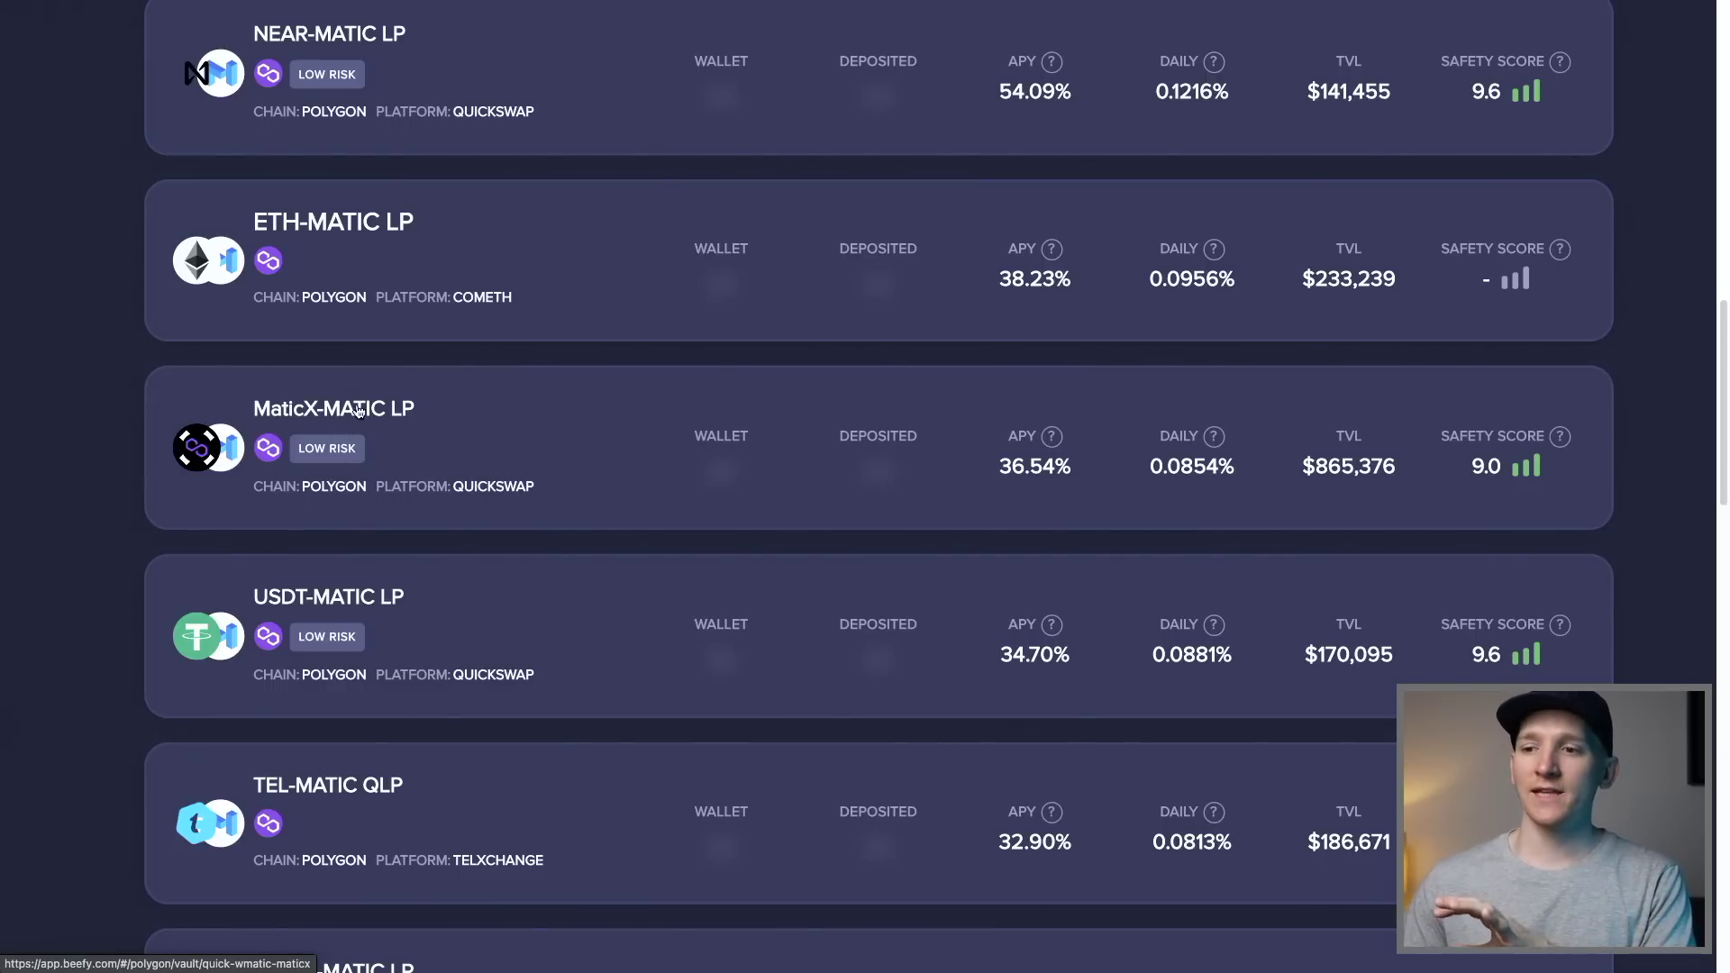
scroll(370, 410, "down", 1)
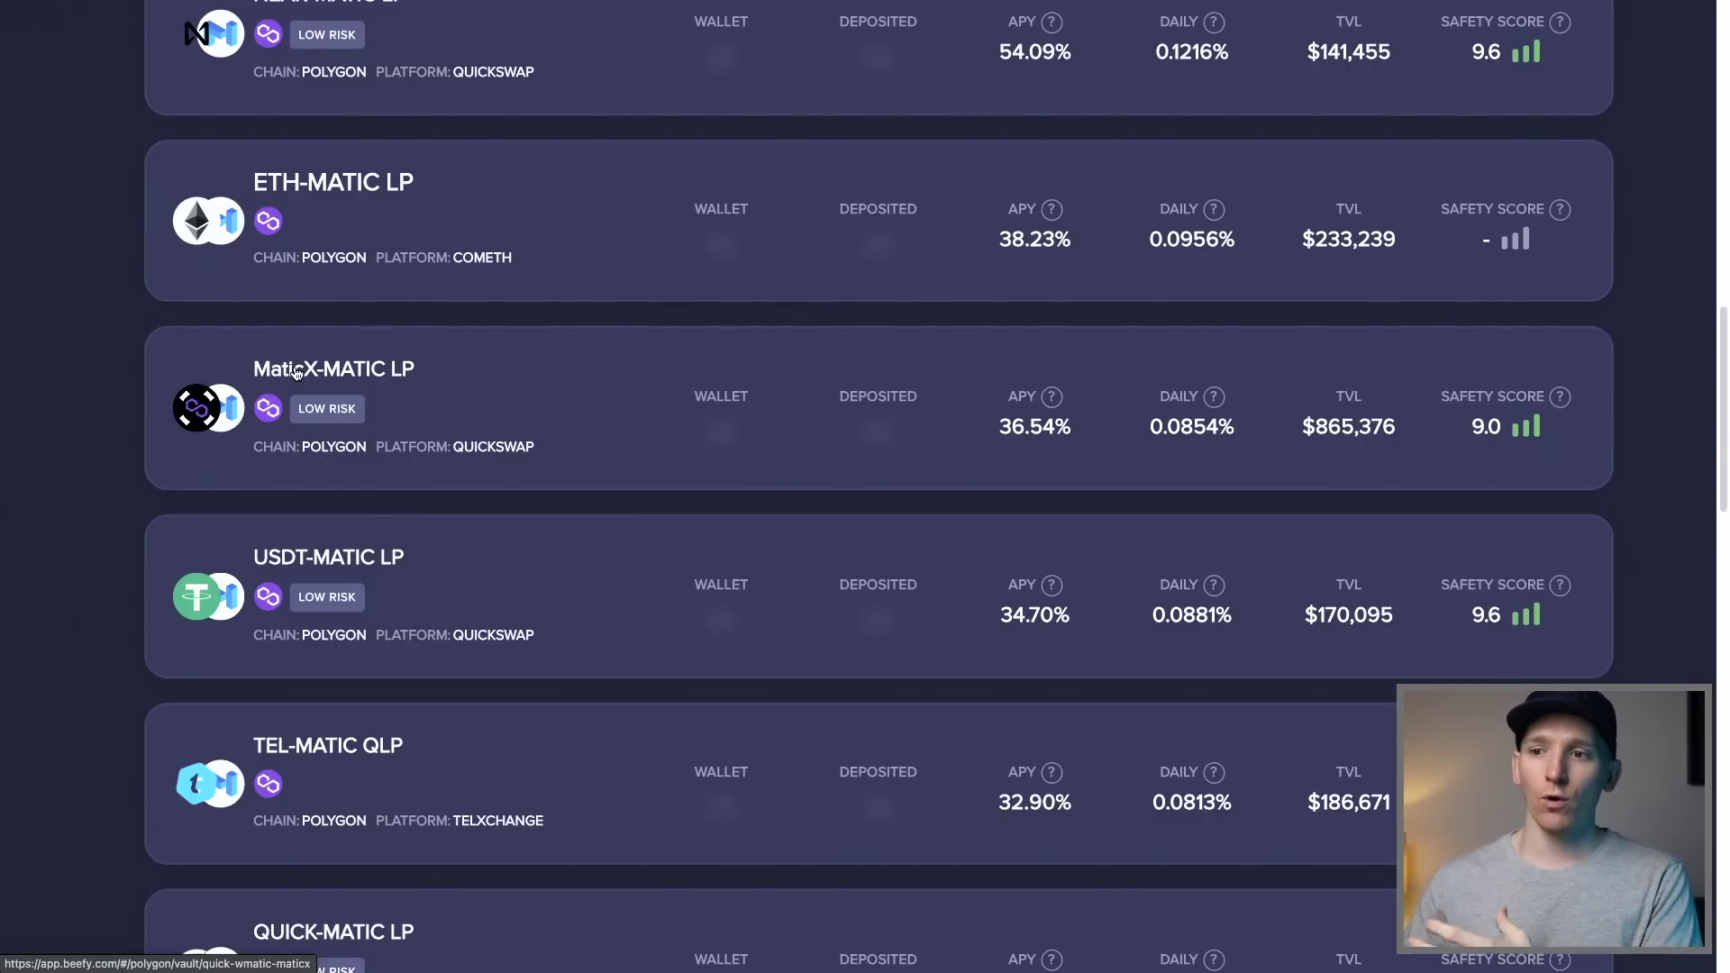
scroll(700, 441, "right", 3)
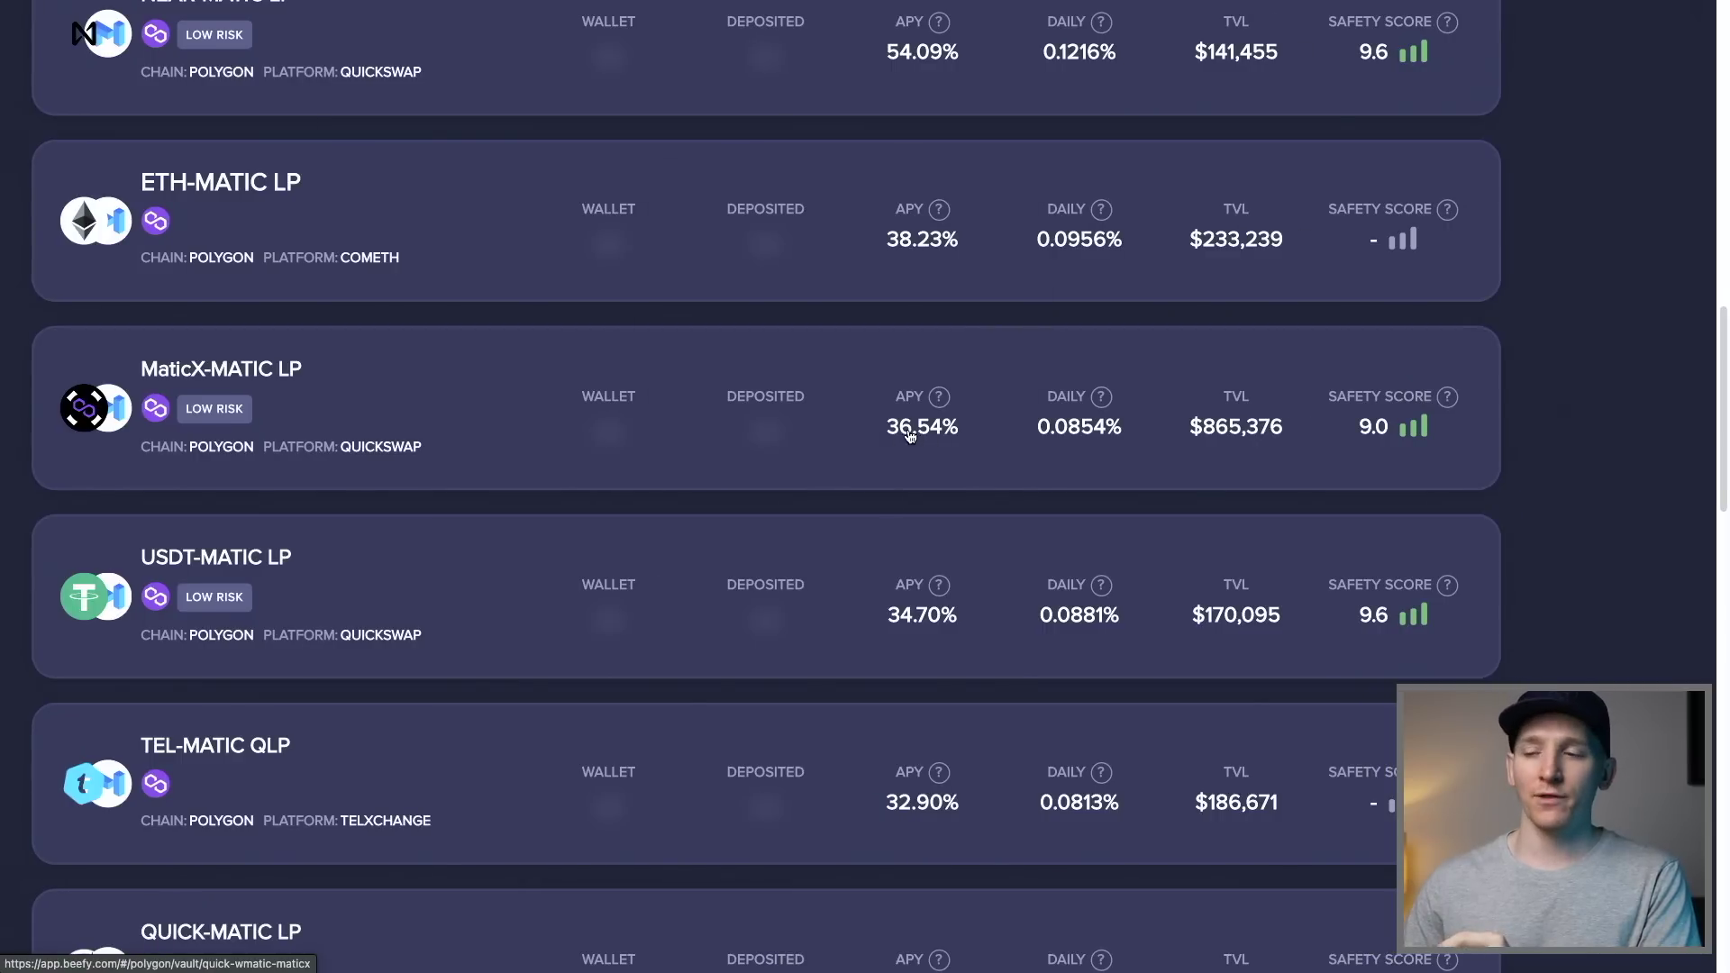
scroll(909, 438, "down", 1)
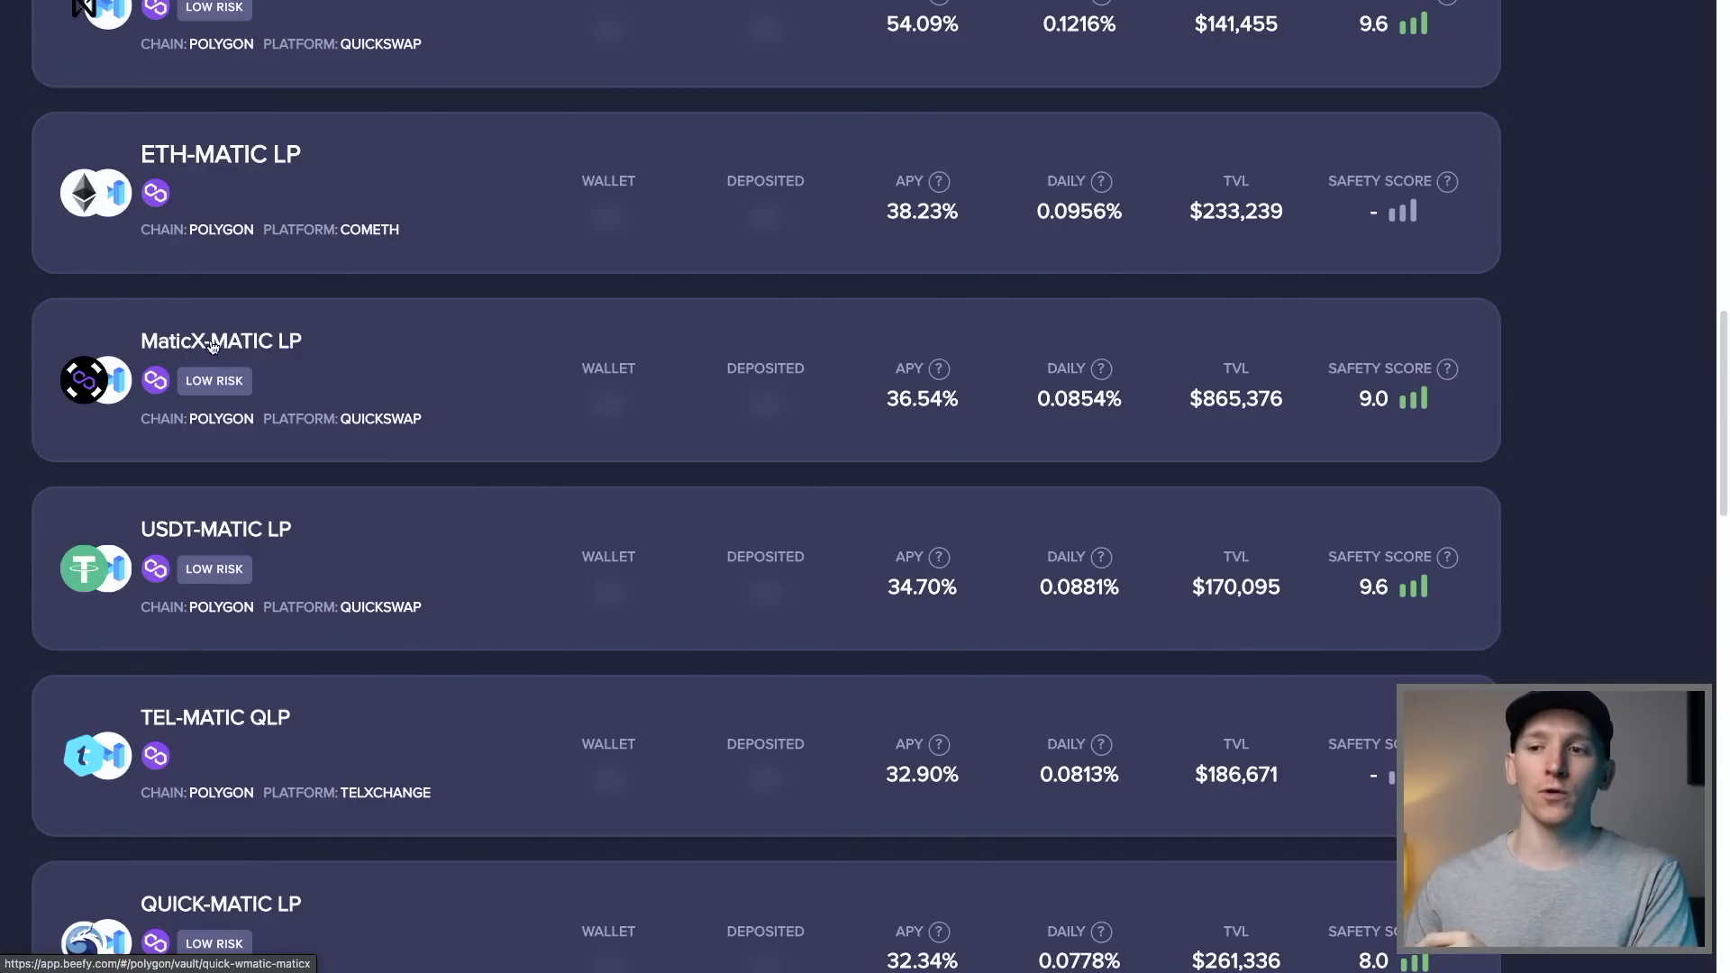
Step: Check the MaticX-MATIC LP APY breakdown and open that vault's page
mouse_move(889, 379)
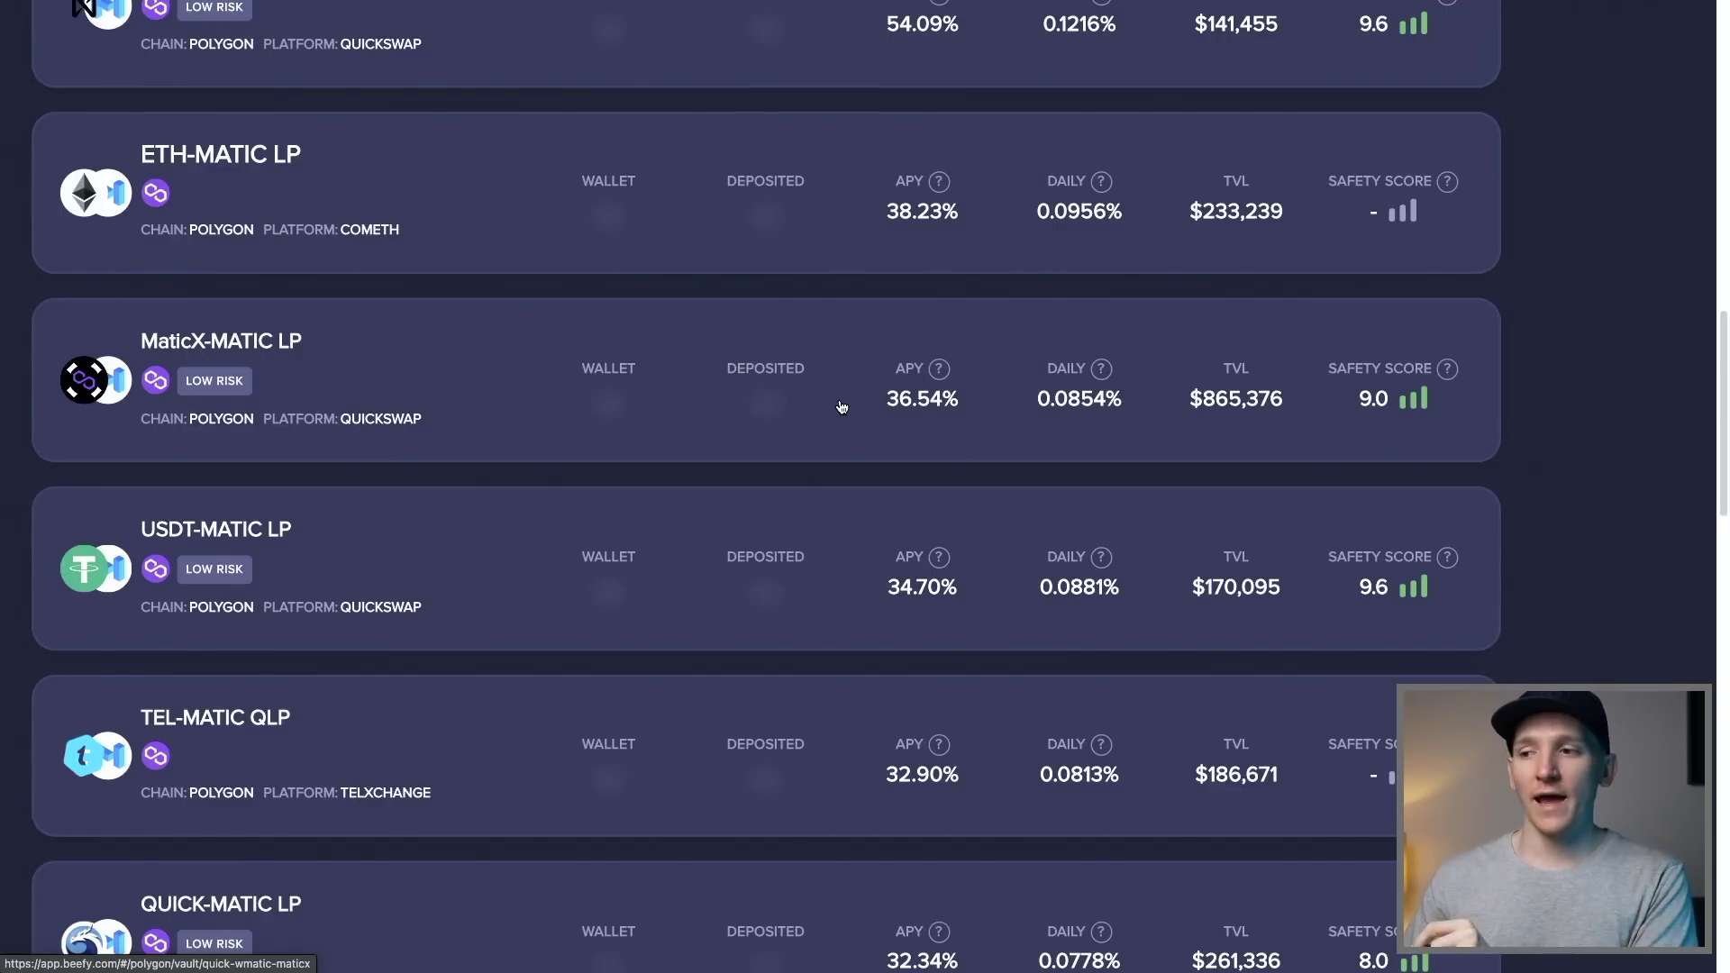
scroll(843, 402, "down", 1)
scroll(720, 322, "left", 2)
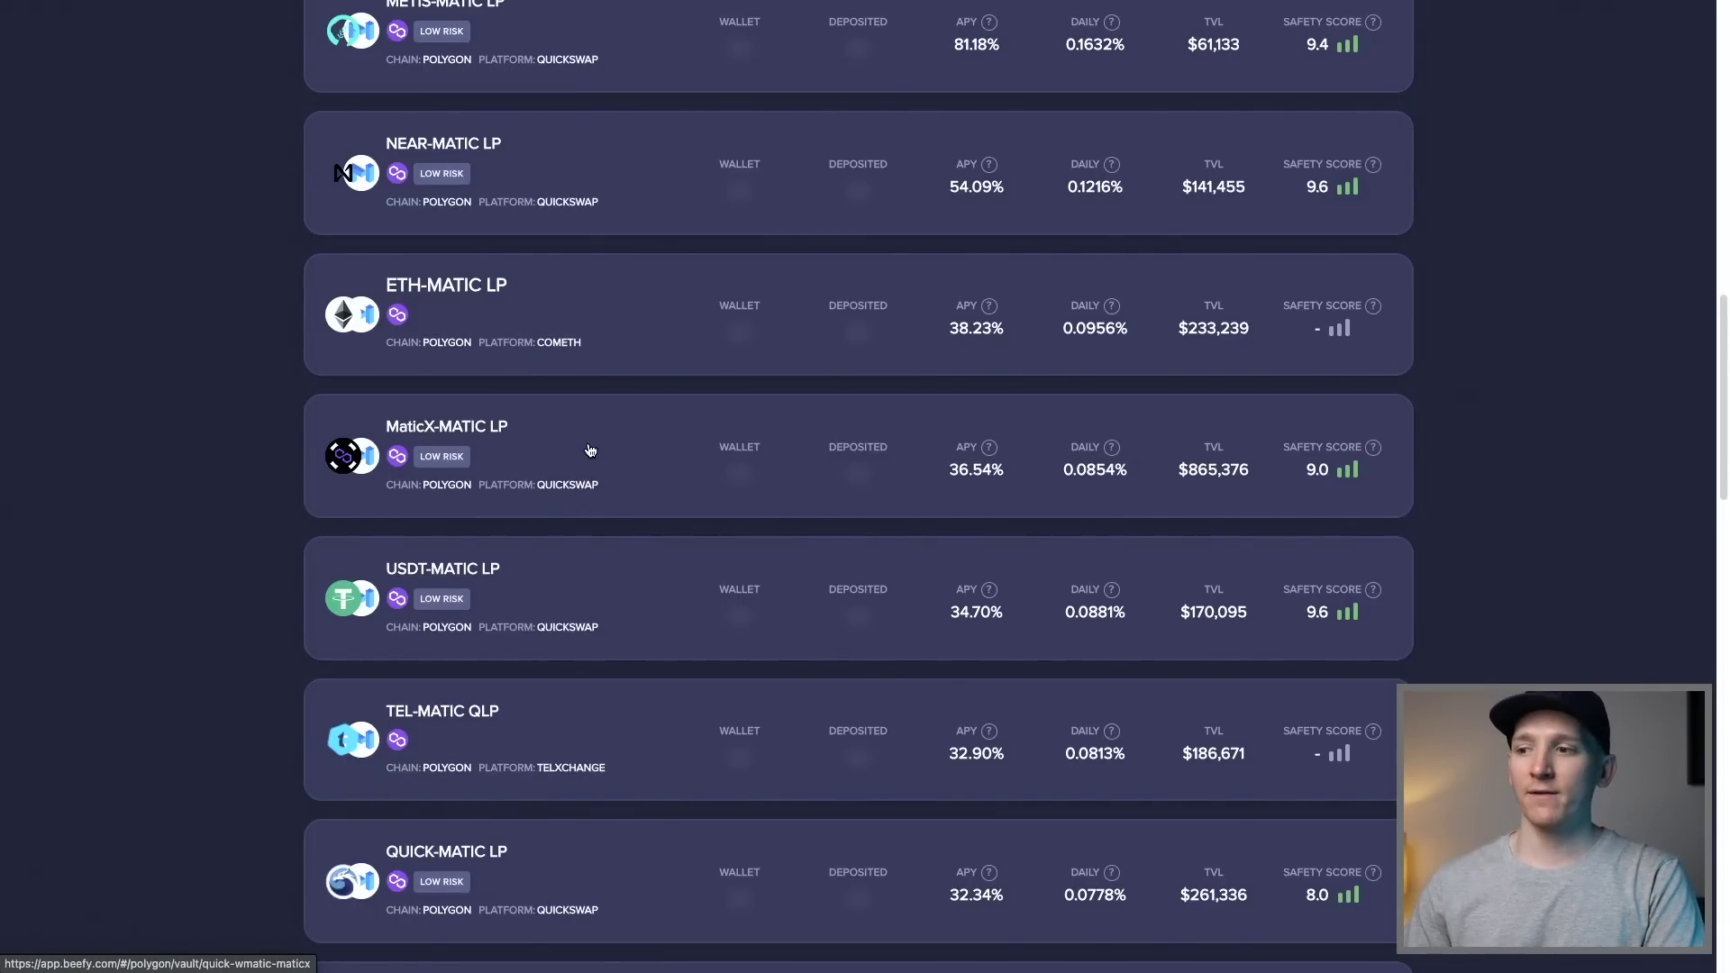
left_click(590, 450)
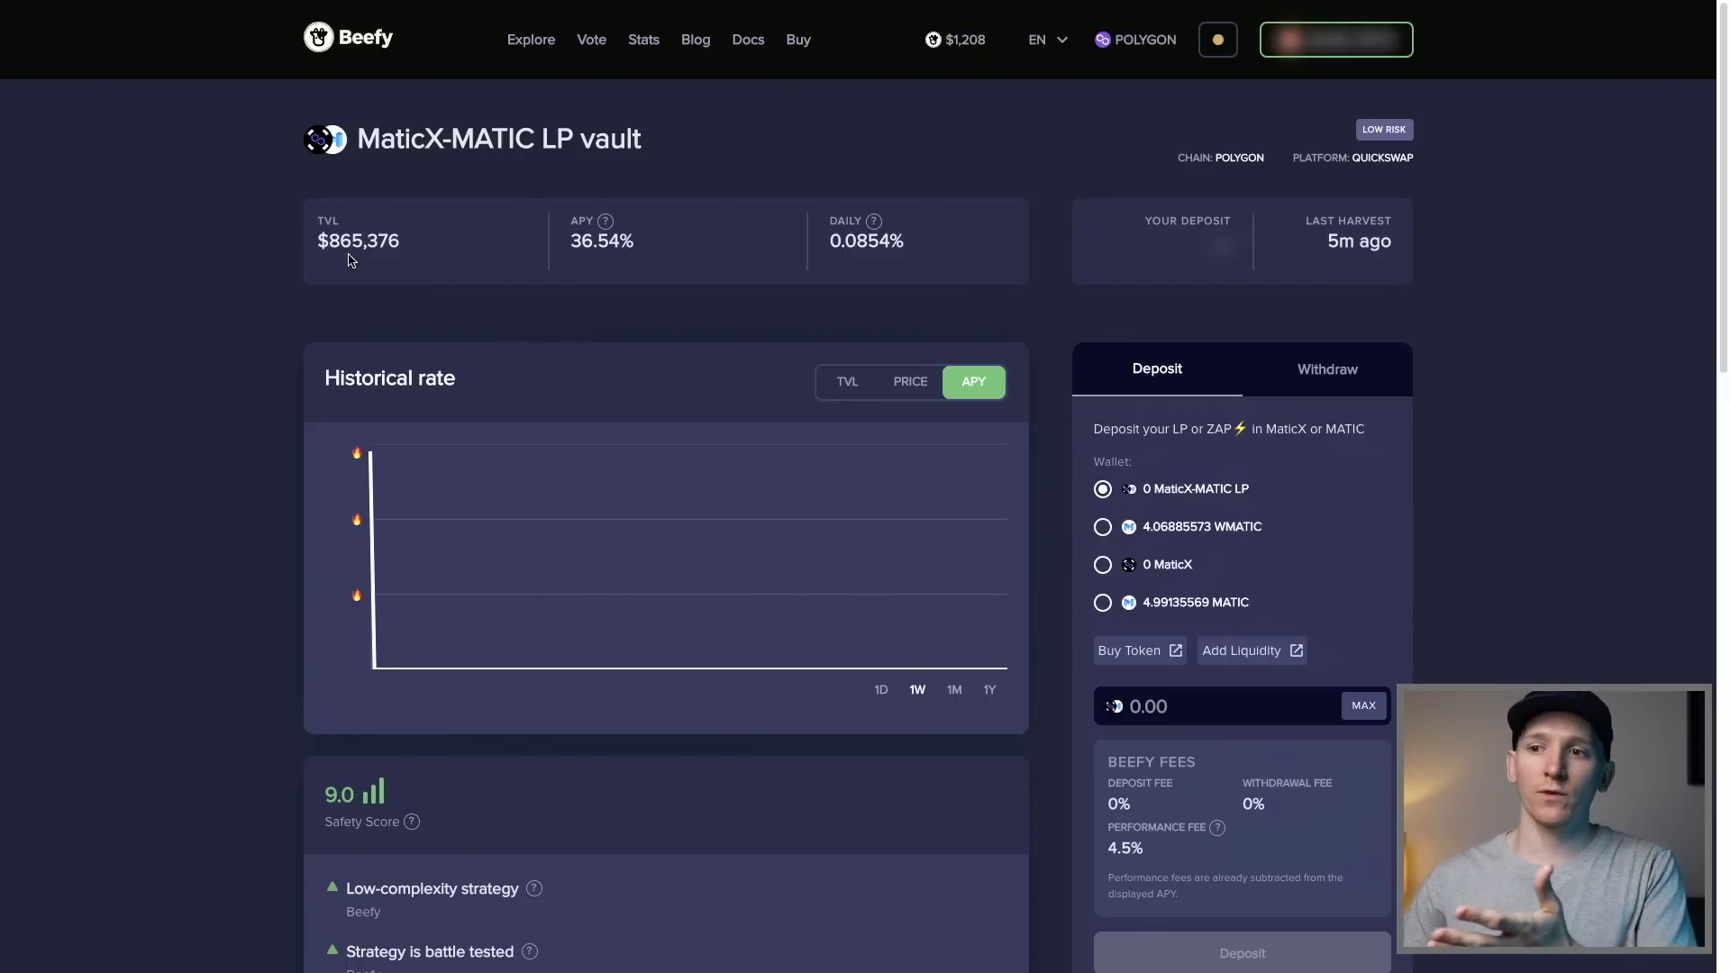
Step: Scroll to the Safety Score list and highlight the 'Very low or zero expected IL' line
scroll(1436, 320, "down", 1)
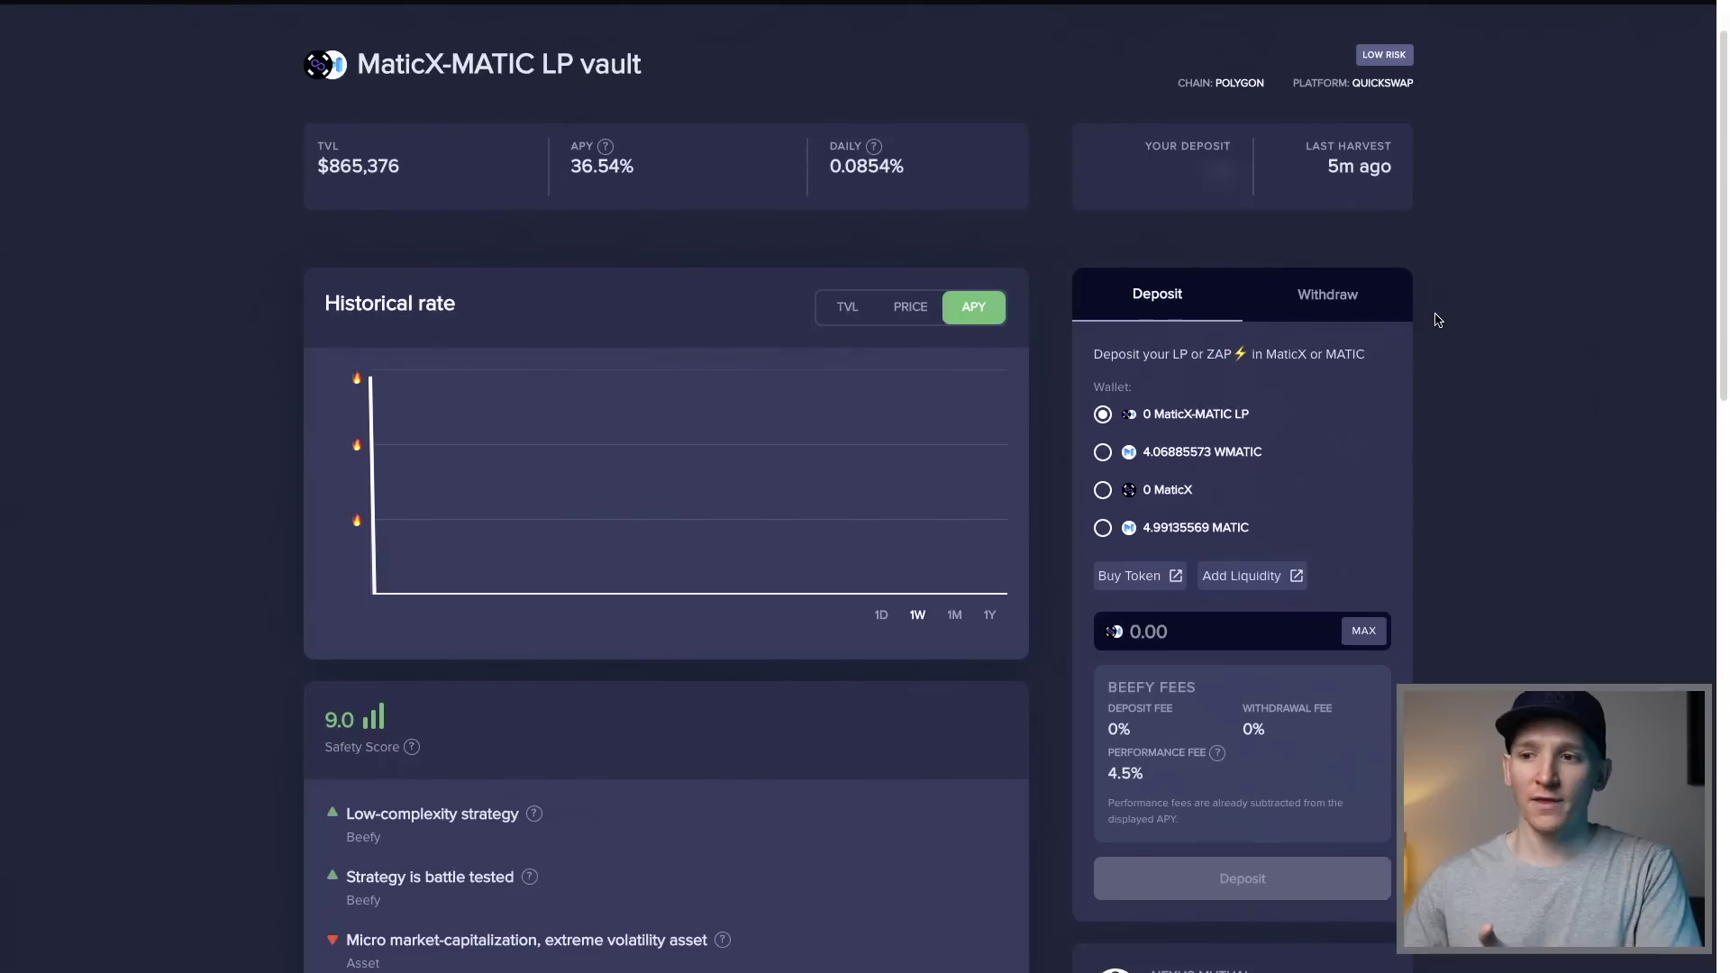
scroll(1437, 320, "down", 1)
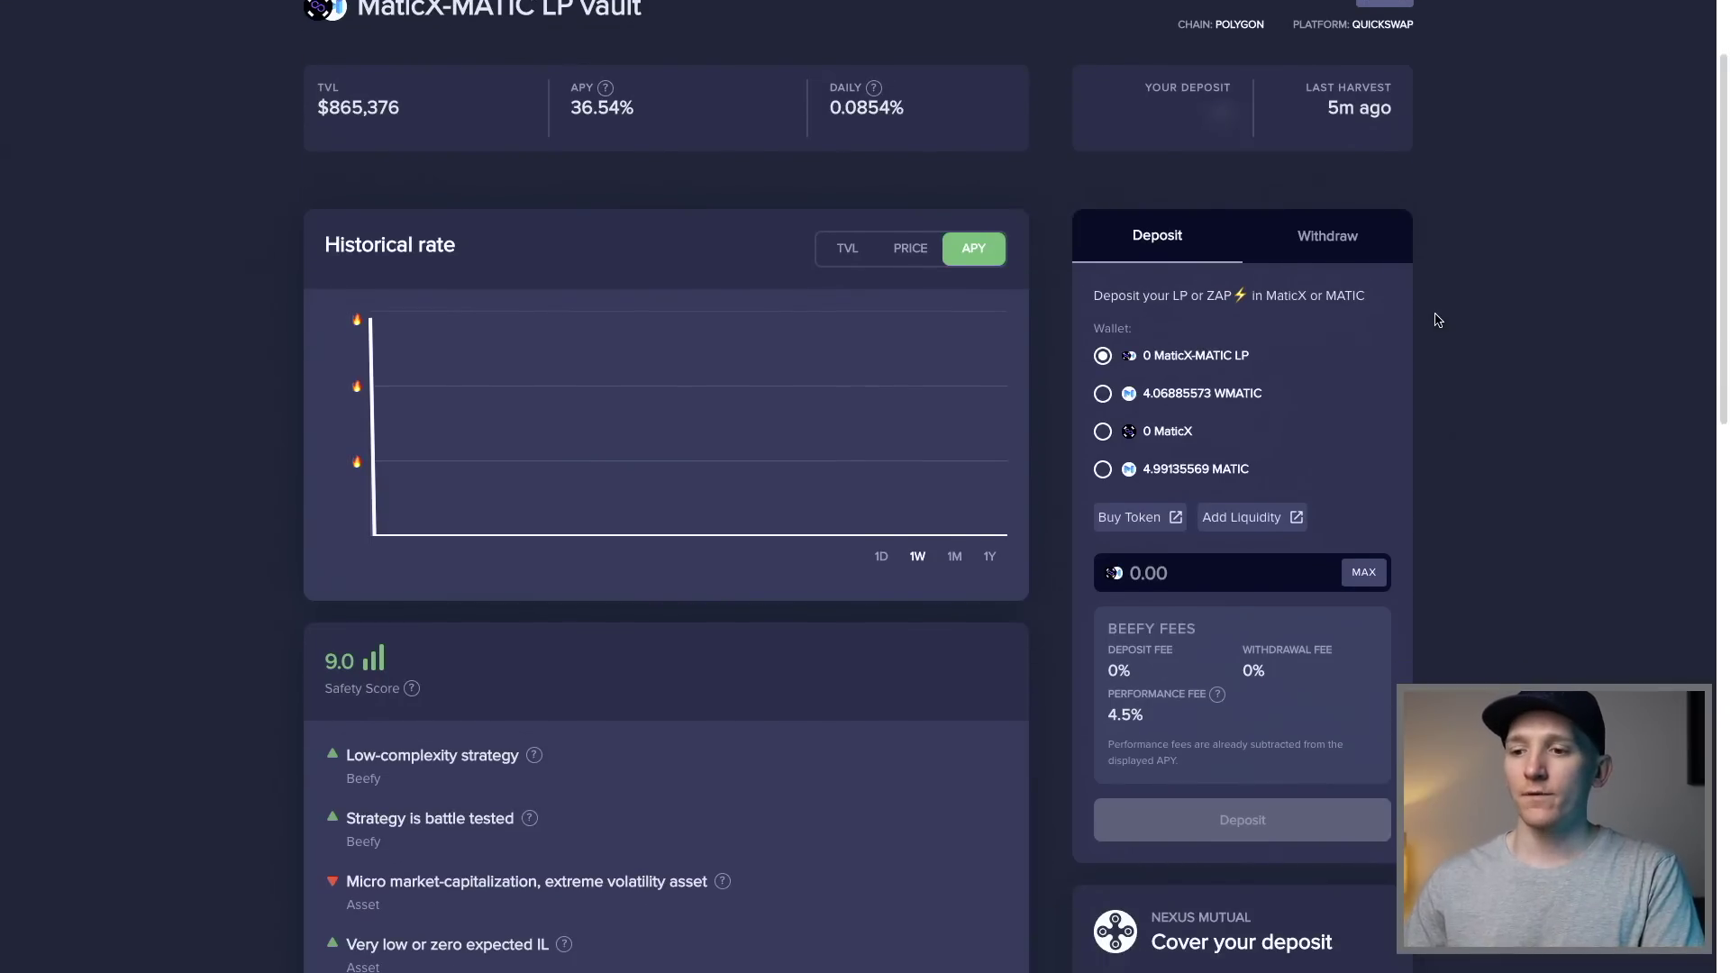
scroll(324, 568, "down", 5)
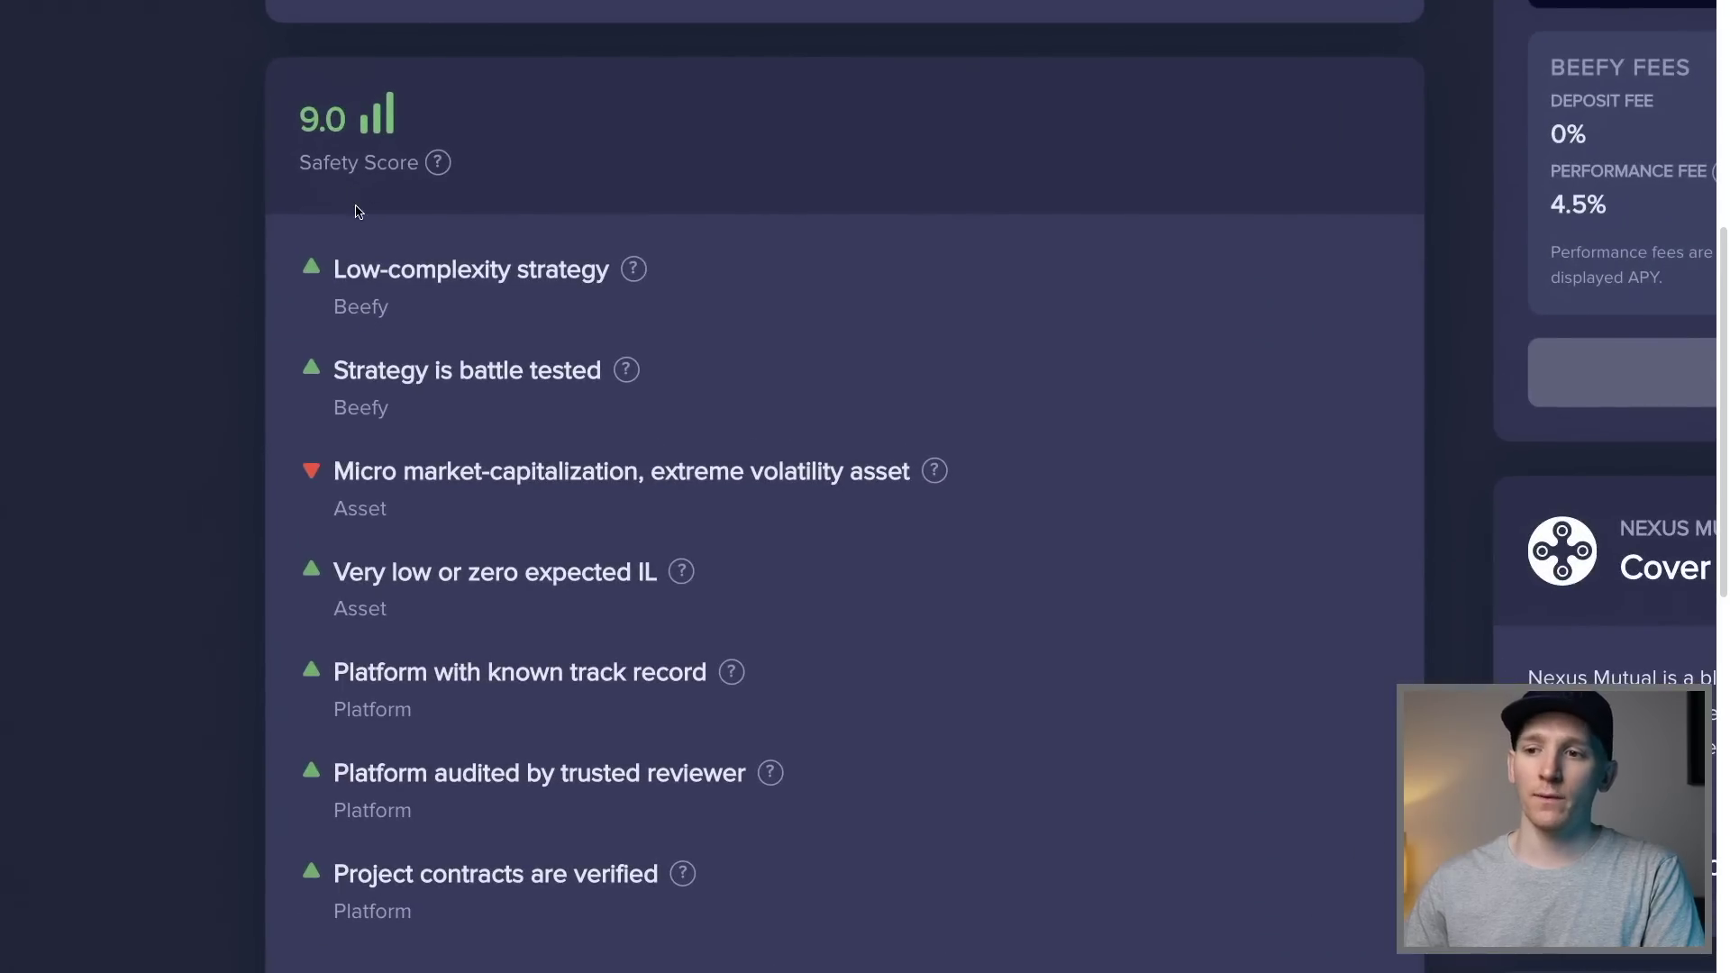
scroll(357, 211, "down", 1)
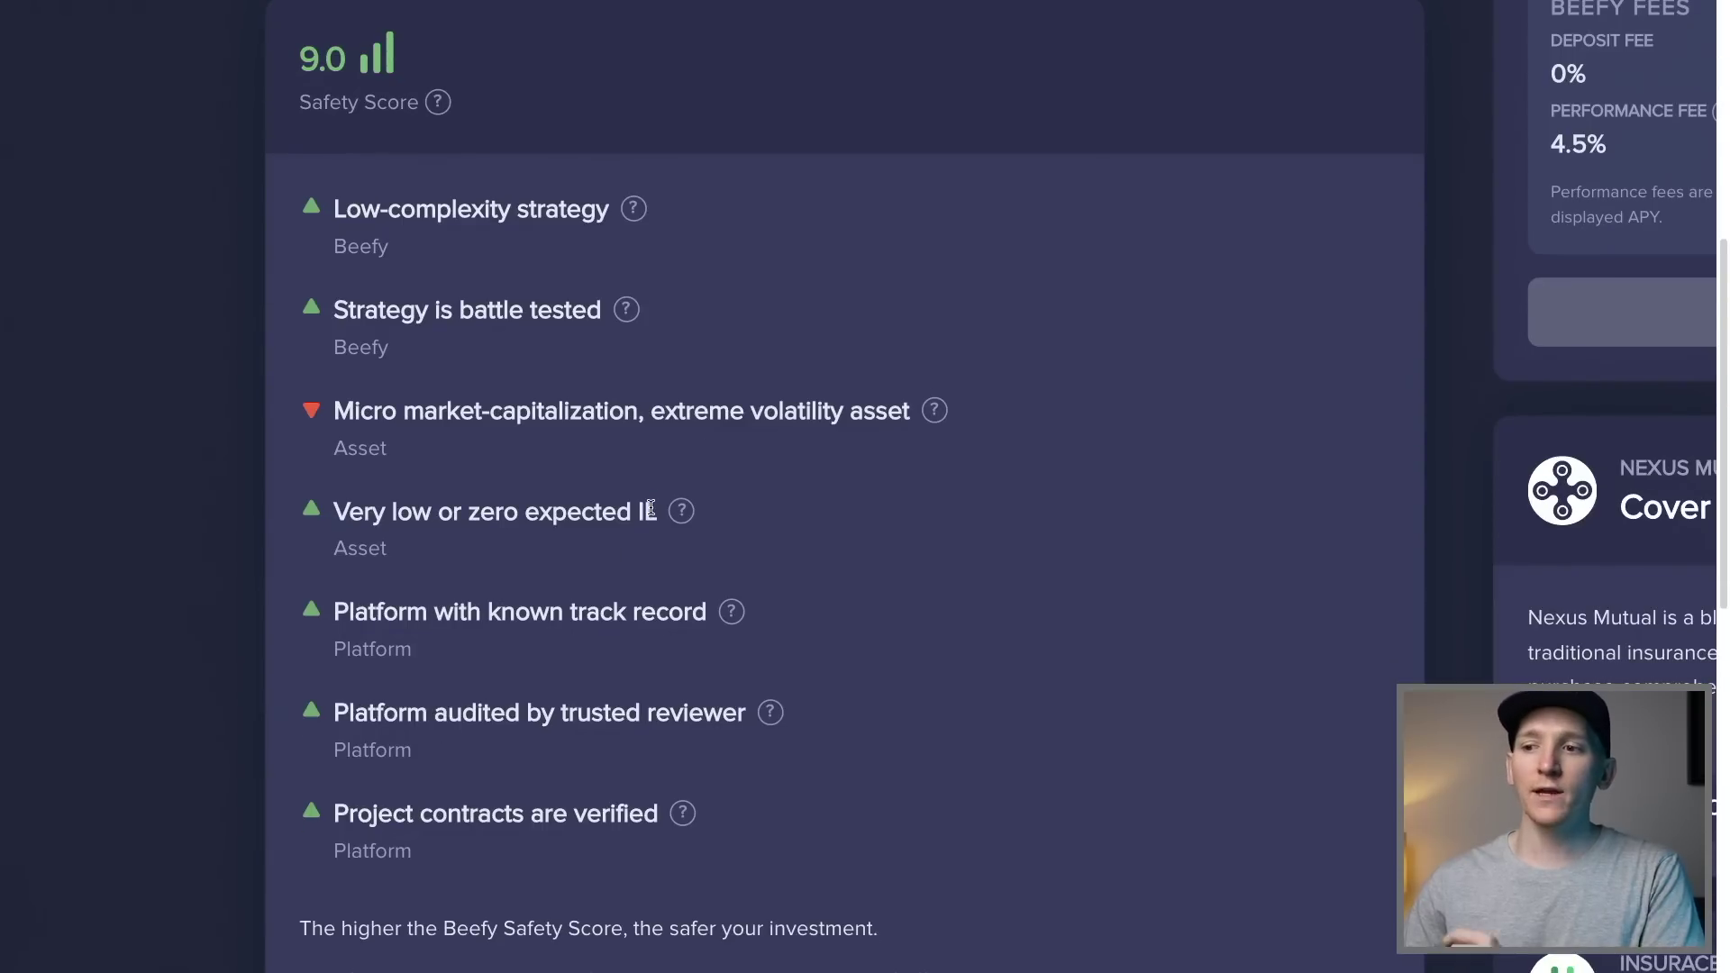
left_click_drag(655, 510, 356, 511)
left_click(538, 507)
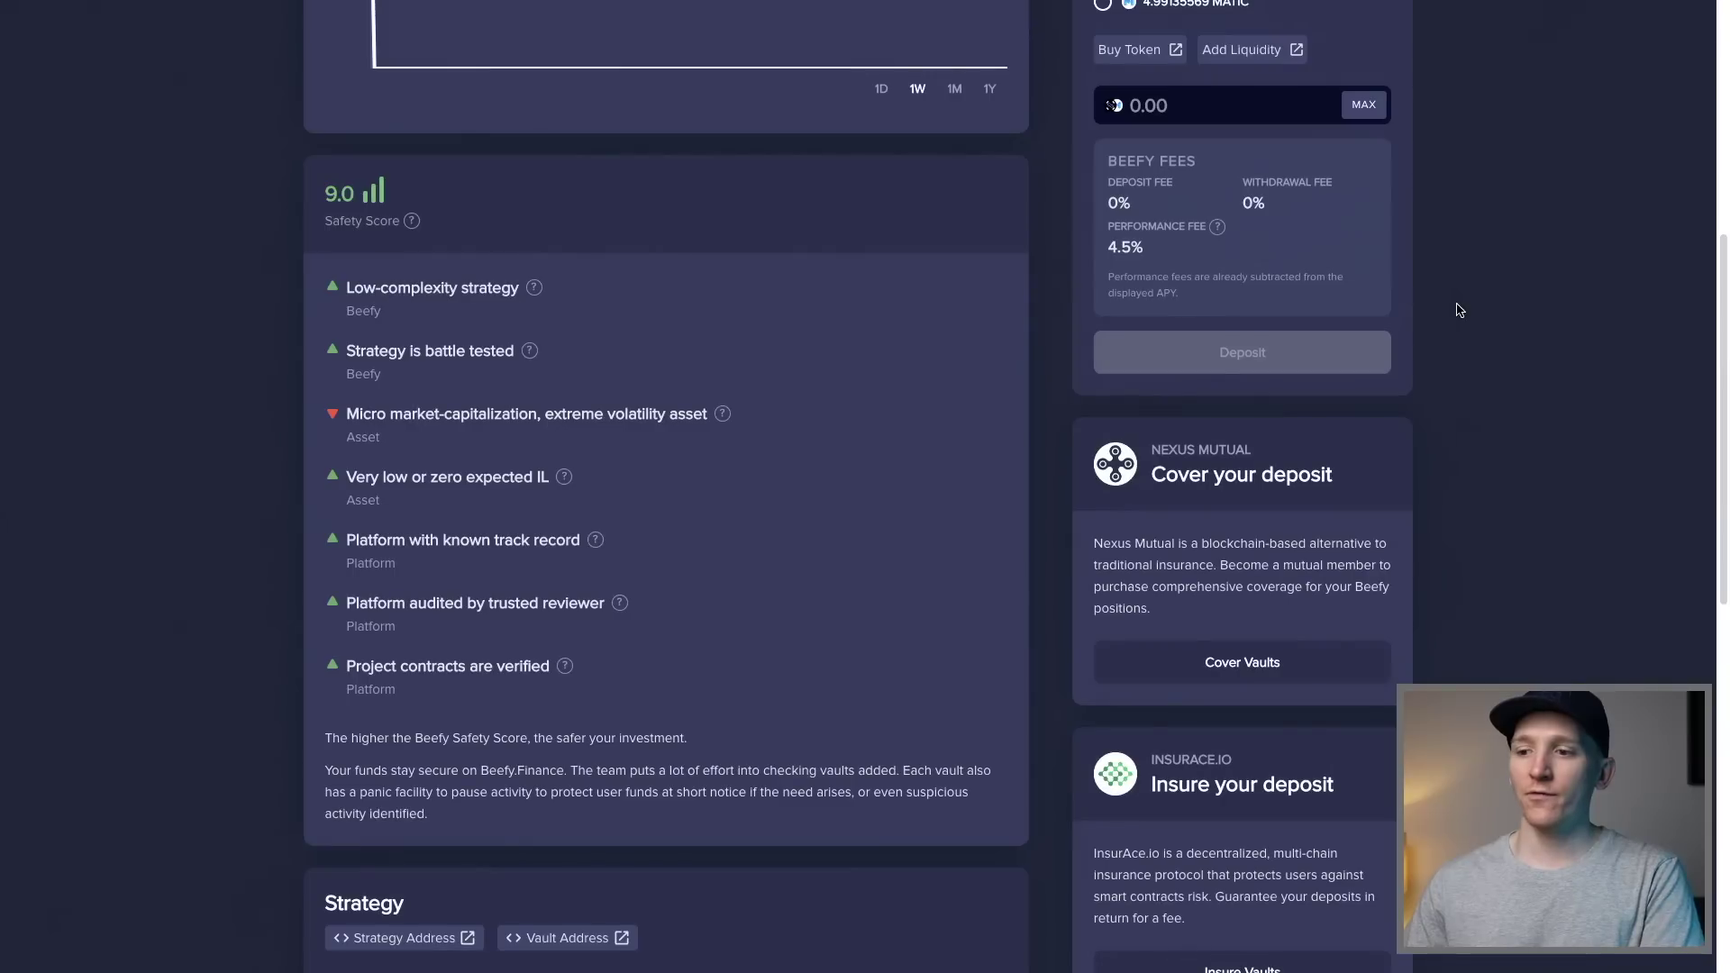
Step: Scroll on to the Strategy description and highlight the word 'user's' in it
scroll(1047, 486, "down", 1)
scroll(1047, 487, "down", 5)
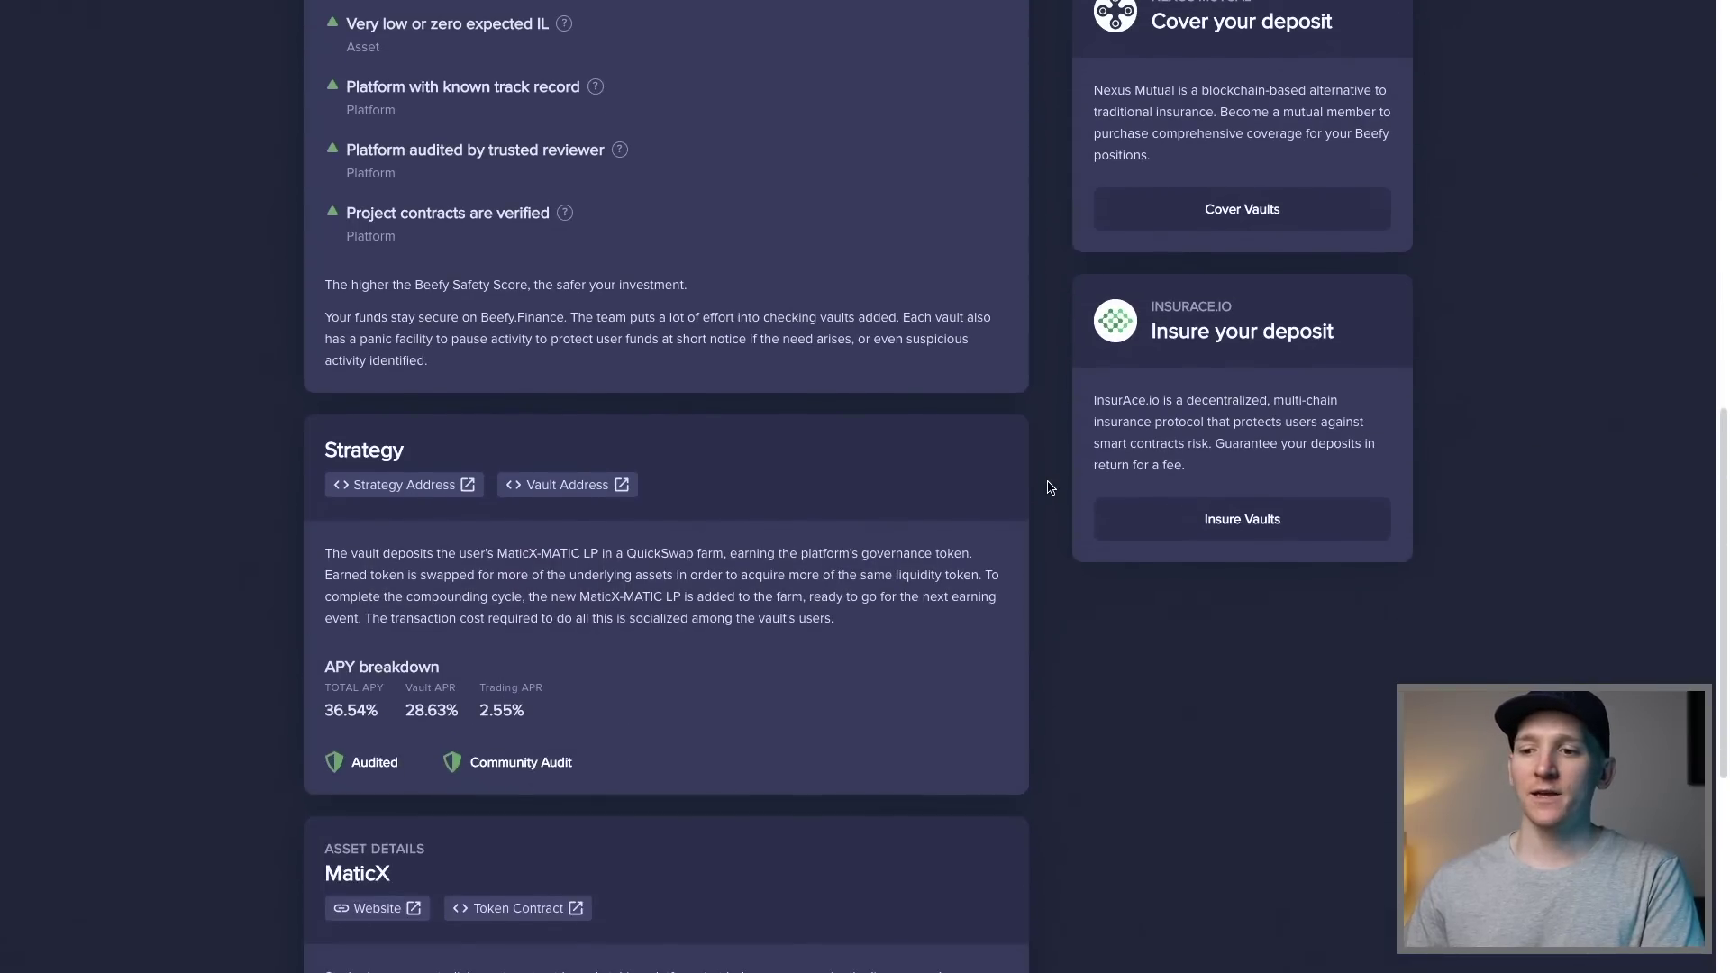
scroll(480, 590, "down", 1)
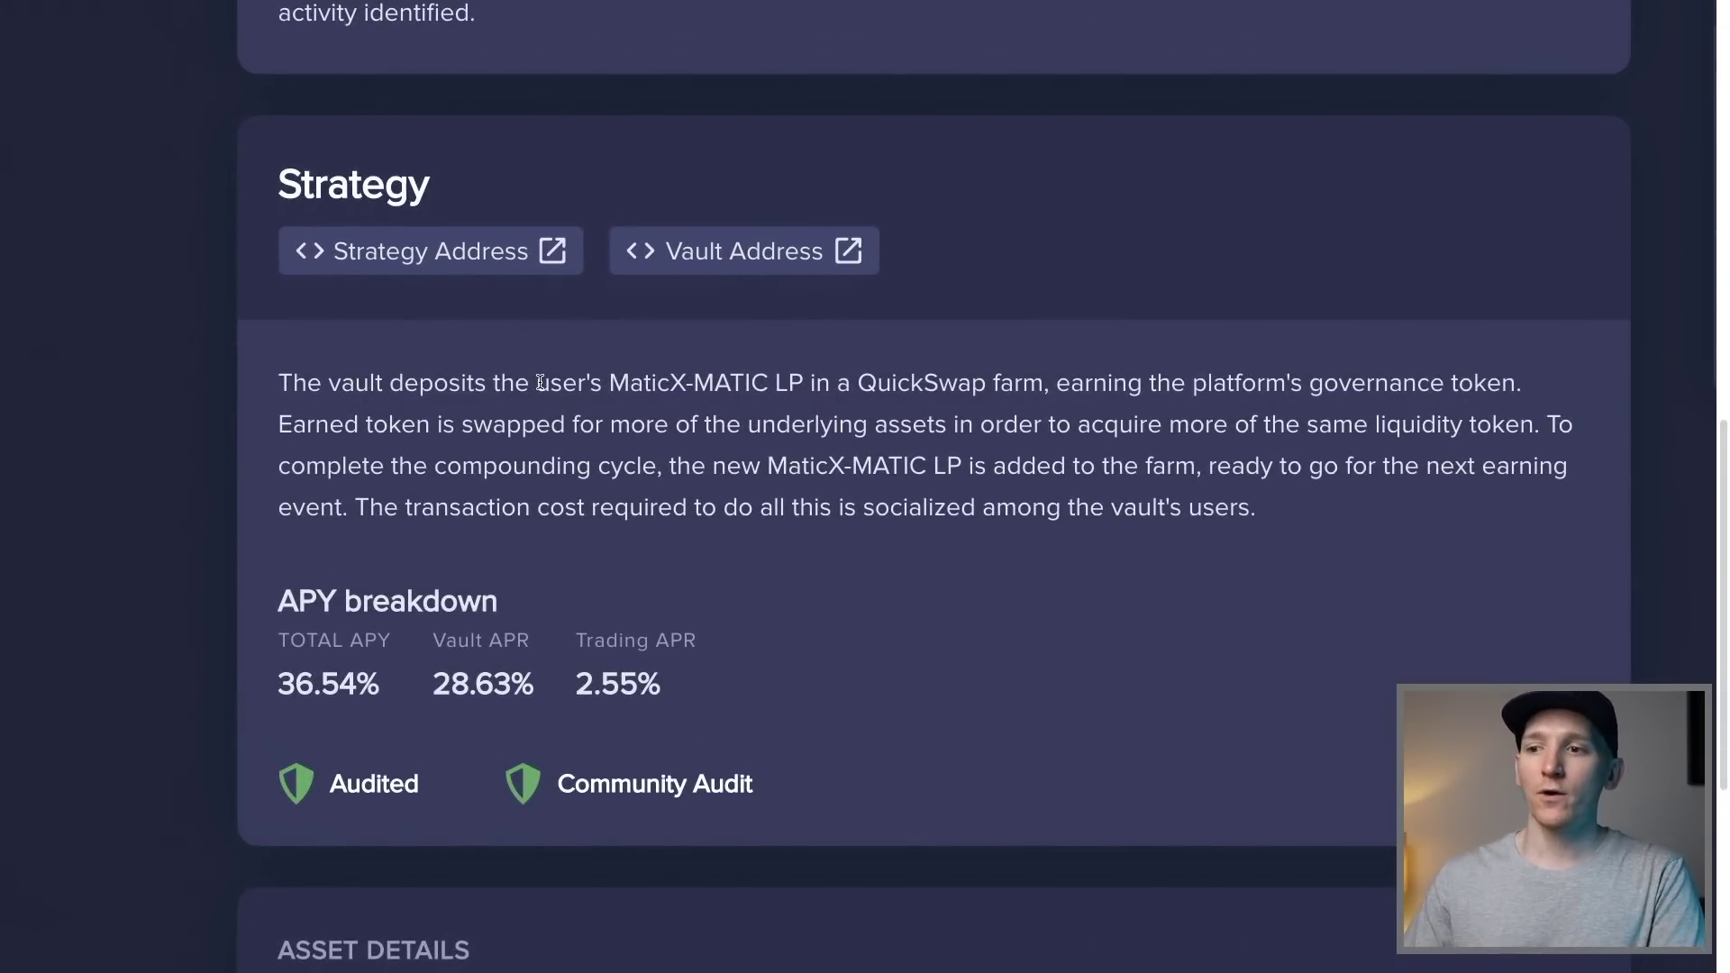
double_click(550, 382)
left_click(762, 383)
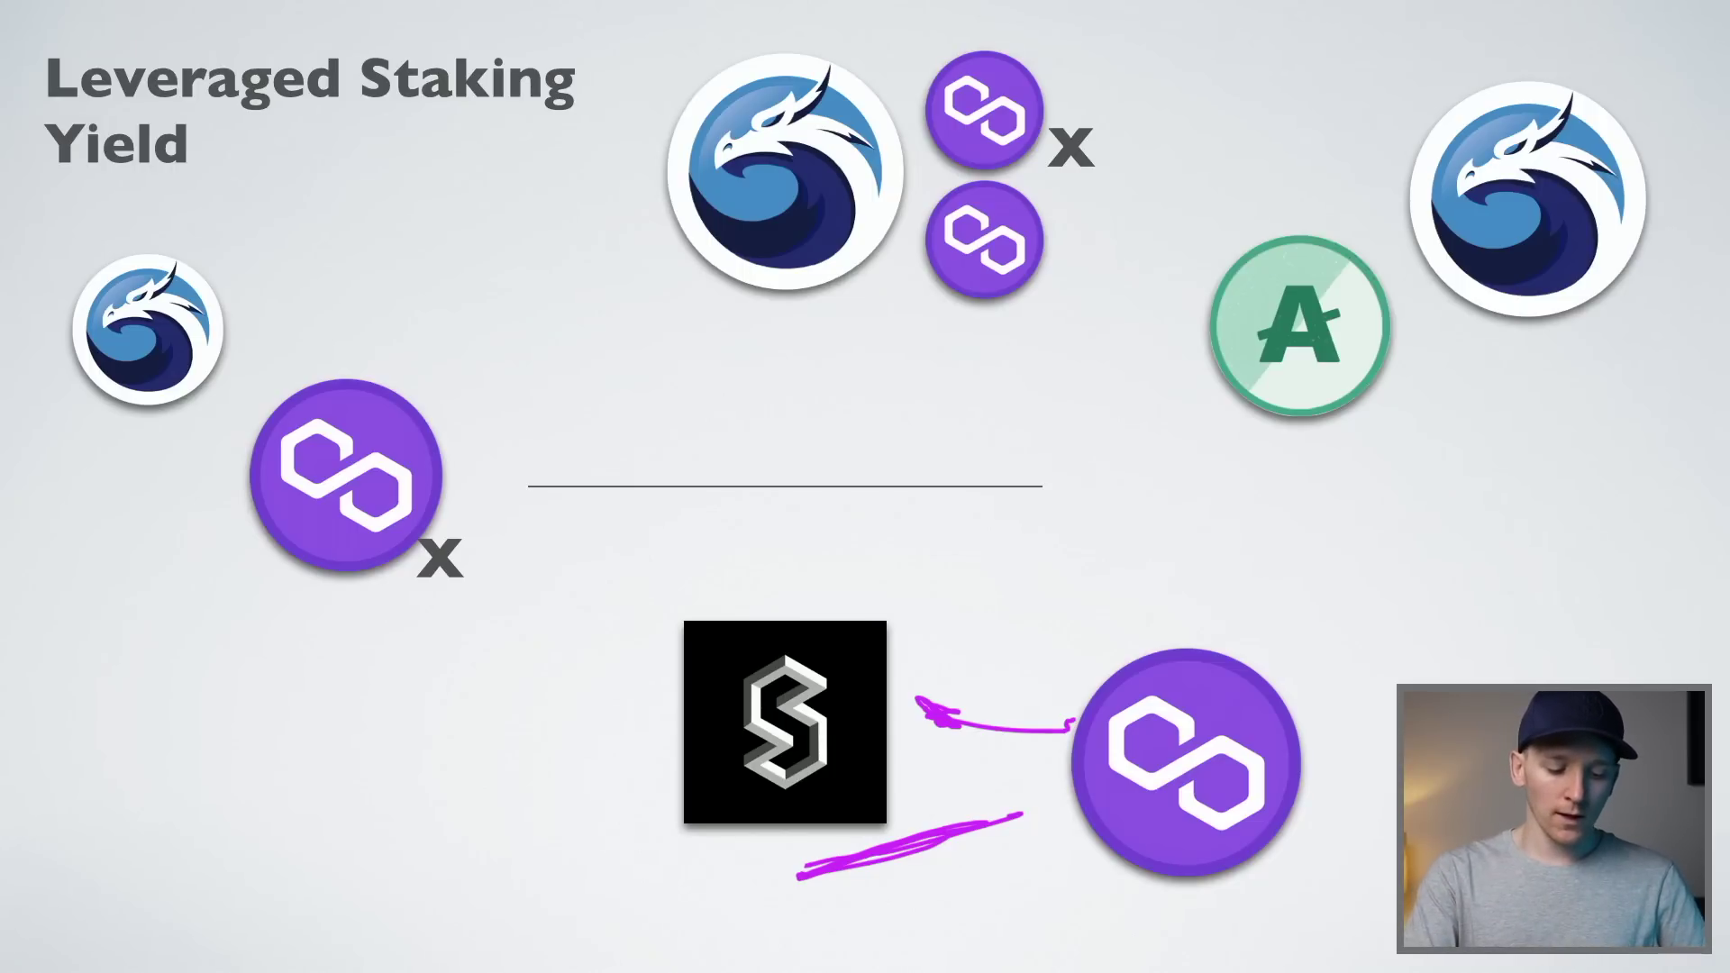
Step: Draw two magenta arrows between the diagram's logos and write 50% beside the Polygon coins
mouse_move(193, 369)
left_mouse_down()
mouse_move(250, 417)
mouse_move(239, 384)
left_mouse_up()
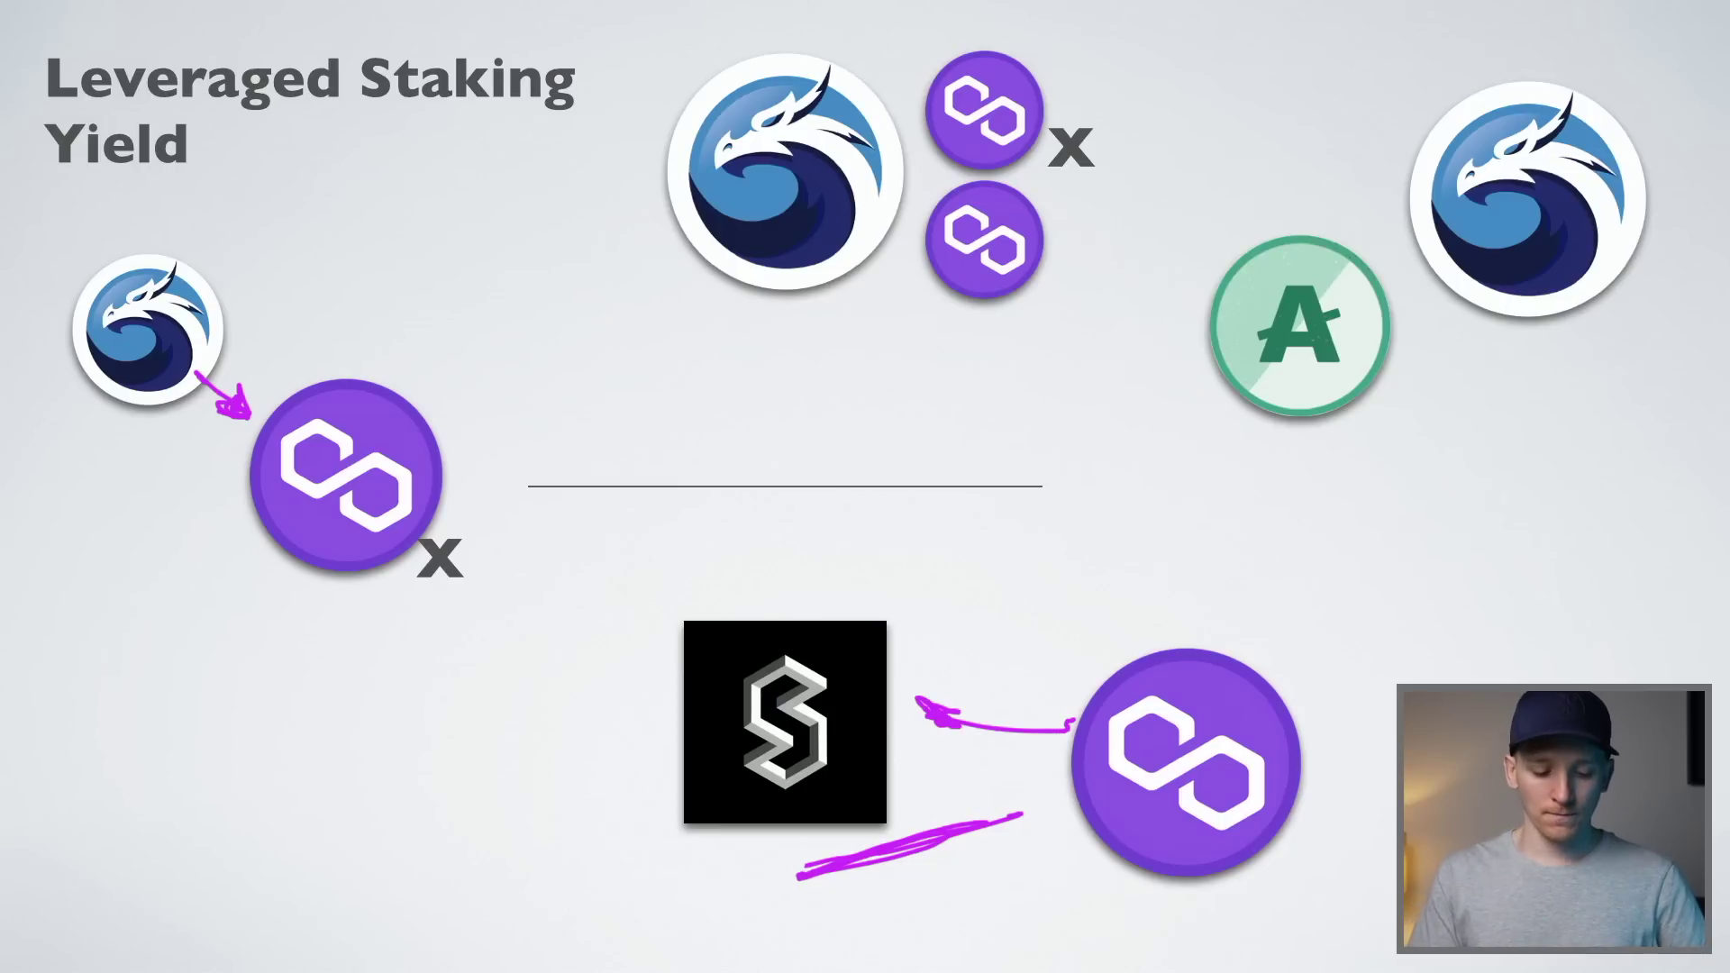
mouse_move(423, 399)
left_mouse_down()
mouse_move(602, 298)
mouse_move(615, 324)
left_mouse_up()
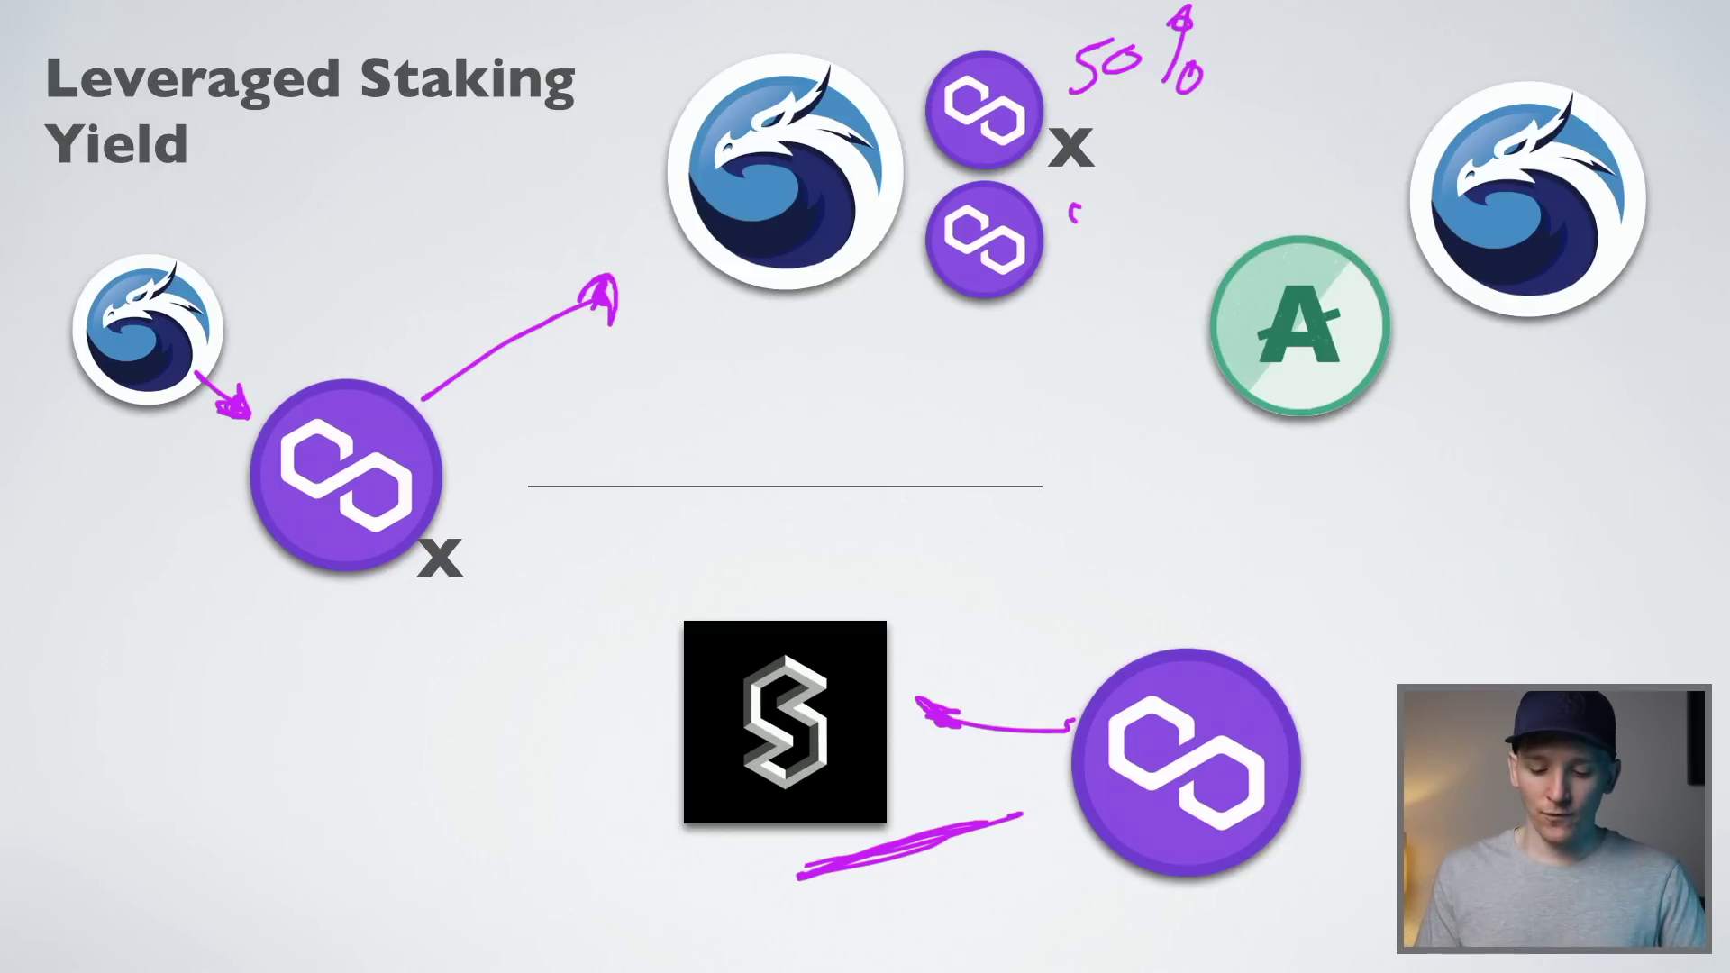
left_click_drag(1072, 211, 1058, 249)
left_click_drag(1076, 200, 1104, 196)
mouse_move(1126, 220)
left_mouse_down()
mouse_move(1156, 153)
mouse_move(1151, 200)
left_mouse_up()
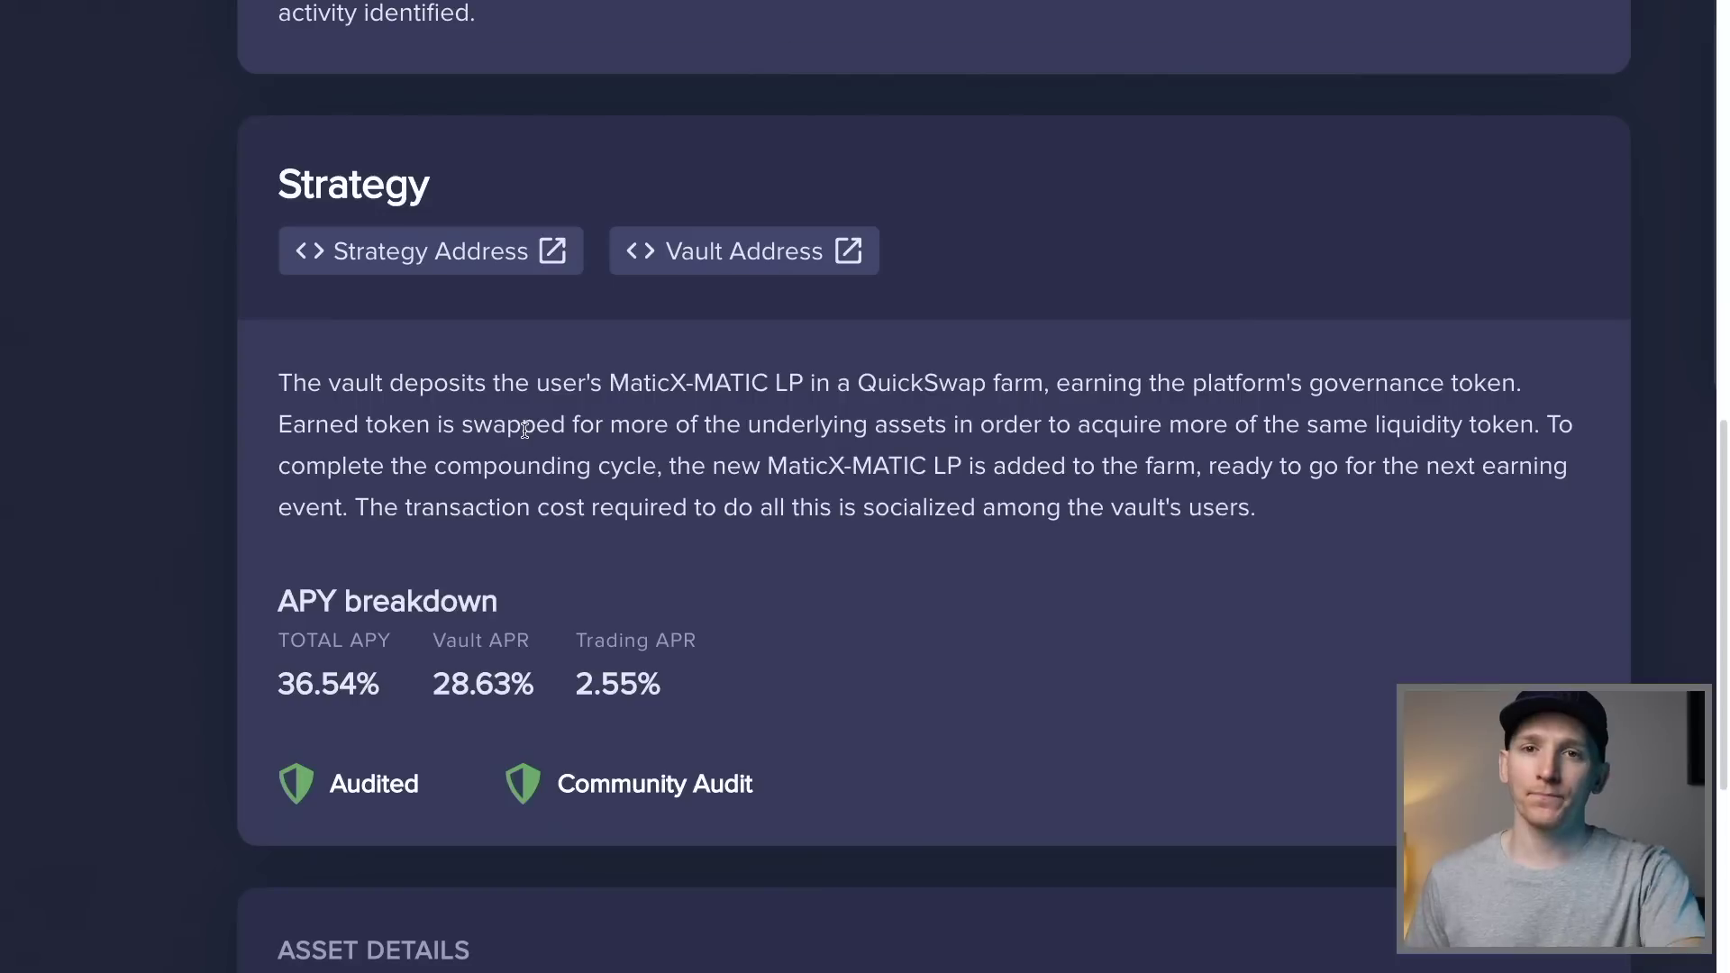
Step: Zoom the vault page out, return to its top, and check MetaMask assets: 4.9914 MATIC, 0.029 WETH
key("ctrl+minus")
key("ctrl+minus")
key("ctrl+minus")
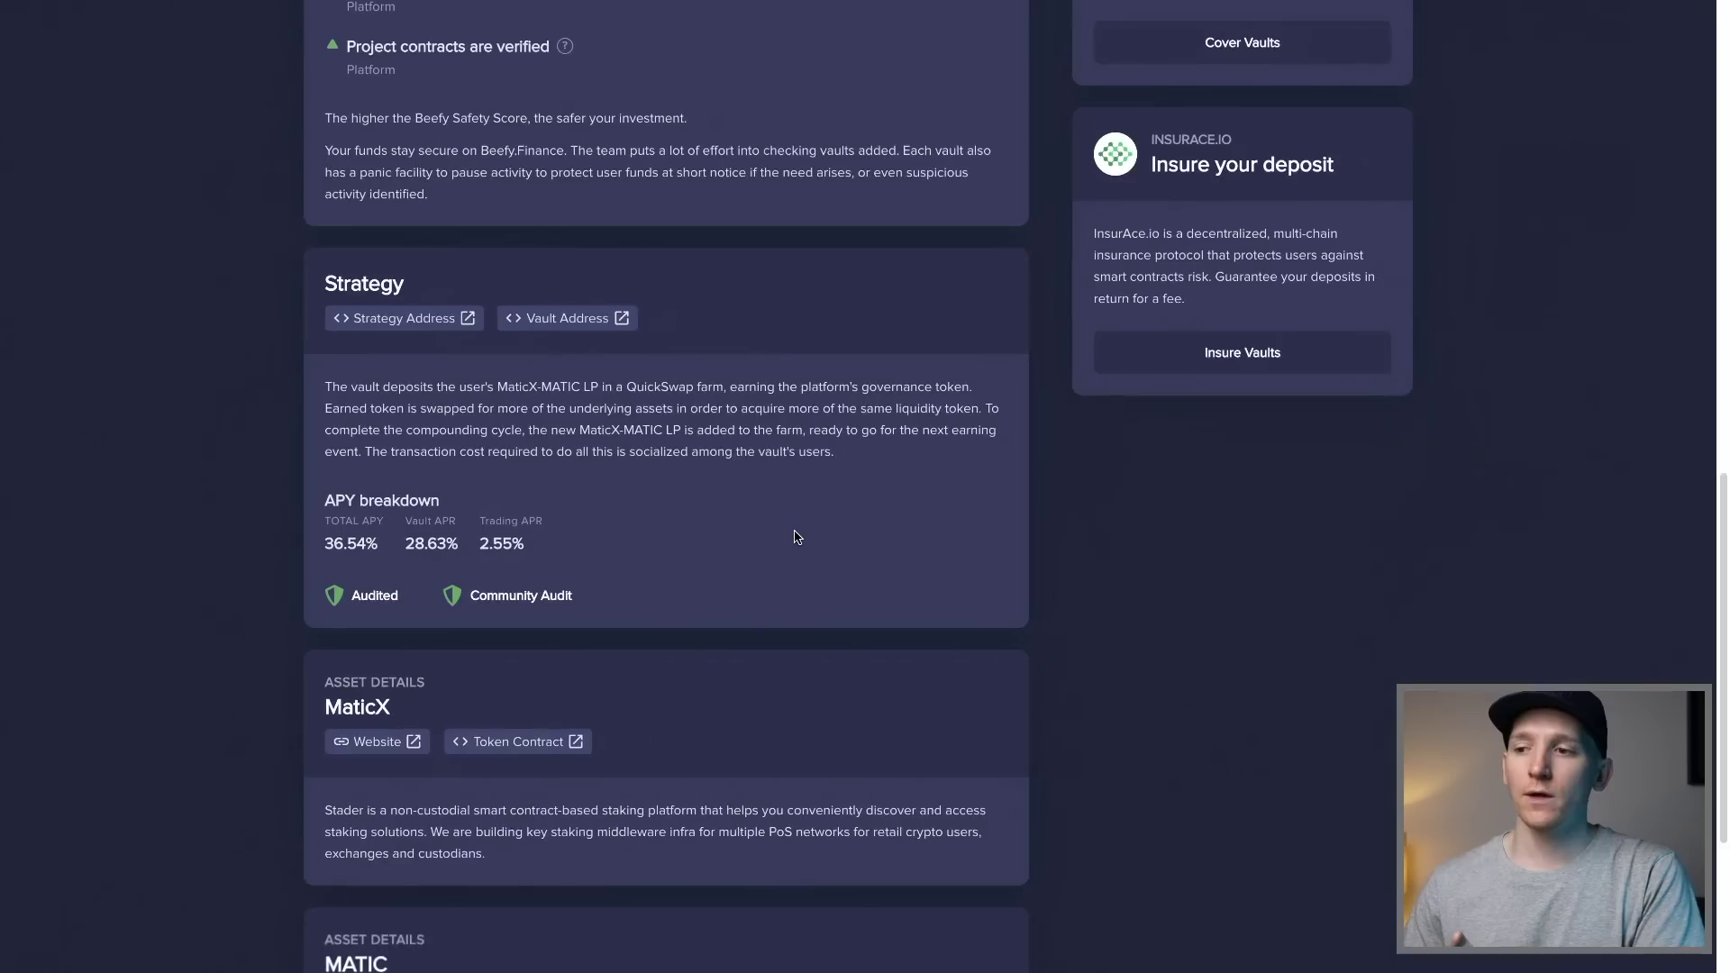
scroll(796, 537, "up", 10)
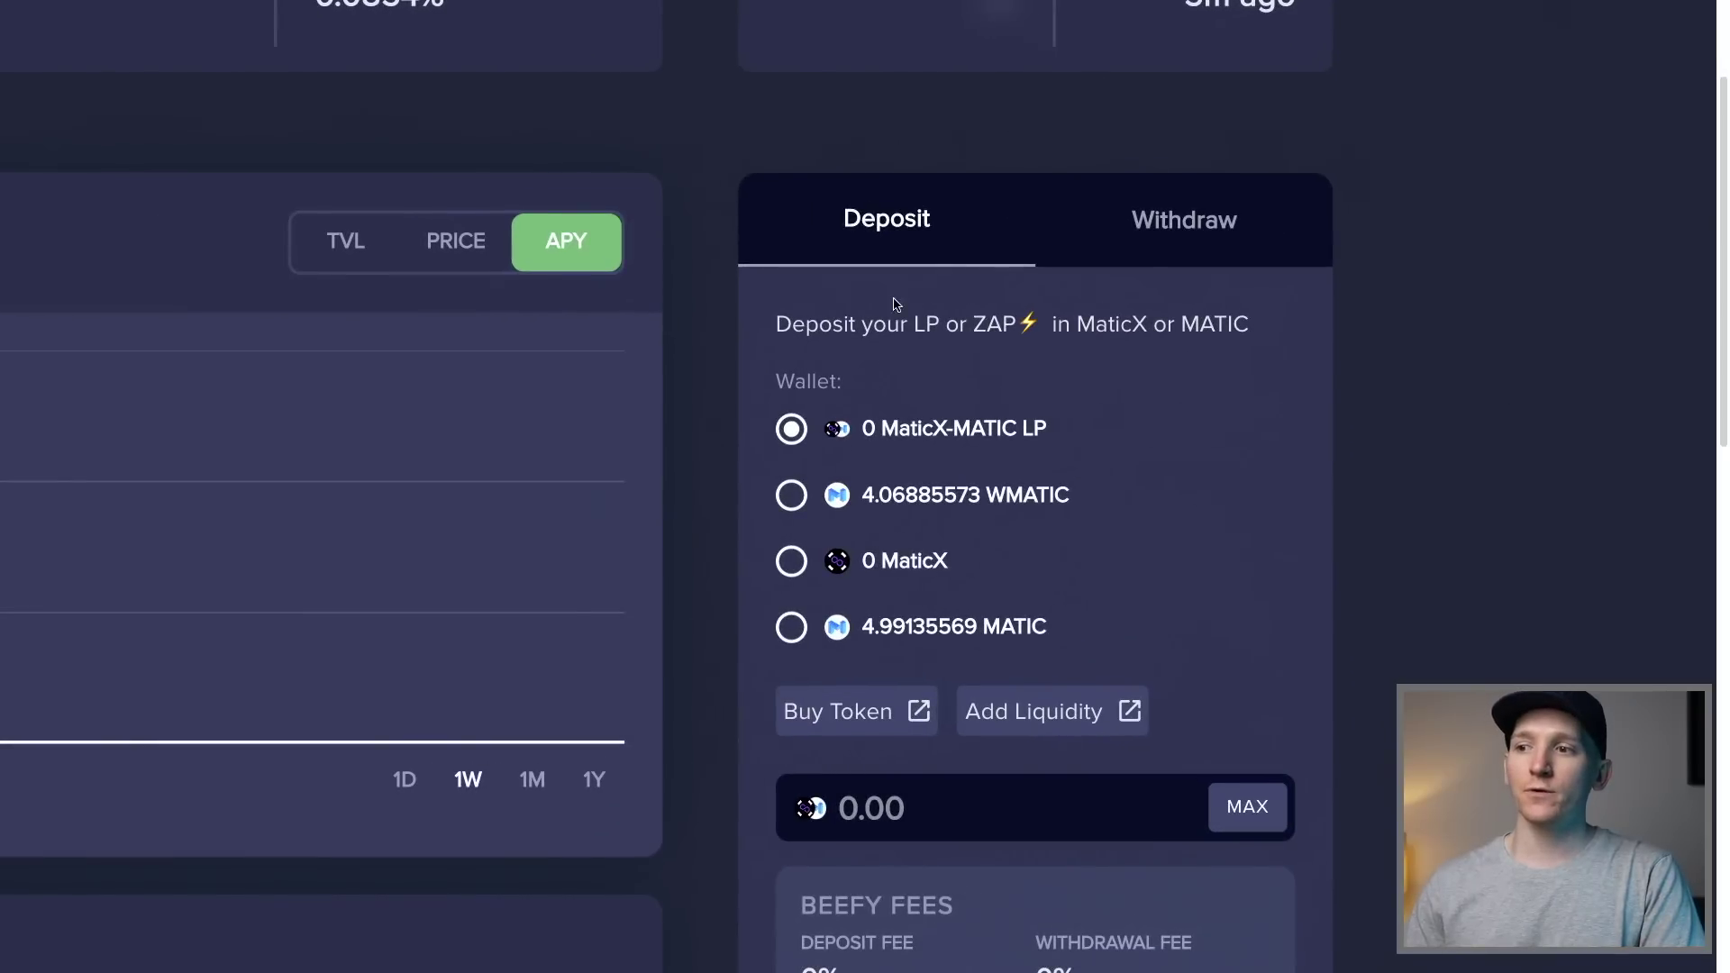
scroll(919, 271, "down", 1)
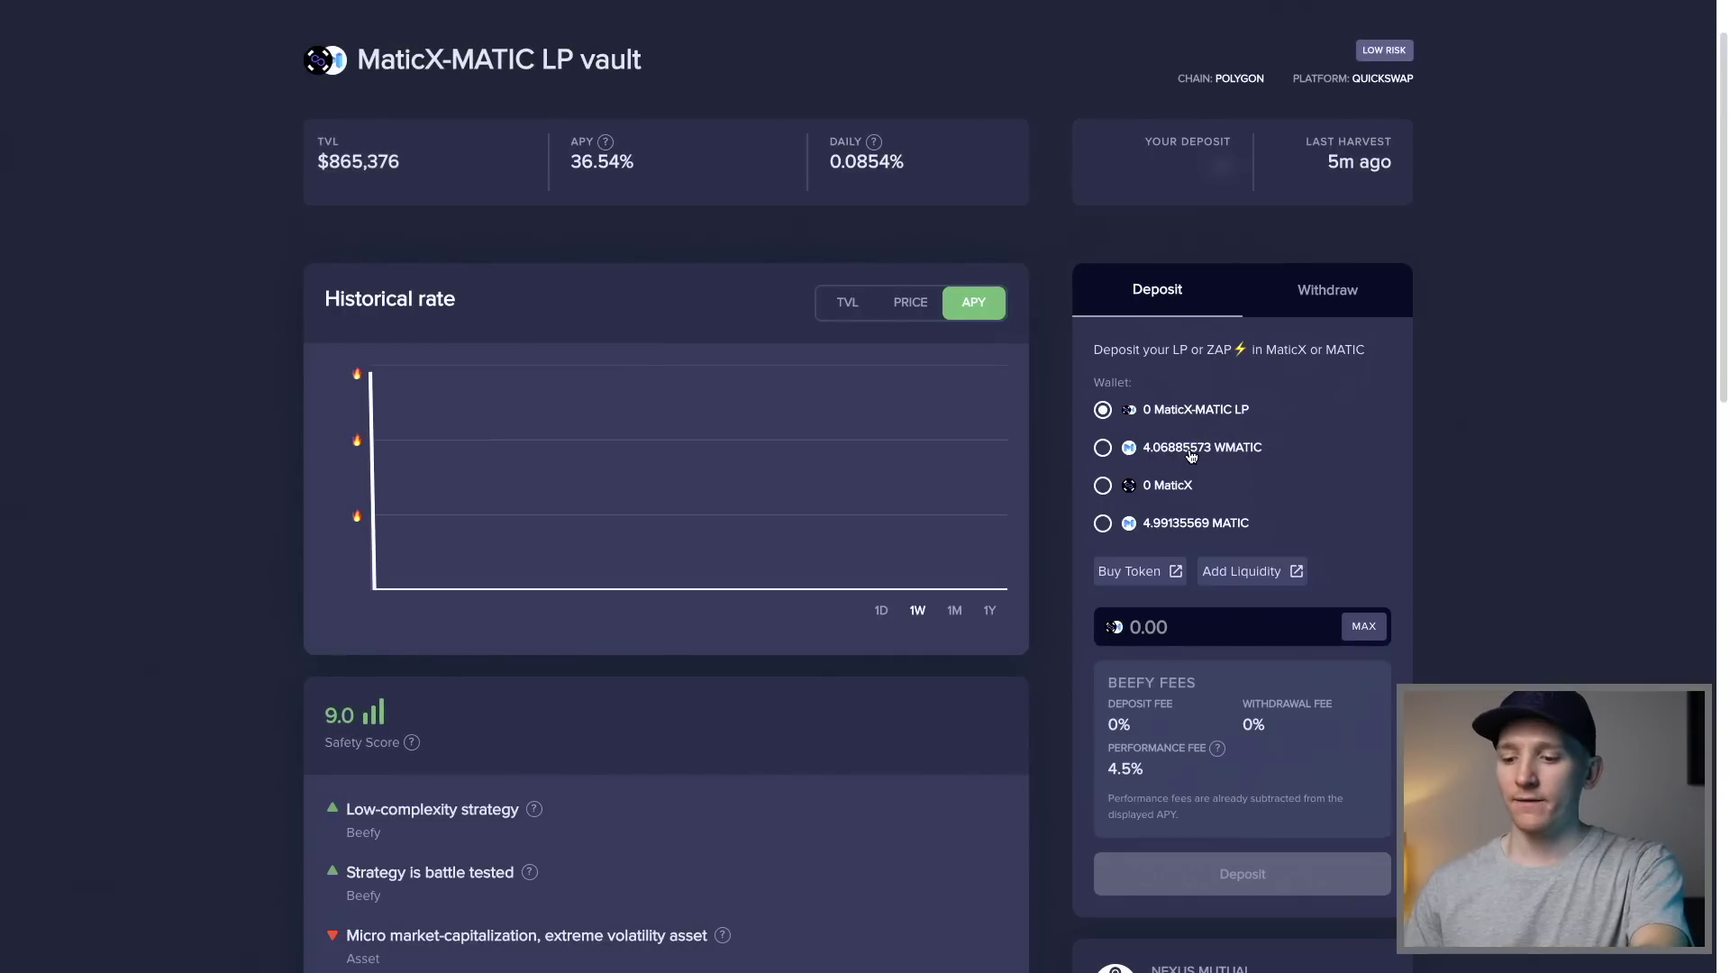
key("alt+shift+m")
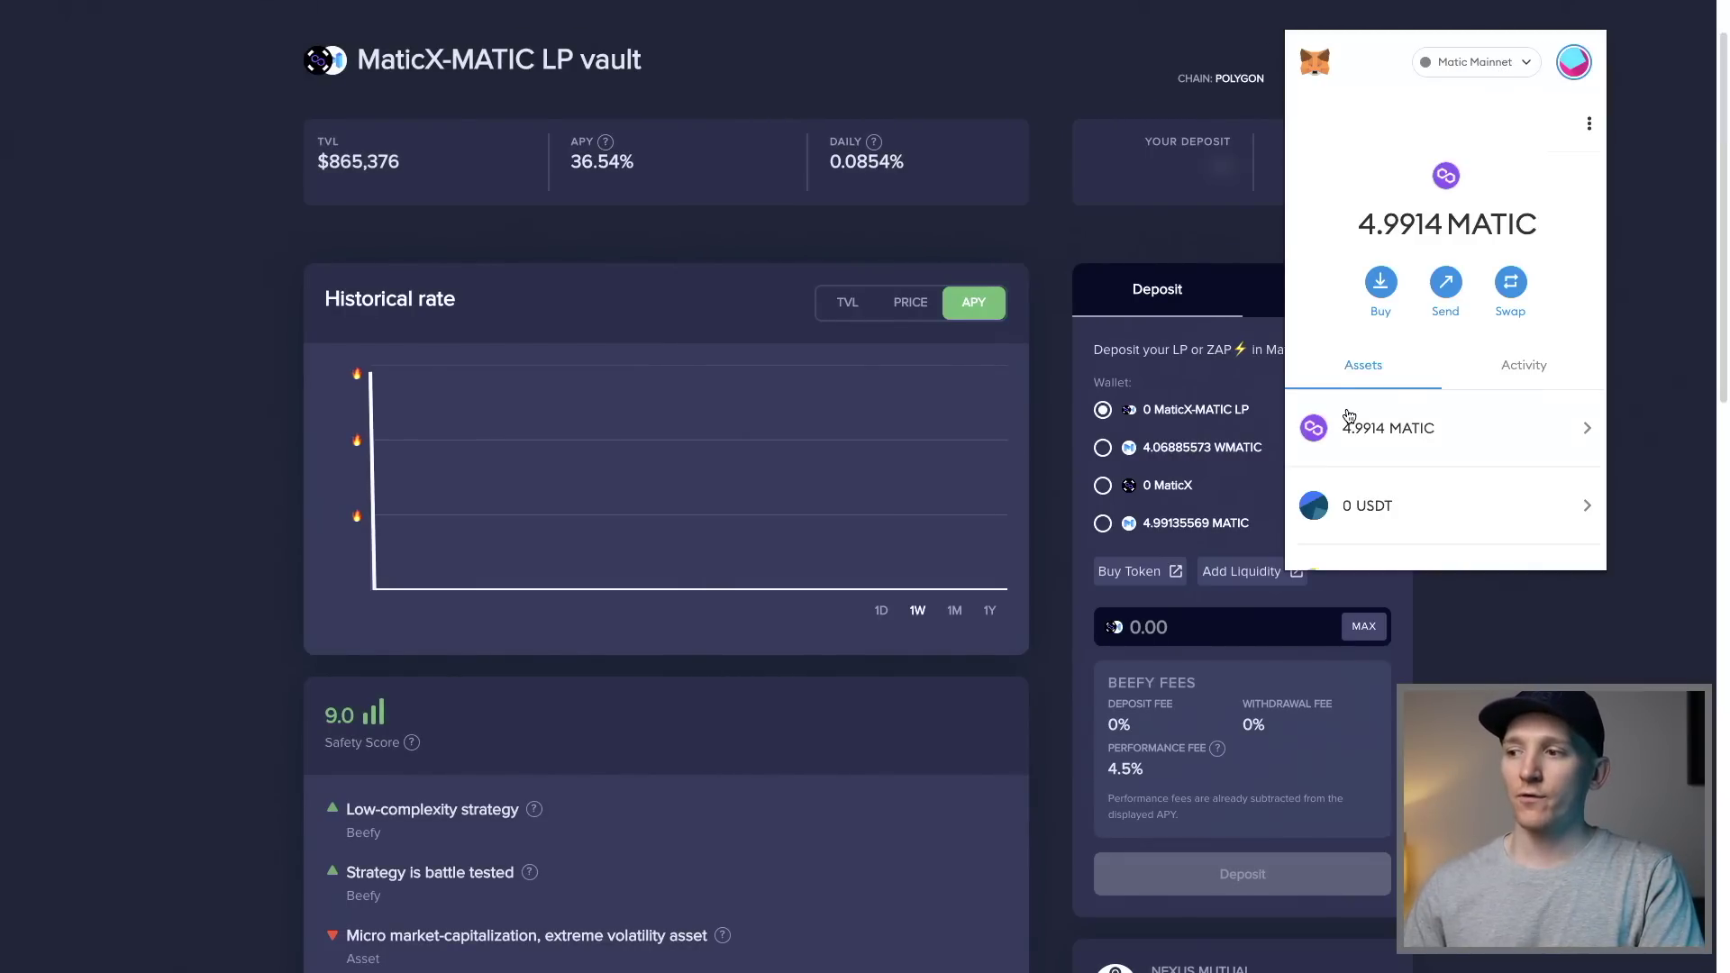
scroll(1343, 413, "down", 3)
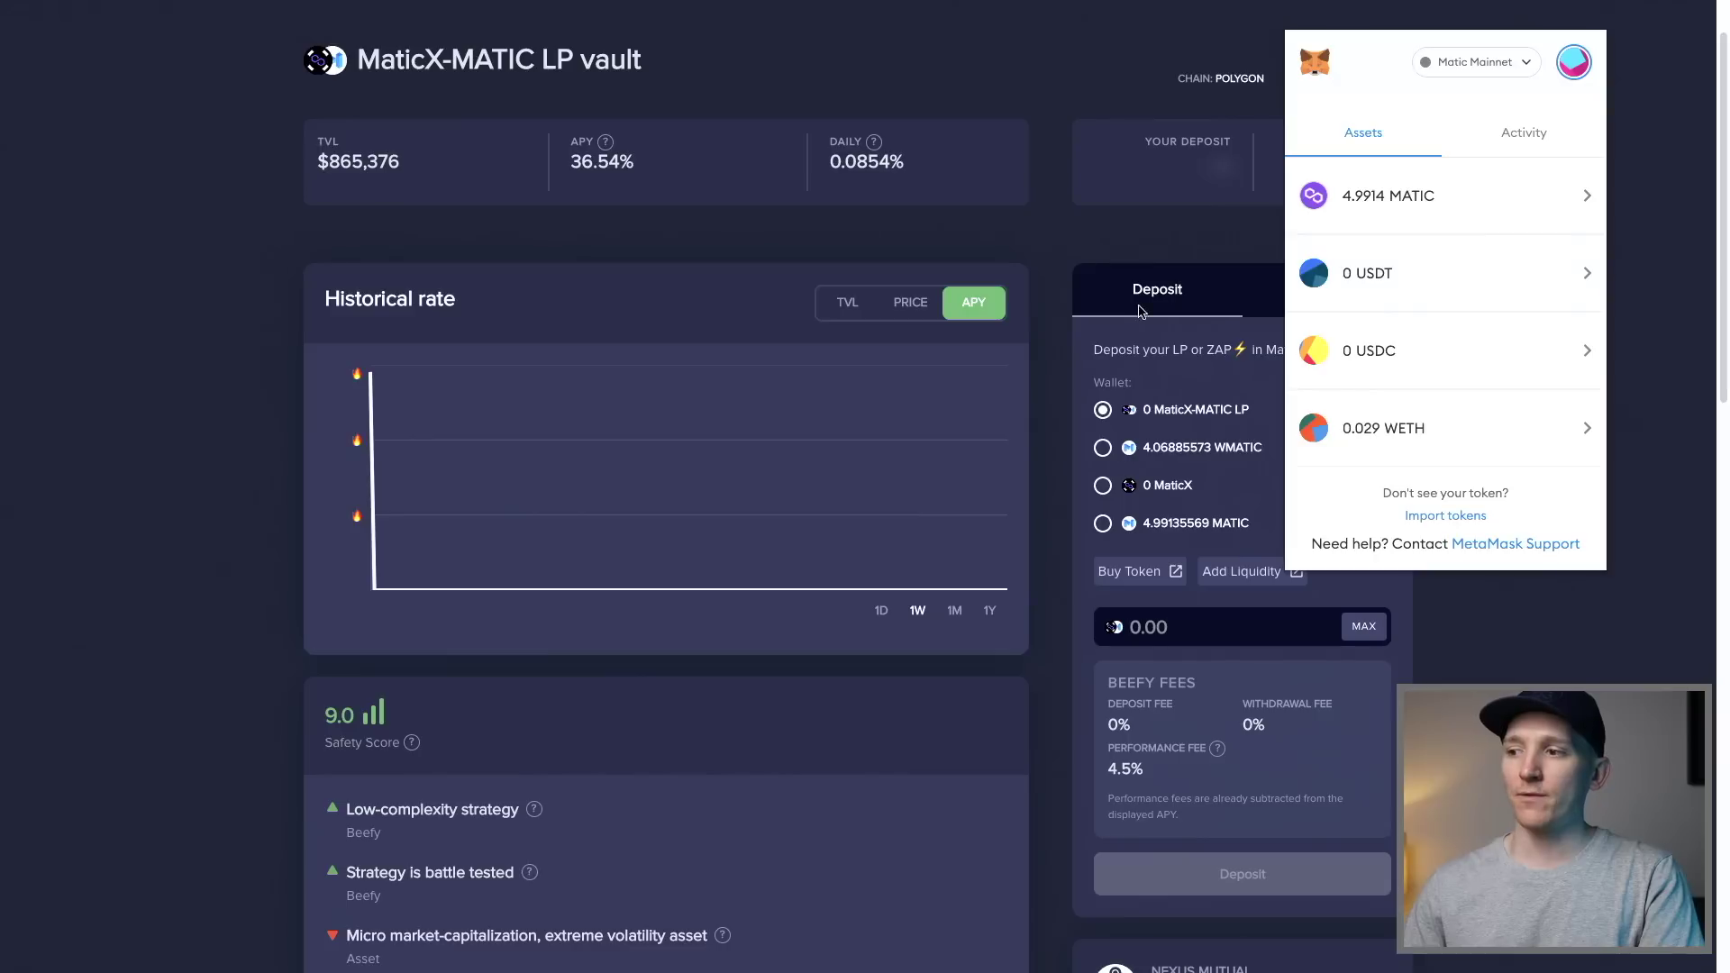
Step: Close the wallet overview and choose WMATIC as the vault's deposit token
left_click(1059, 257)
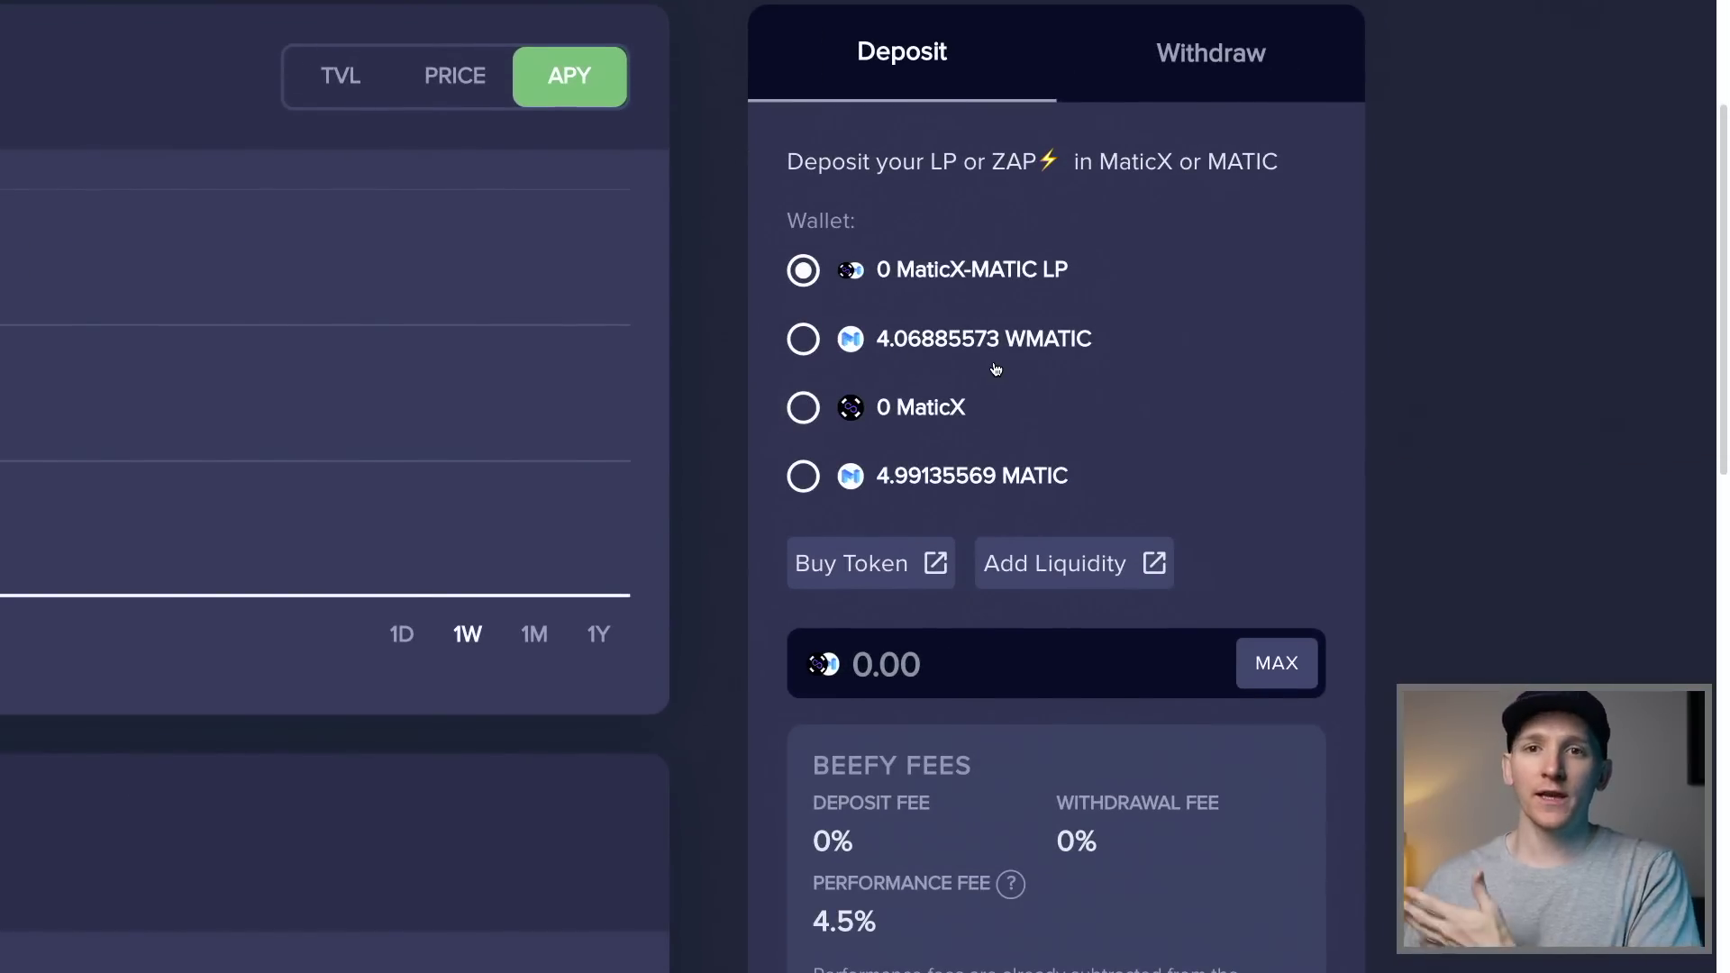
left_click(1033, 342)
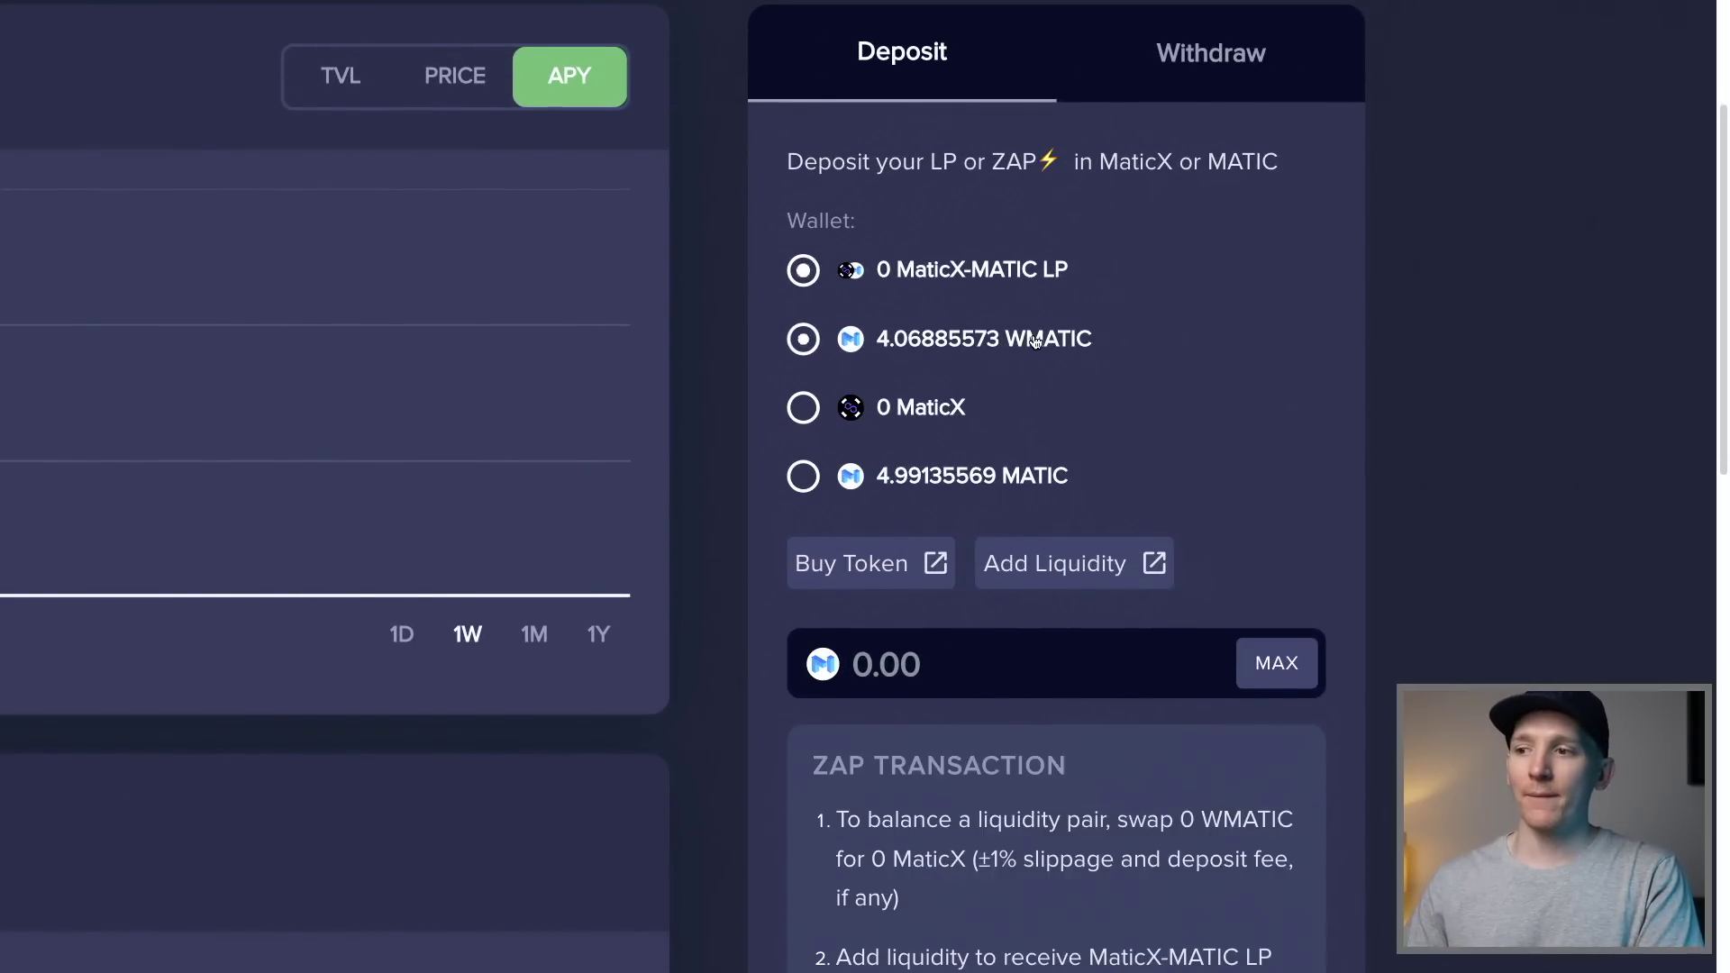
left_click(923, 475)
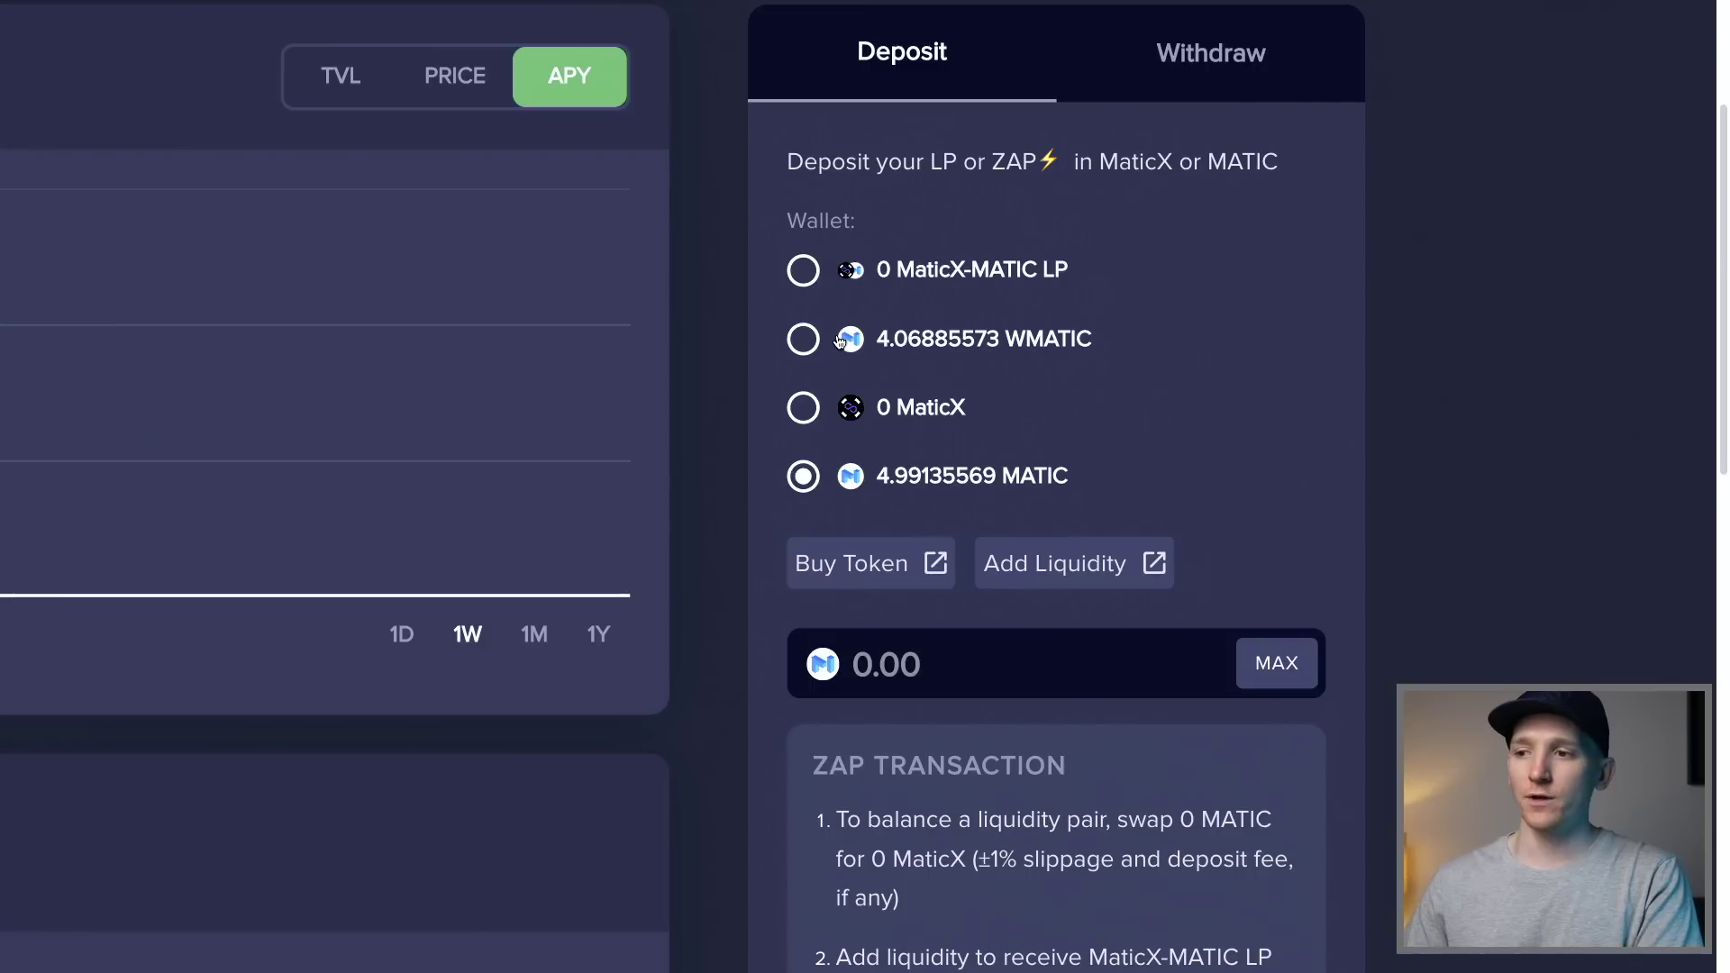
left_click(810, 340)
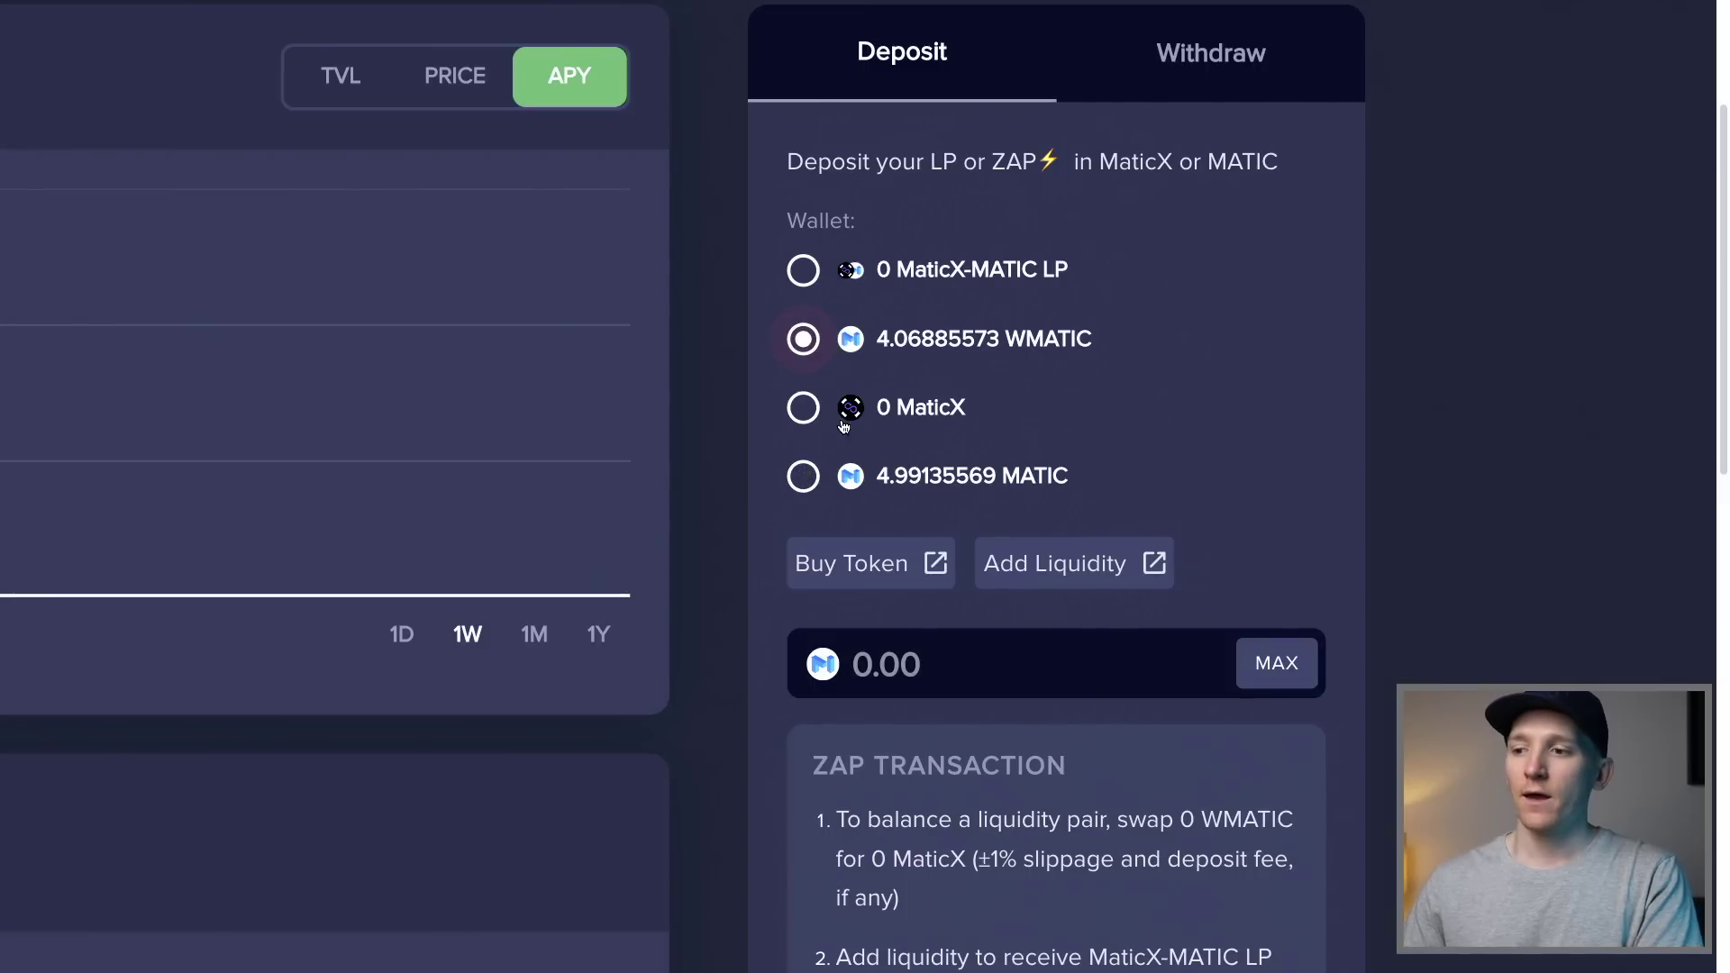
scroll(991, 438, "down", 1)
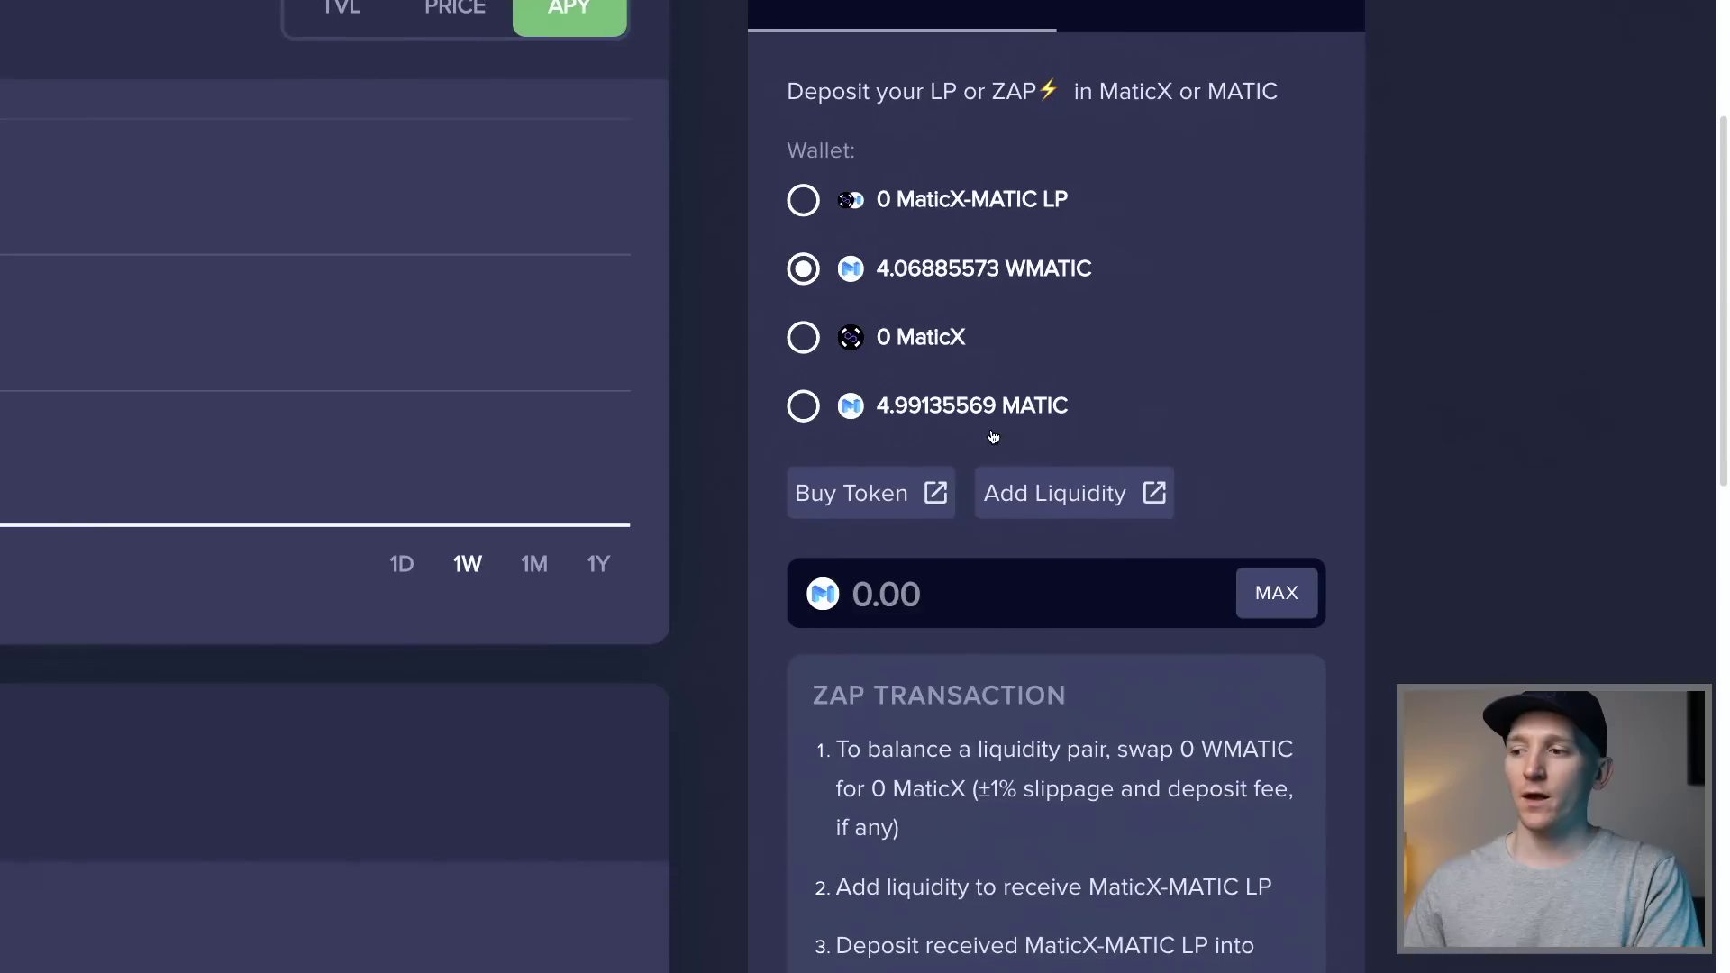
Step: Enter the full 4.06885573 WMATIC balance and review the zap swapping 2.037481 WMATIC for 2.026182 MaticX
left_click(1258, 598)
scroll(1352, 484, "down", 1)
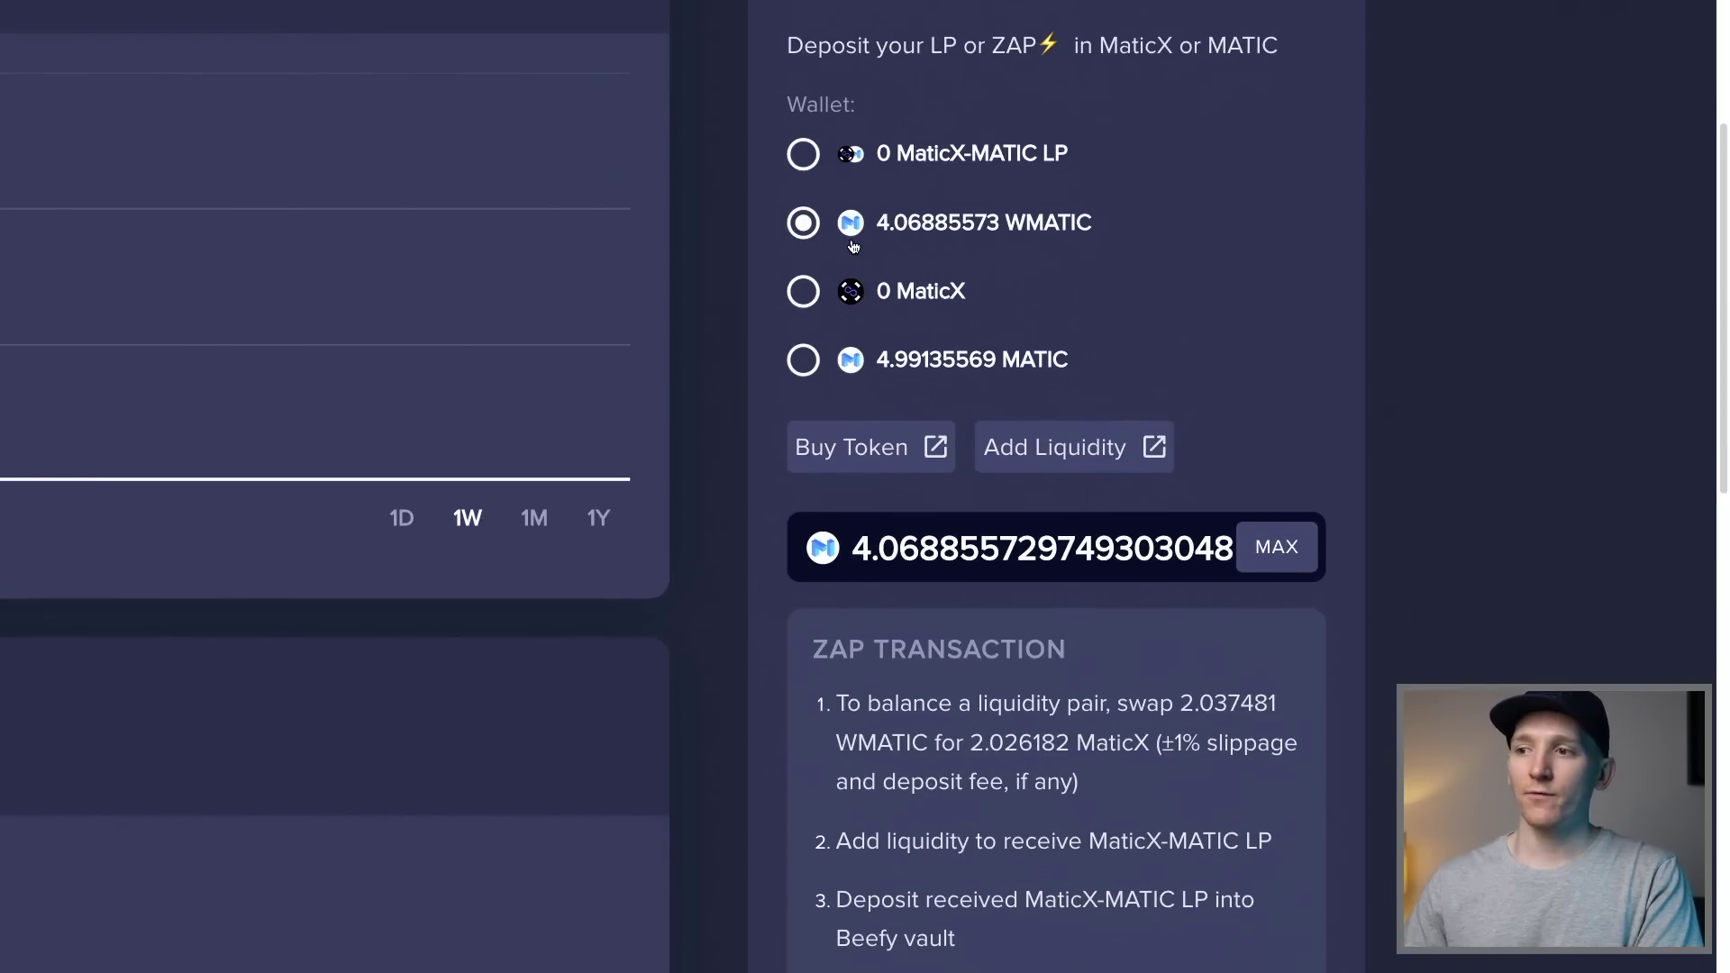
scroll(888, 547, "down", 3)
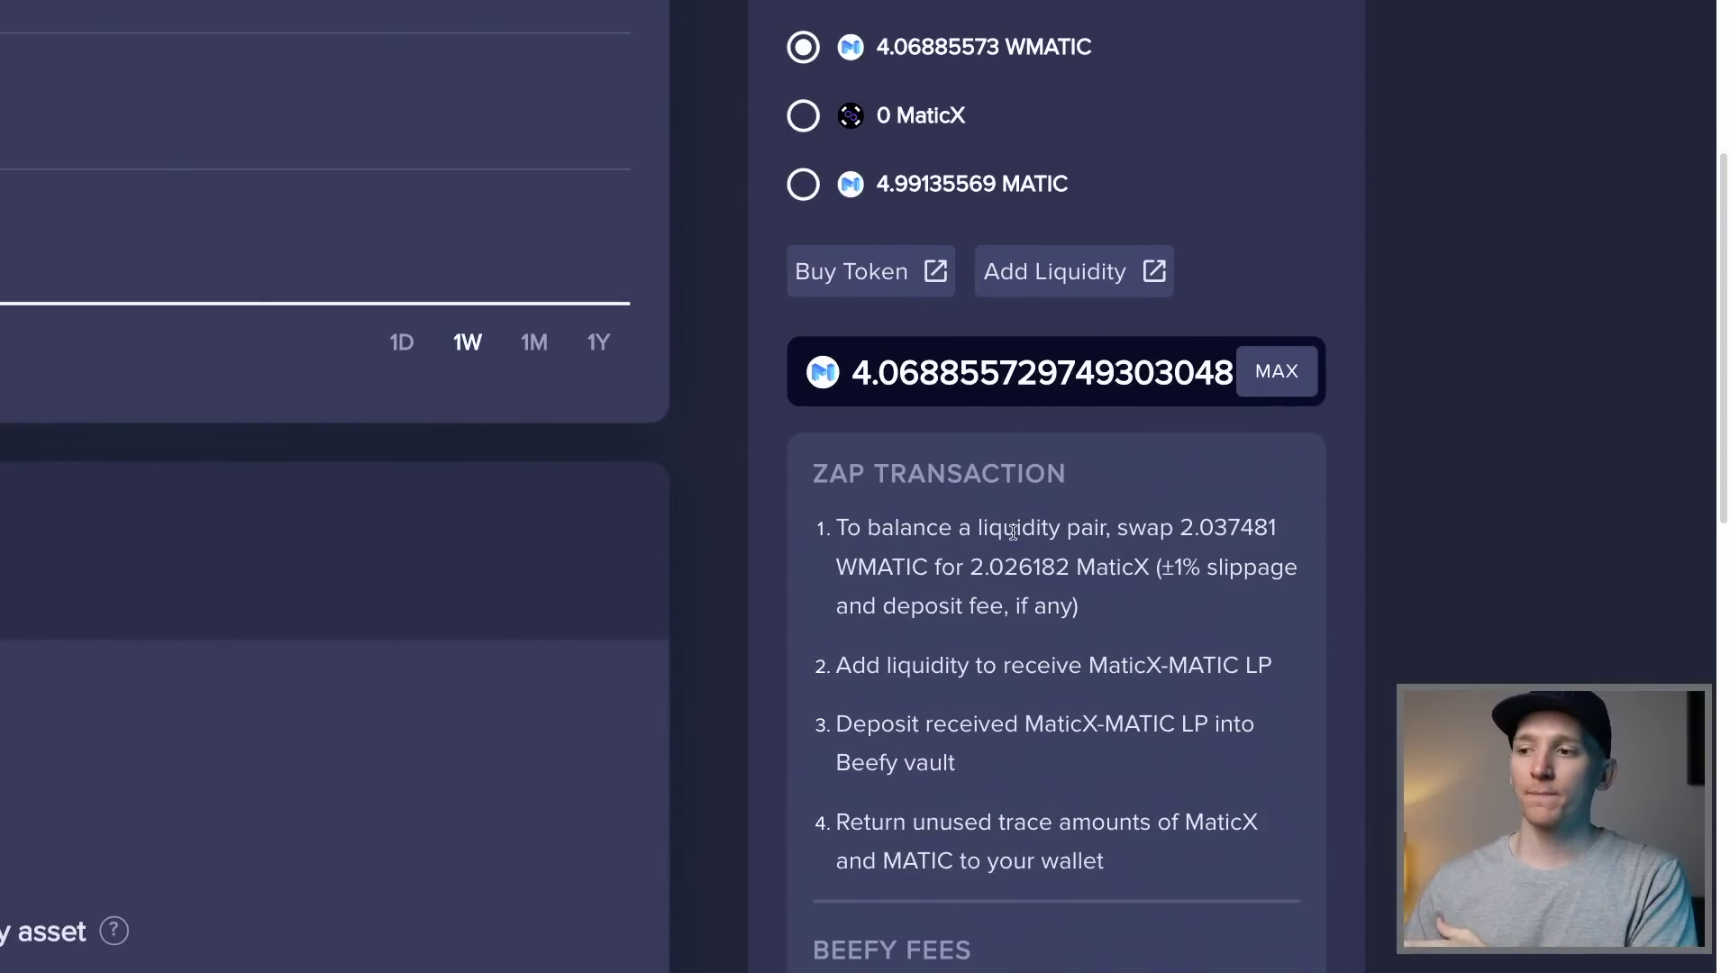
scroll(1013, 533, "up", 2)
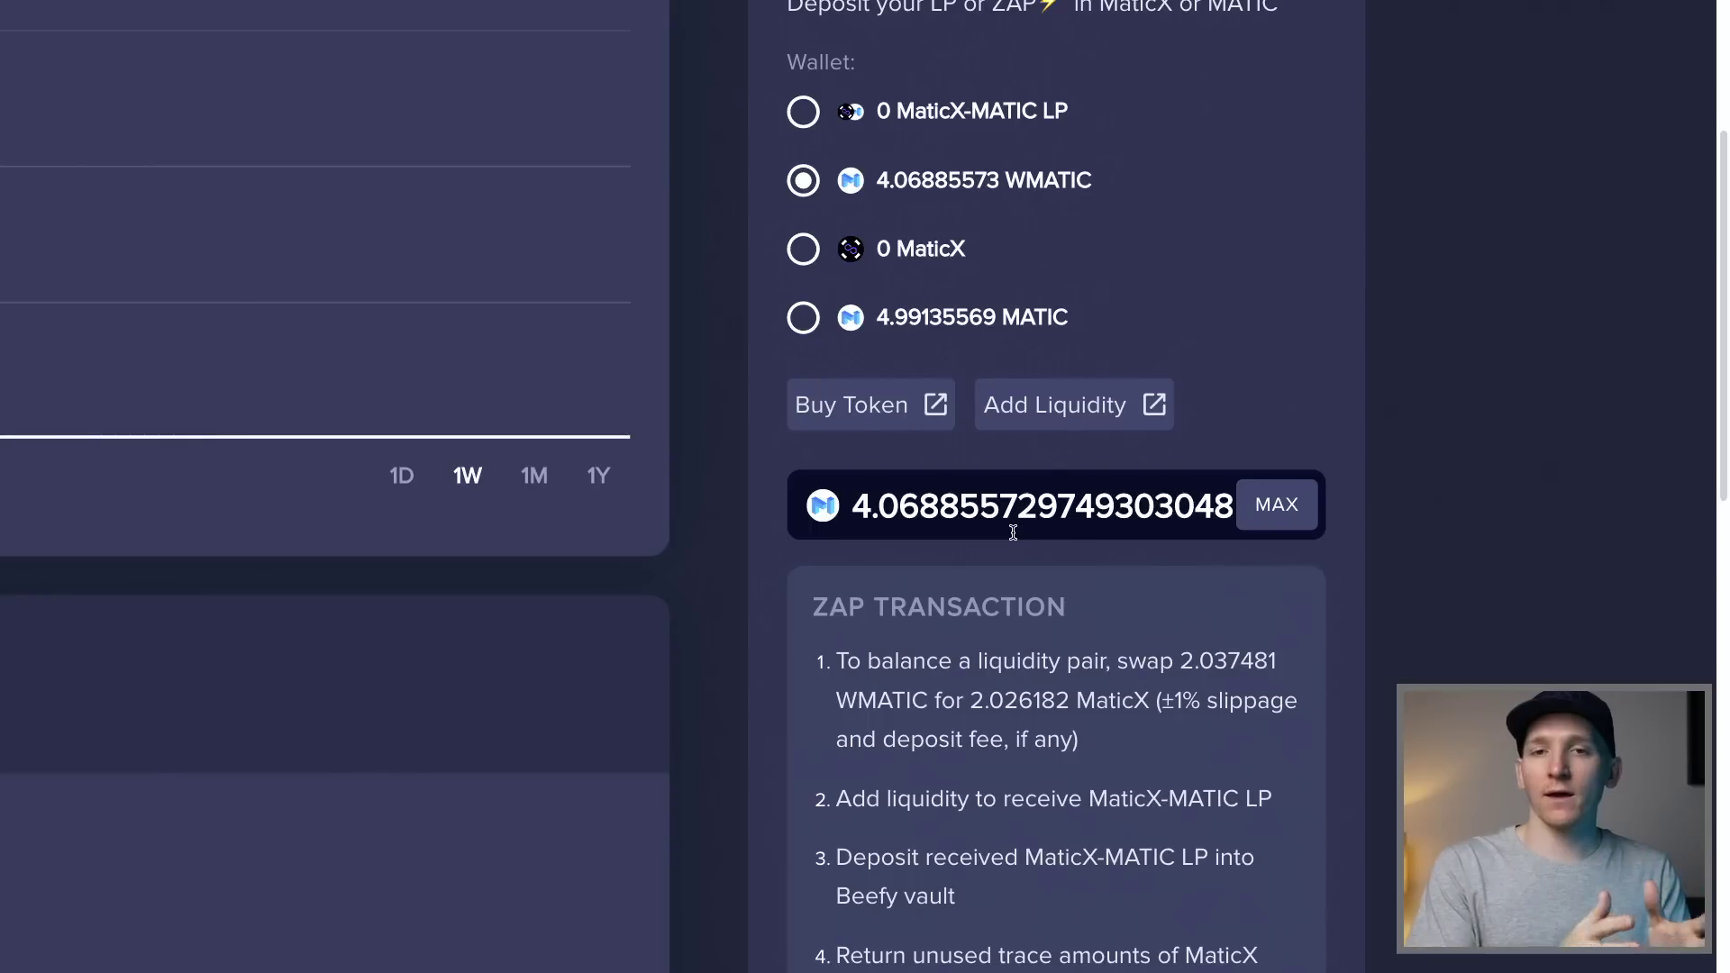
scroll(1370, 478, "down", 3)
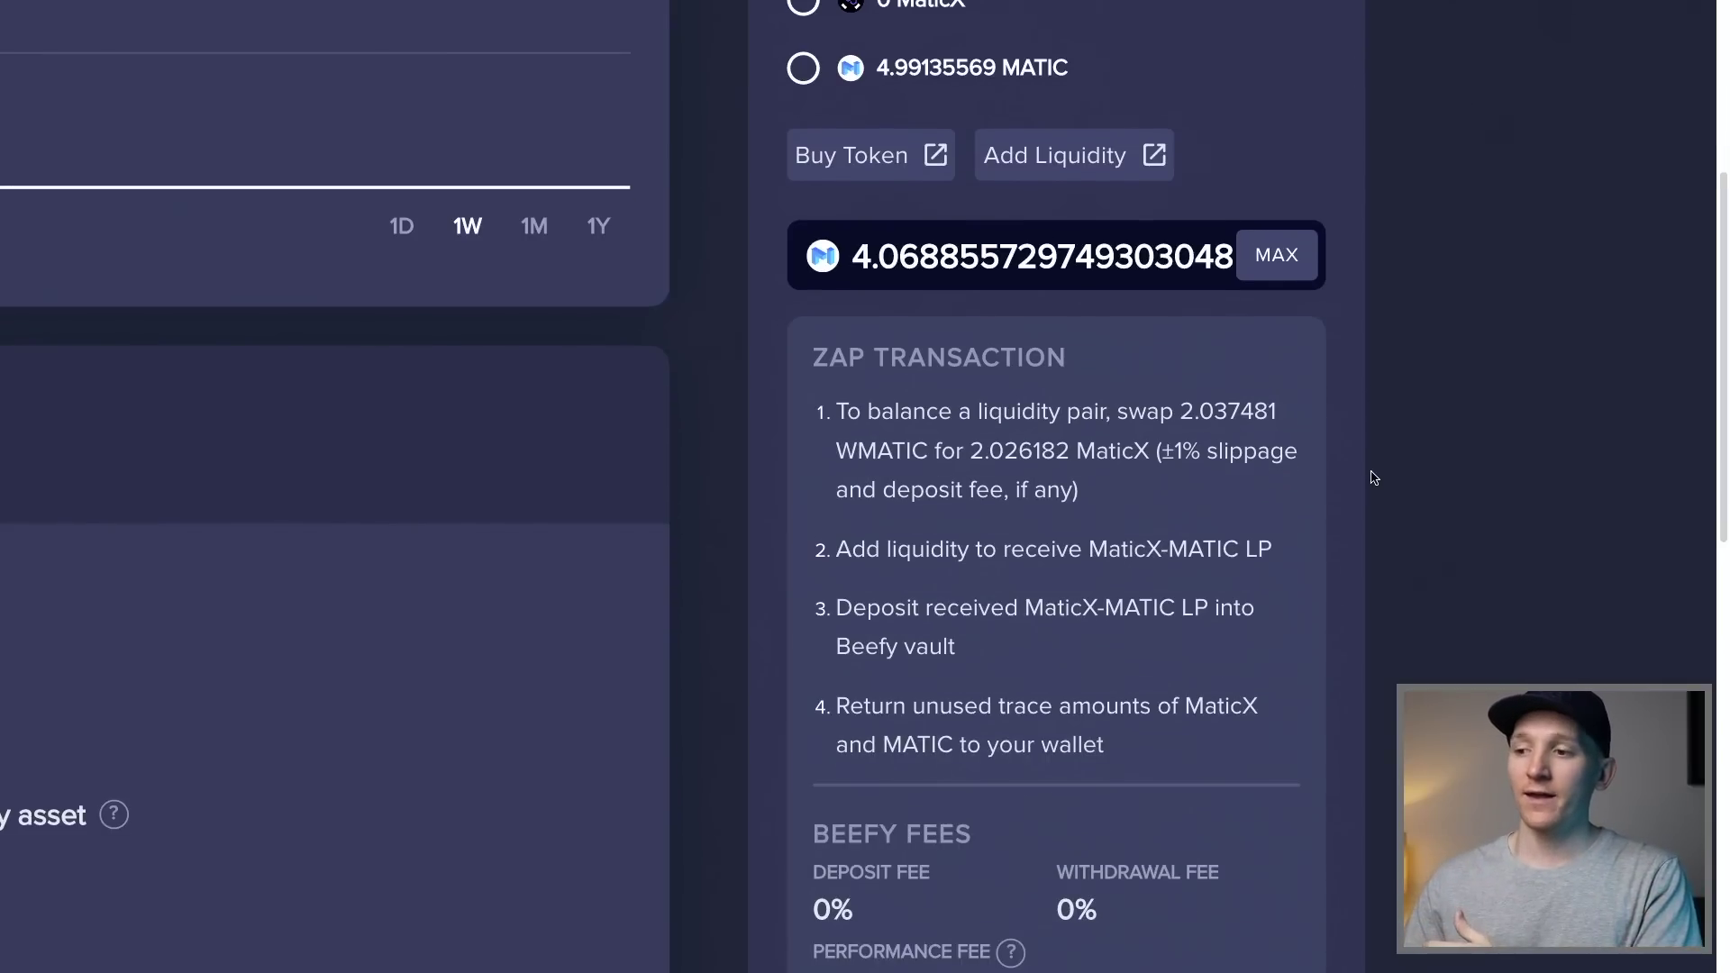
scroll(1072, 576, "down", 1)
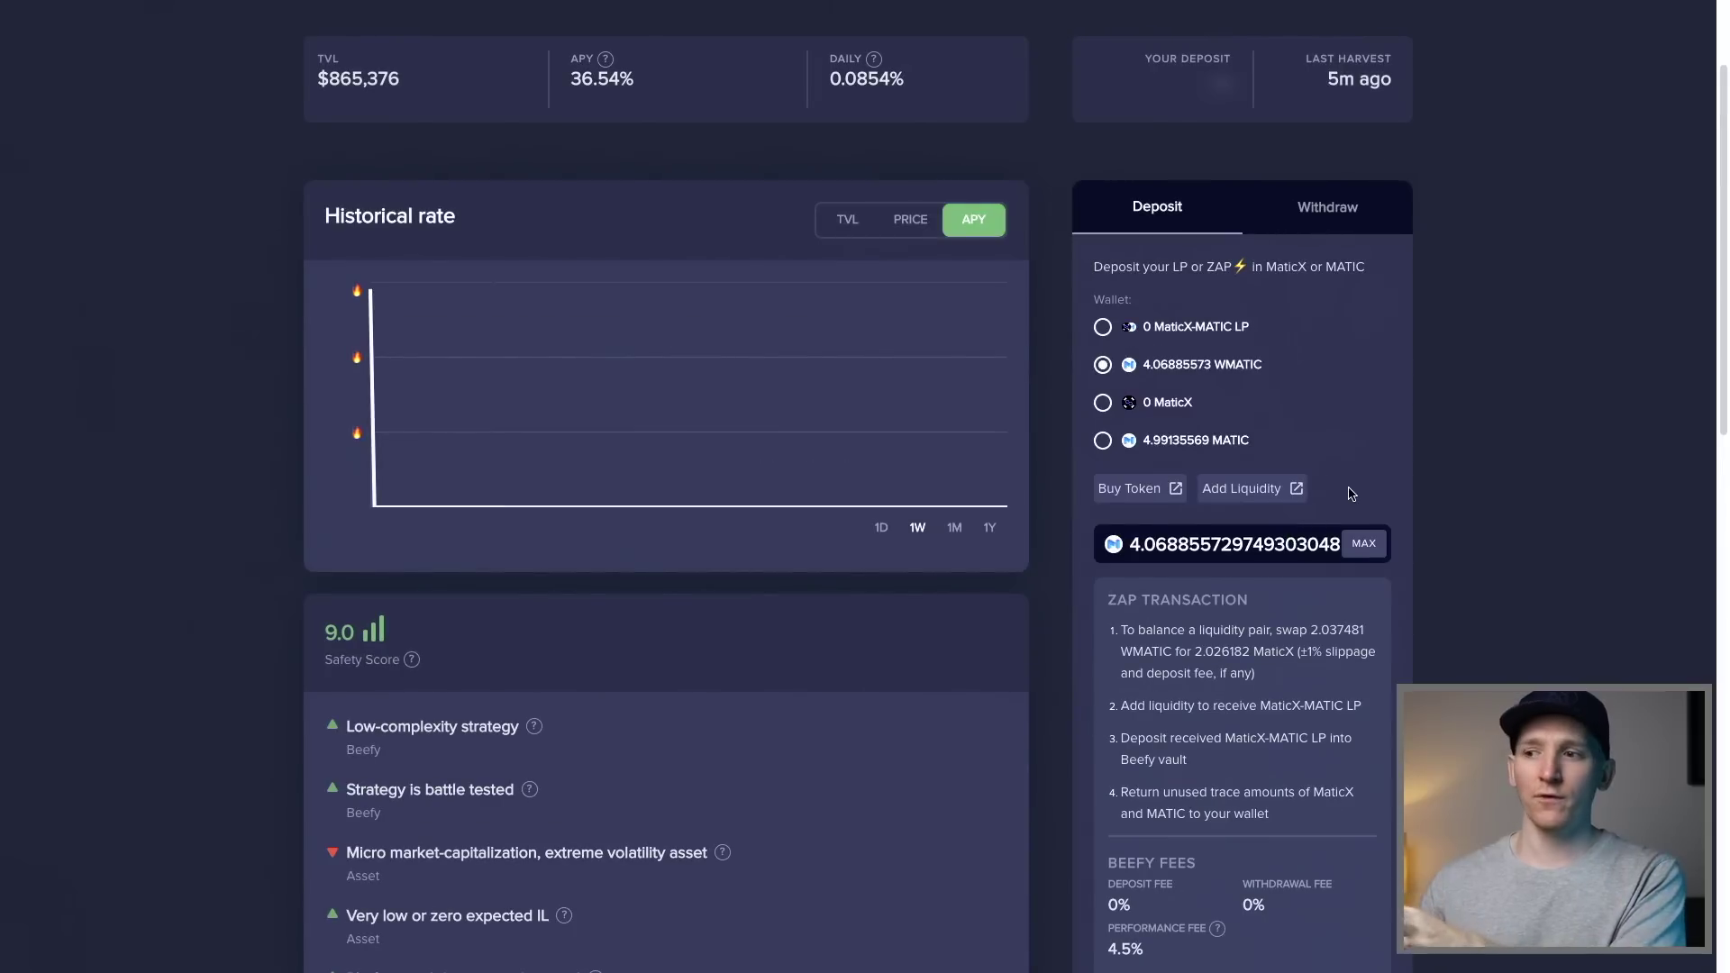
scroll(1394, 459, "down", 5)
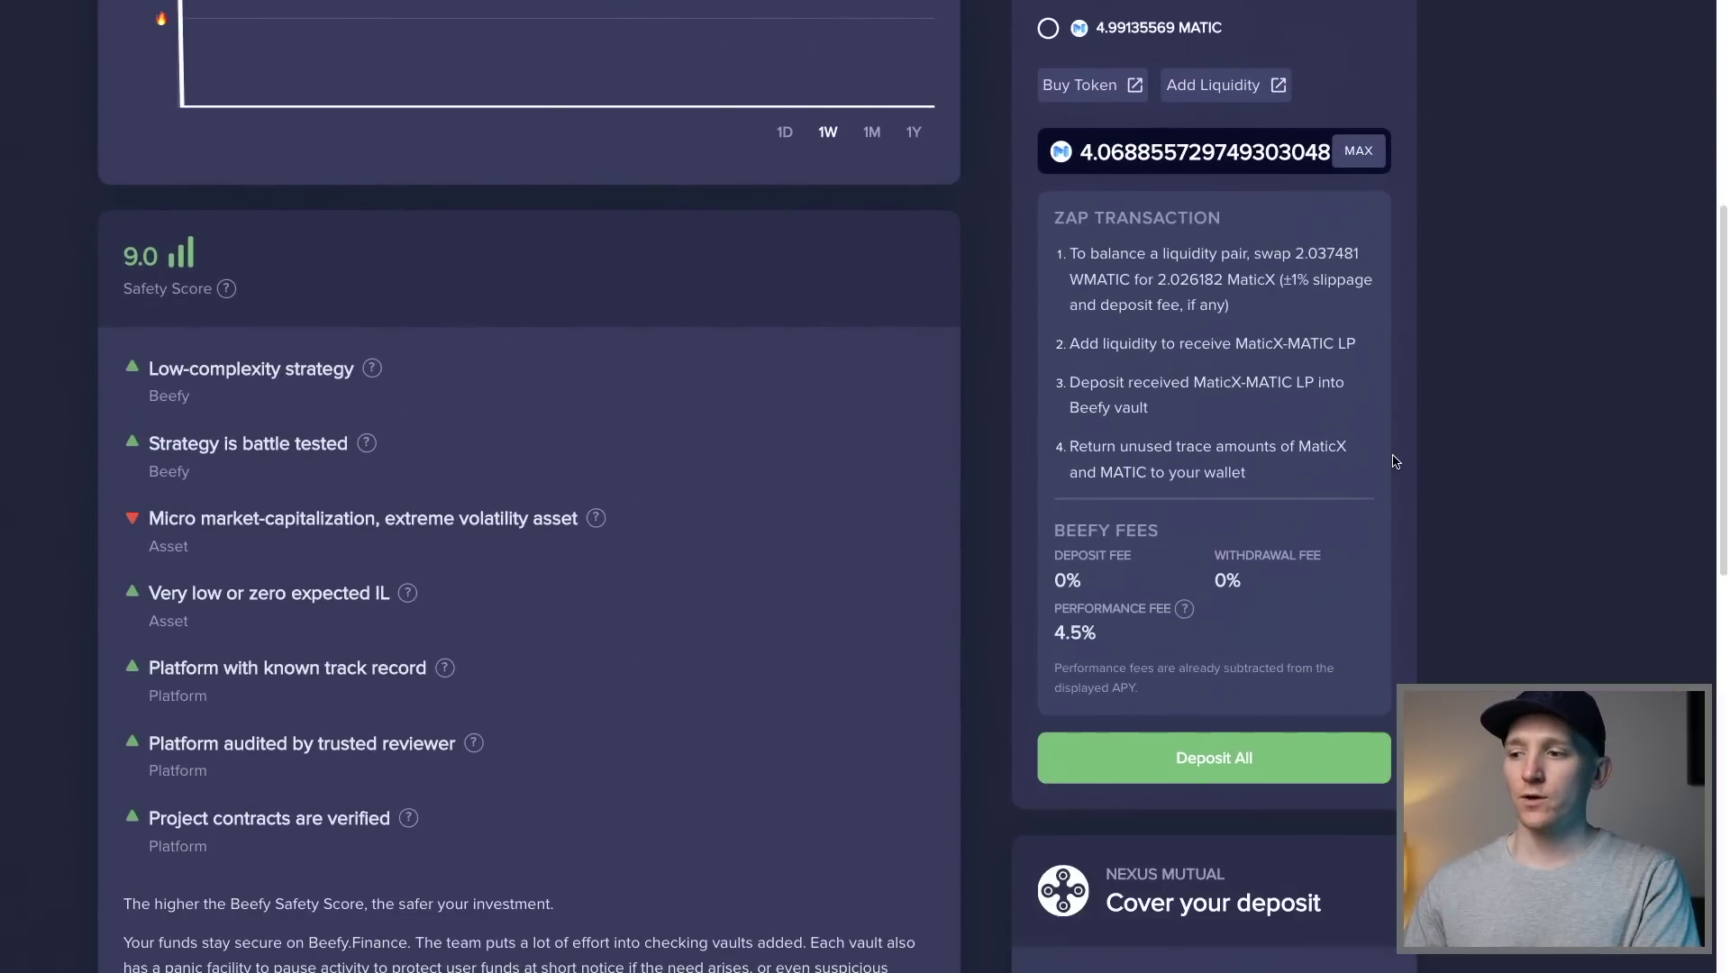
scroll(1380, 524, "up", 3)
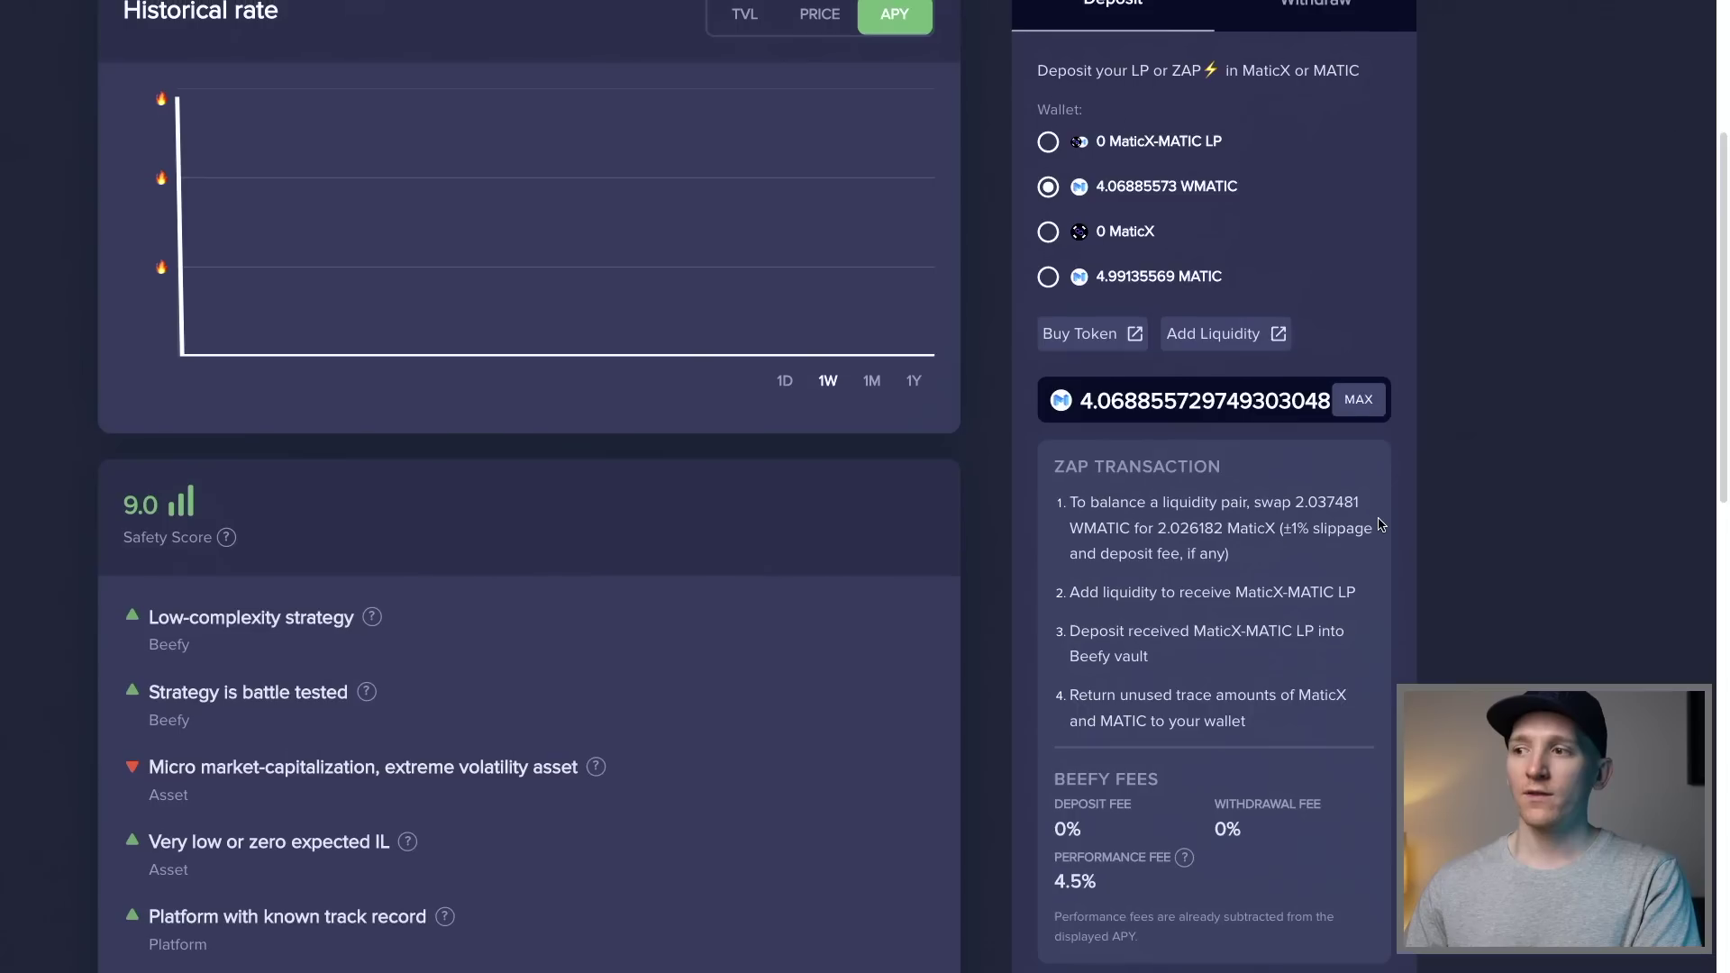
scroll(1381, 524, "up", 2)
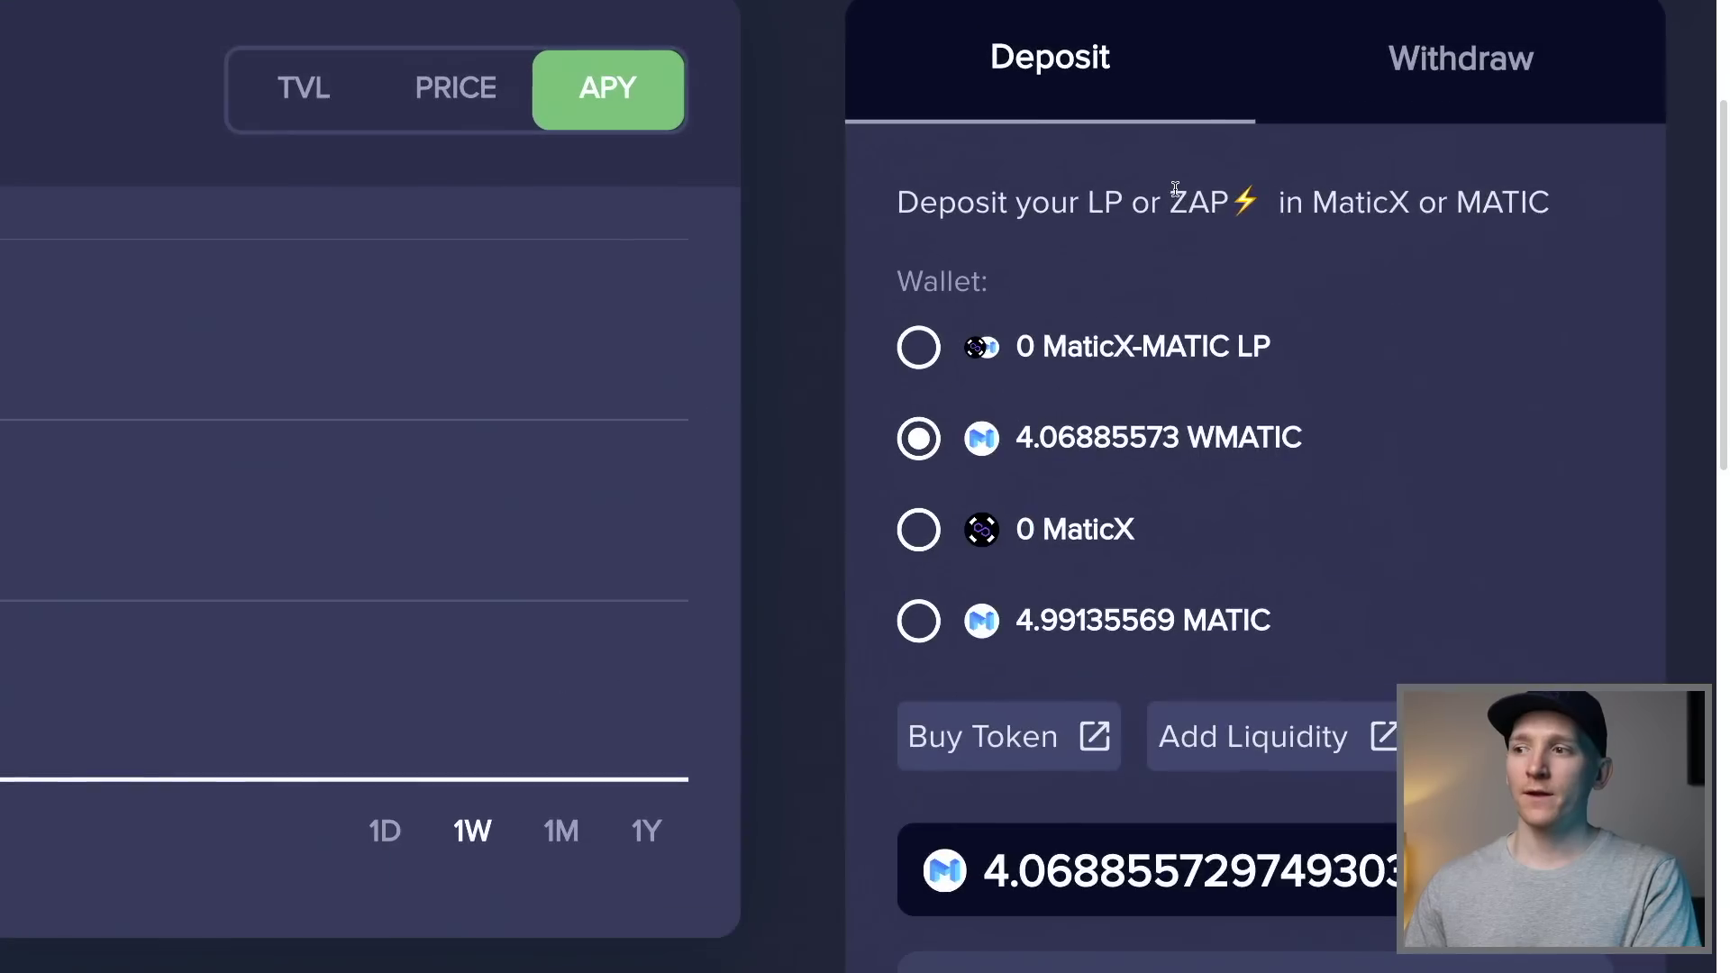
left_click_drag(1200, 195, 1103, 191)
left_click(1164, 193)
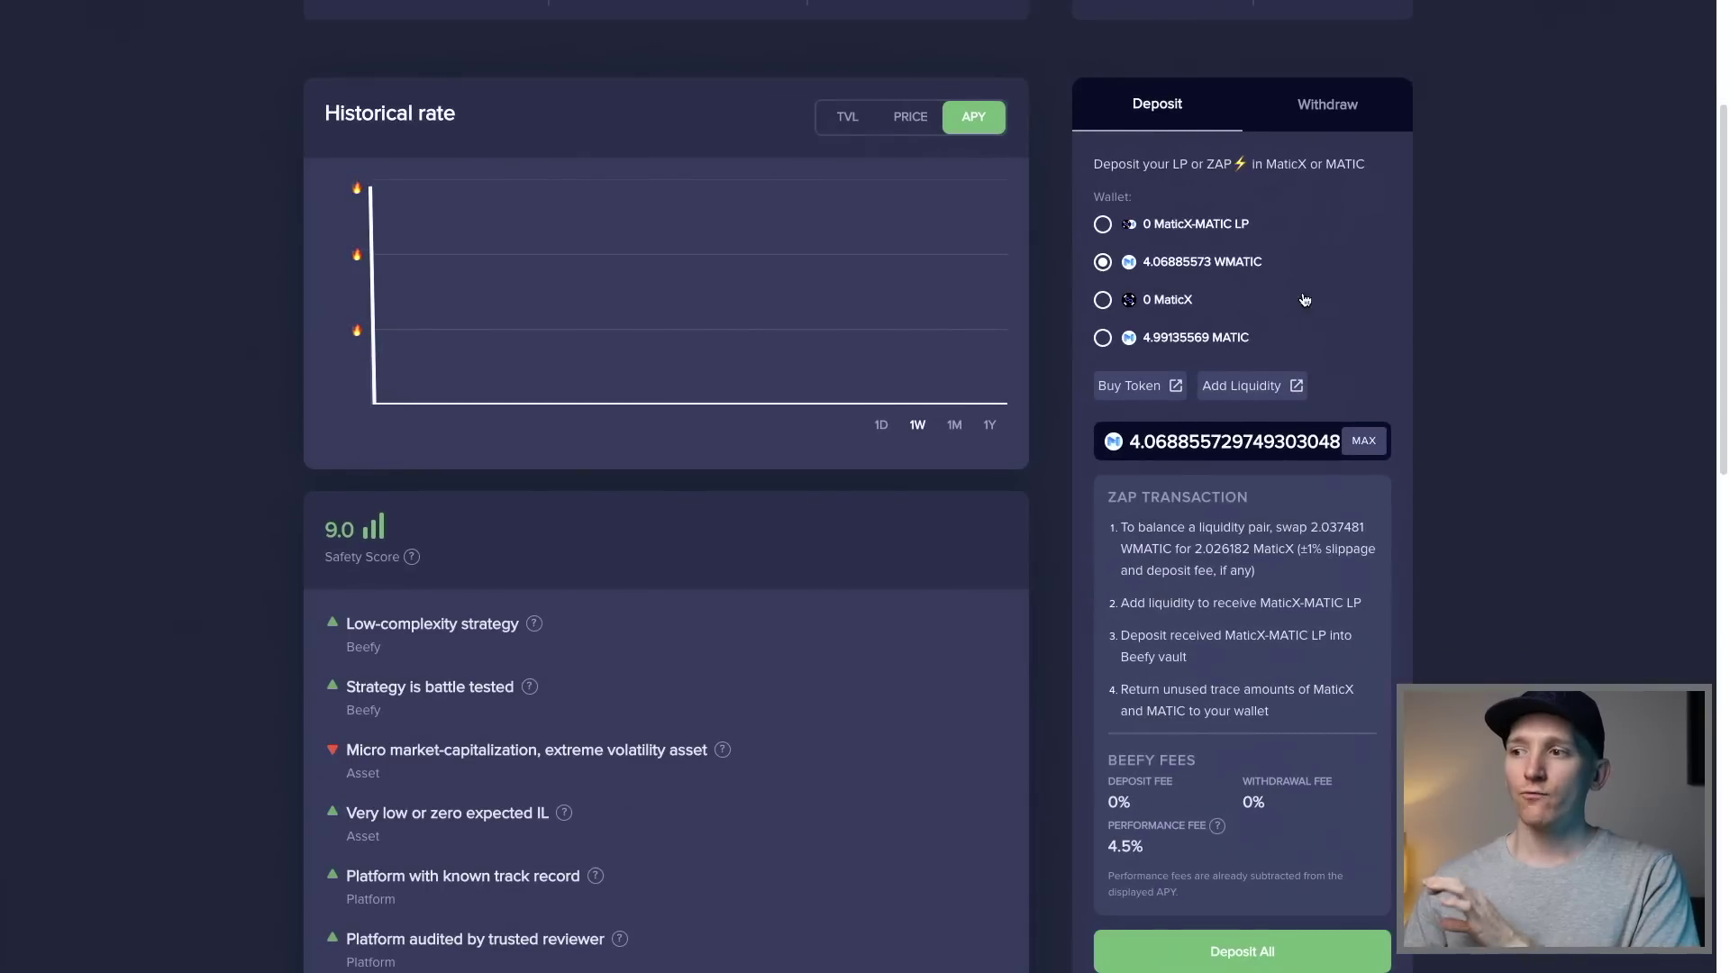
scroll(1456, 309, "up", 1)
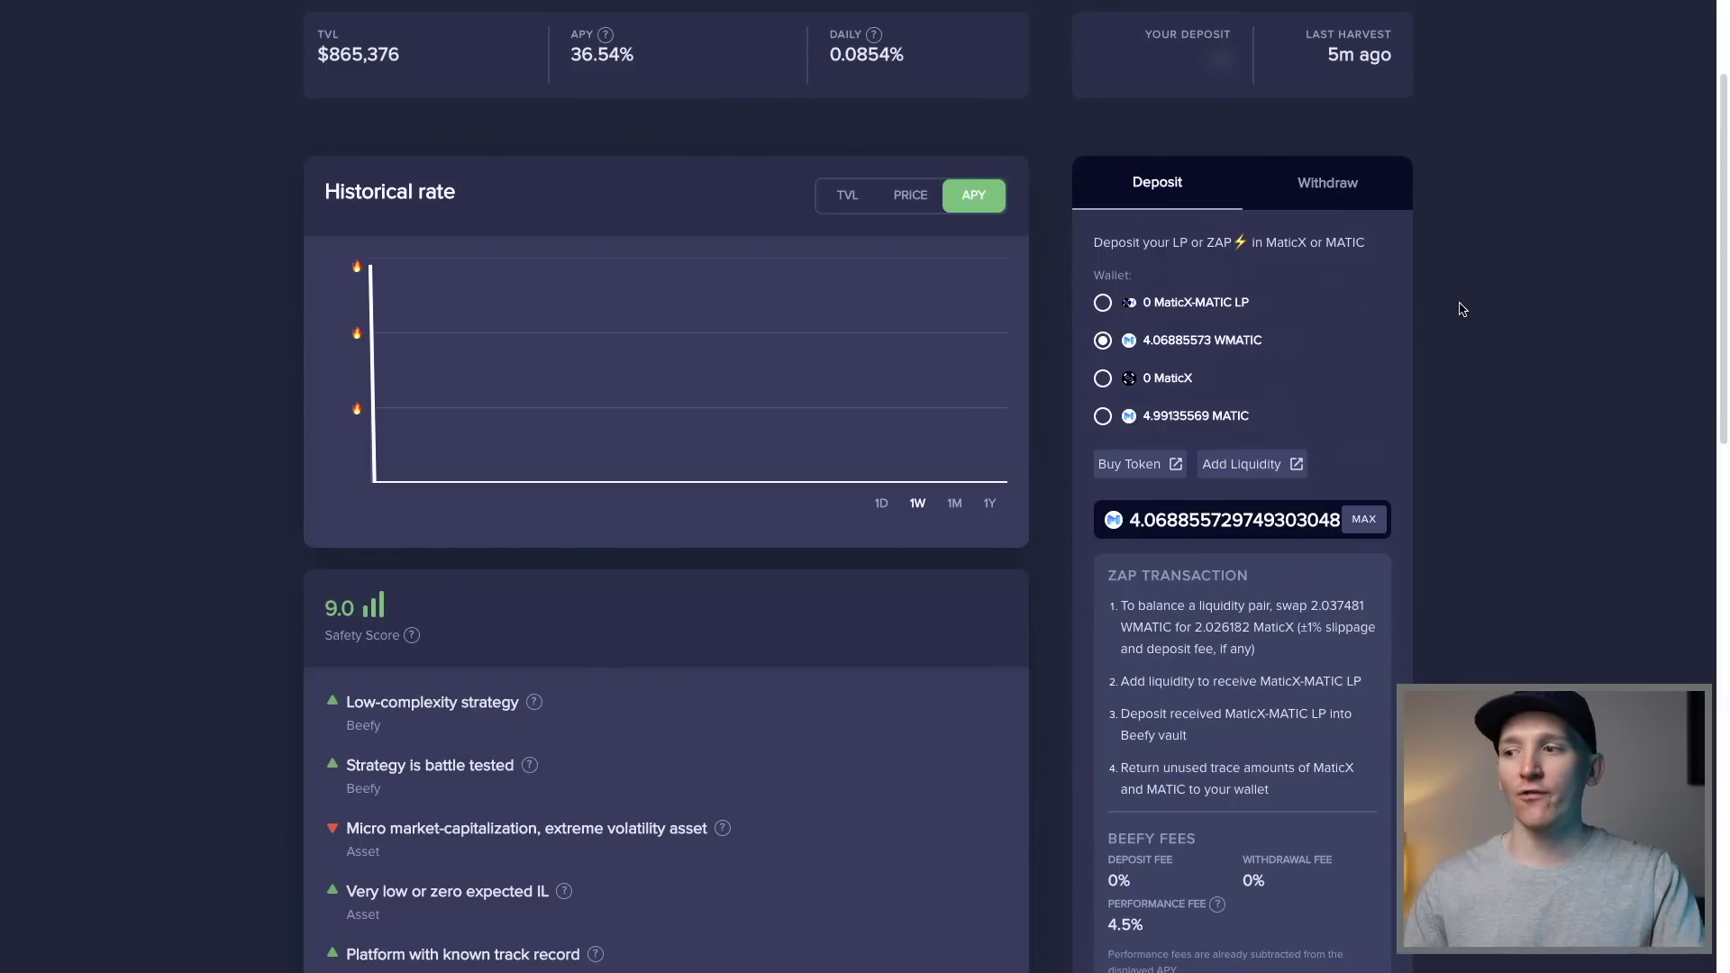
scroll(1461, 309, "up", 3)
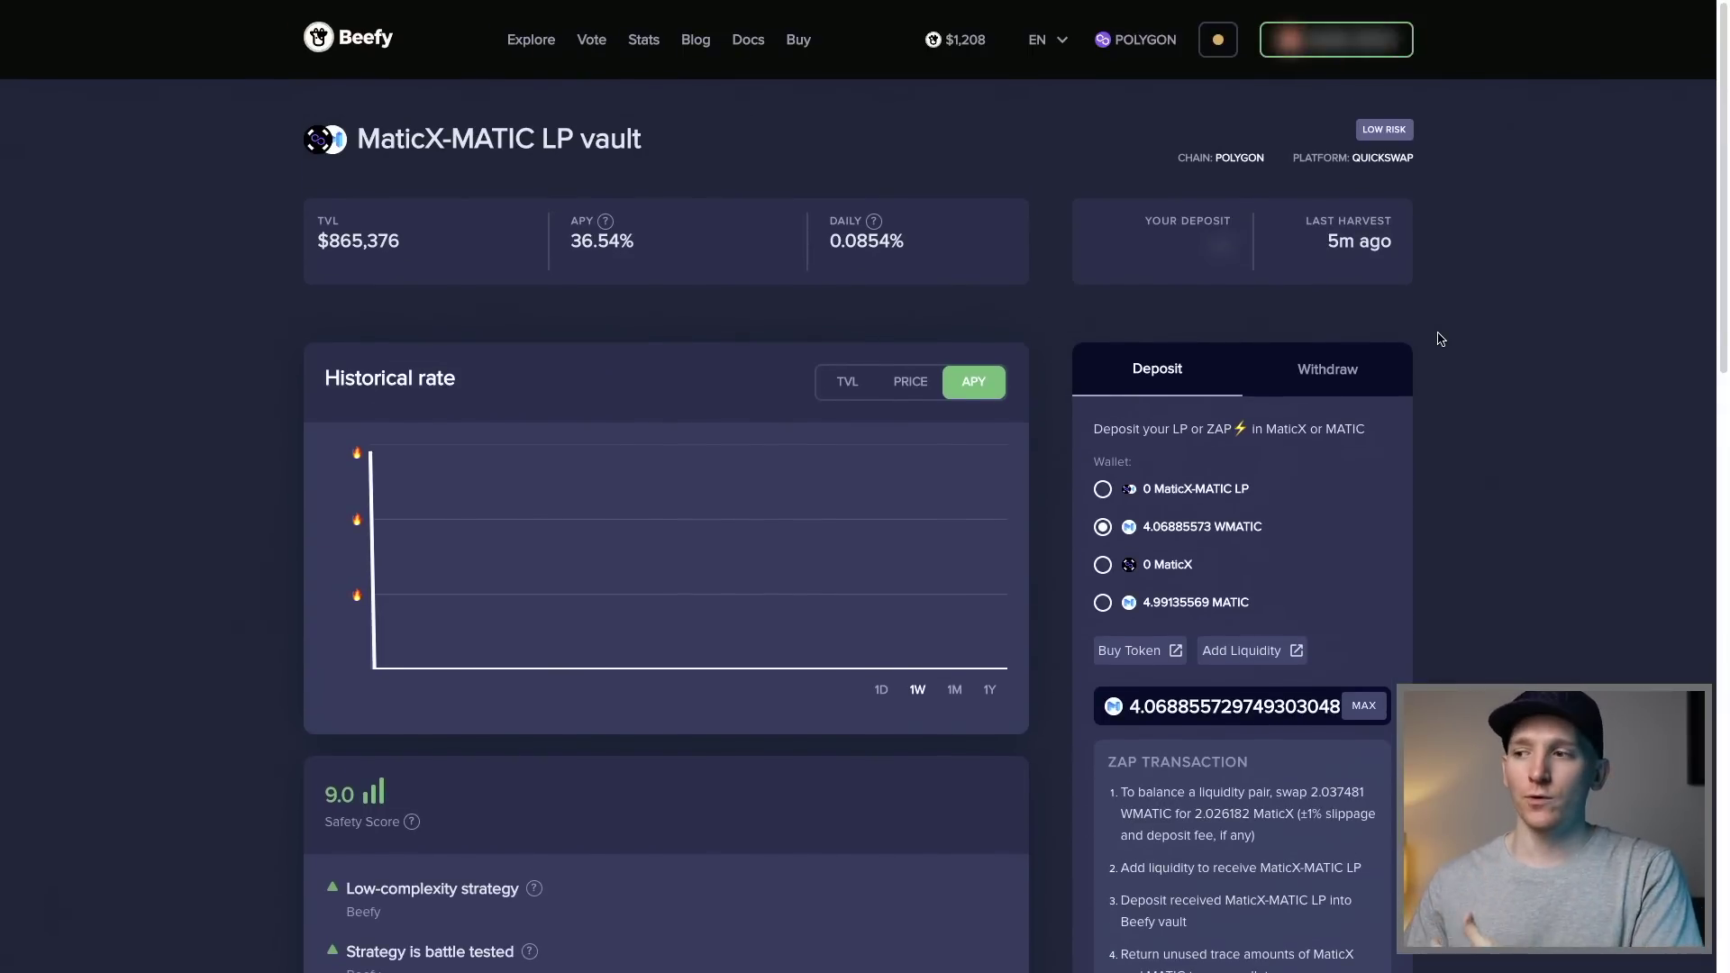
scroll(1440, 338, "down", 1)
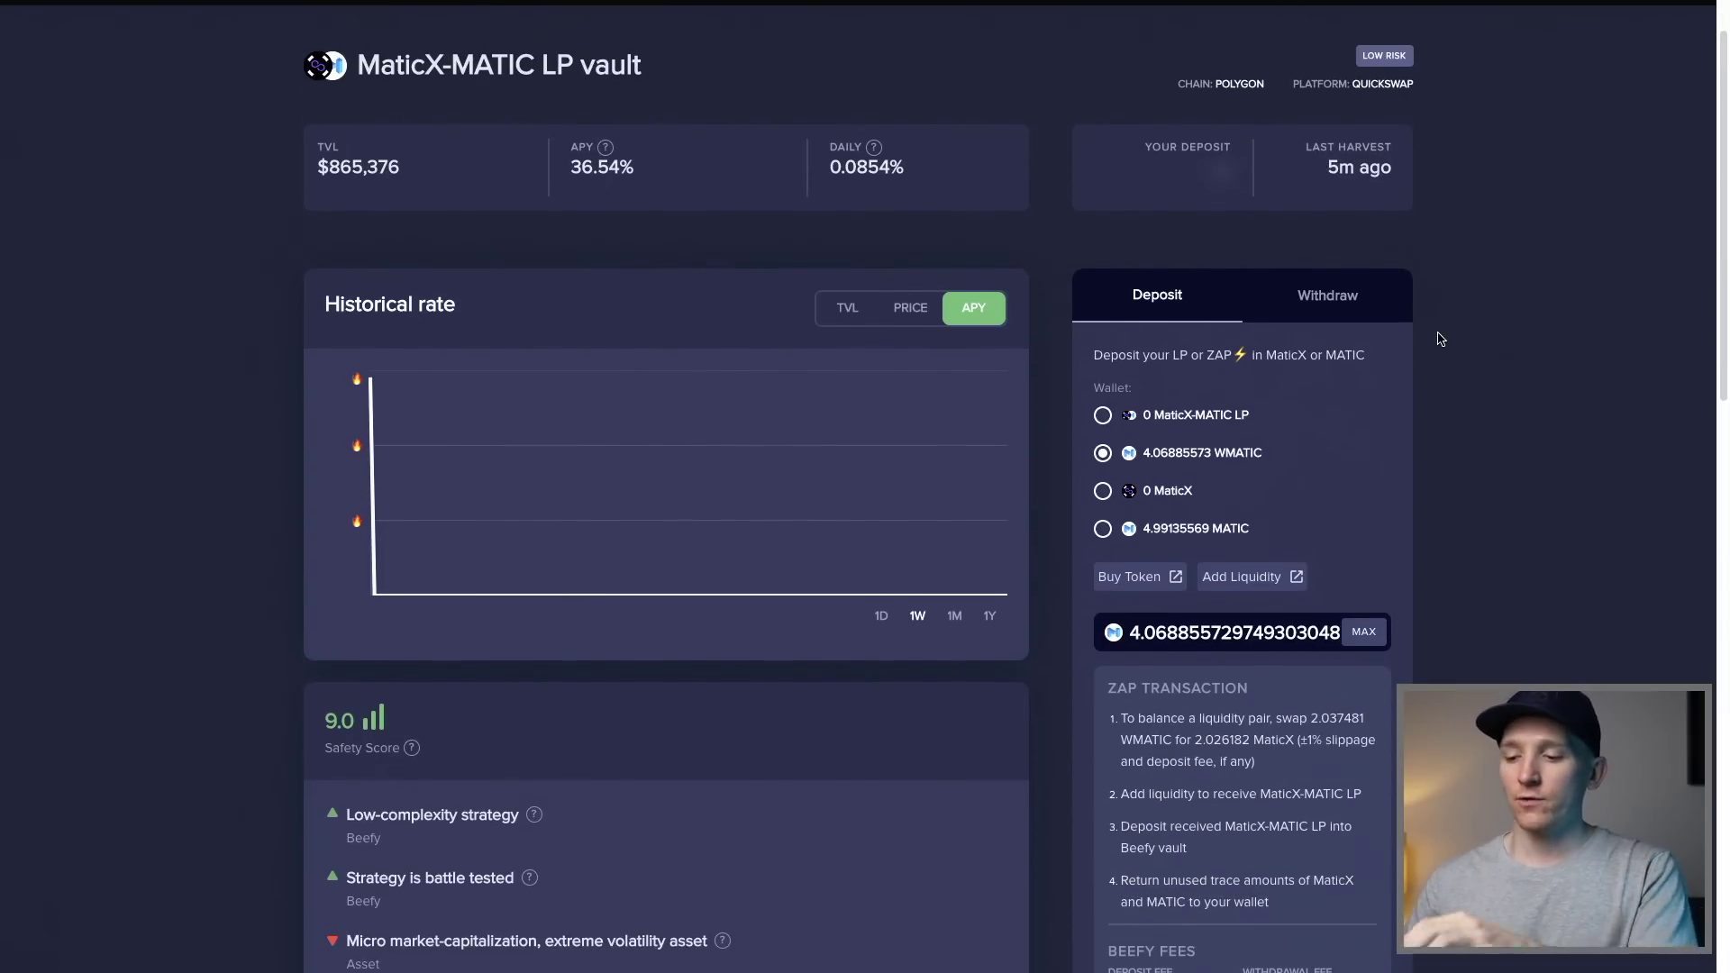
Step: Reject Beefy's WMATIC access request in MetaMask and dismiss the Transaction Error notice
scroll(1432, 392, "down", 6)
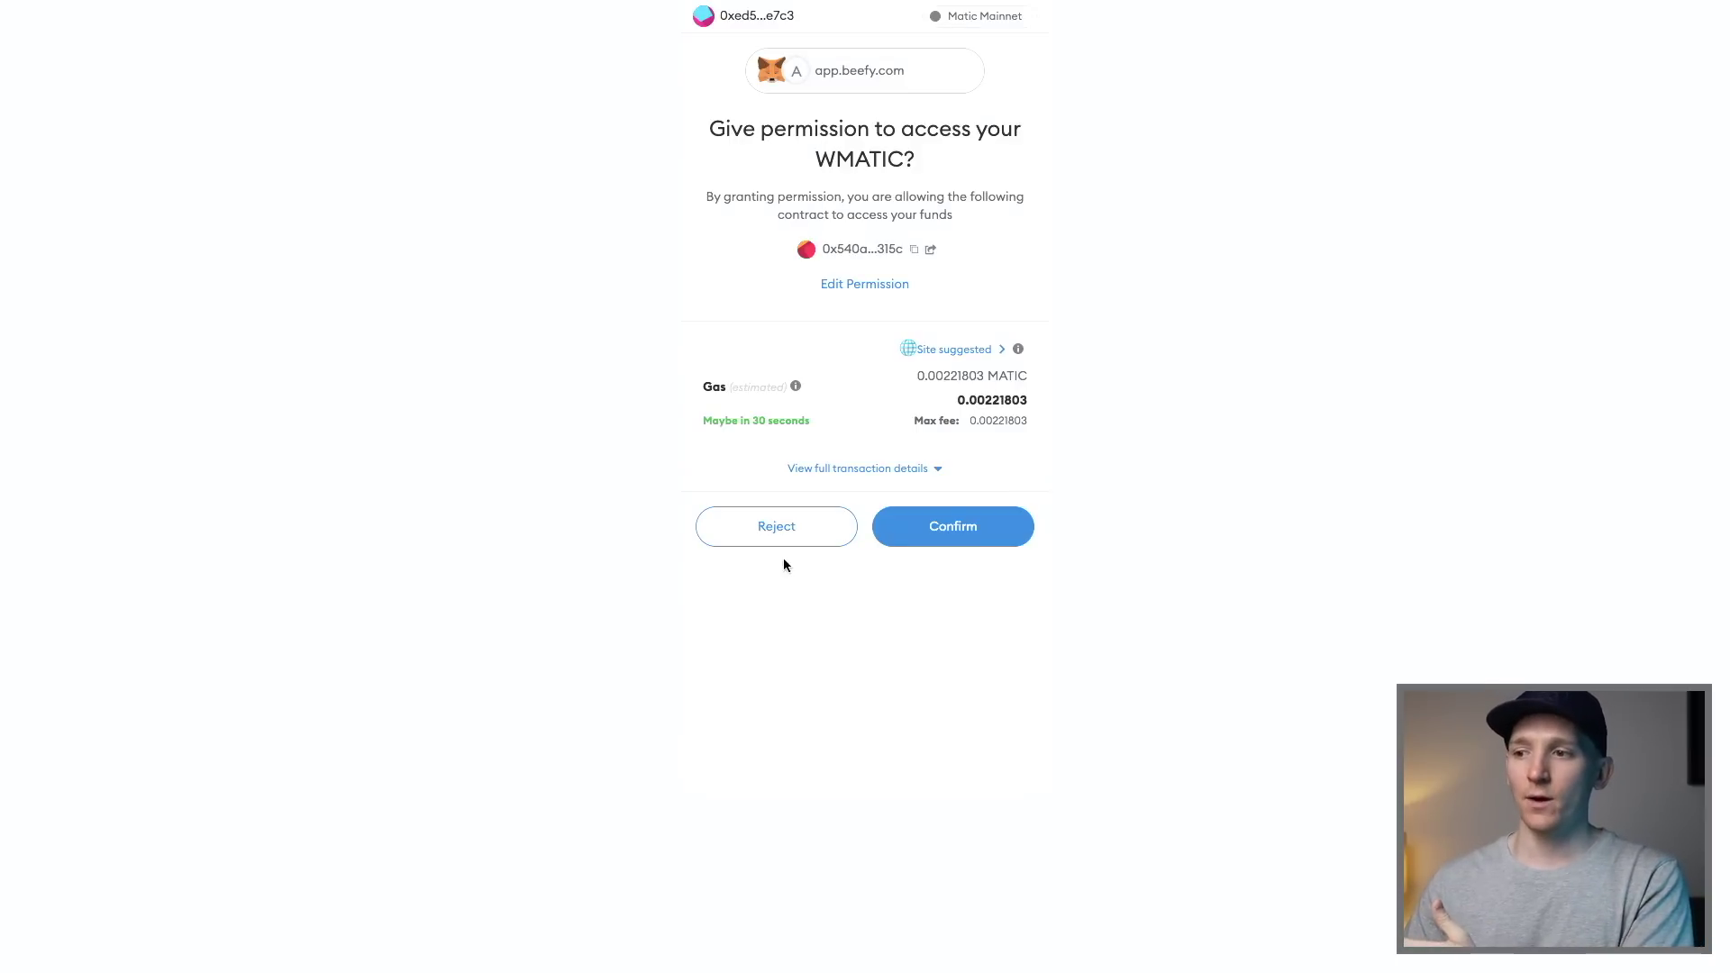
left_click(780, 529)
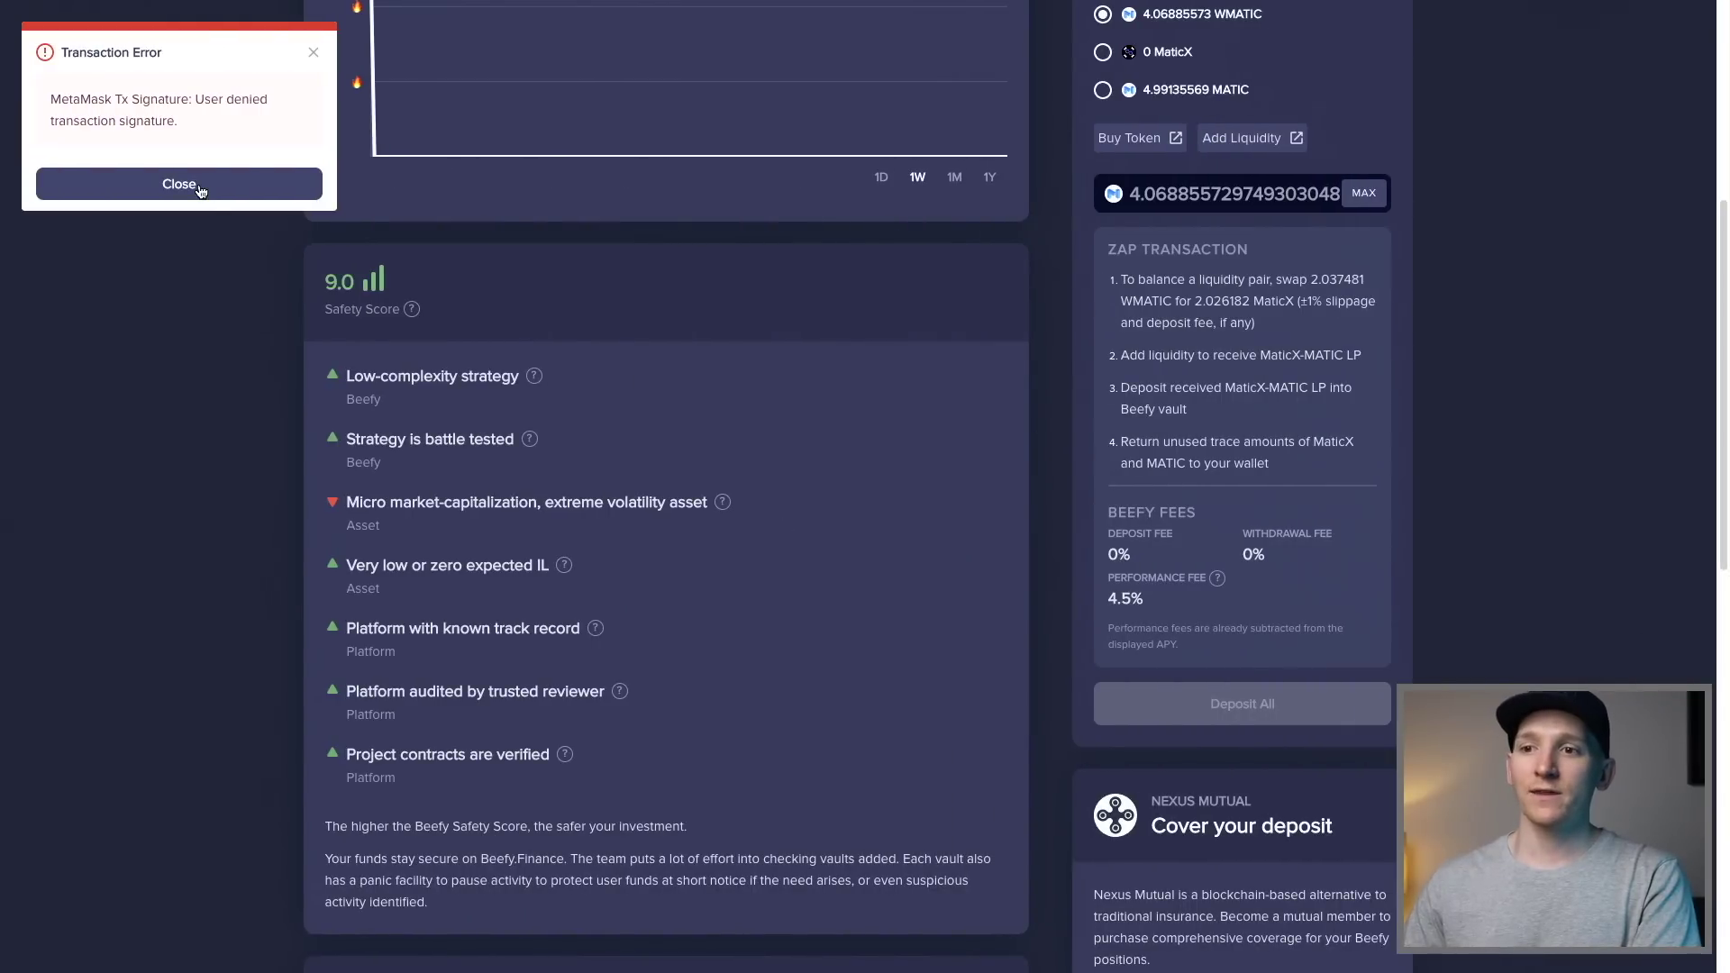
left_click(179, 183)
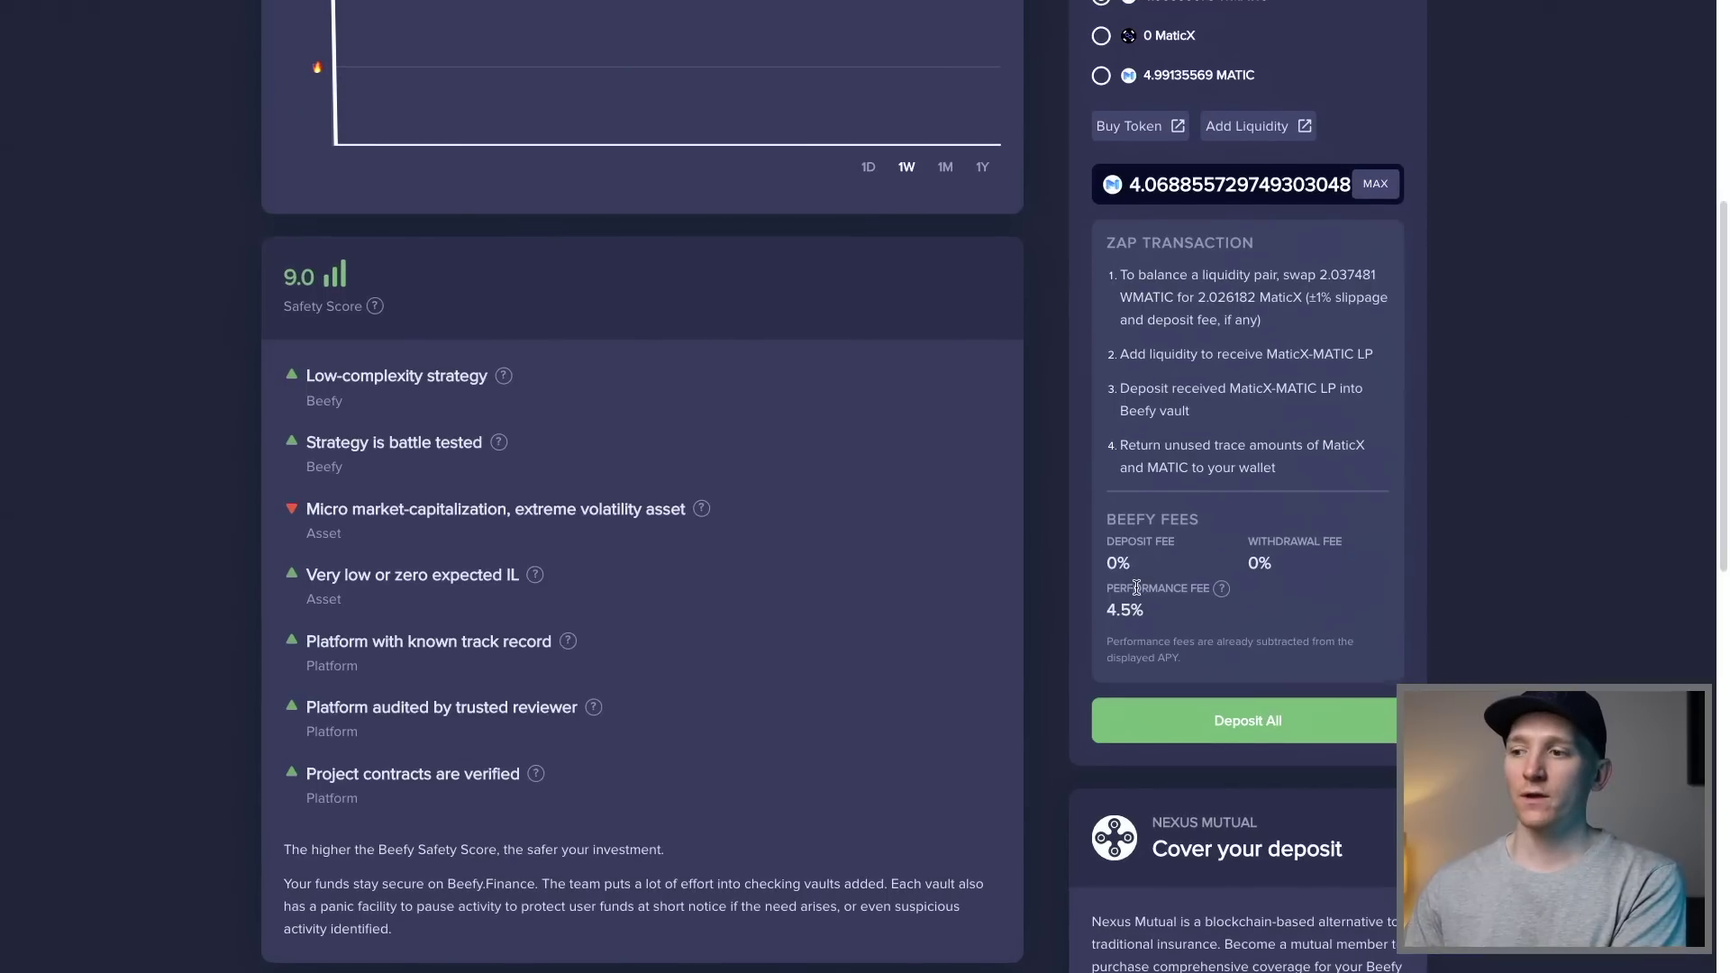
scroll(1368, 501, "up", 5)
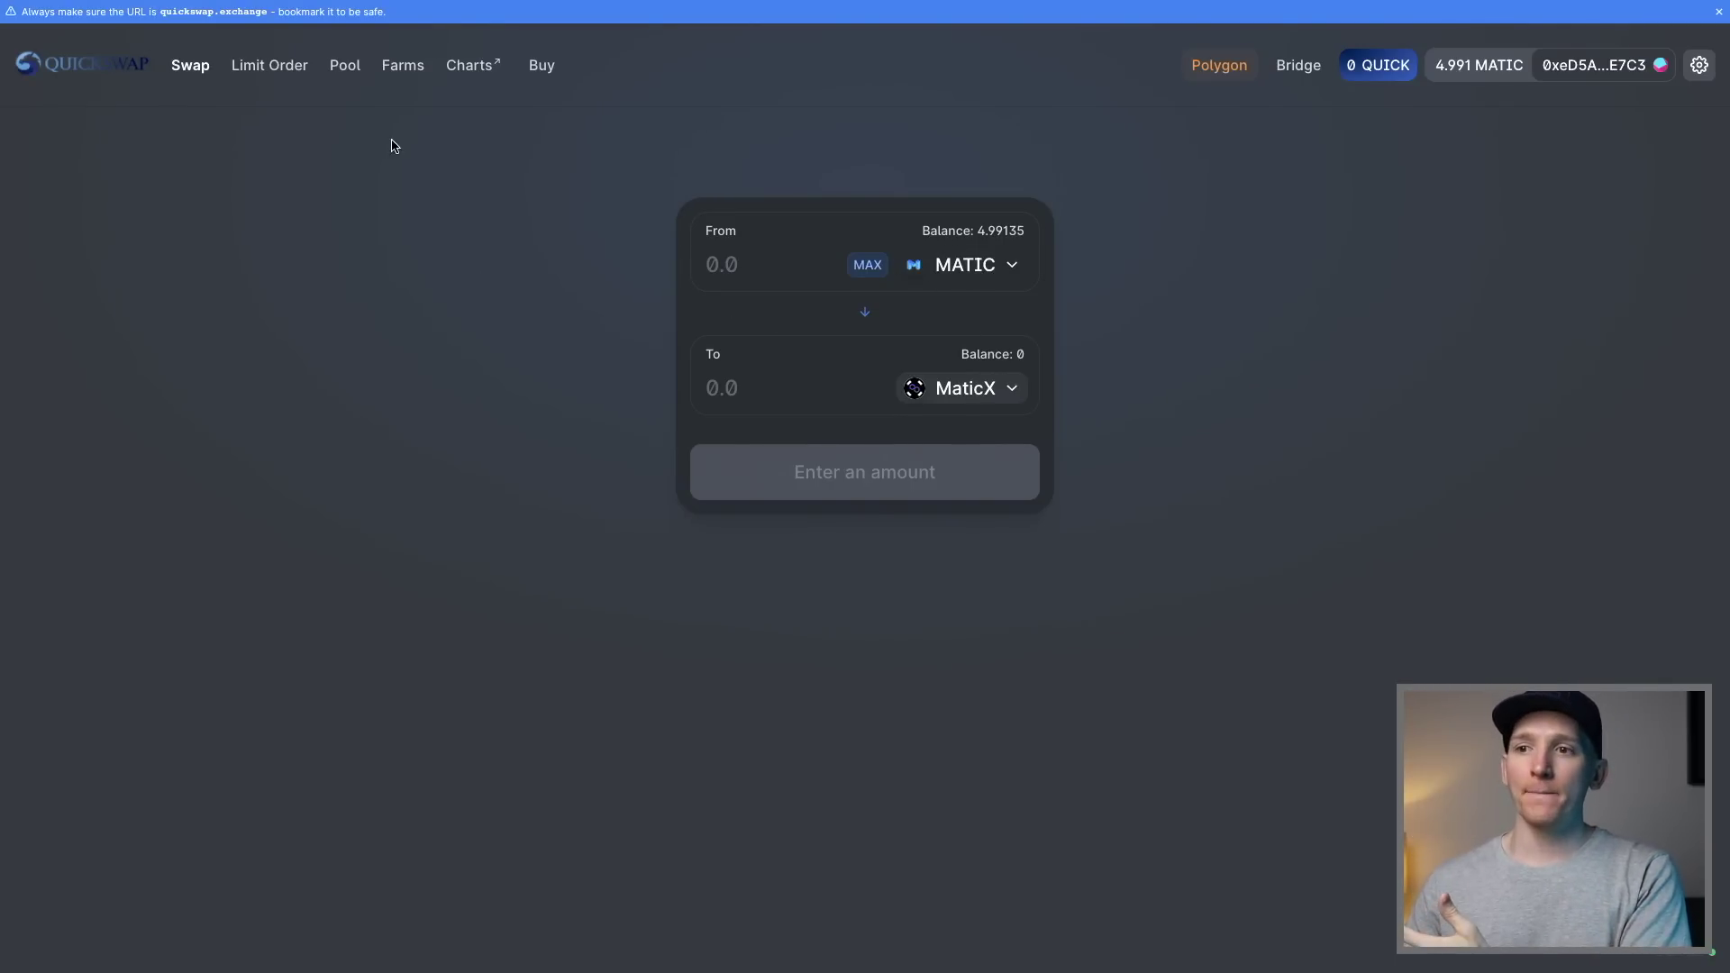
Step: Open QuickSwap's Pool page, then the Farms LP Mining list showing Dragon's Lair and pools
left_click(347, 72)
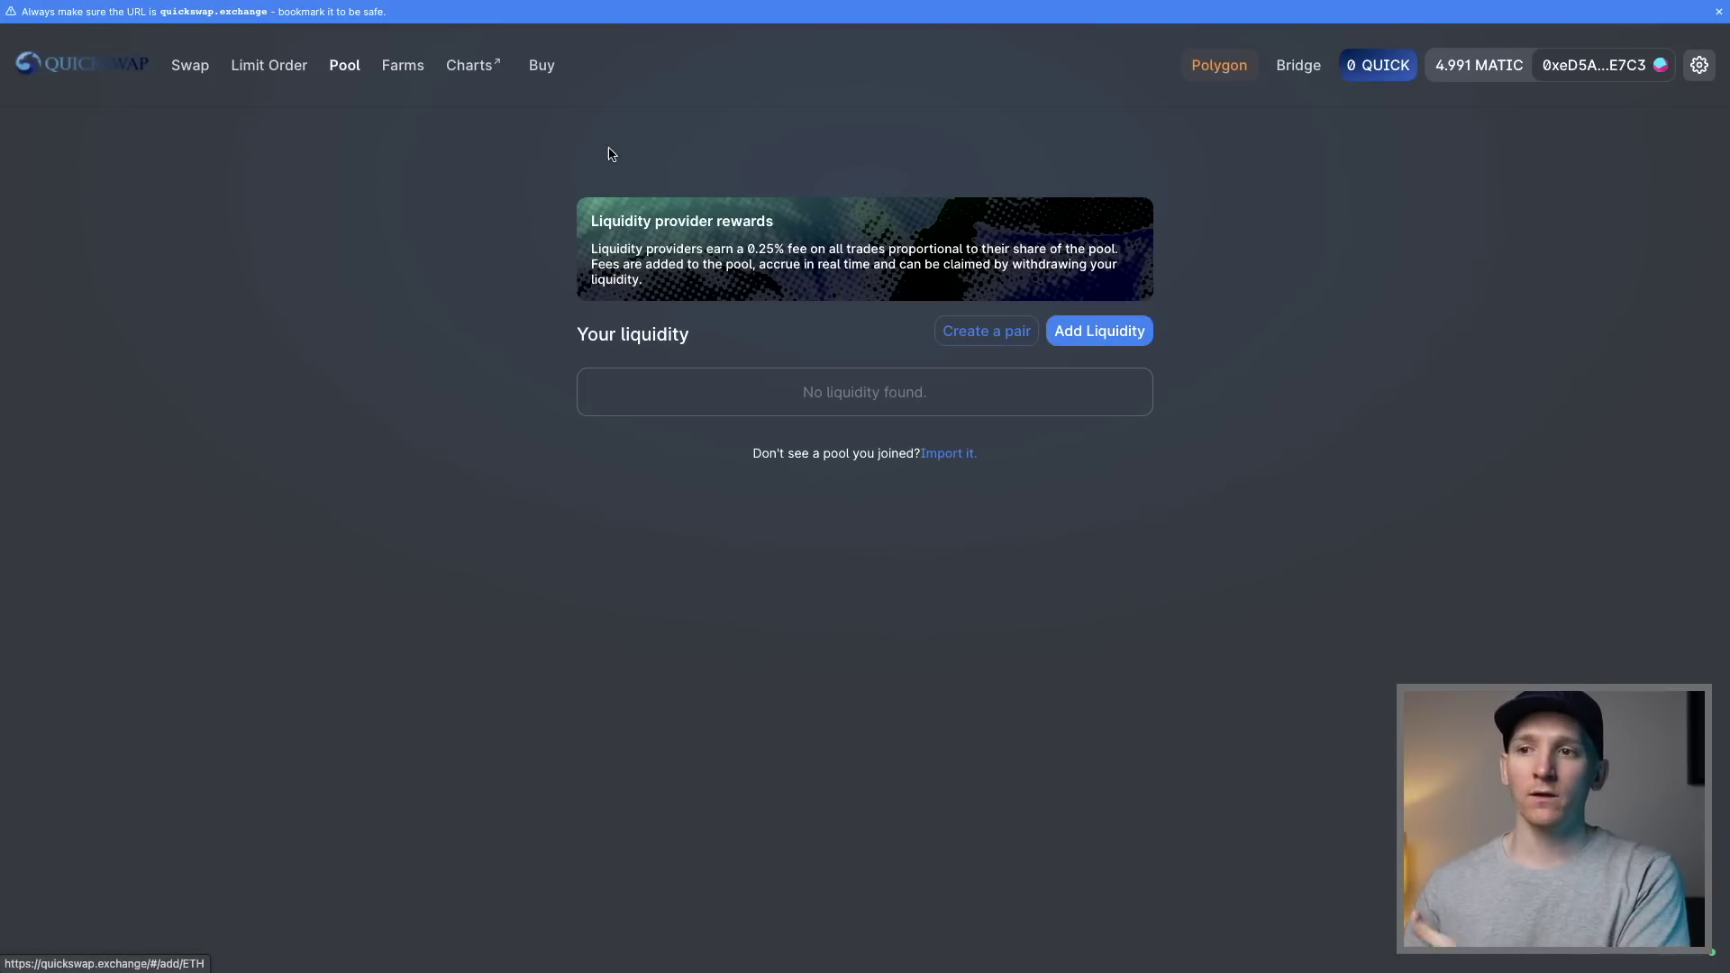
mouse_move(397, 72)
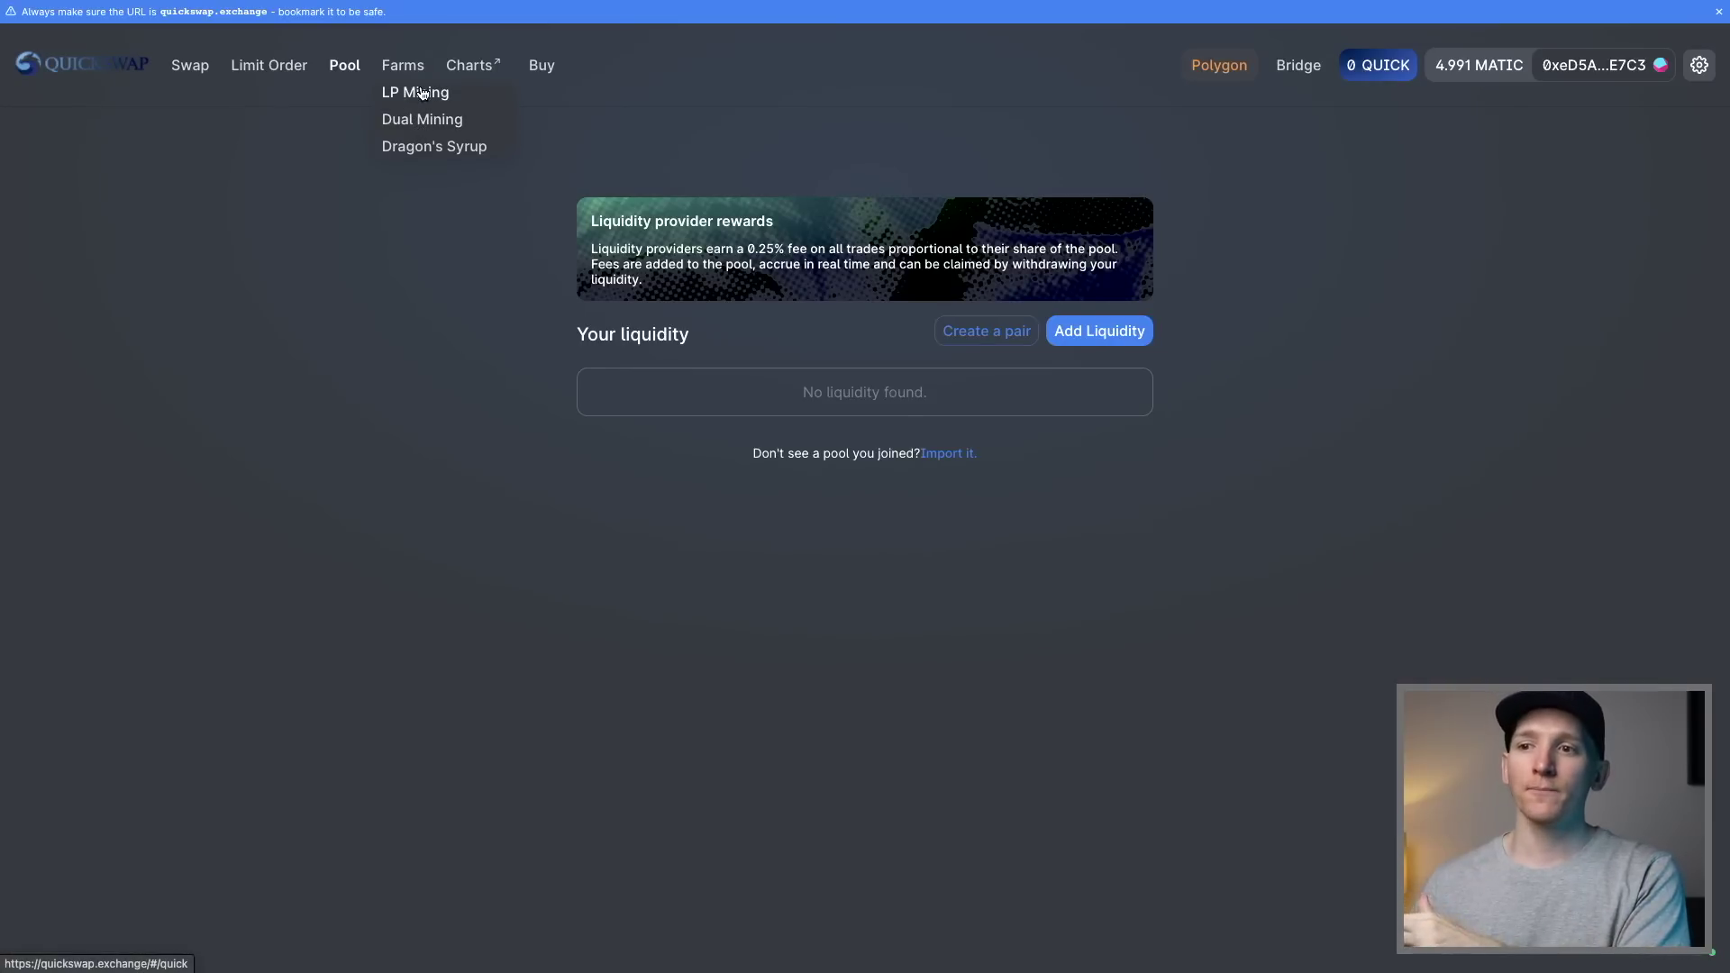
left_click(413, 93)
scroll(1256, 409, "down", 1)
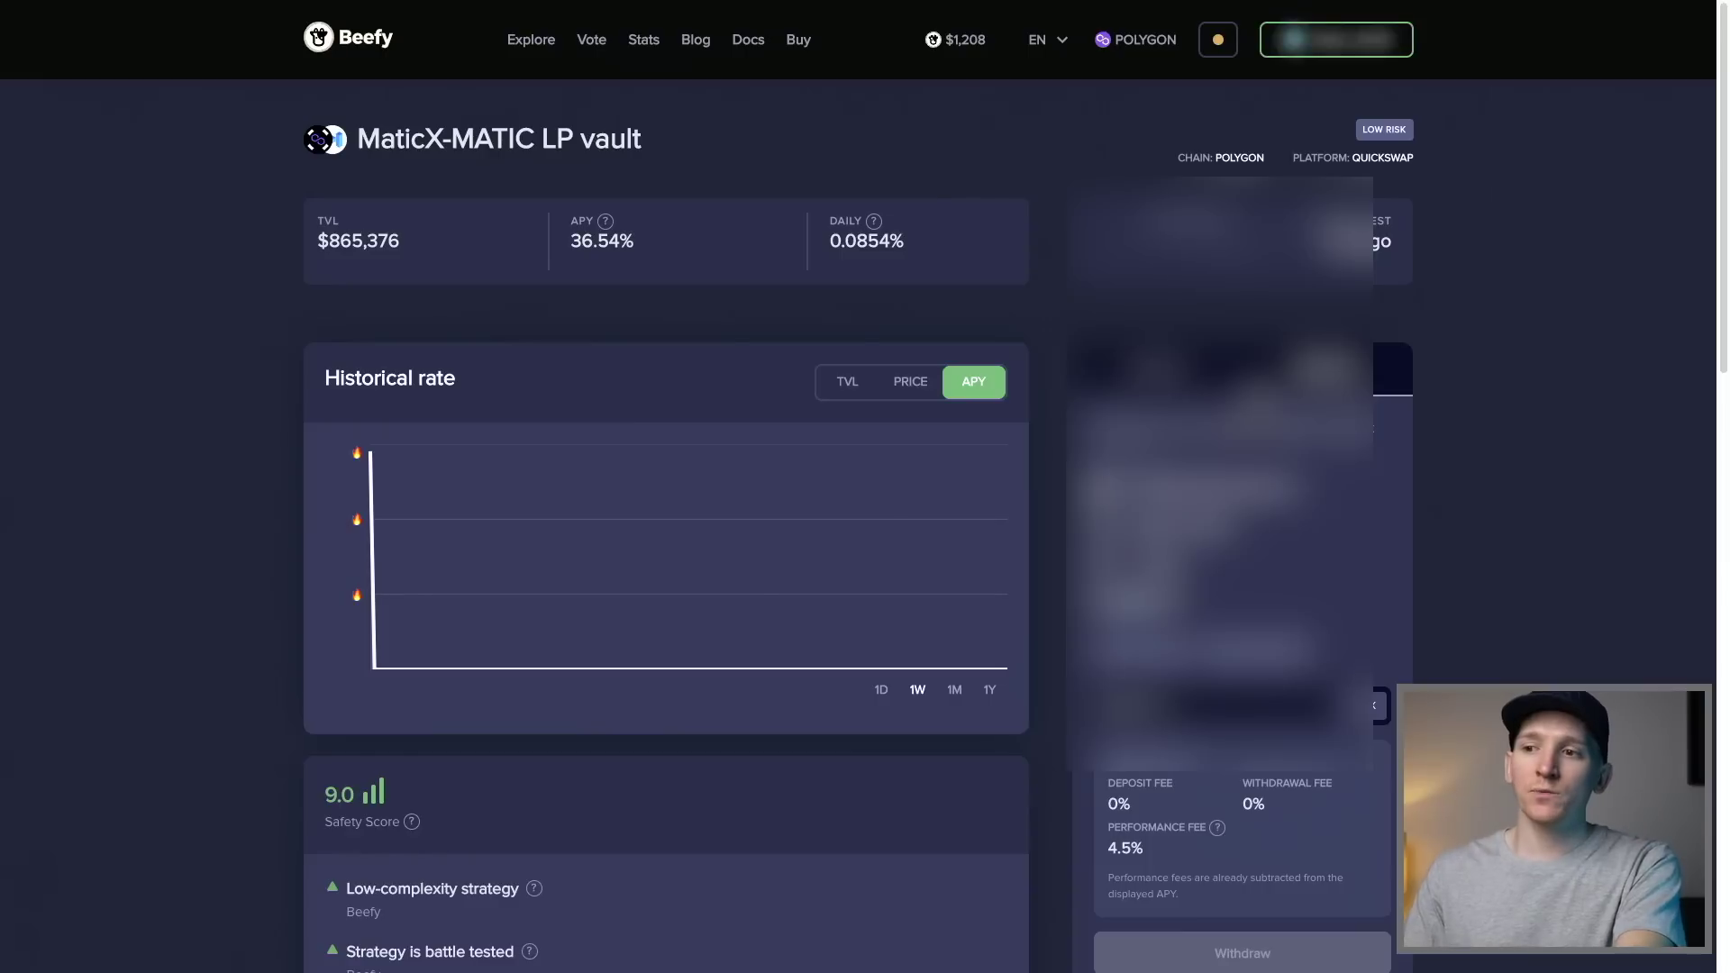
Step: Scroll the MaticX-MATIC vault page to its Withdraw panel offering MaticX + MATIC, MaticX or MATIC
scroll(1064, 298, "down", 1)
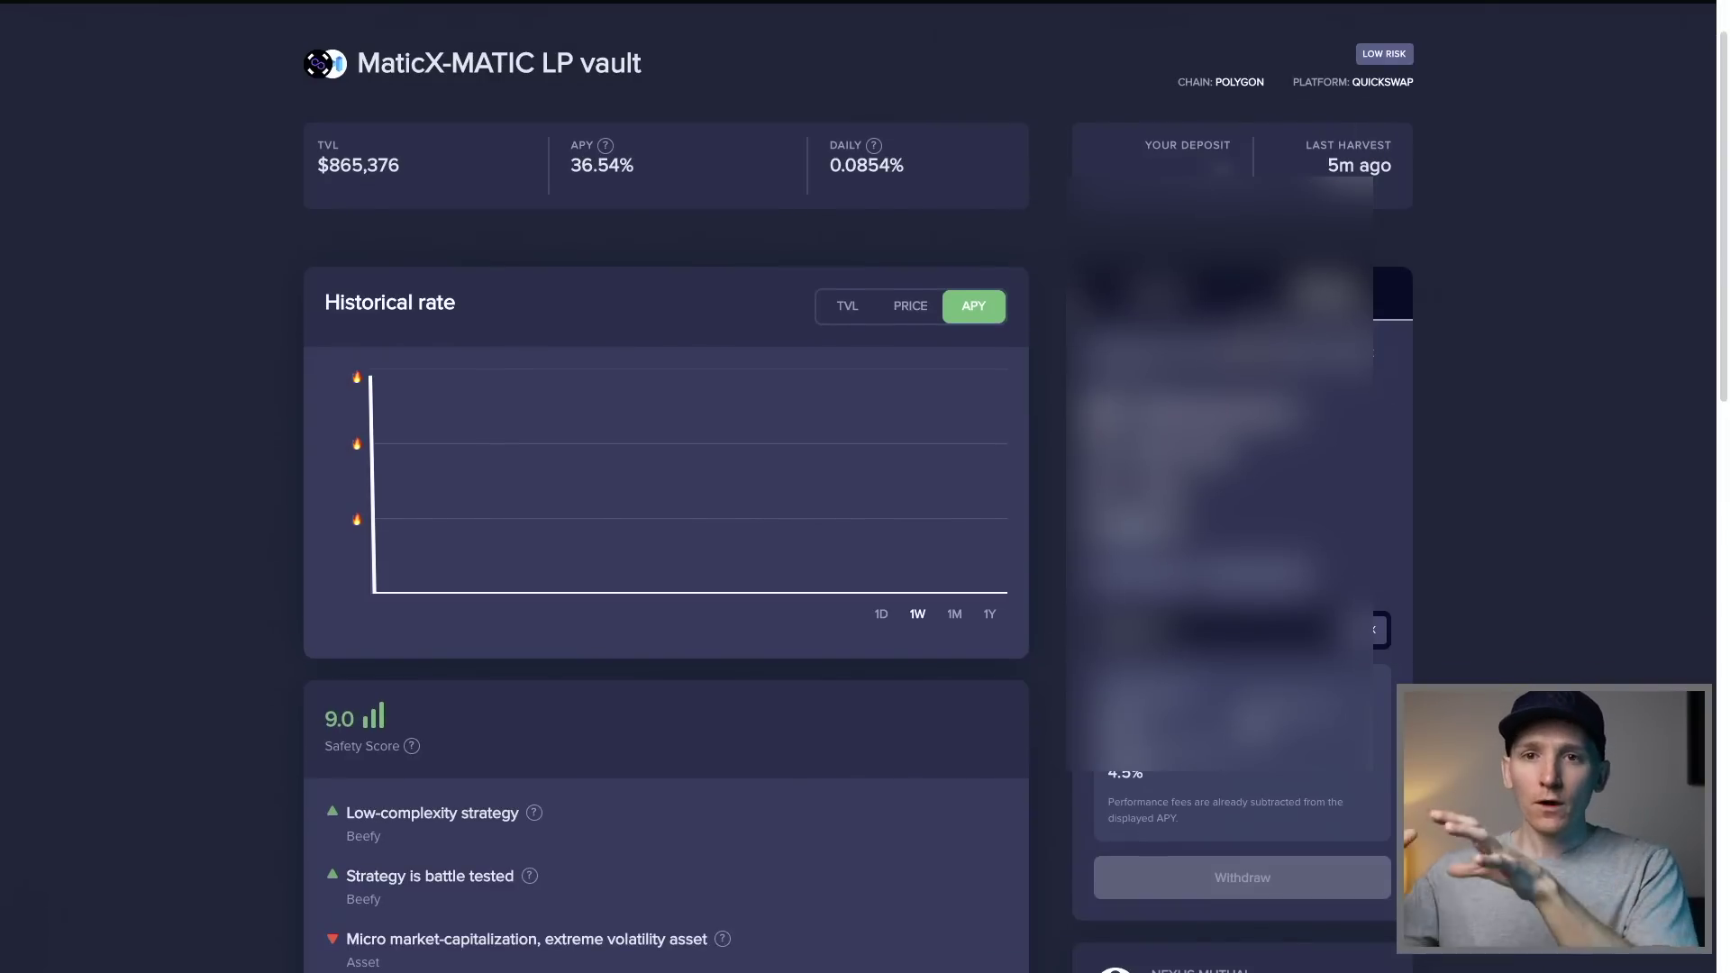
scroll(864, 487, "down", 2)
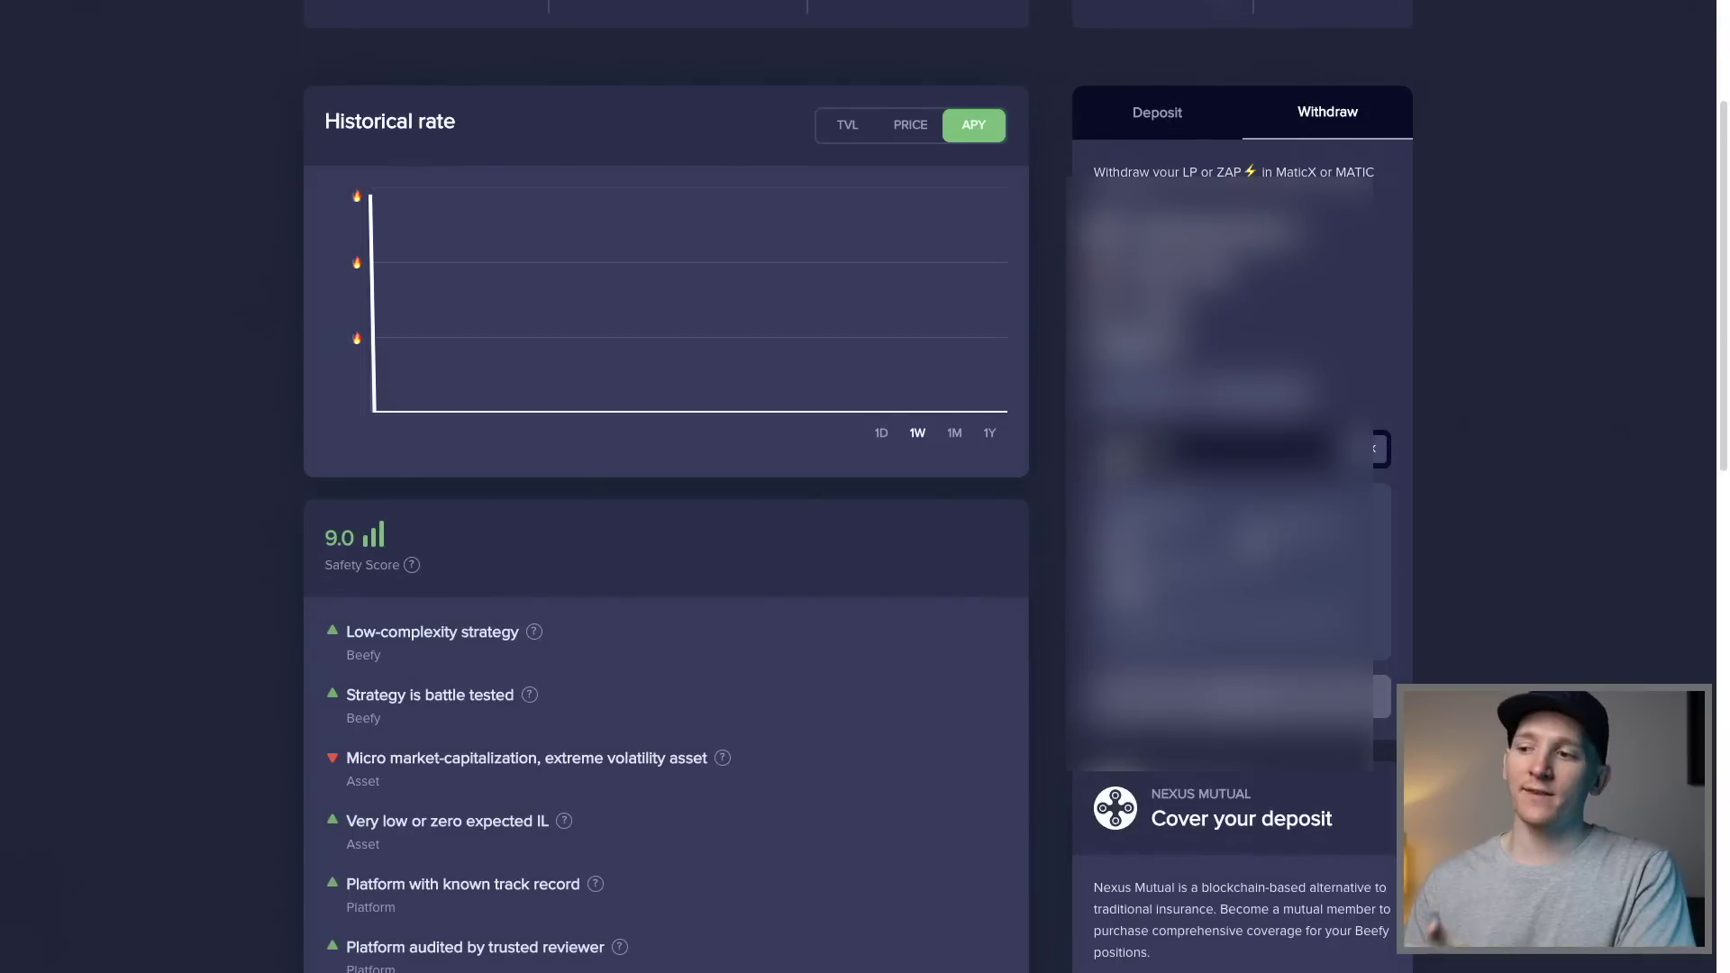
scroll(677, 294, "up", 3)
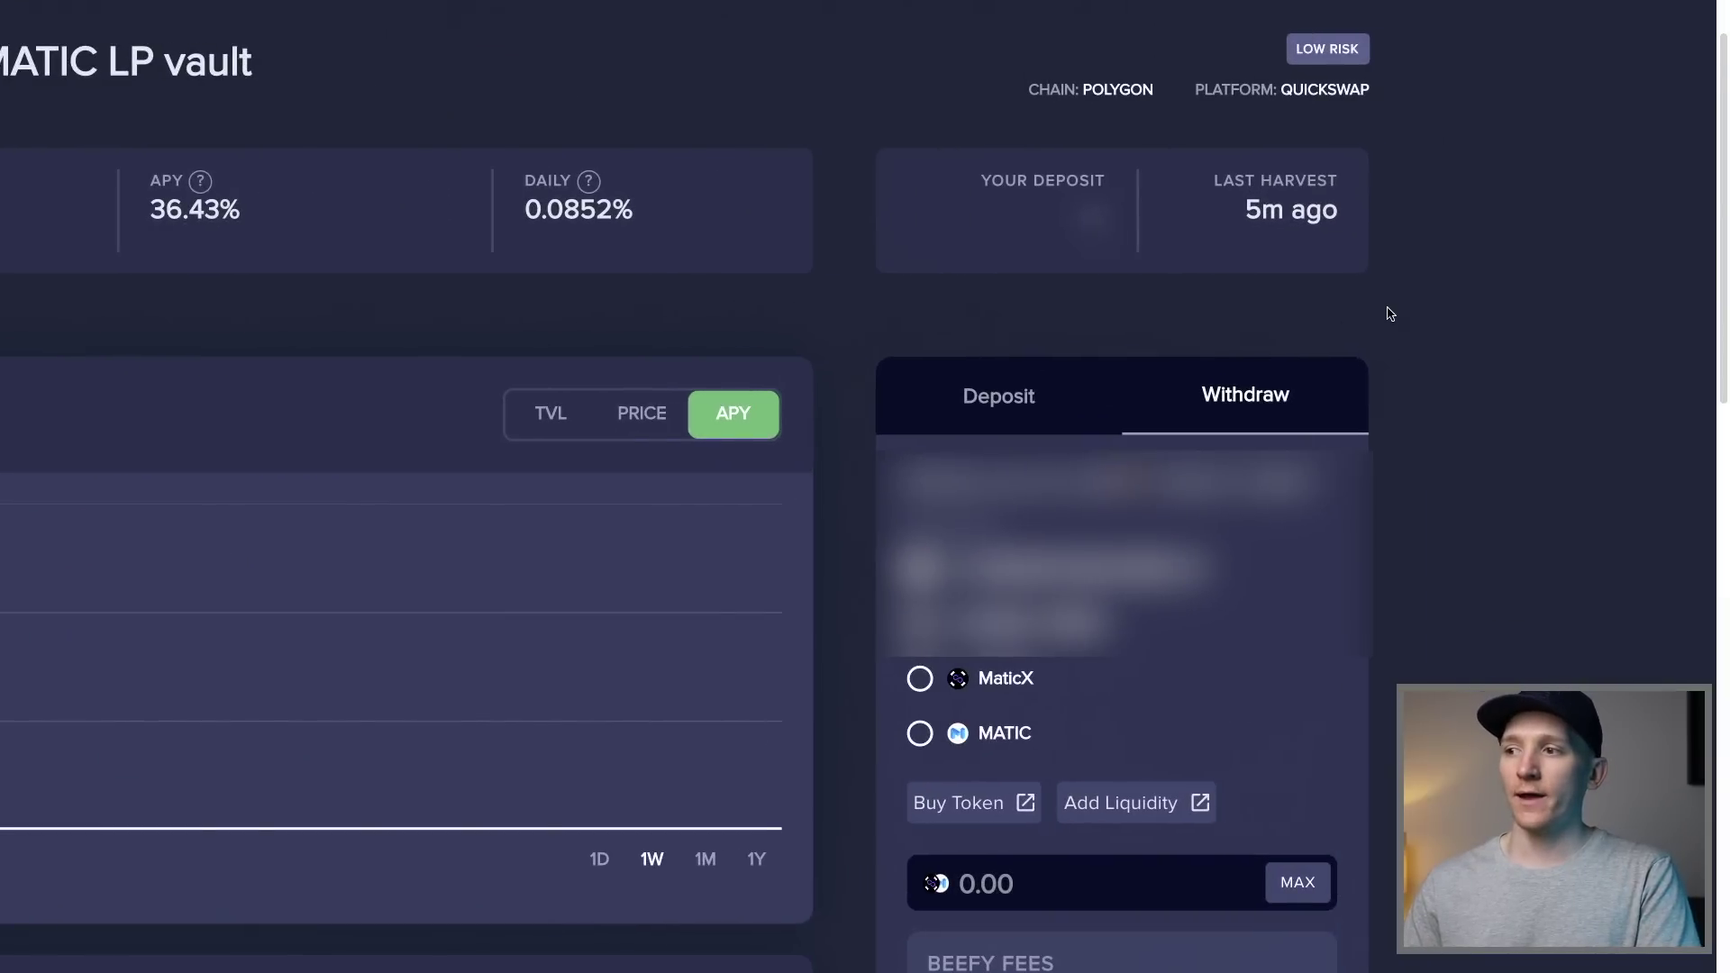
scroll(1390, 313, "right", 1)
scroll(1390, 313, "down", 4)
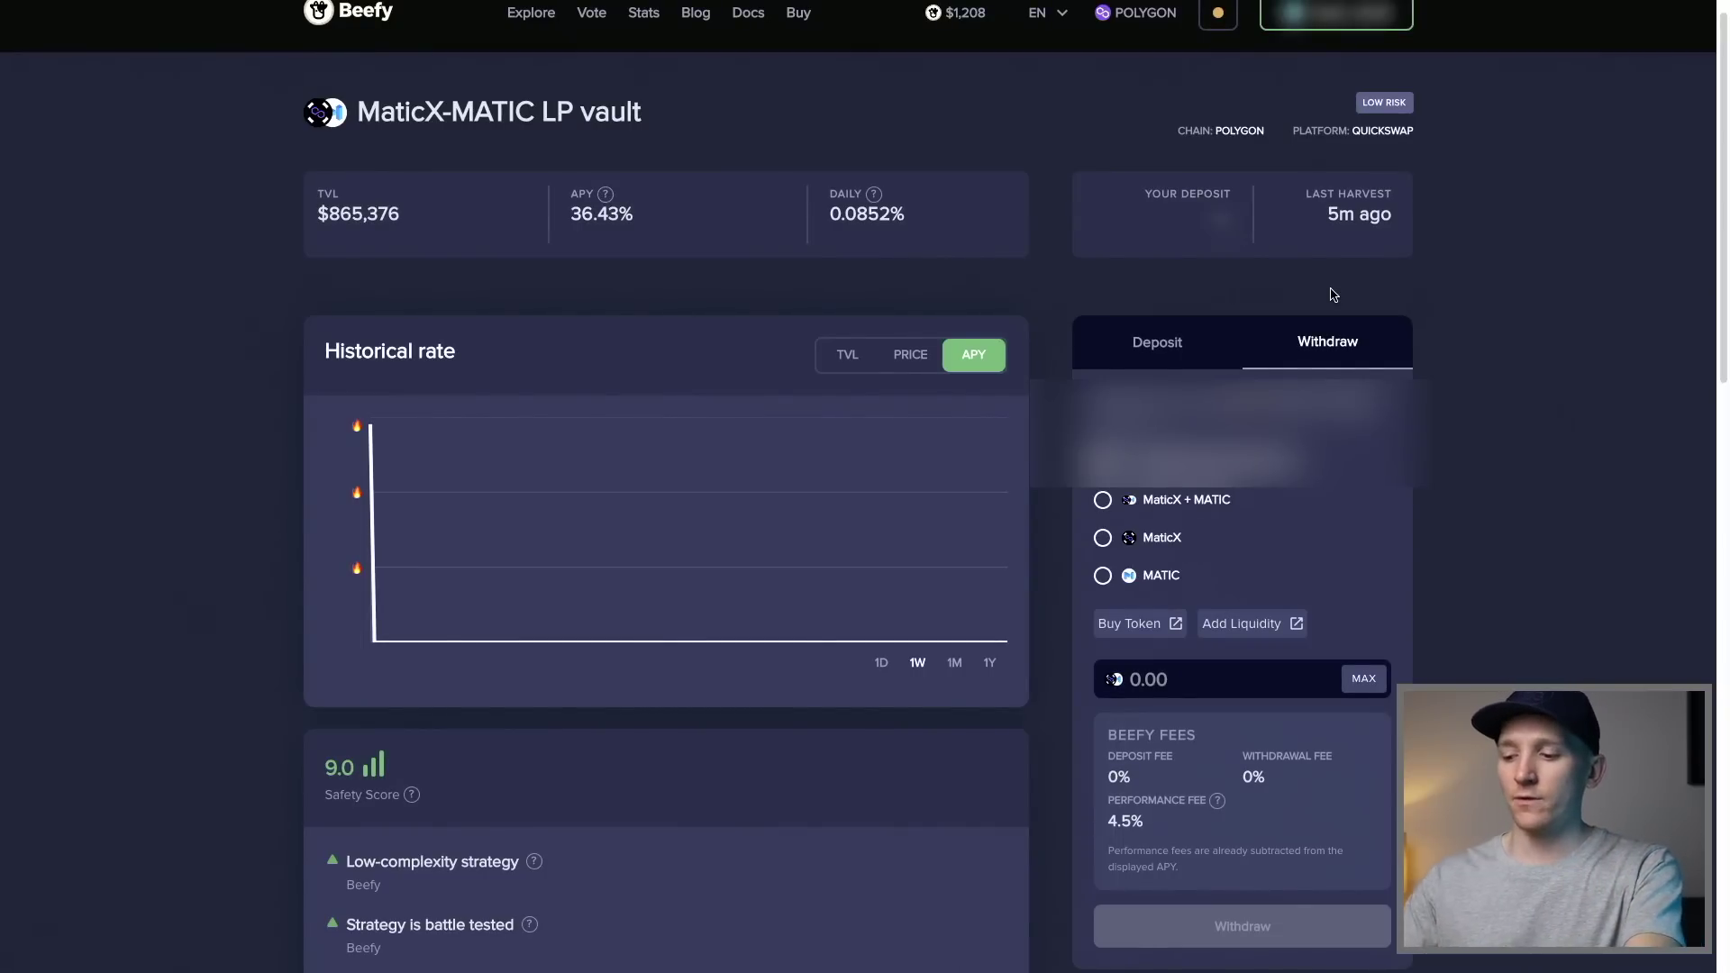
Step: Check the token balances in the MetaMask wallet, then close it
key("alt+shift+m")
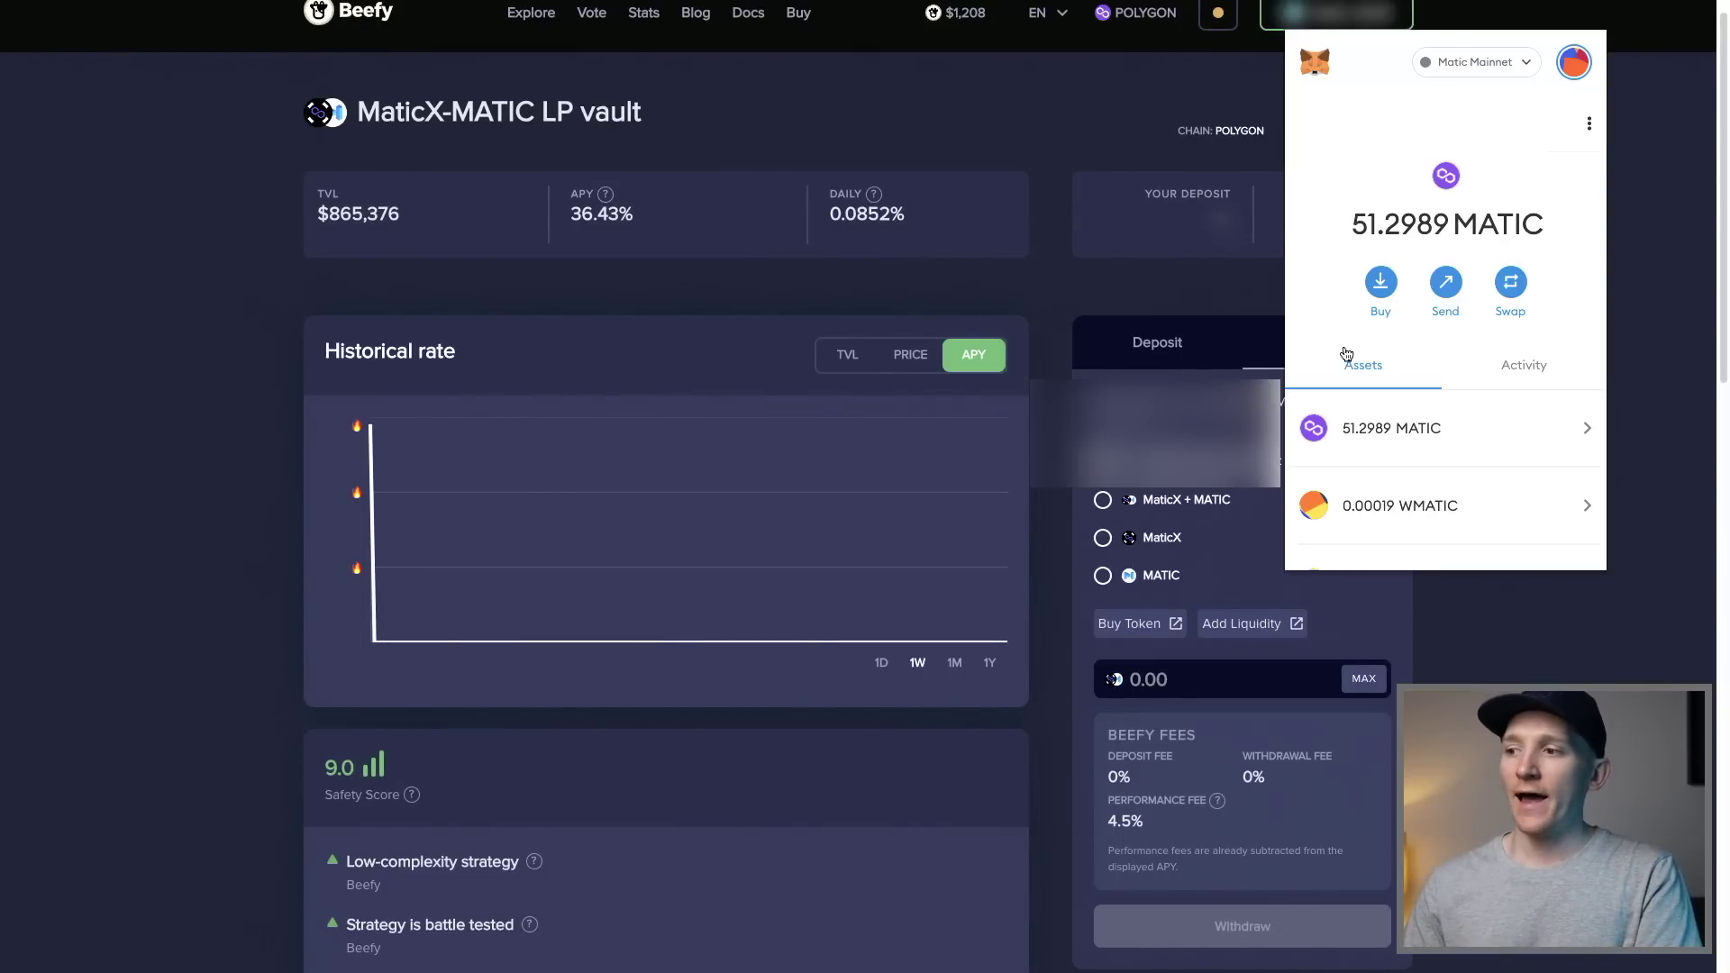
scroll(1346, 353, "down", 2)
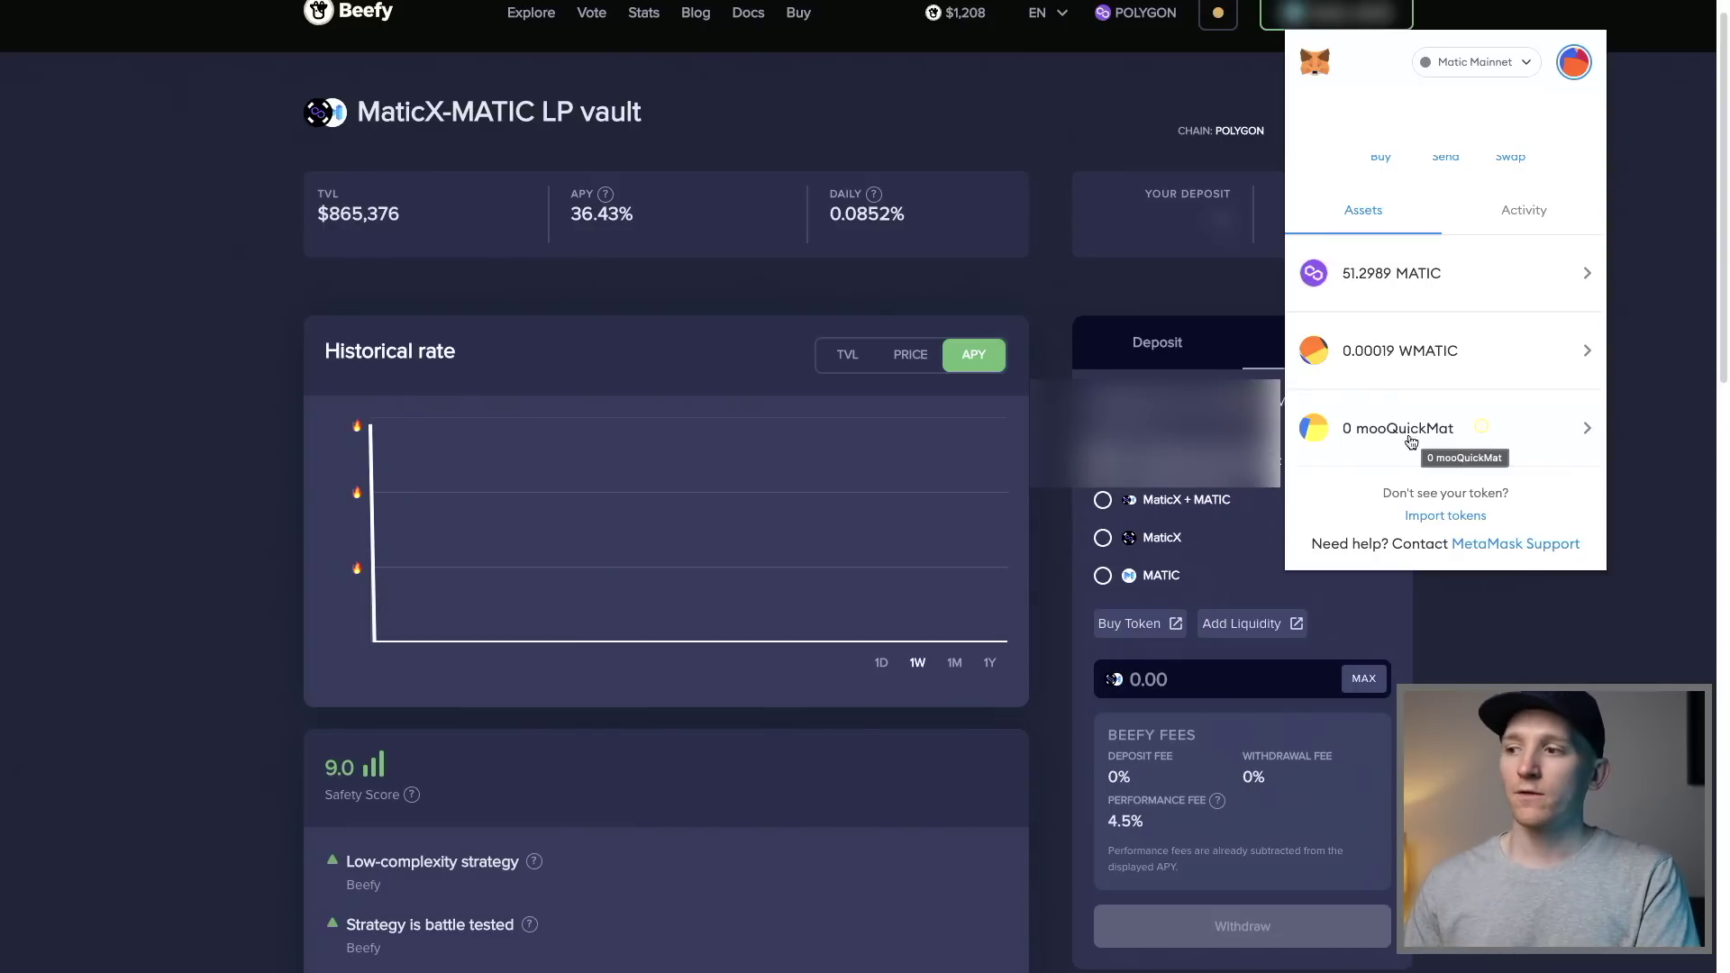
left_click(1063, 314)
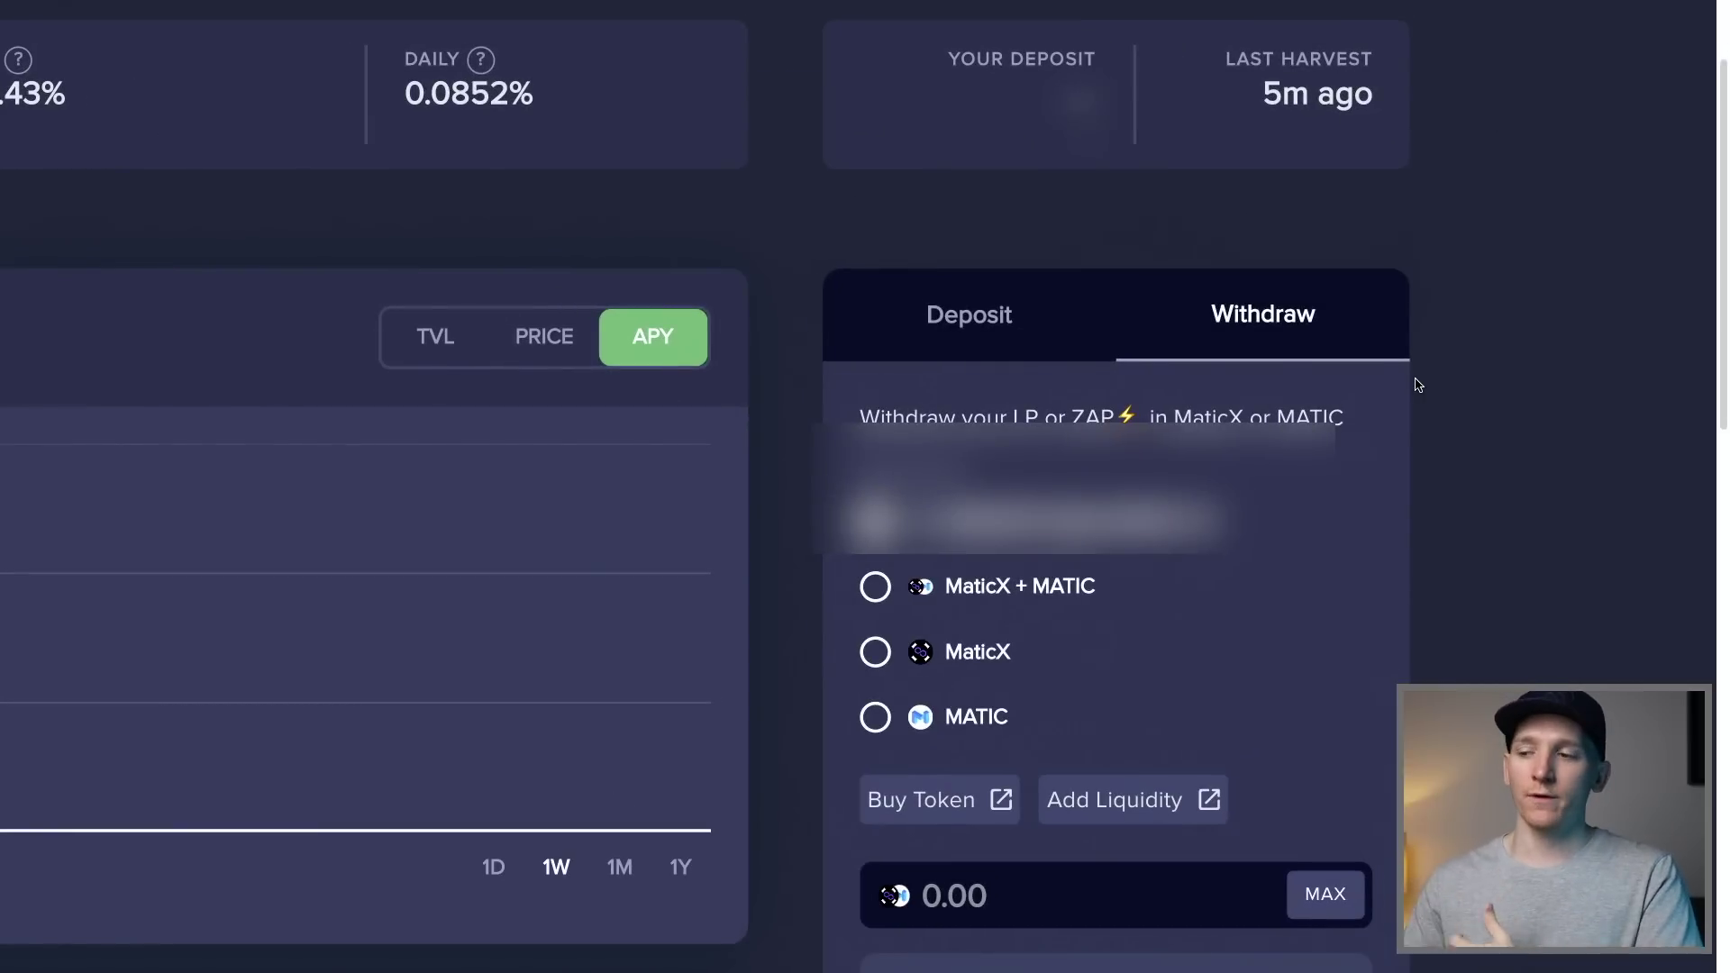
Step: Fill the Withdraw panel with the entire deposited MaticX-MATIC balance using MAX
scroll(1418, 385, "down", 3)
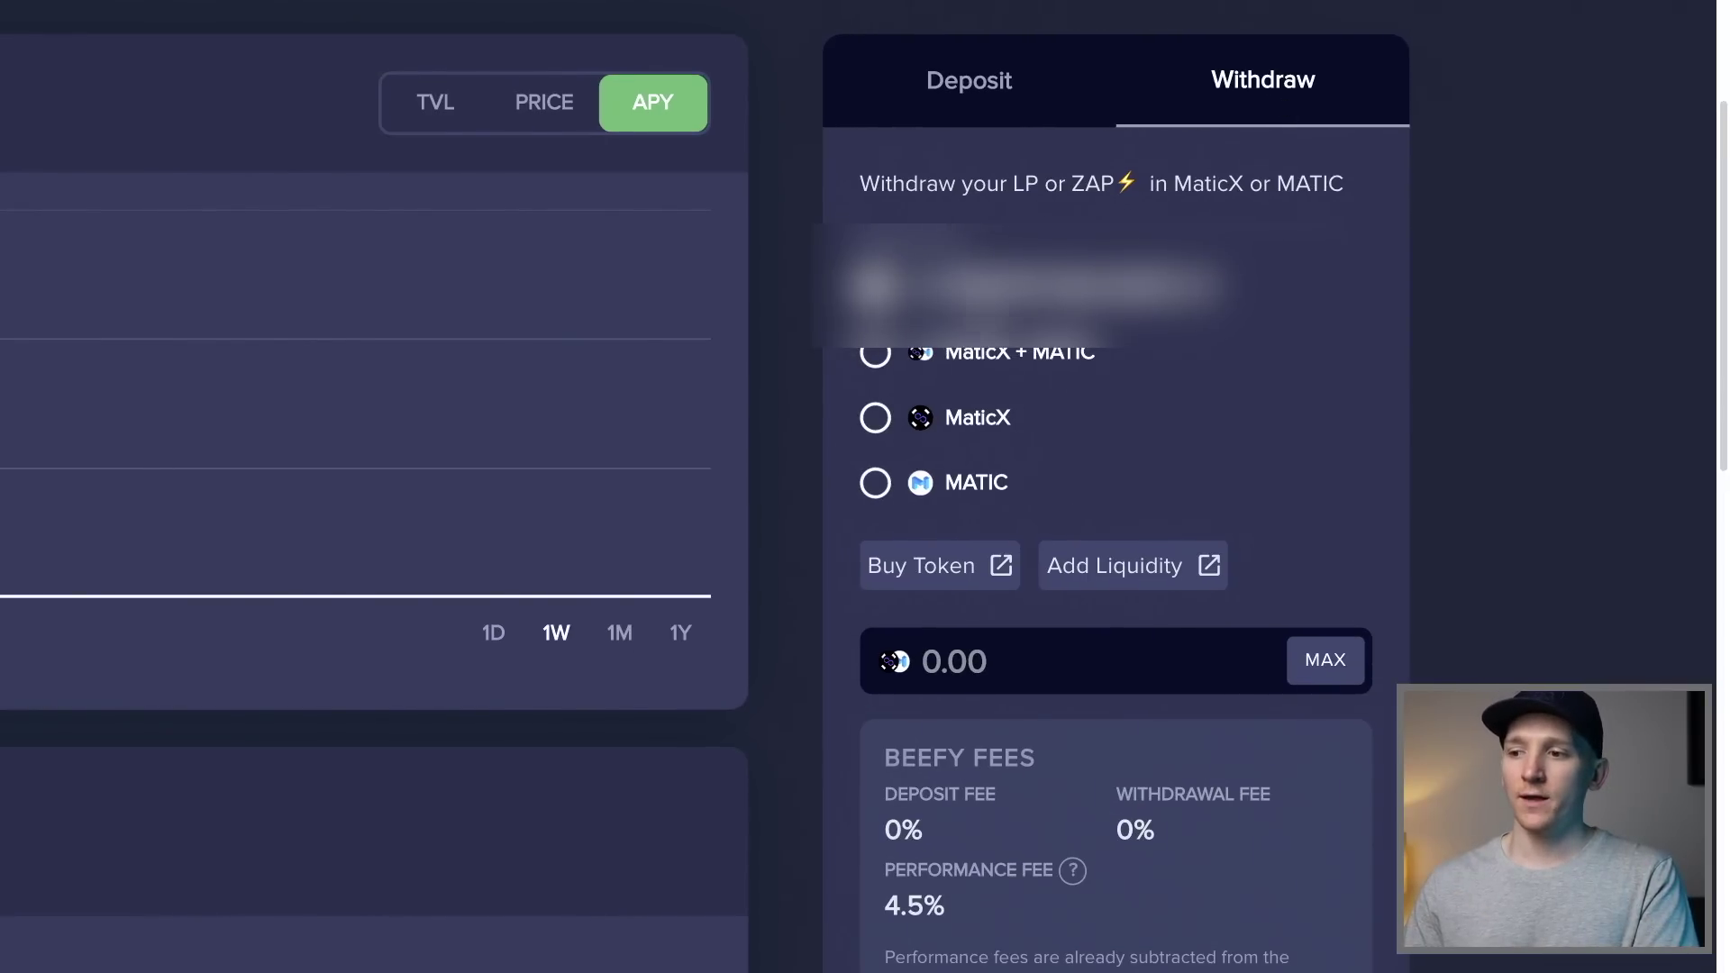
scroll(1209, 586, "down", 2)
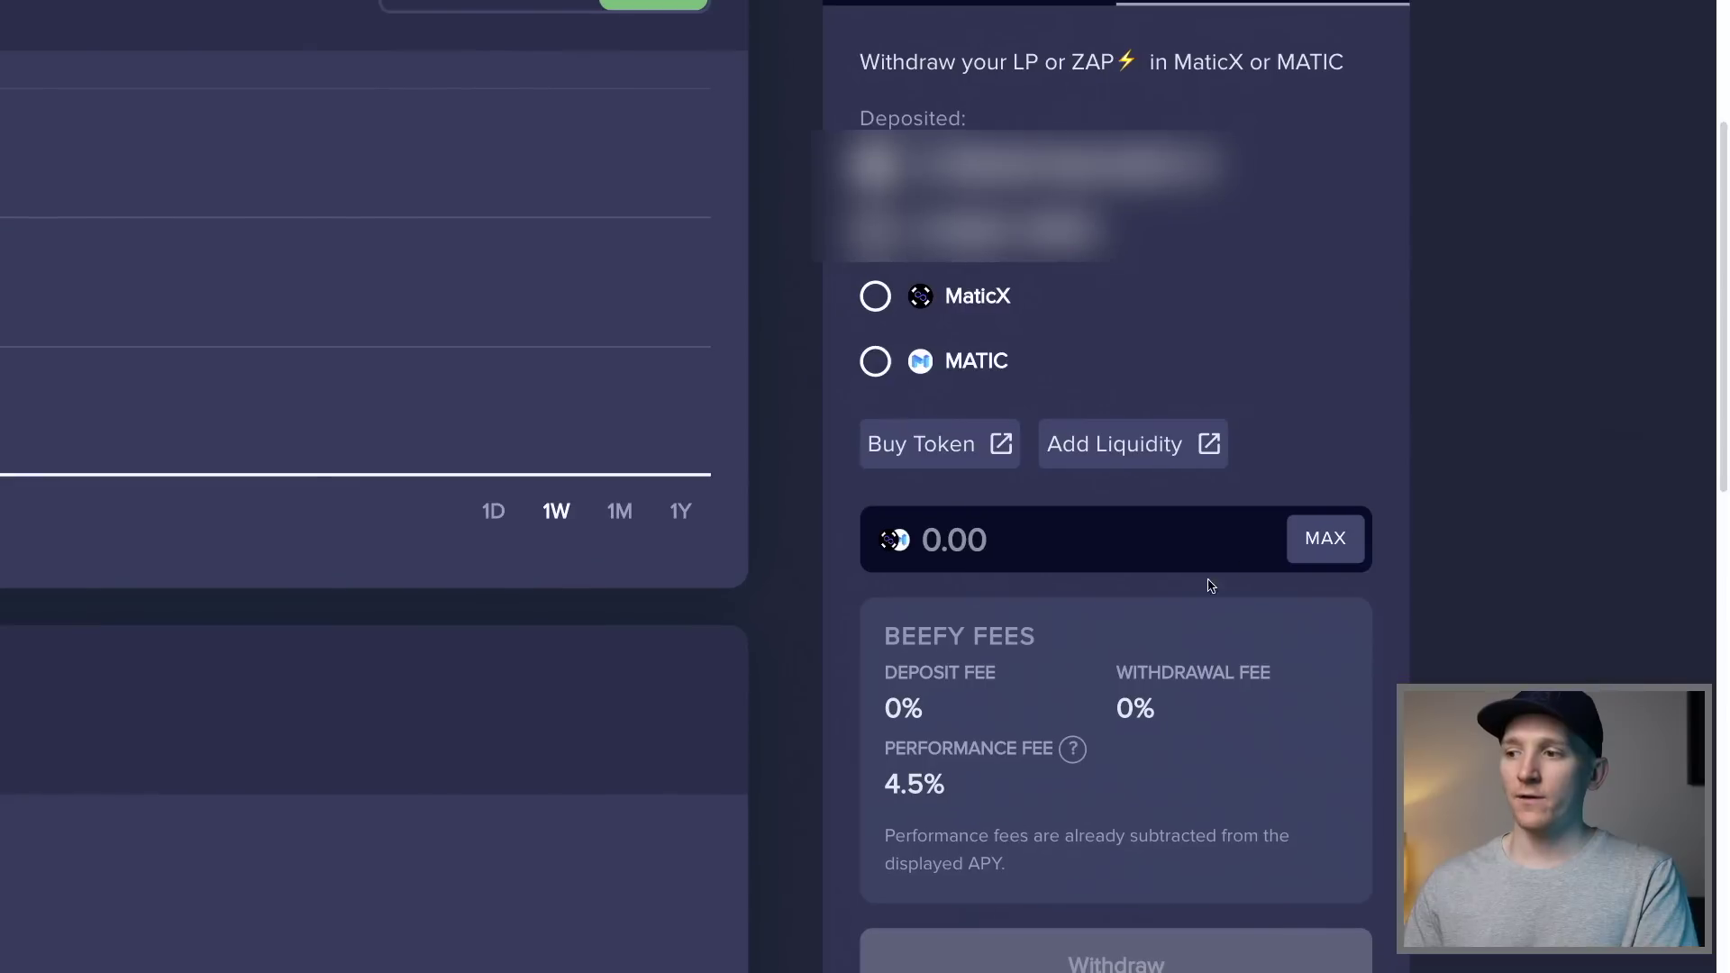
left_click(1320, 539)
scroll(1448, 491, "down", 1)
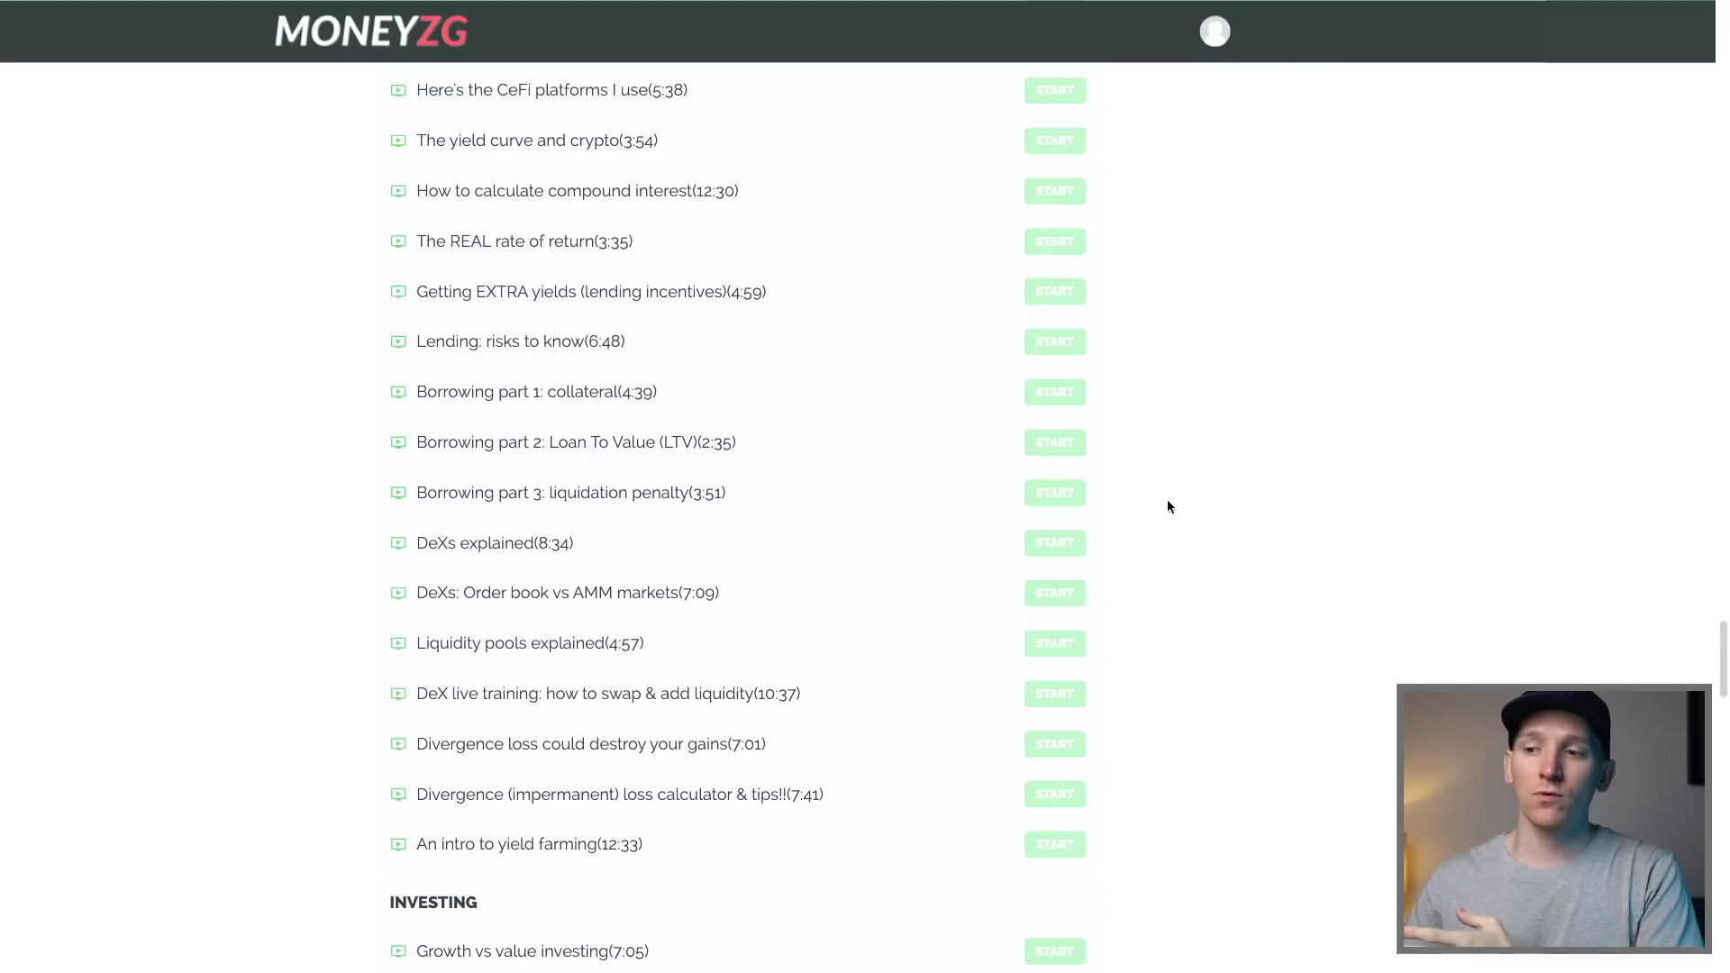
Step: Scroll MoneyZG's lessons through DeFi, Investing (Growth vs value investing to CAPM) and Portfolio sections
scroll(1169, 503, "up", 3)
scroll(1167, 505, "down", 1)
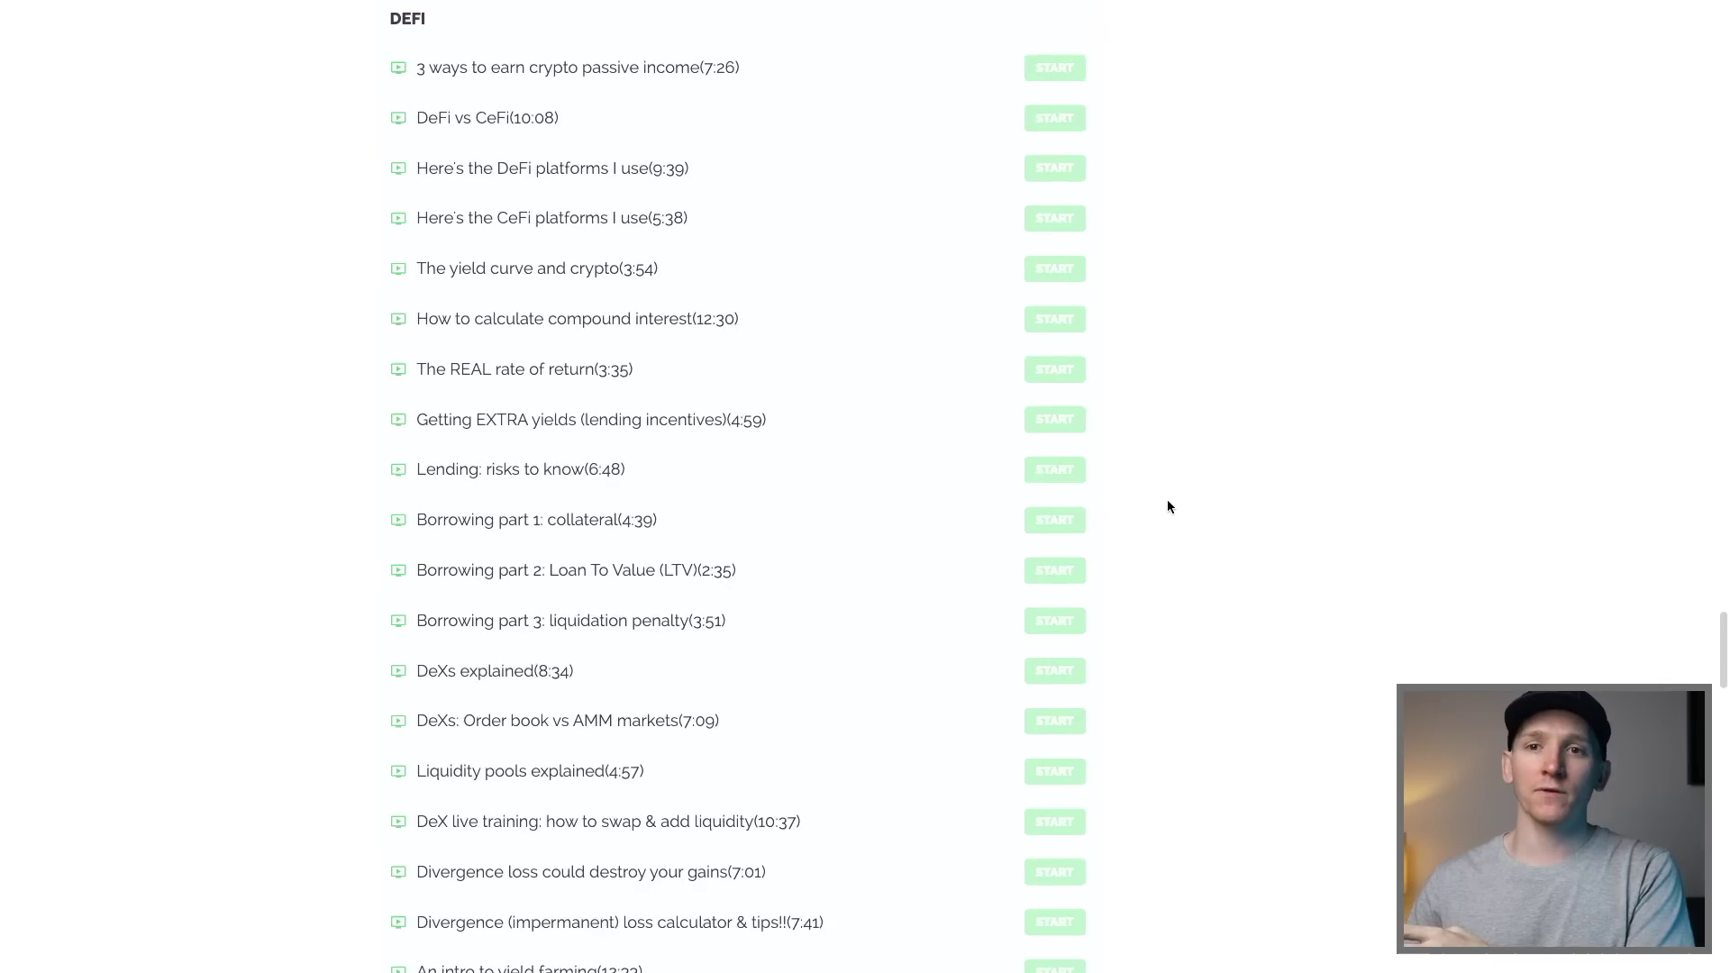
scroll(1168, 506, "down", 2)
scroll(1167, 502, "down", 8)
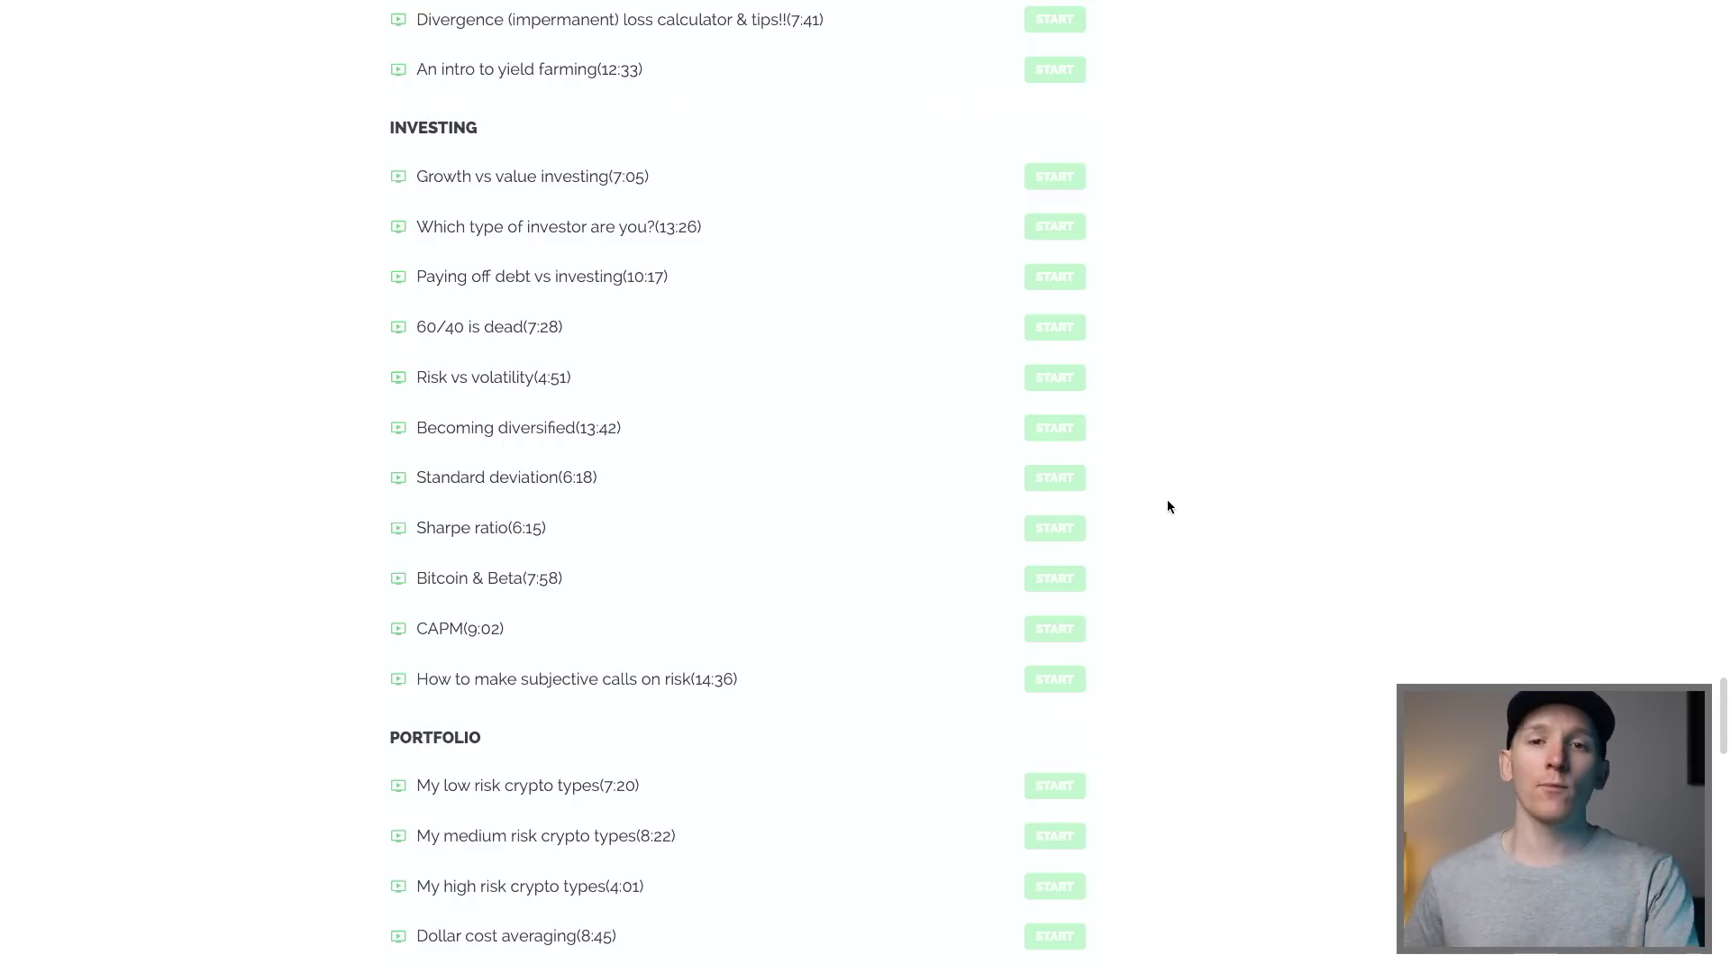
scroll(1218, 376, "up", 1)
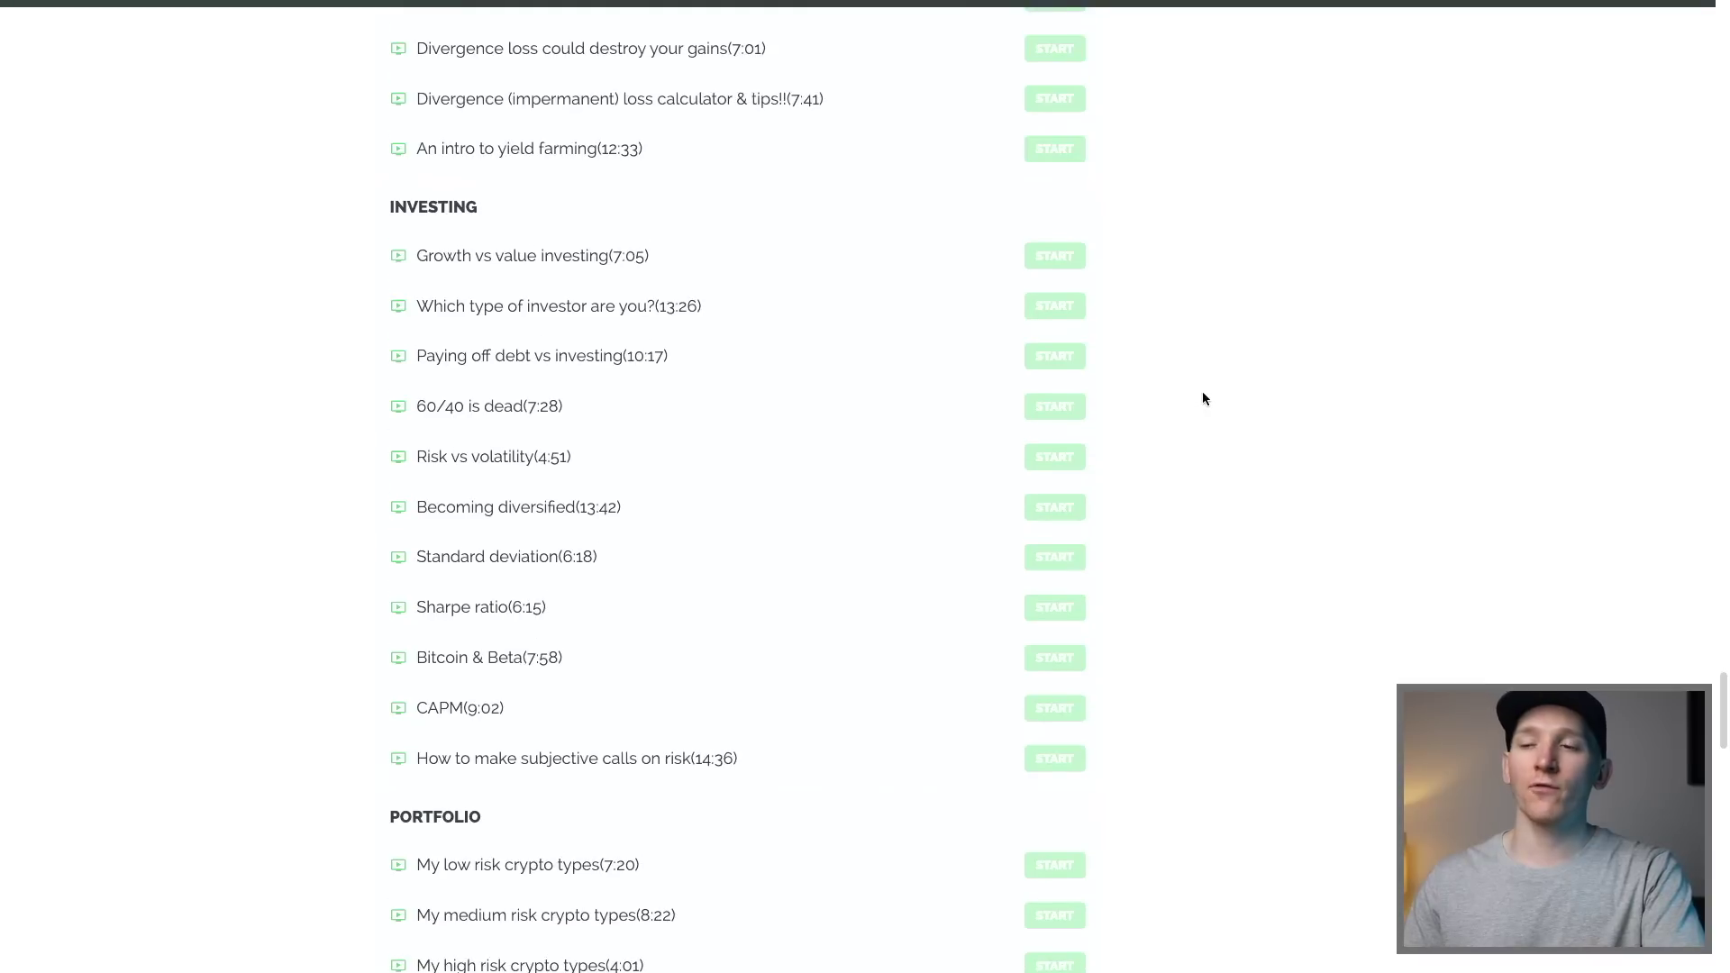